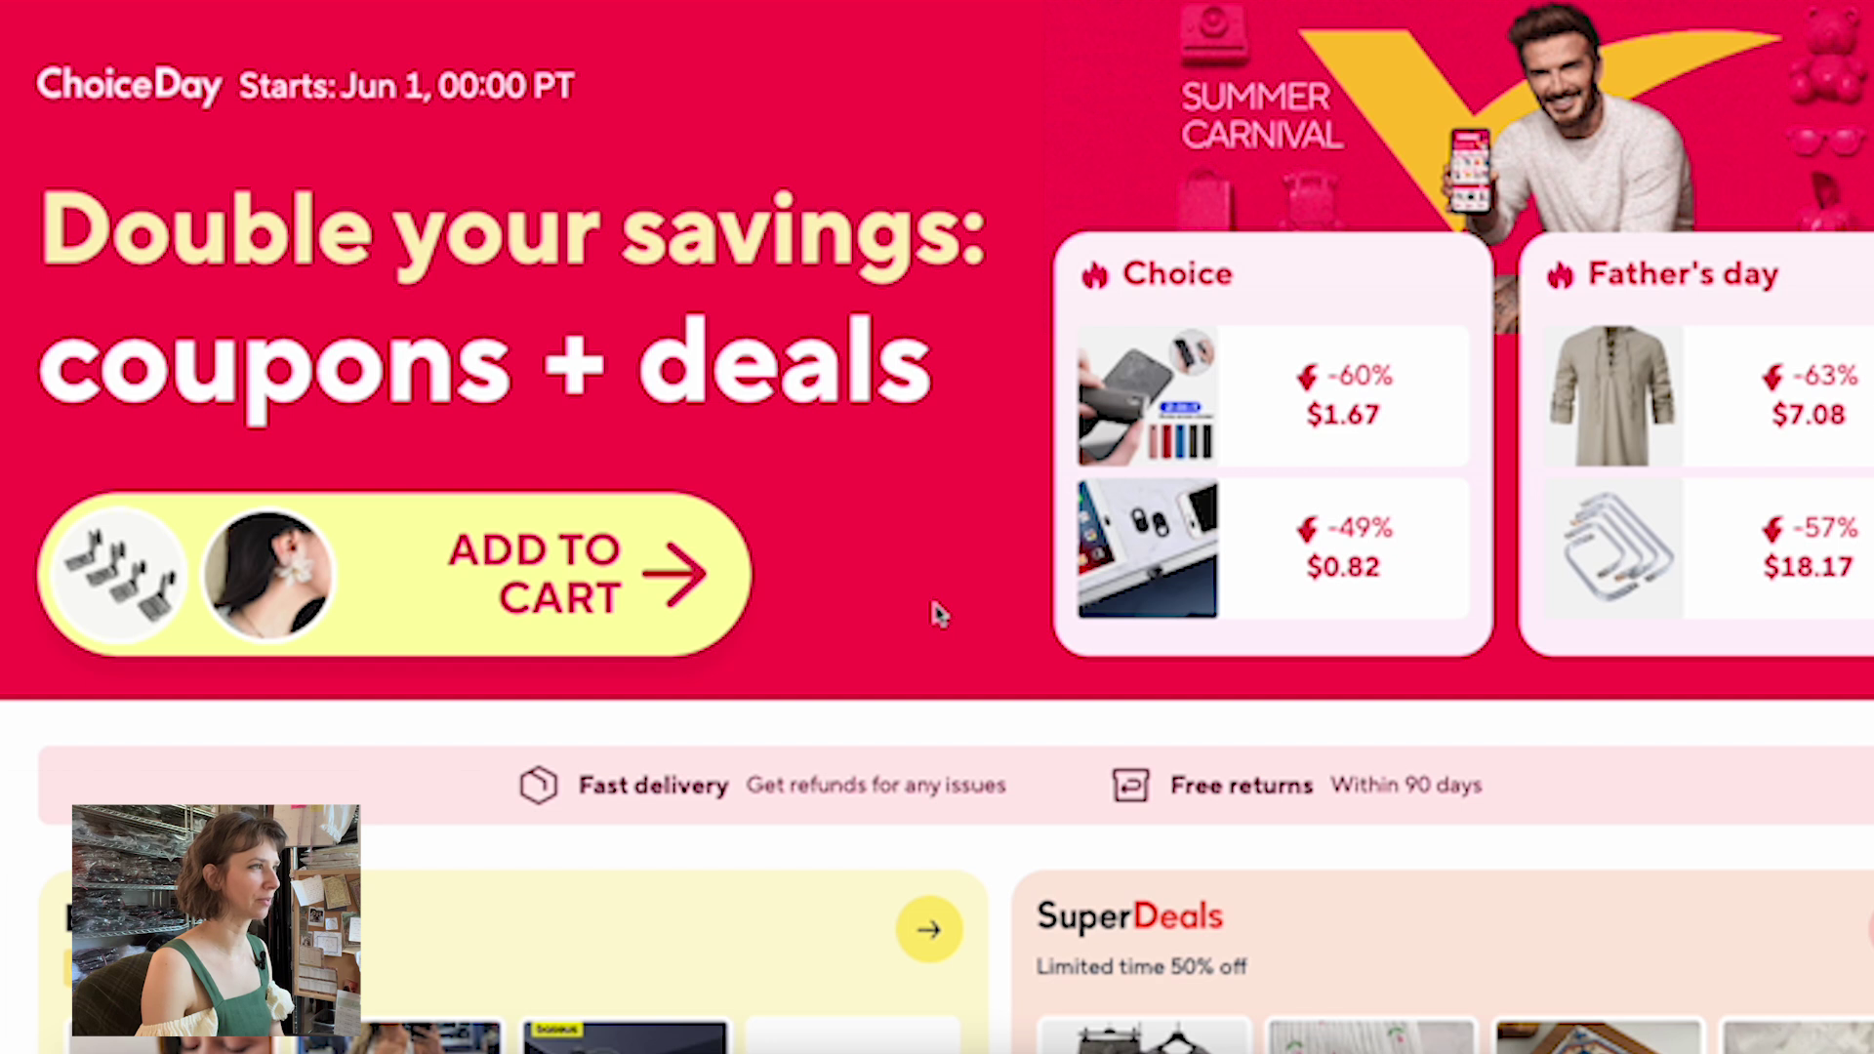
# Open AliExpress's Report IPR infringement page and sign in to the IP Protection Platform through the AliExpress account login
pyautogui.scroll(-15, 933, 615)
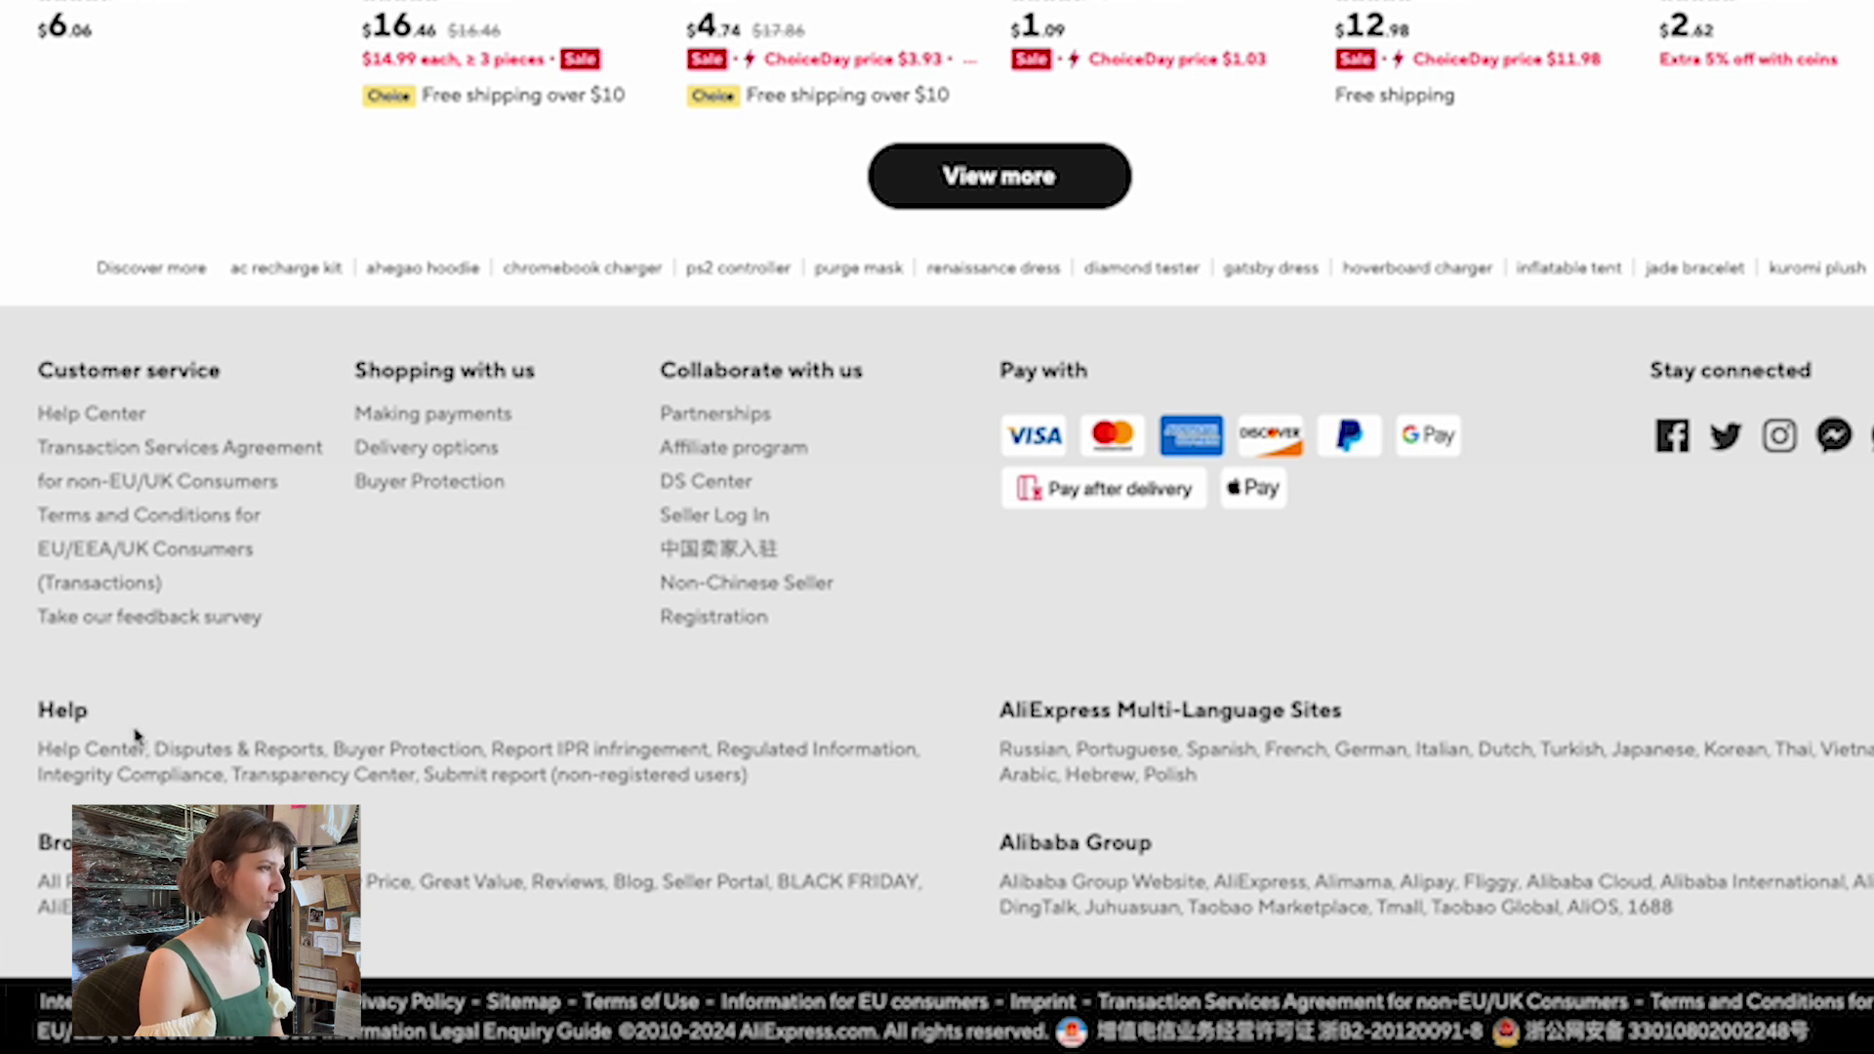
pyautogui.click(594, 760)
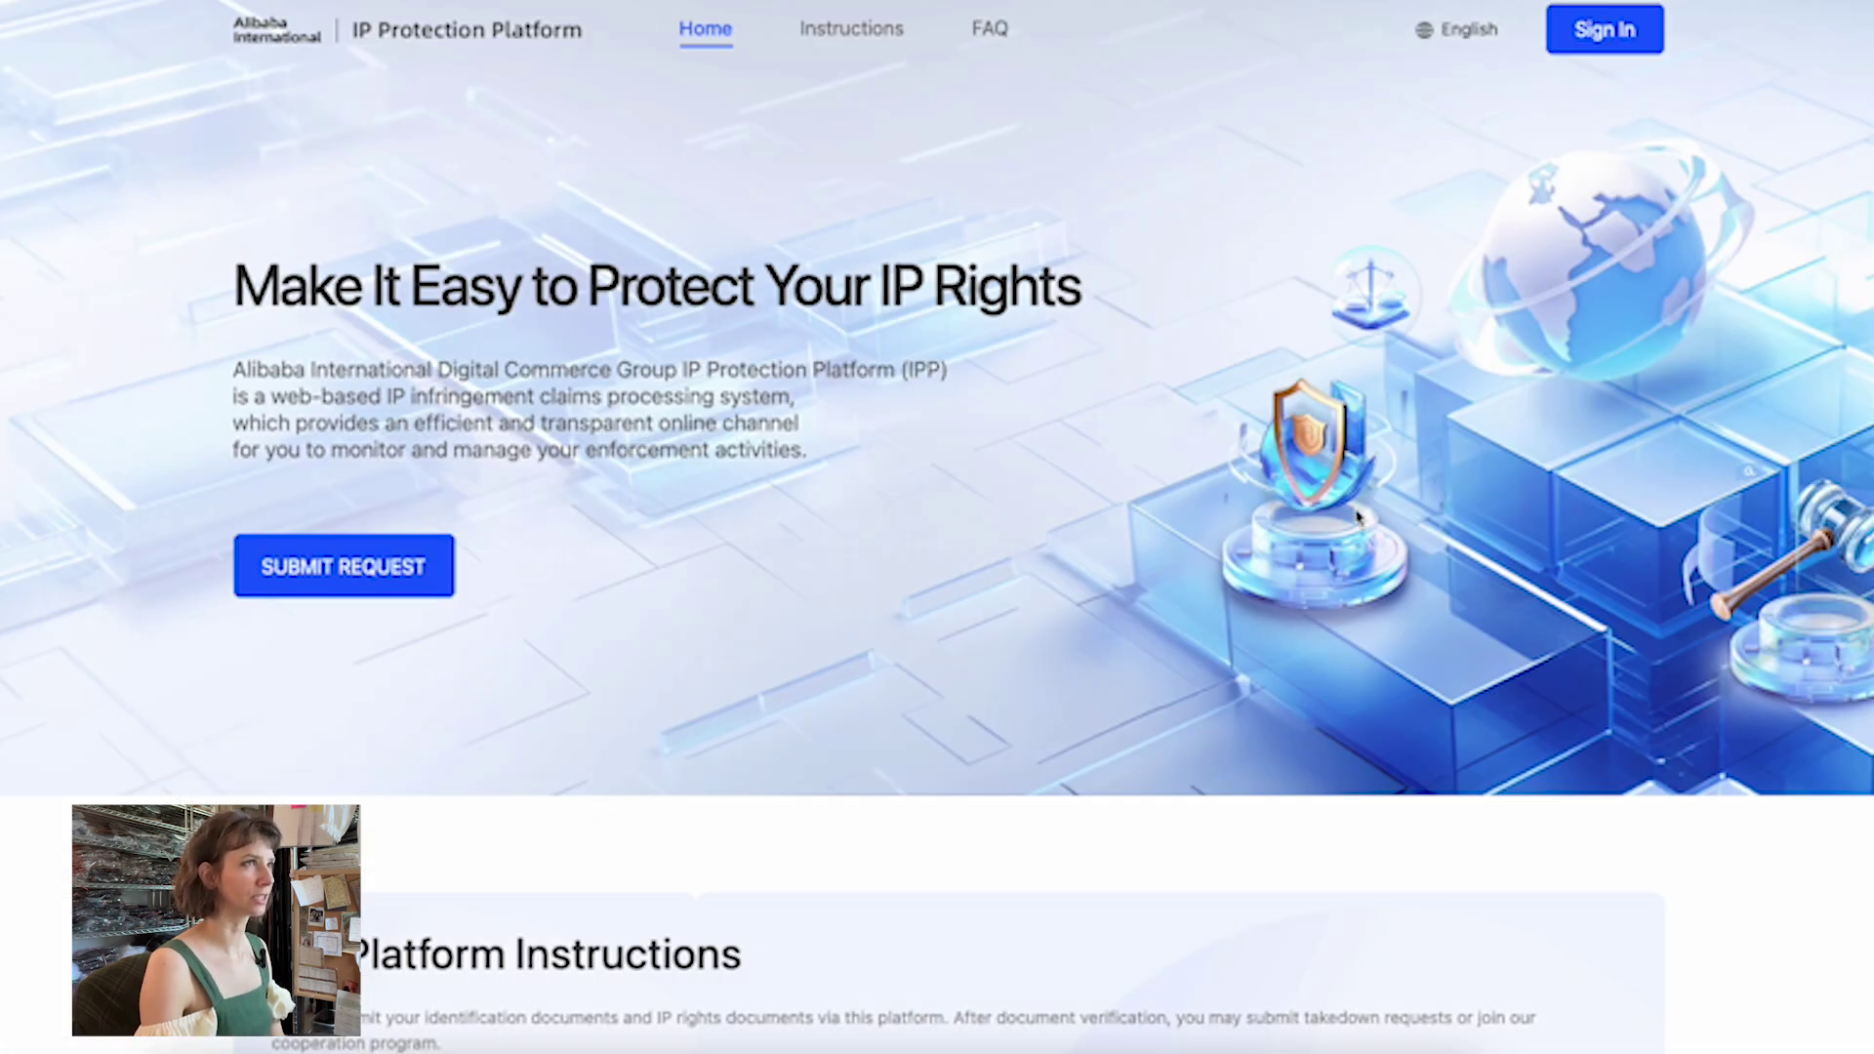
pyautogui.click(1604, 32)
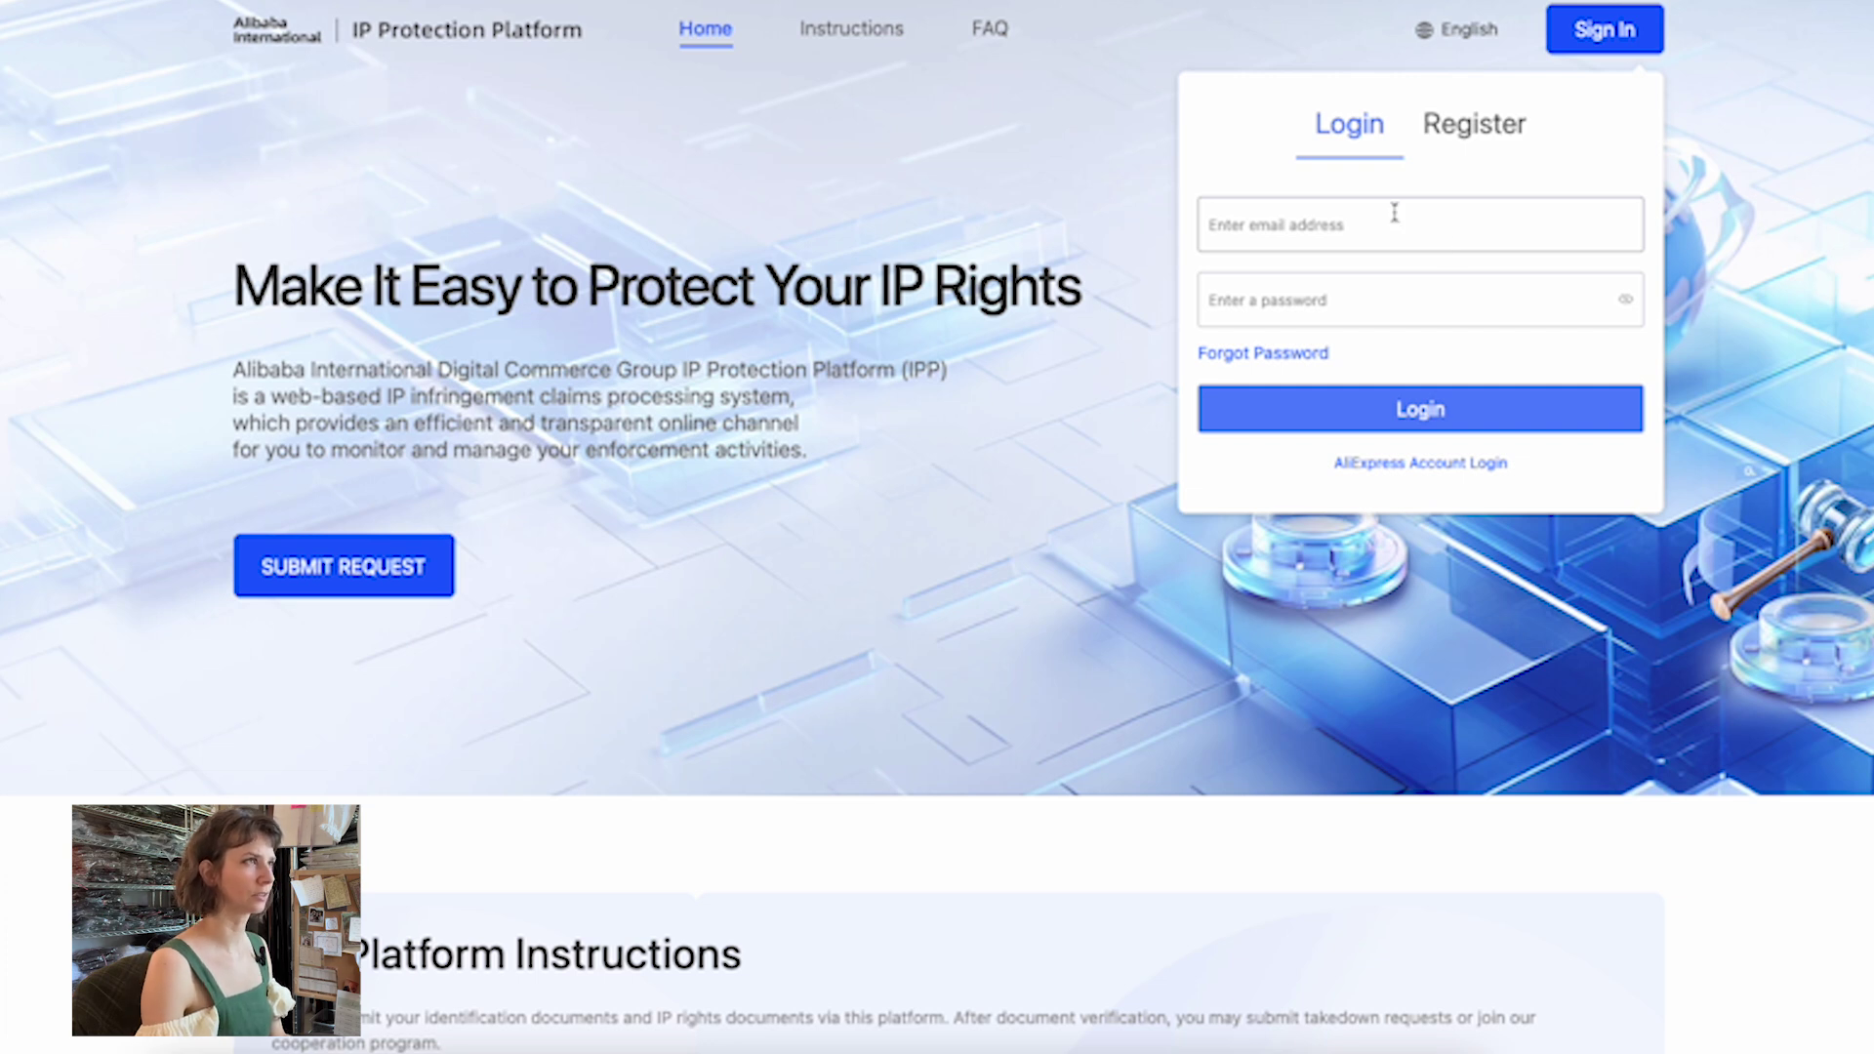
pyautogui.click(1406, 465)
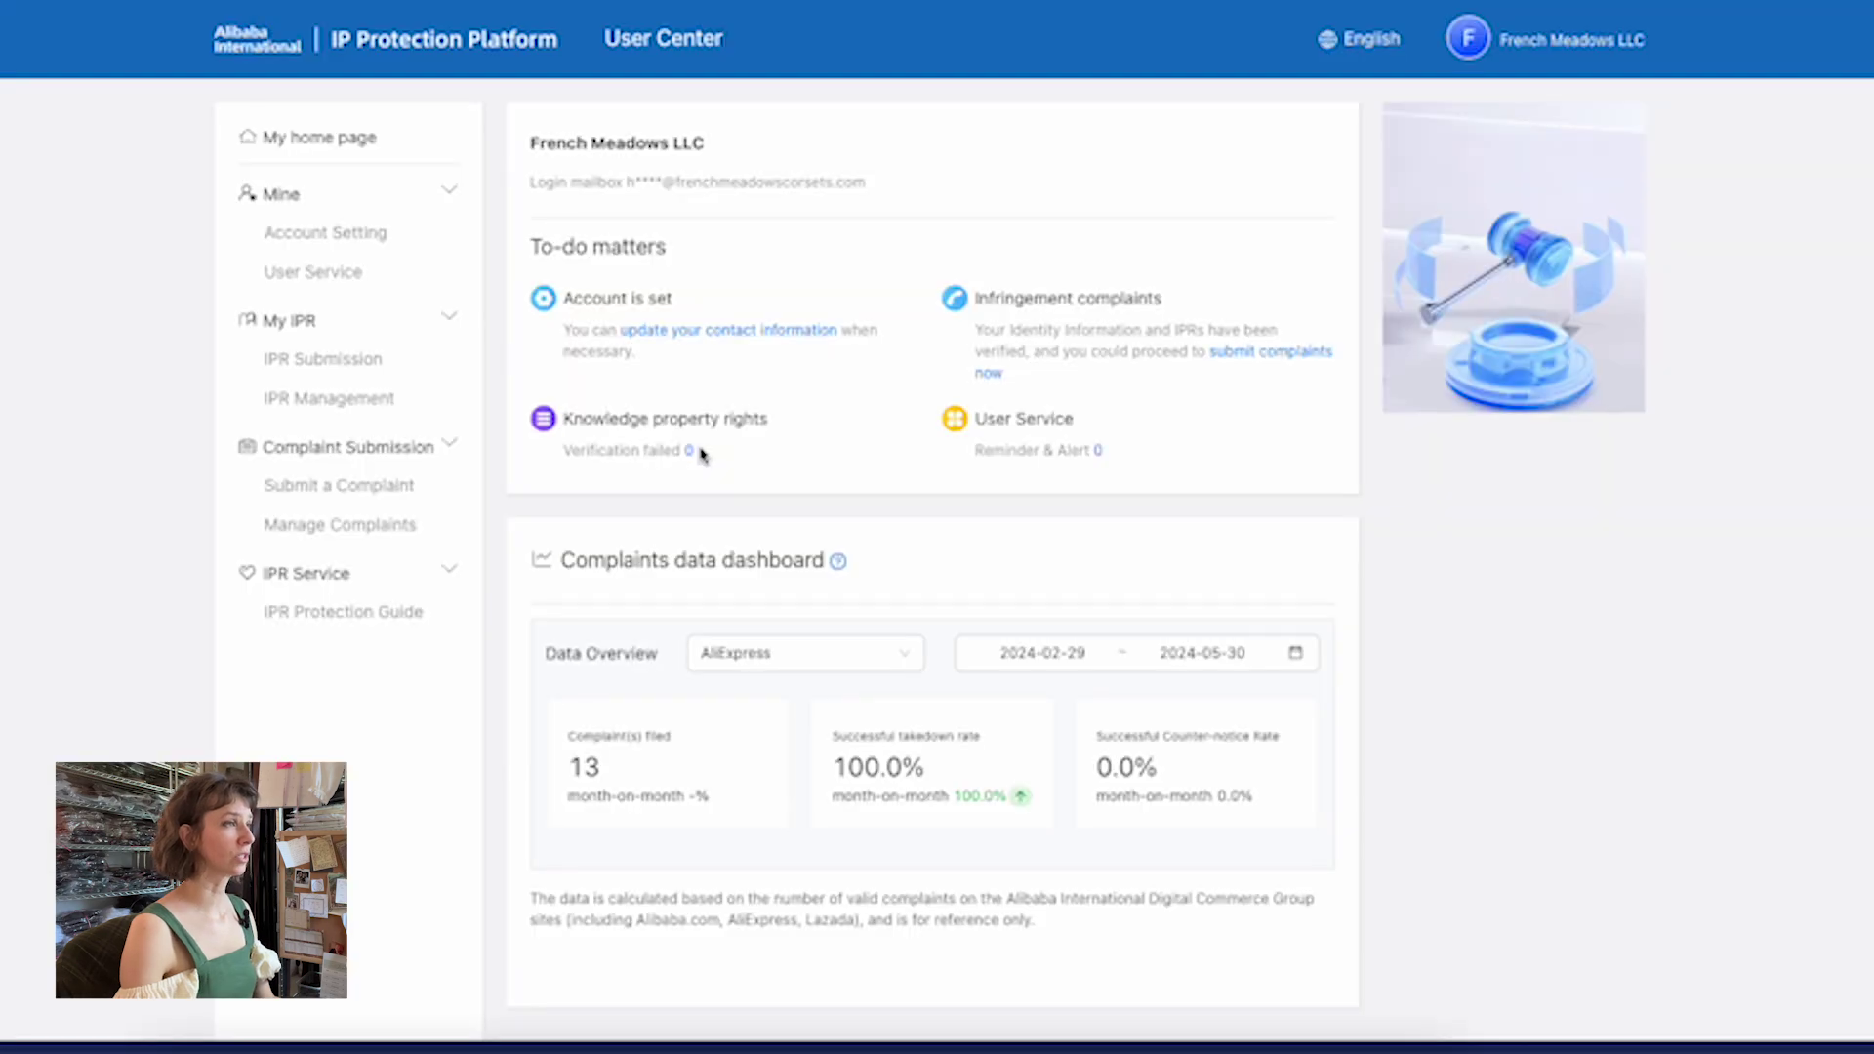
# Start a new IPR submission with type Copyright and registration location United States, and continue to the copyright basic information
pyautogui.scroll(-1, 704, 455)
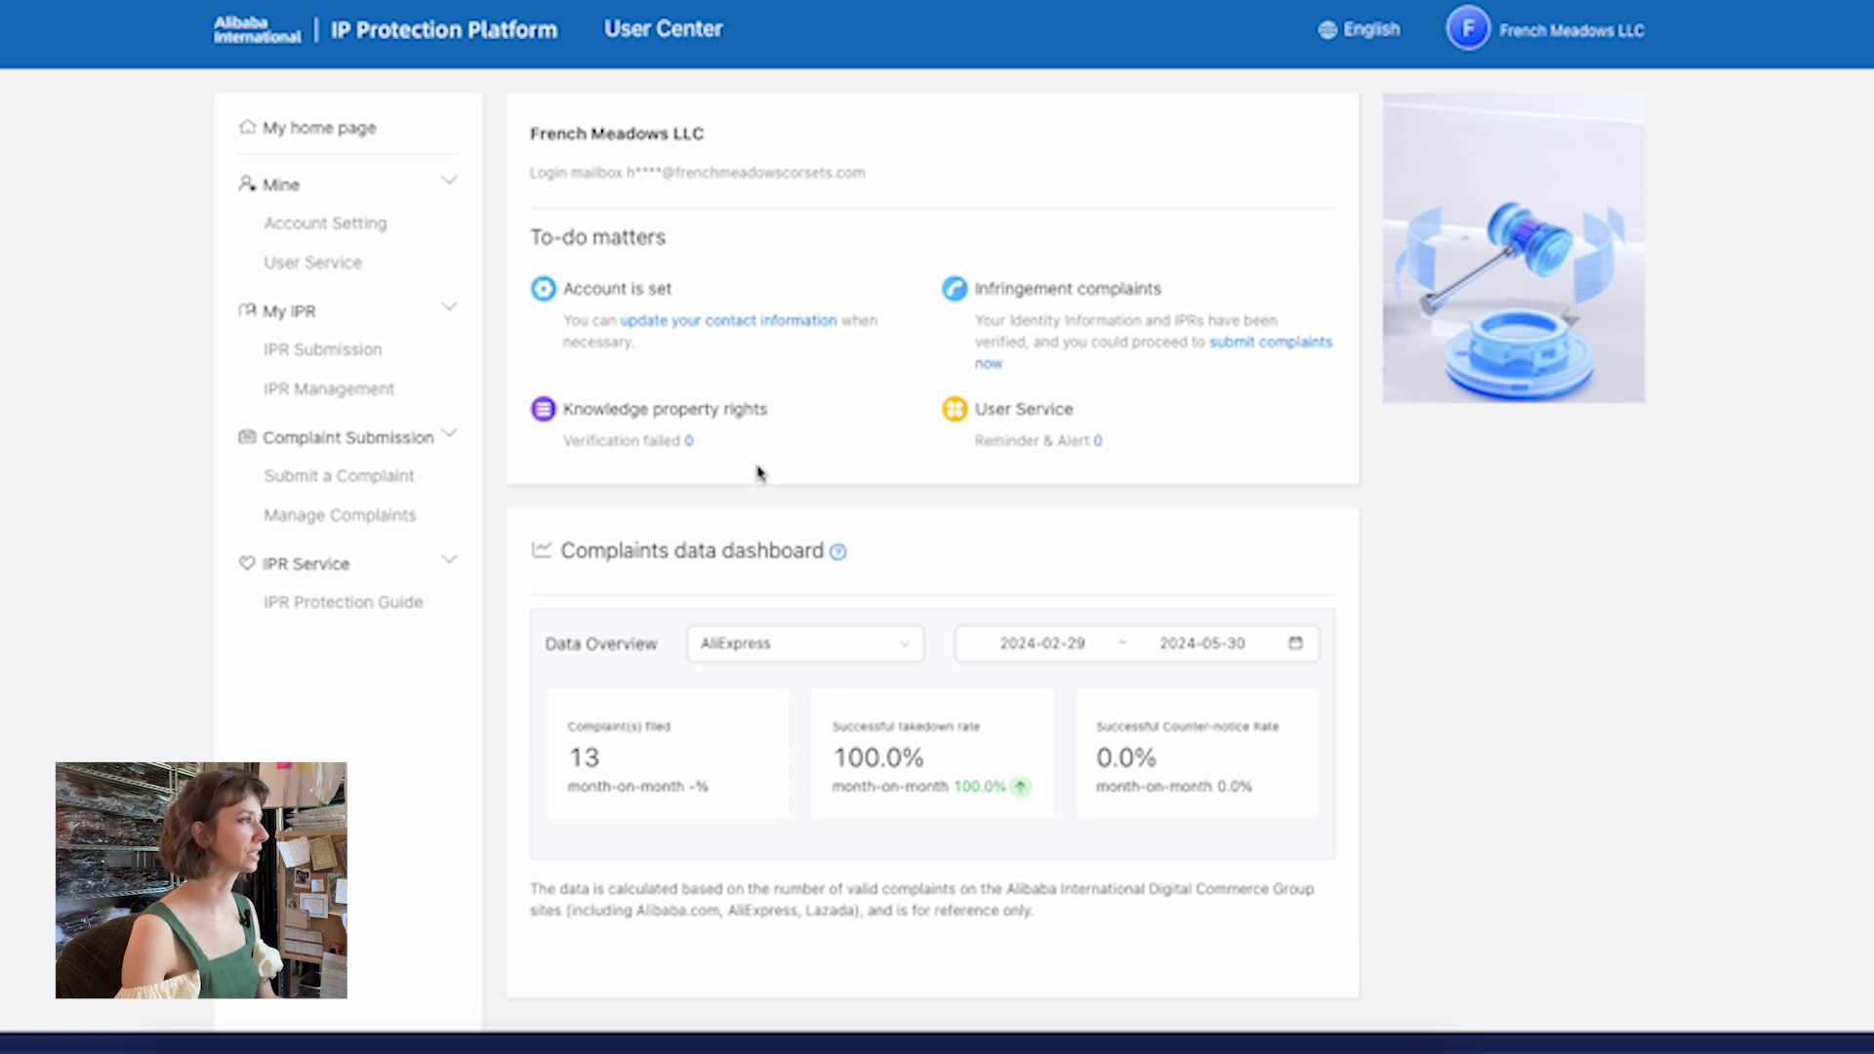
pyautogui.click(317, 351)
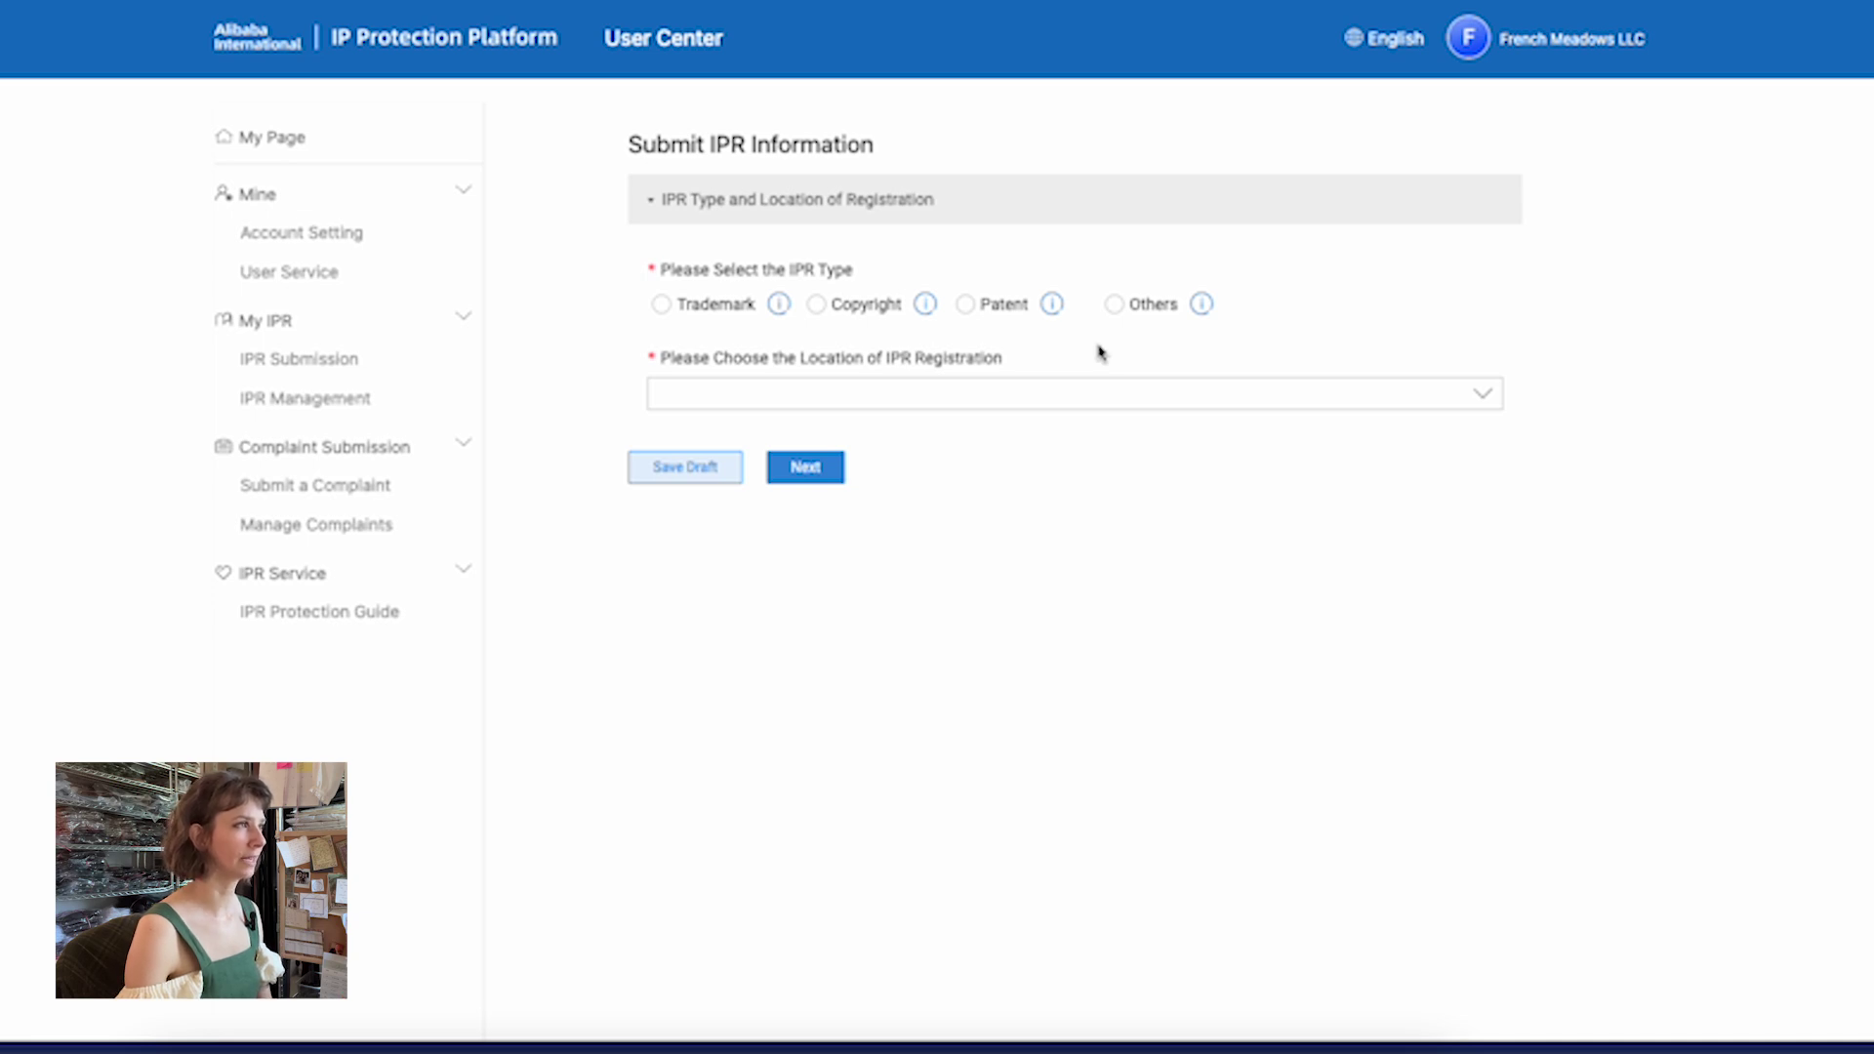
pyautogui.click(817, 307)
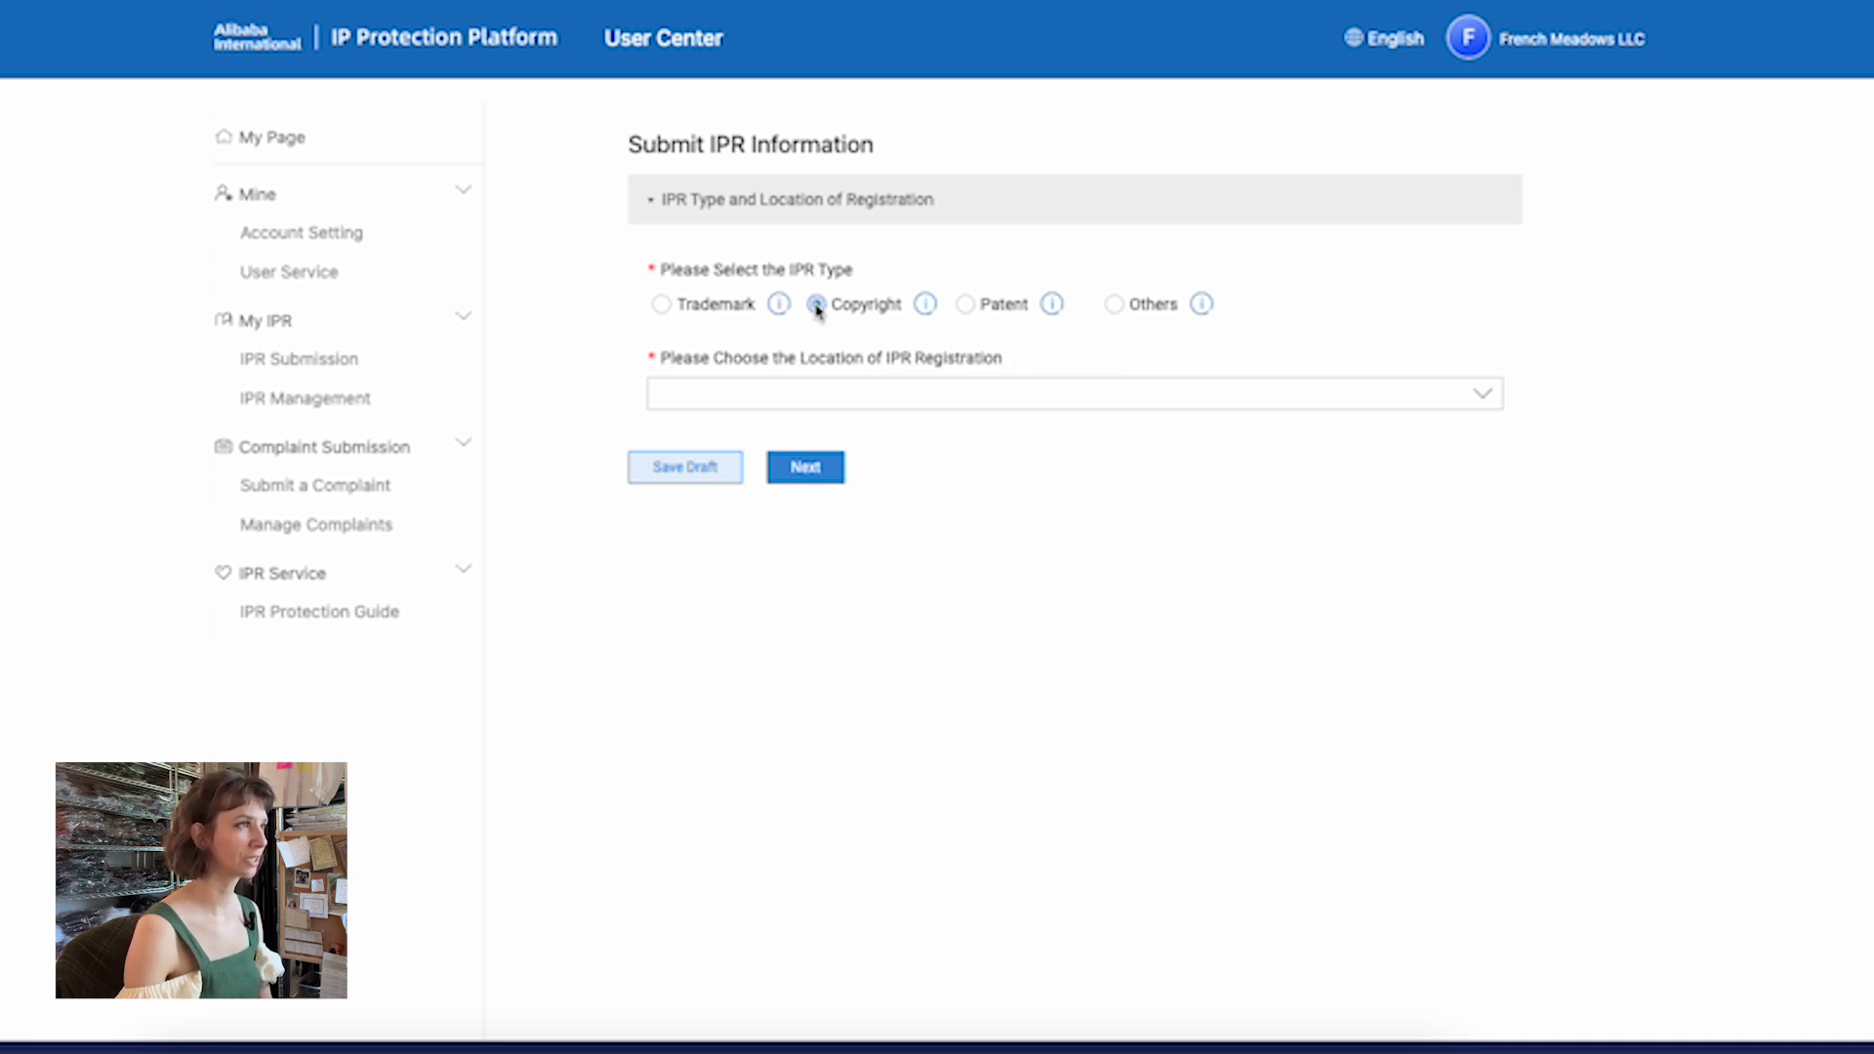
pyautogui.click(833, 405)
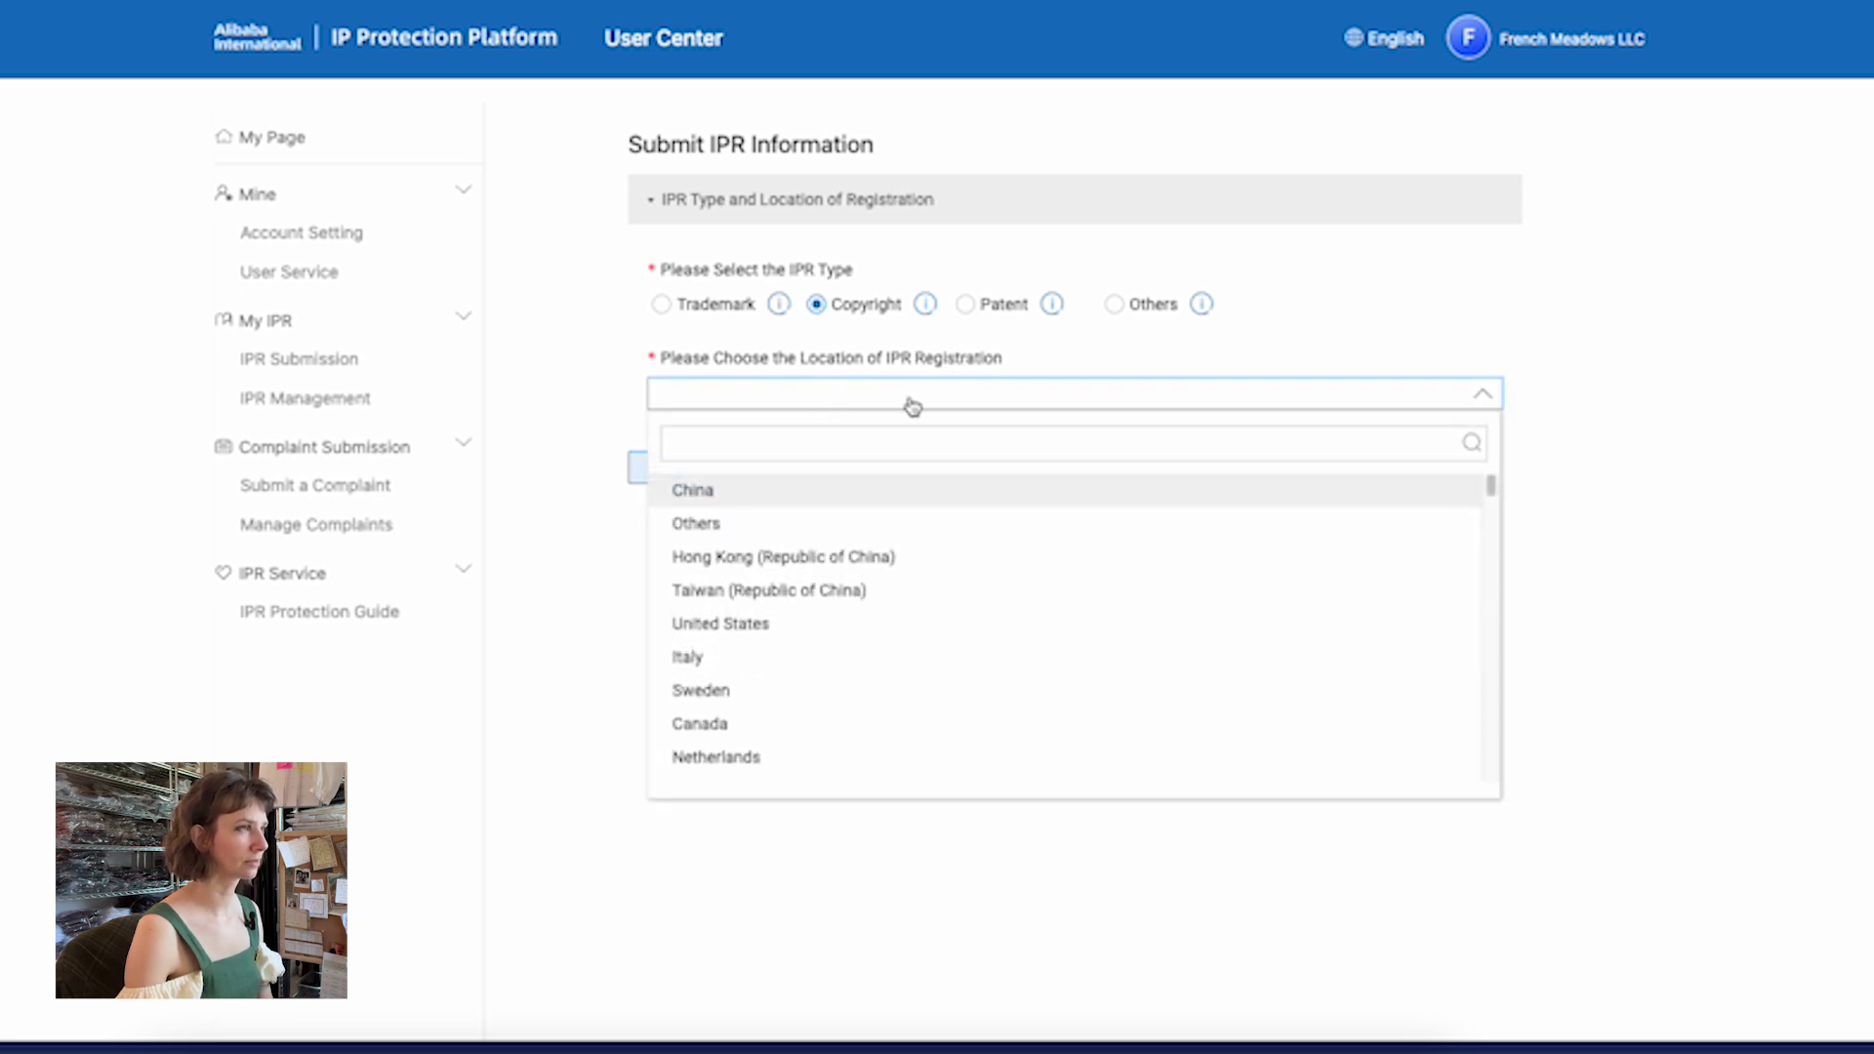
pyautogui.click(807, 625)
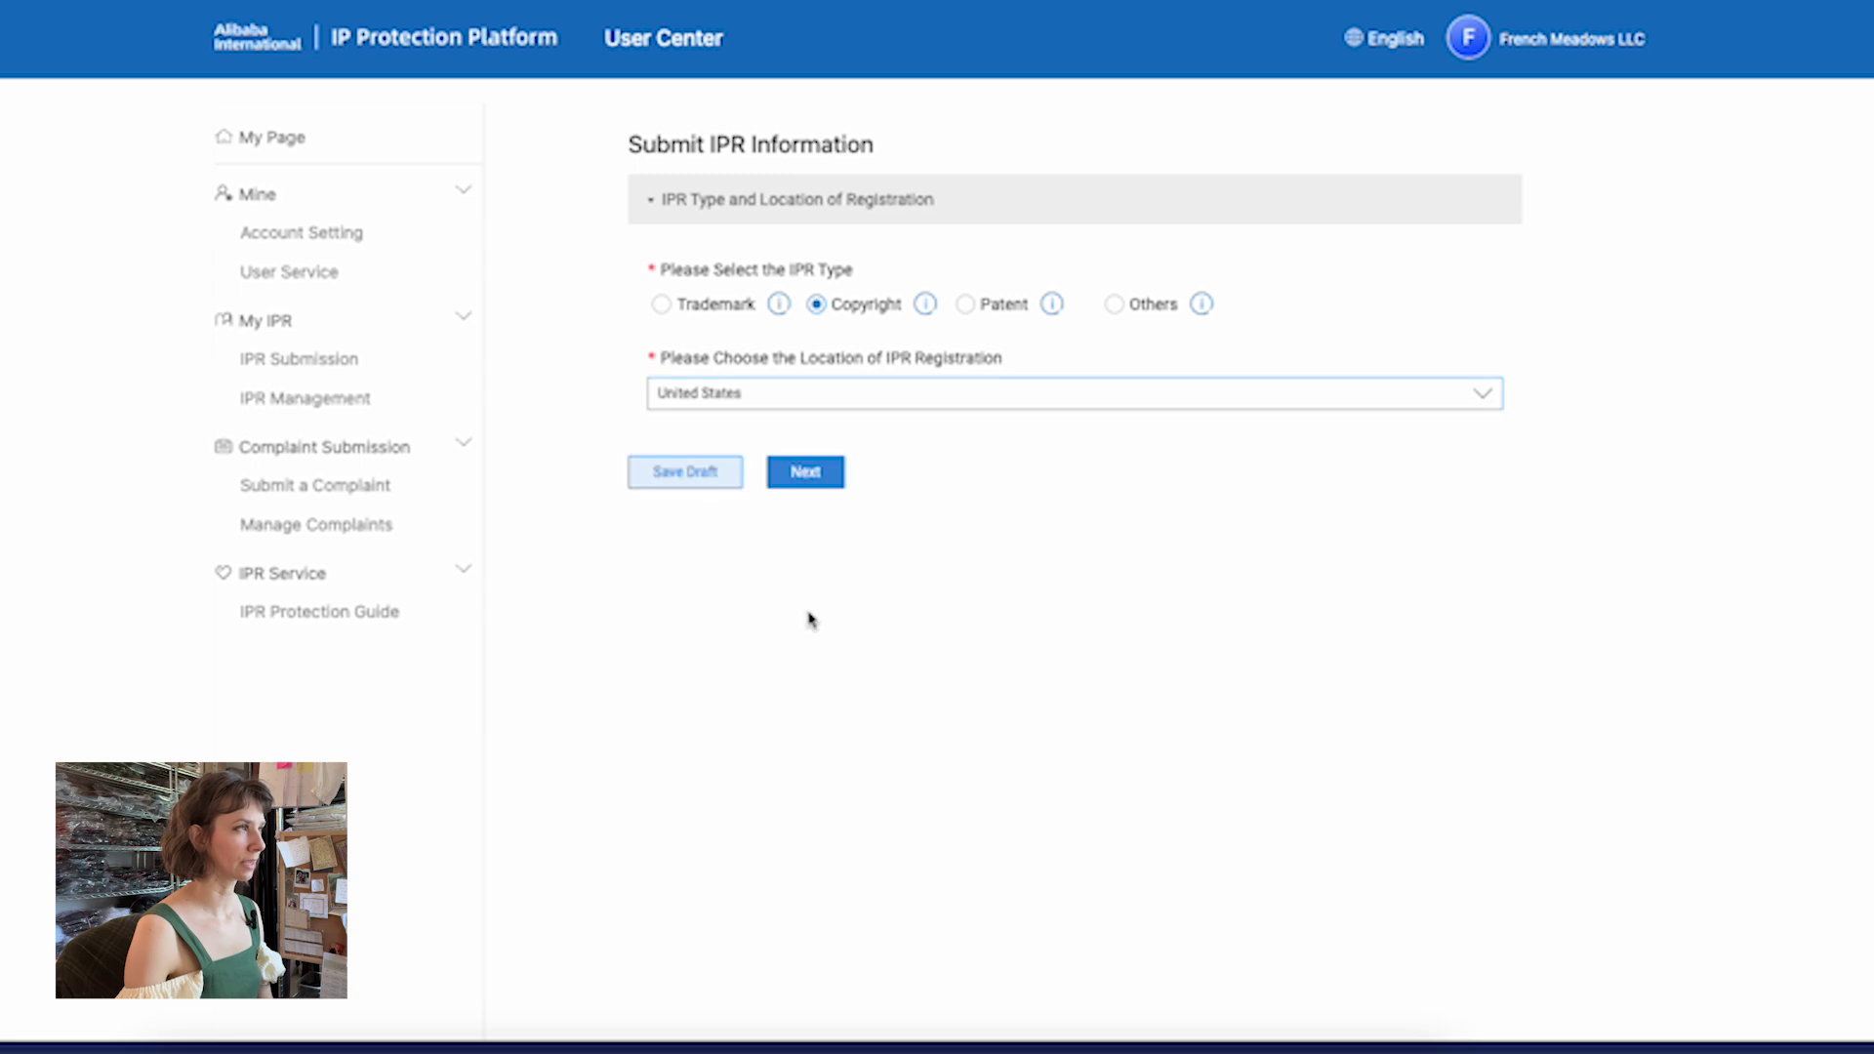
pyautogui.click(816, 482)
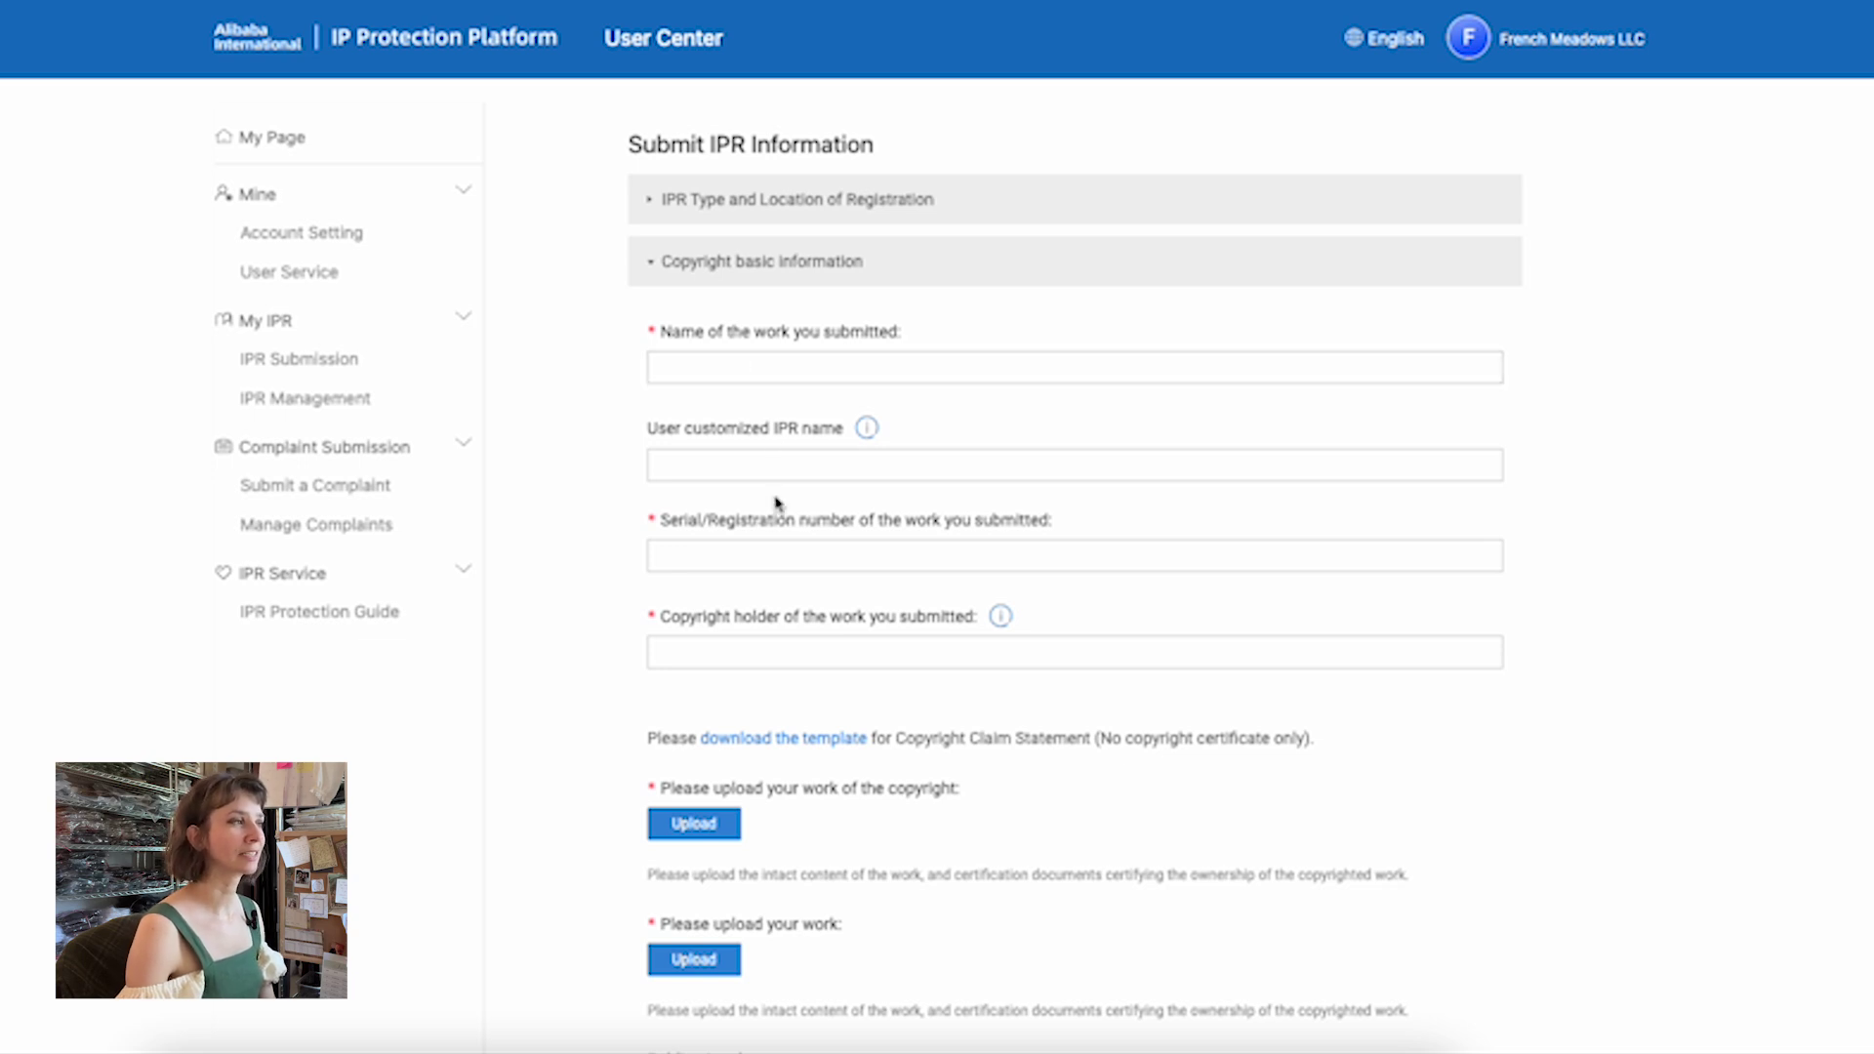
# Download and open the Copyright Claim Statement template from the copyright submission form
pyautogui.click(751, 554)
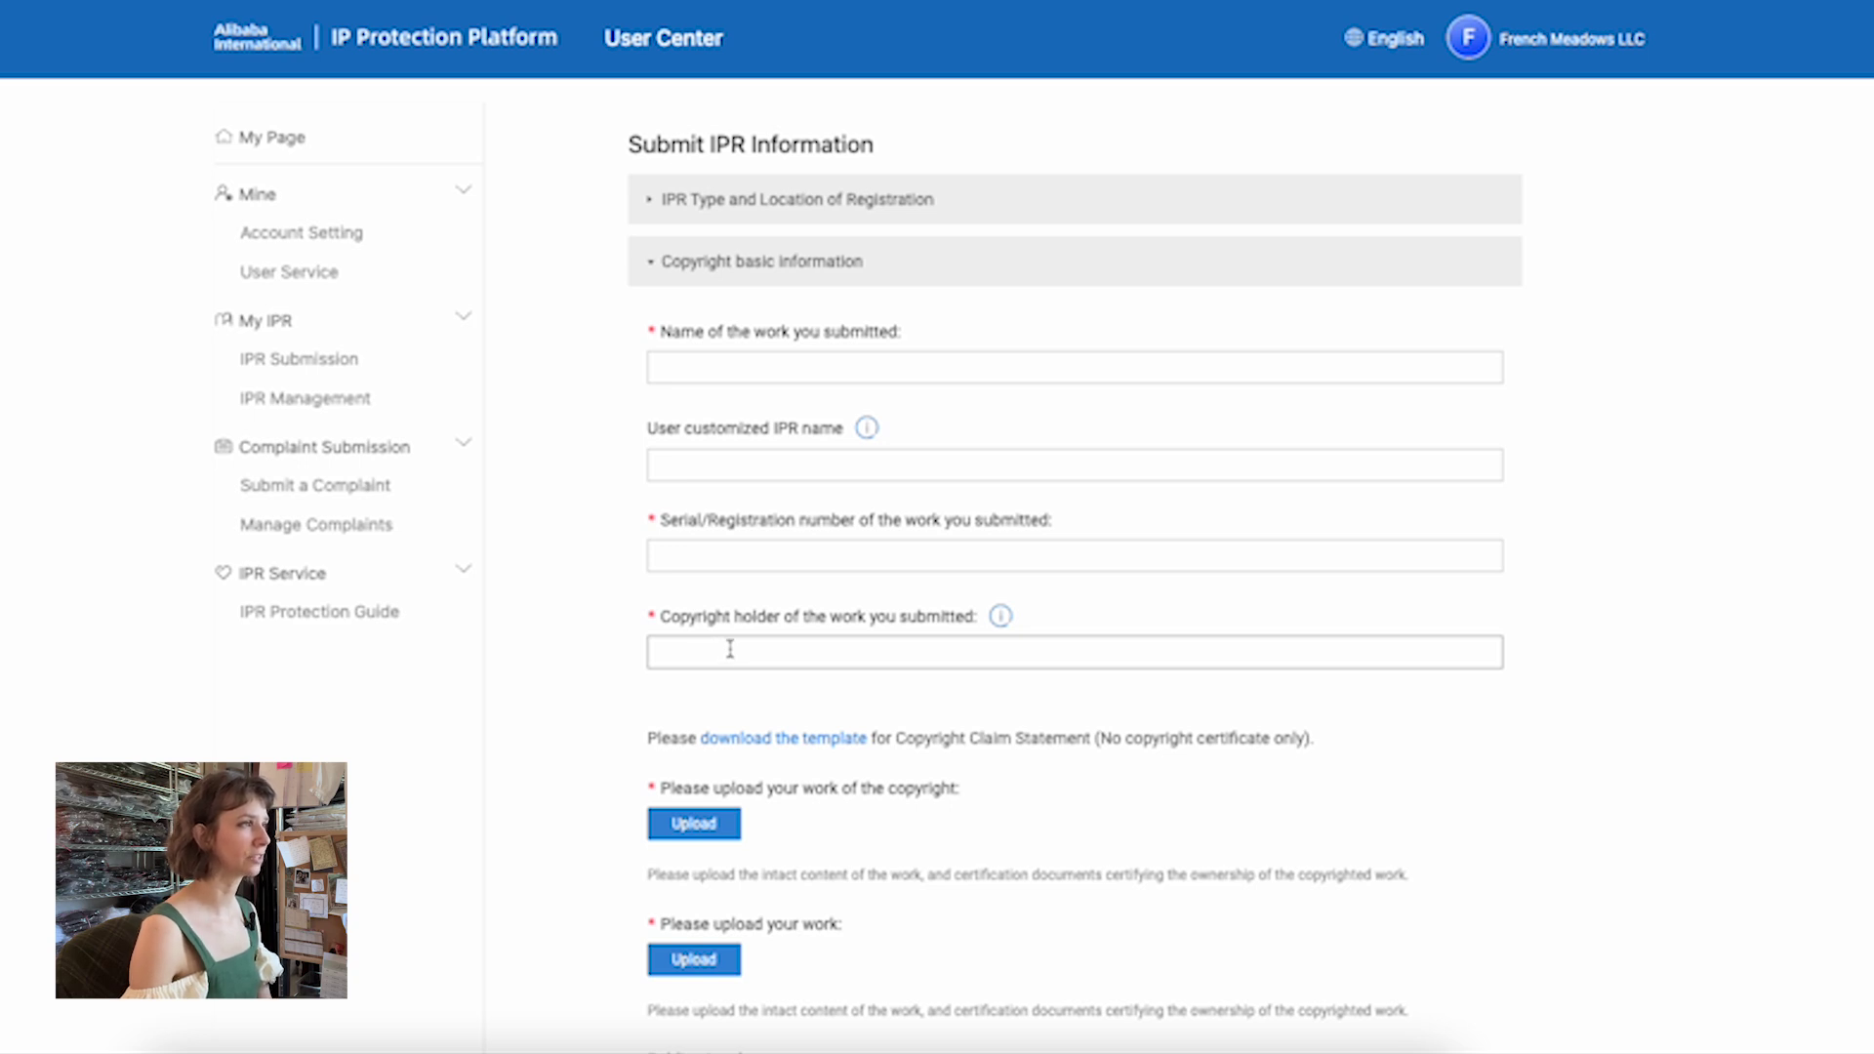
pyautogui.scroll(-5, 730, 649)
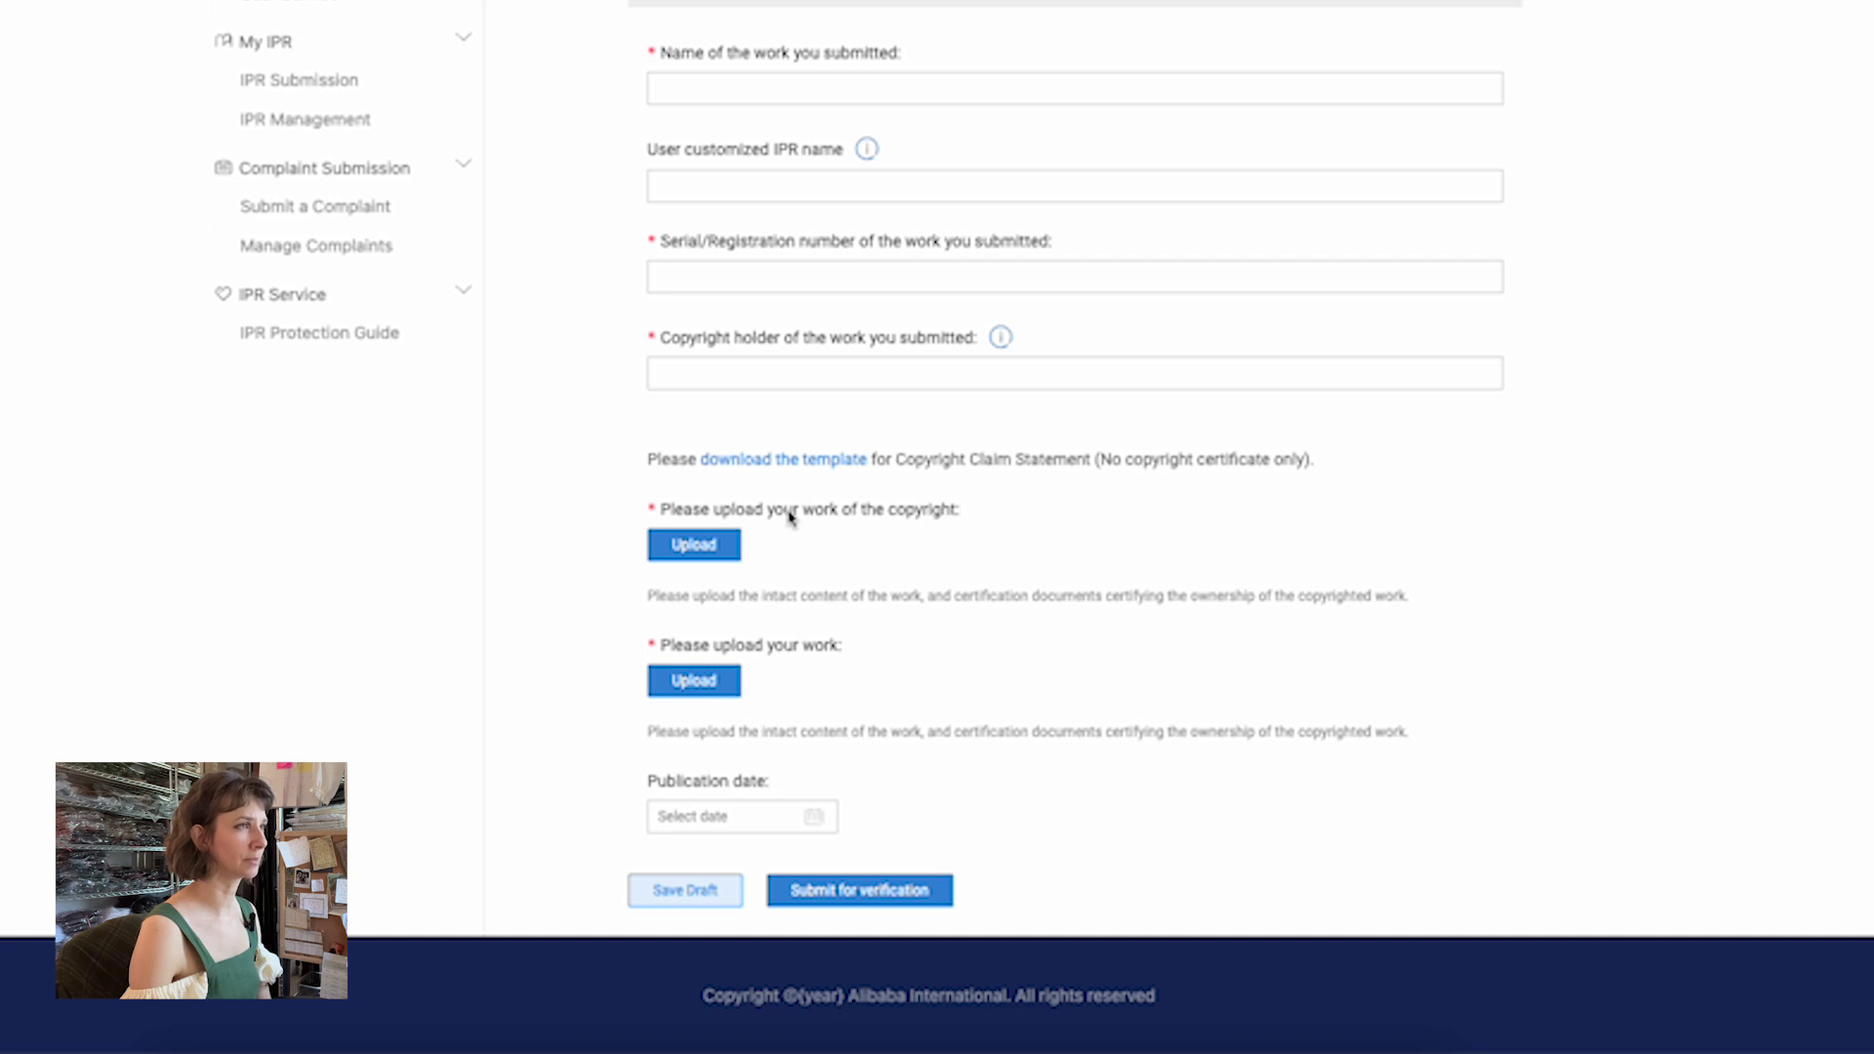
pyautogui.click(767, 461)
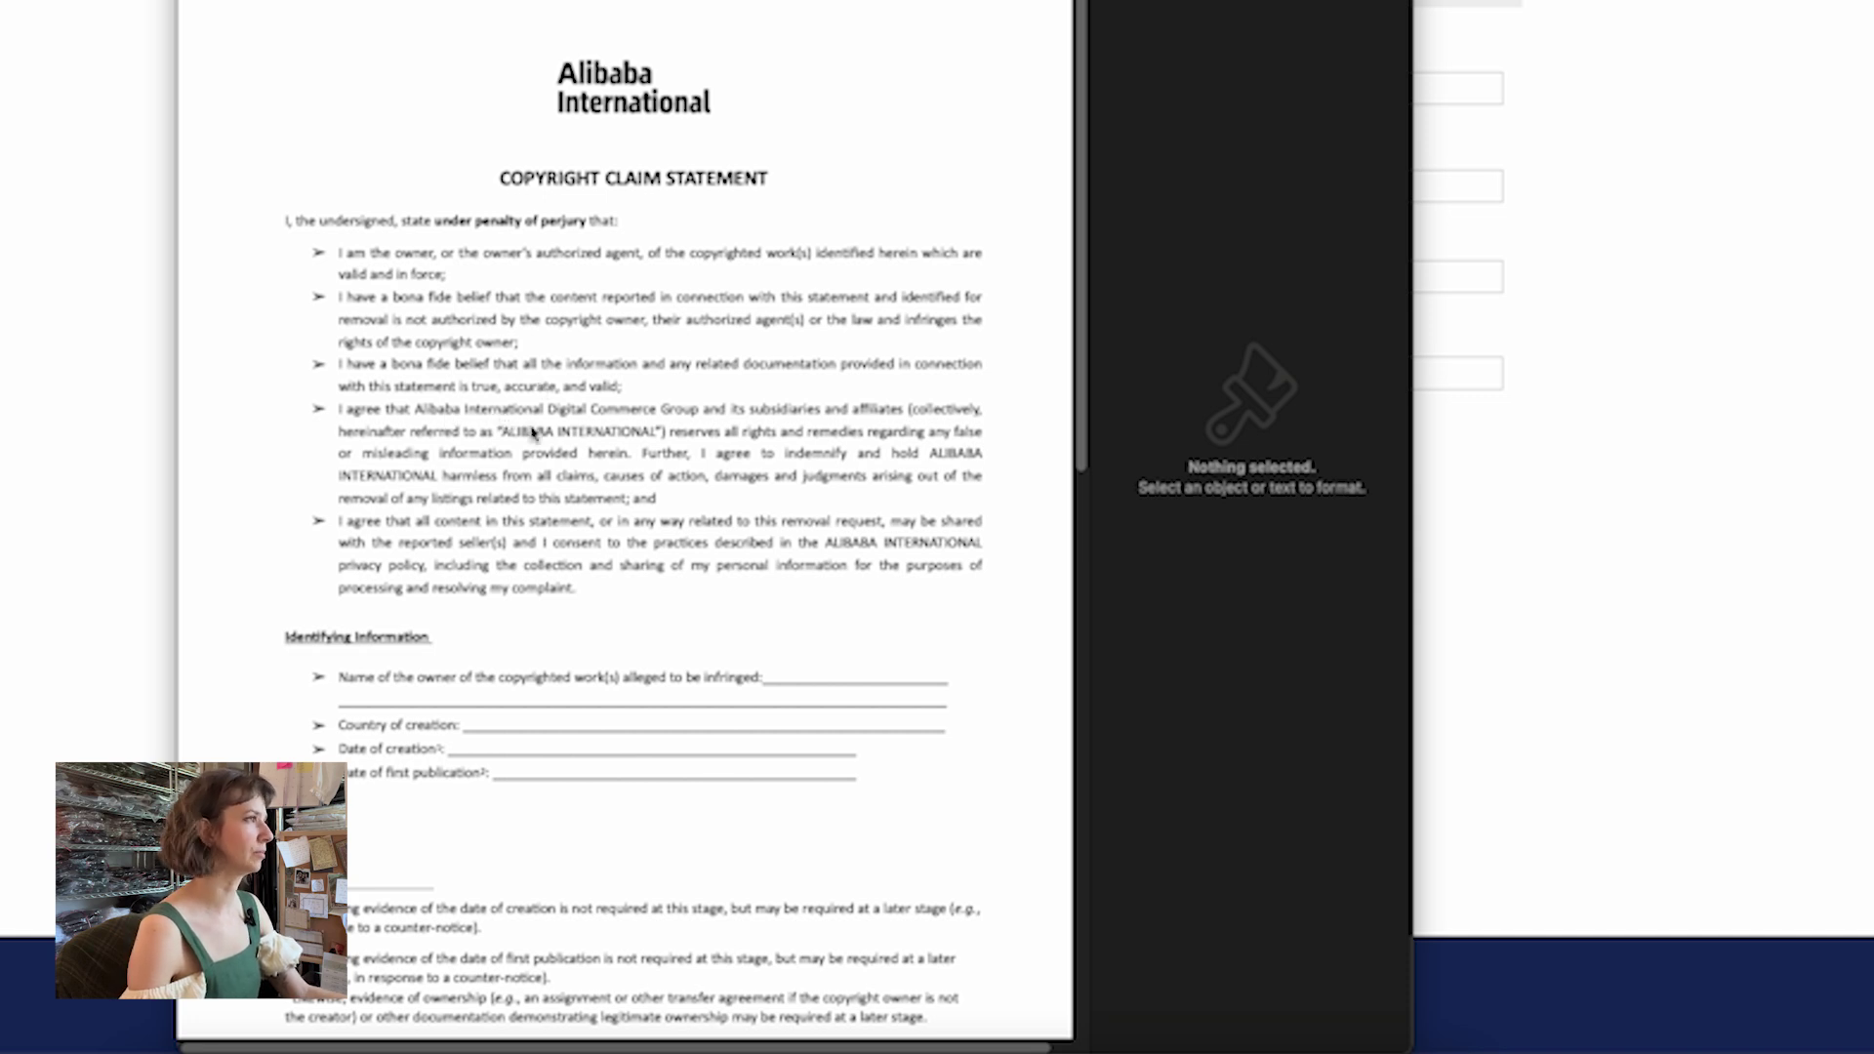
# Enter French Meadows as the owner of the copyrighted works in the claim statement's identifying information
pyautogui.scroll(-1, 540, 586)
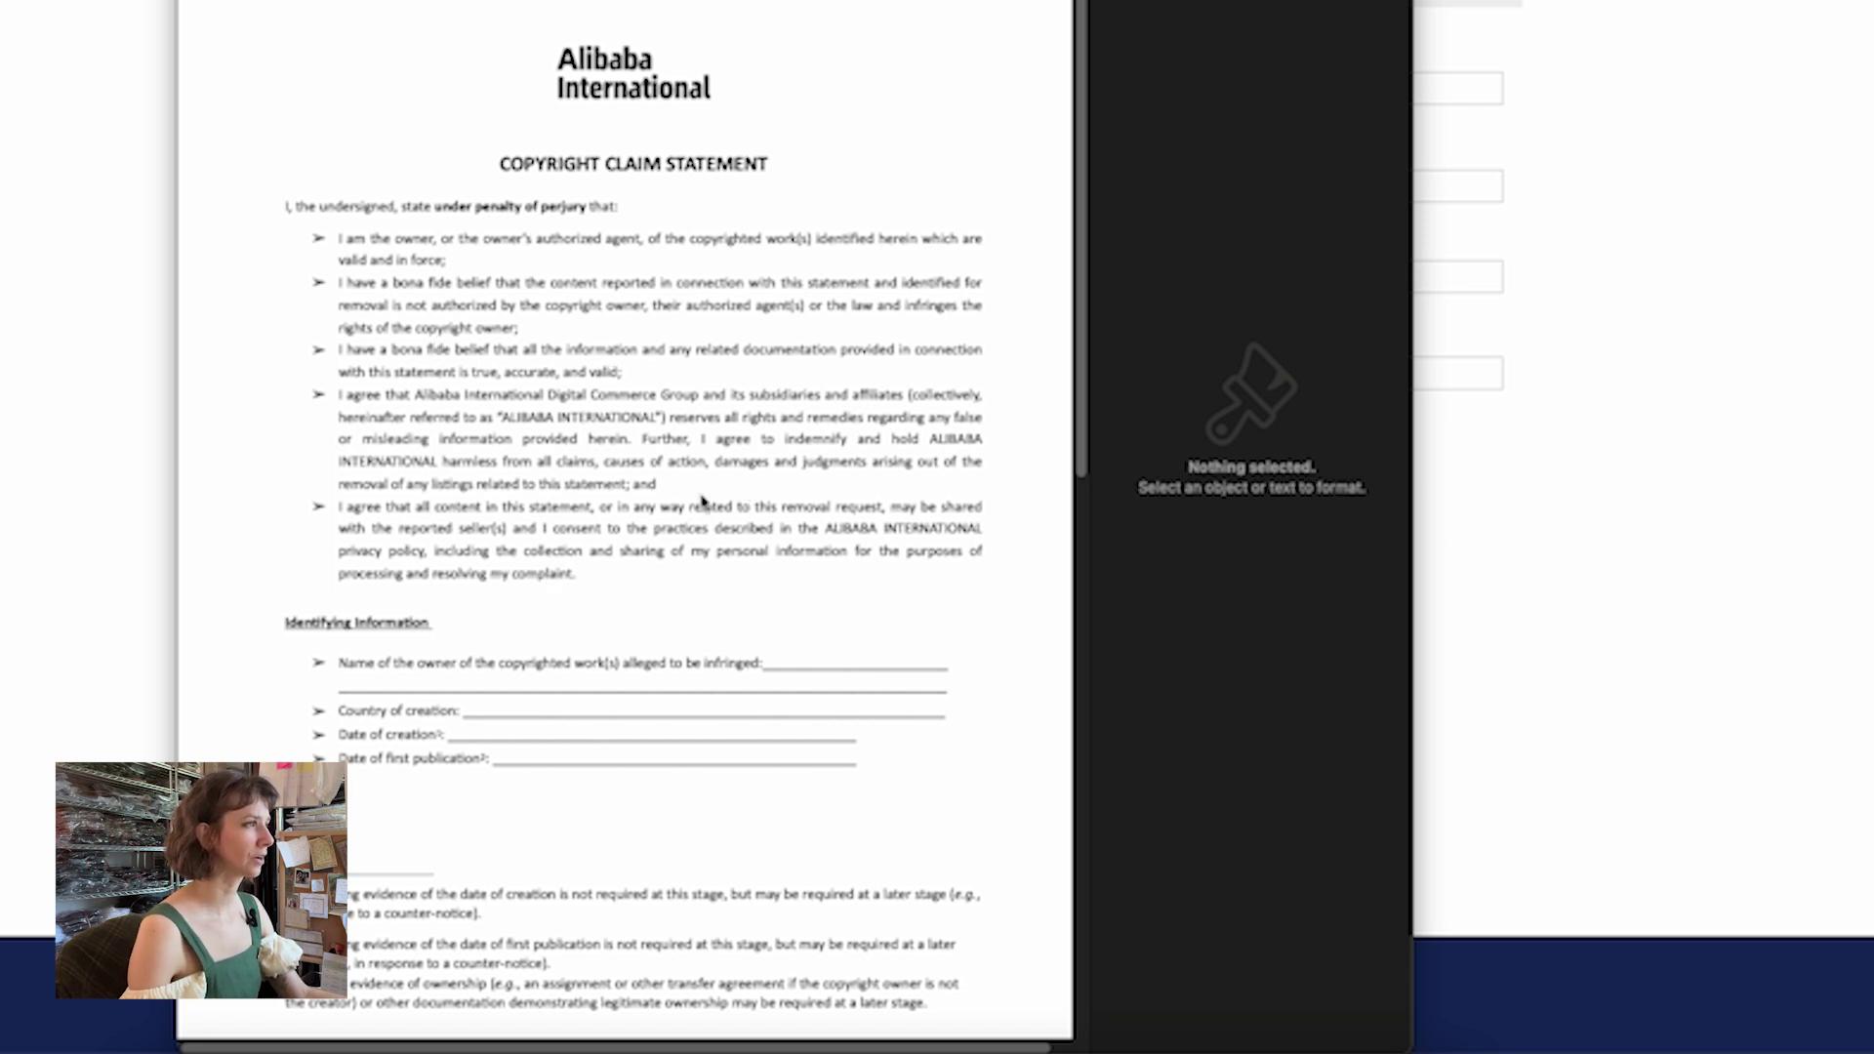
pyautogui.scroll(-5, 522, 528)
pyautogui.scroll(-1, 540, 517)
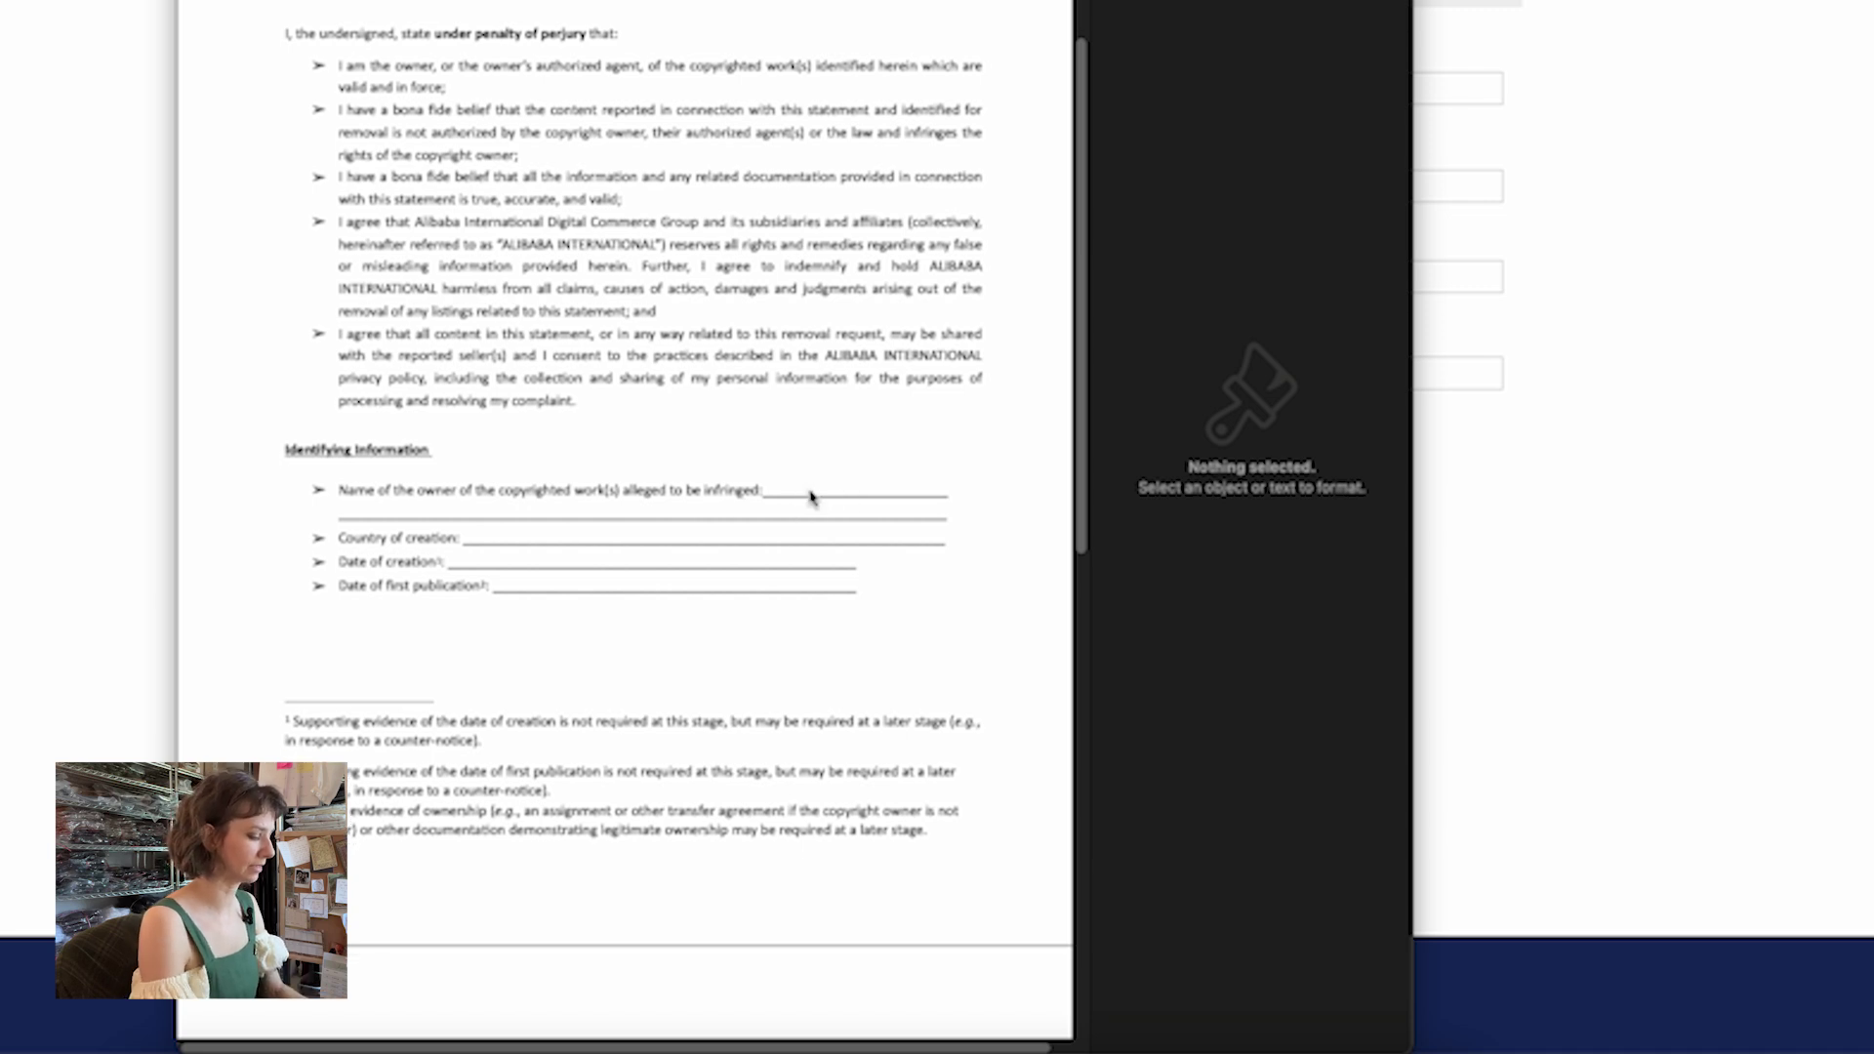
pyautogui.click(790, 489)
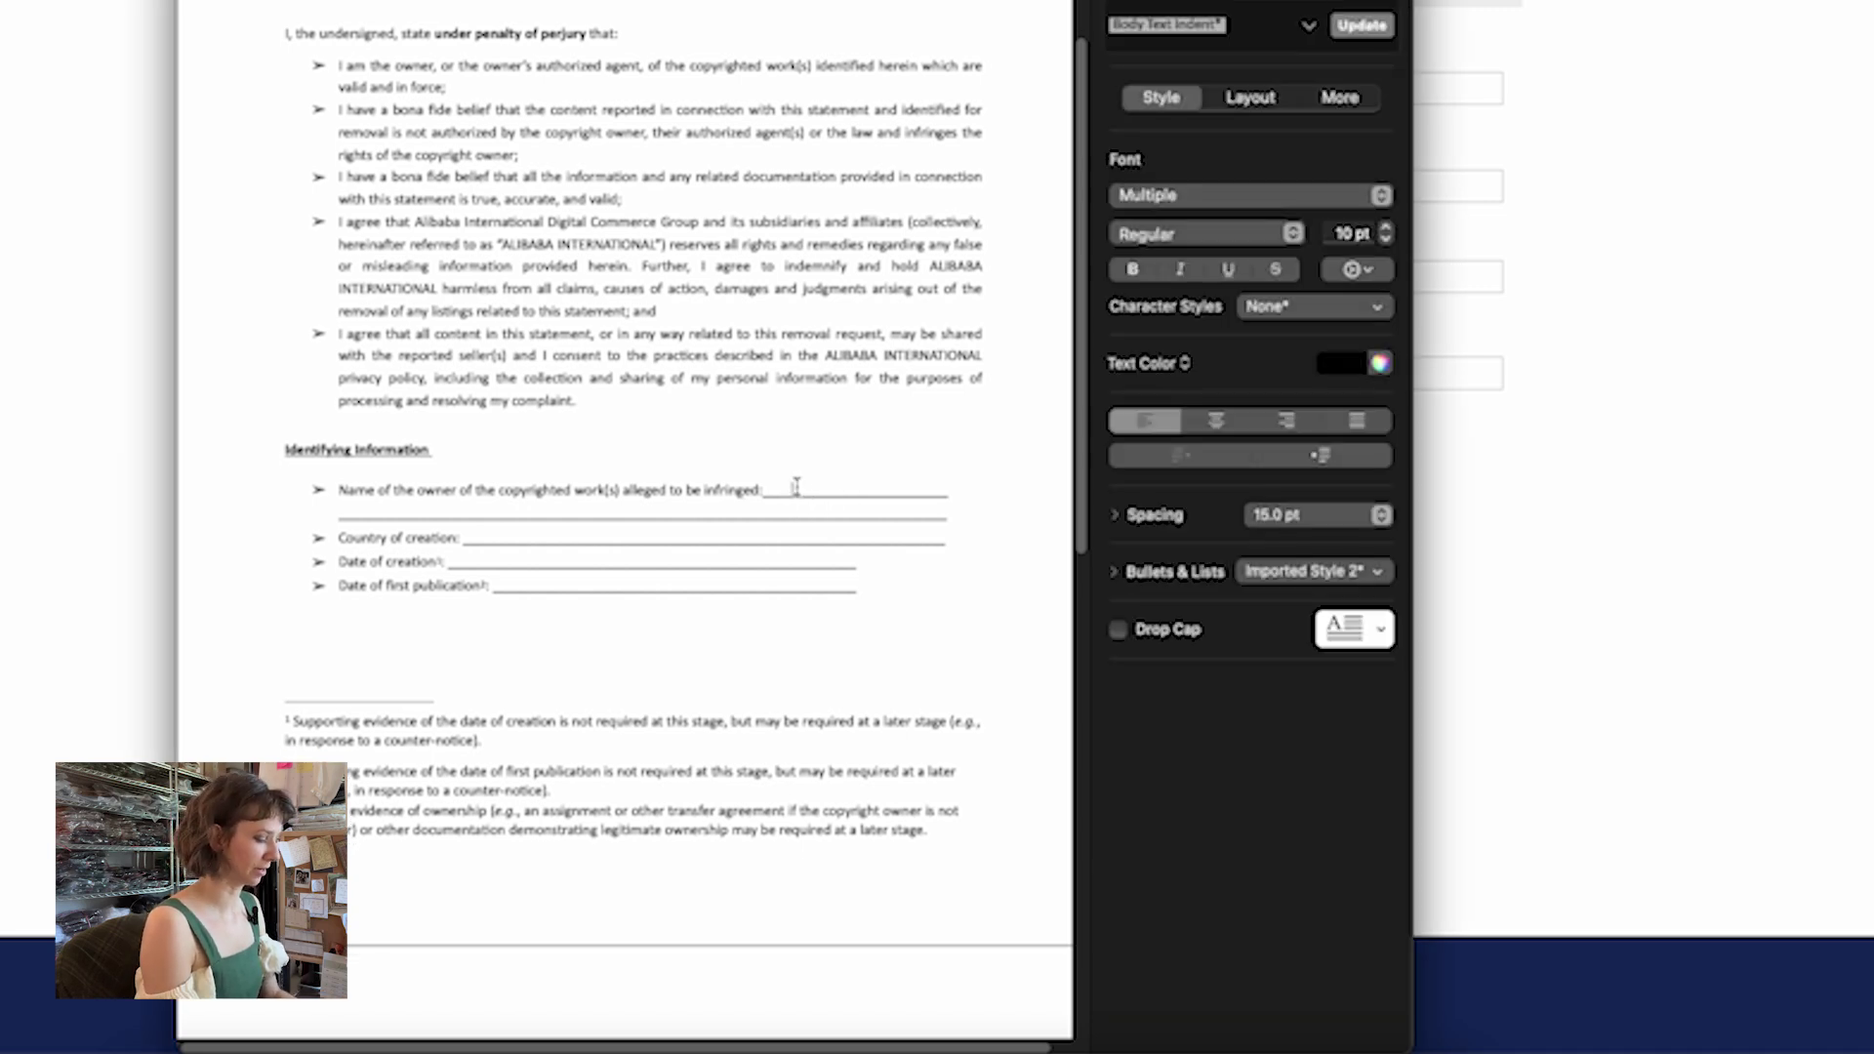
pyautogui.write('French ')
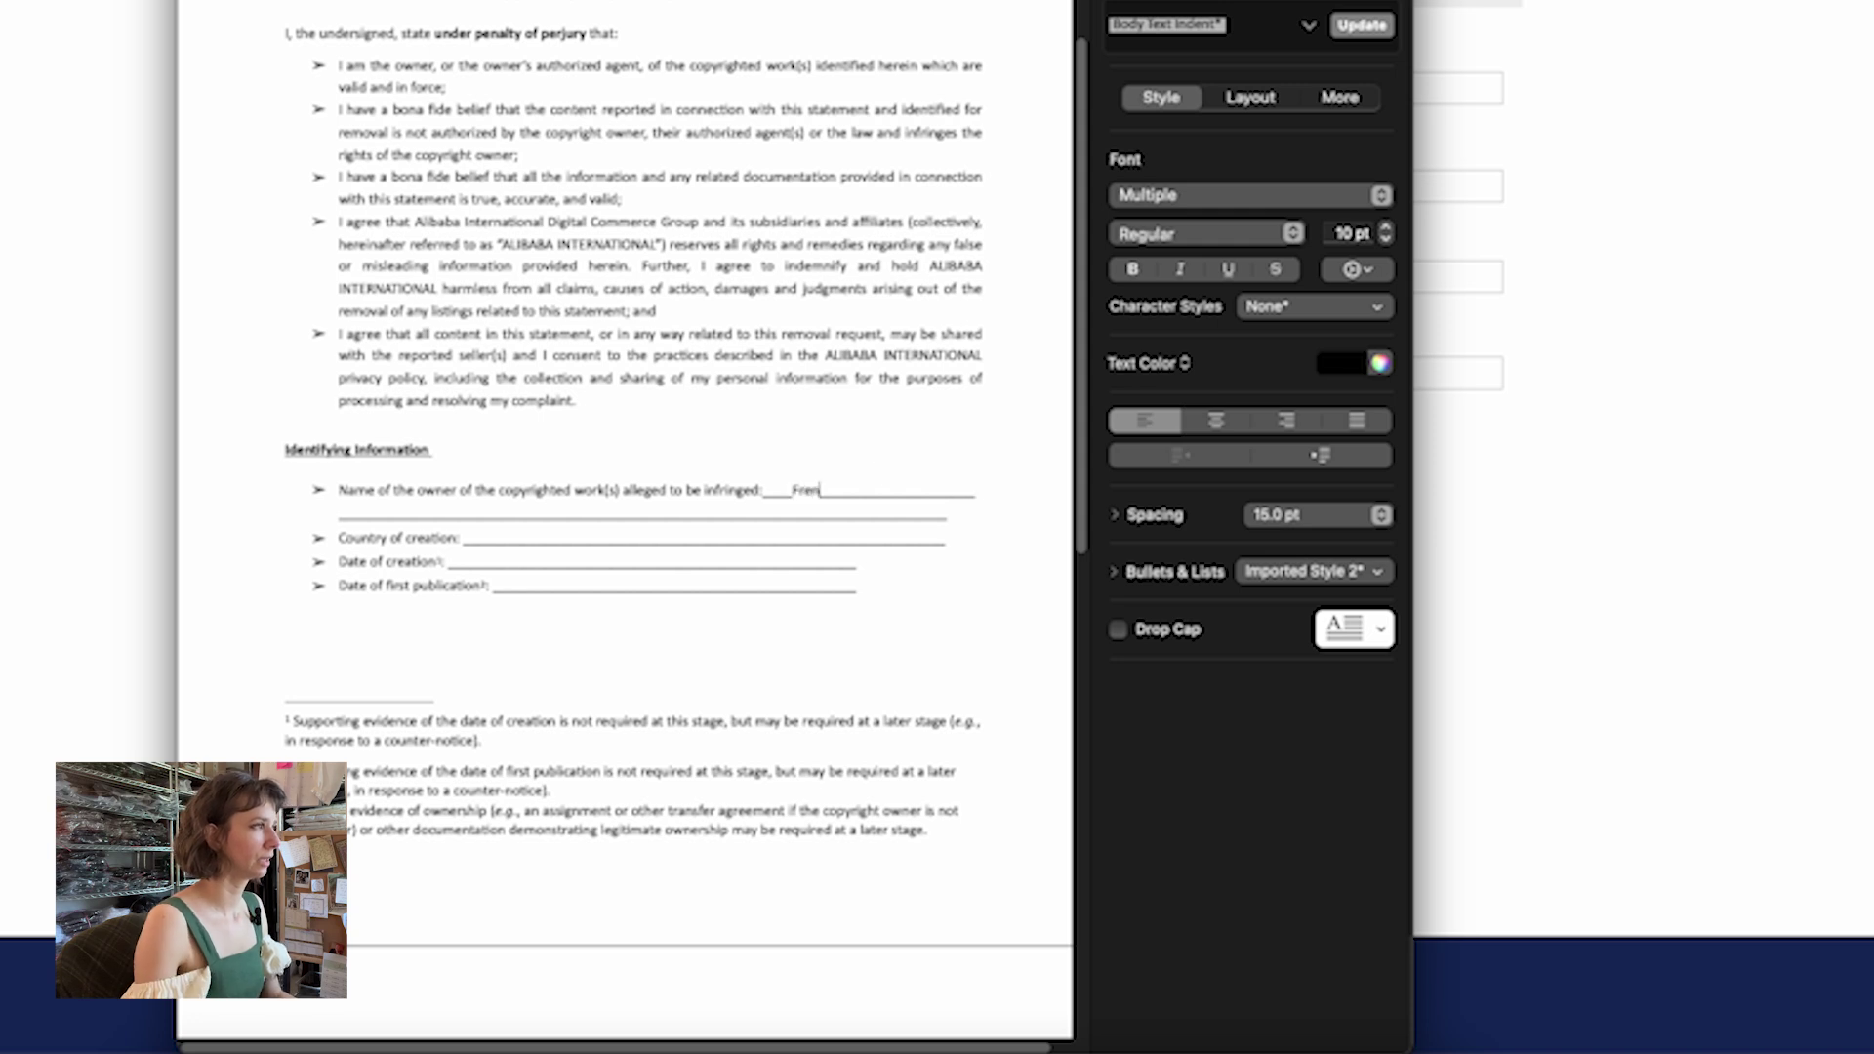
pyautogui.write('Meadows')
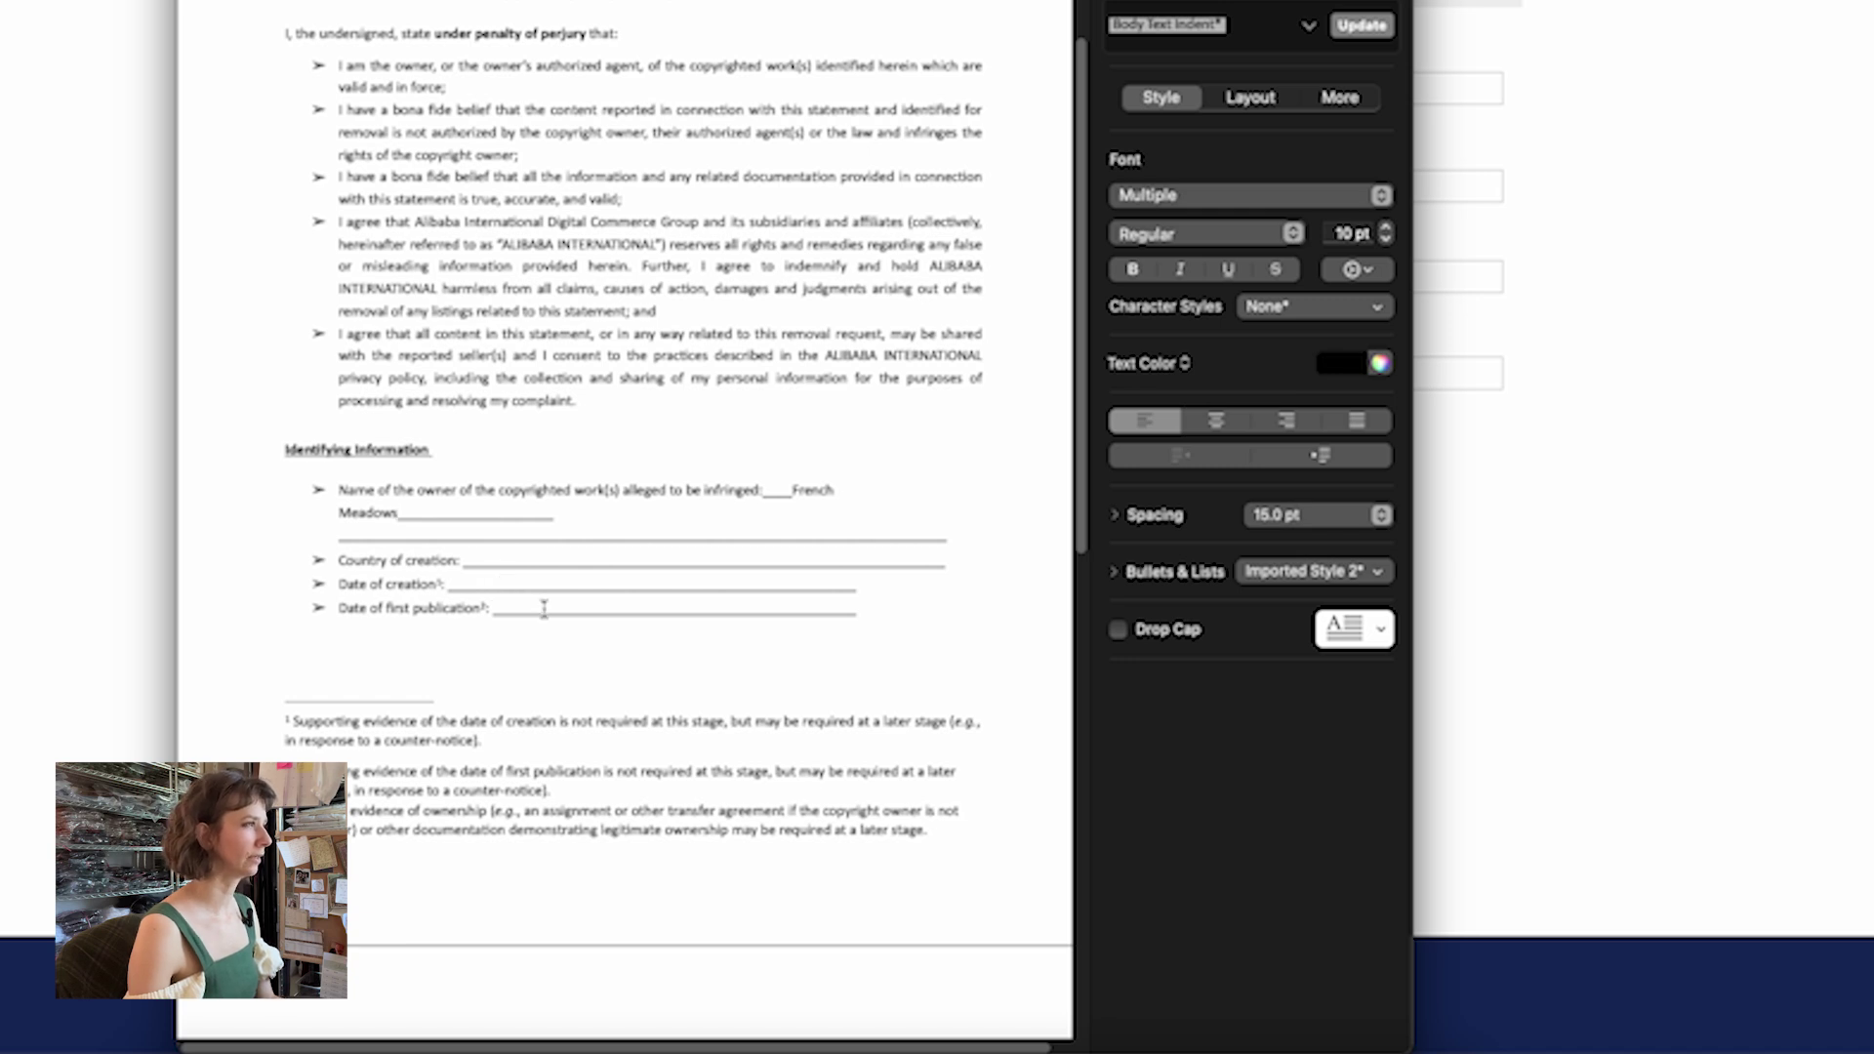
# Enter frenchmeadowscorsets.com as the copyrighted works' URL and 1 as the number of allegedly infringed works
pyautogui.scroll(-10, 544, 608)
pyautogui.scroll(-5, 597, 583)
pyautogui.scroll(-2, 598, 583)
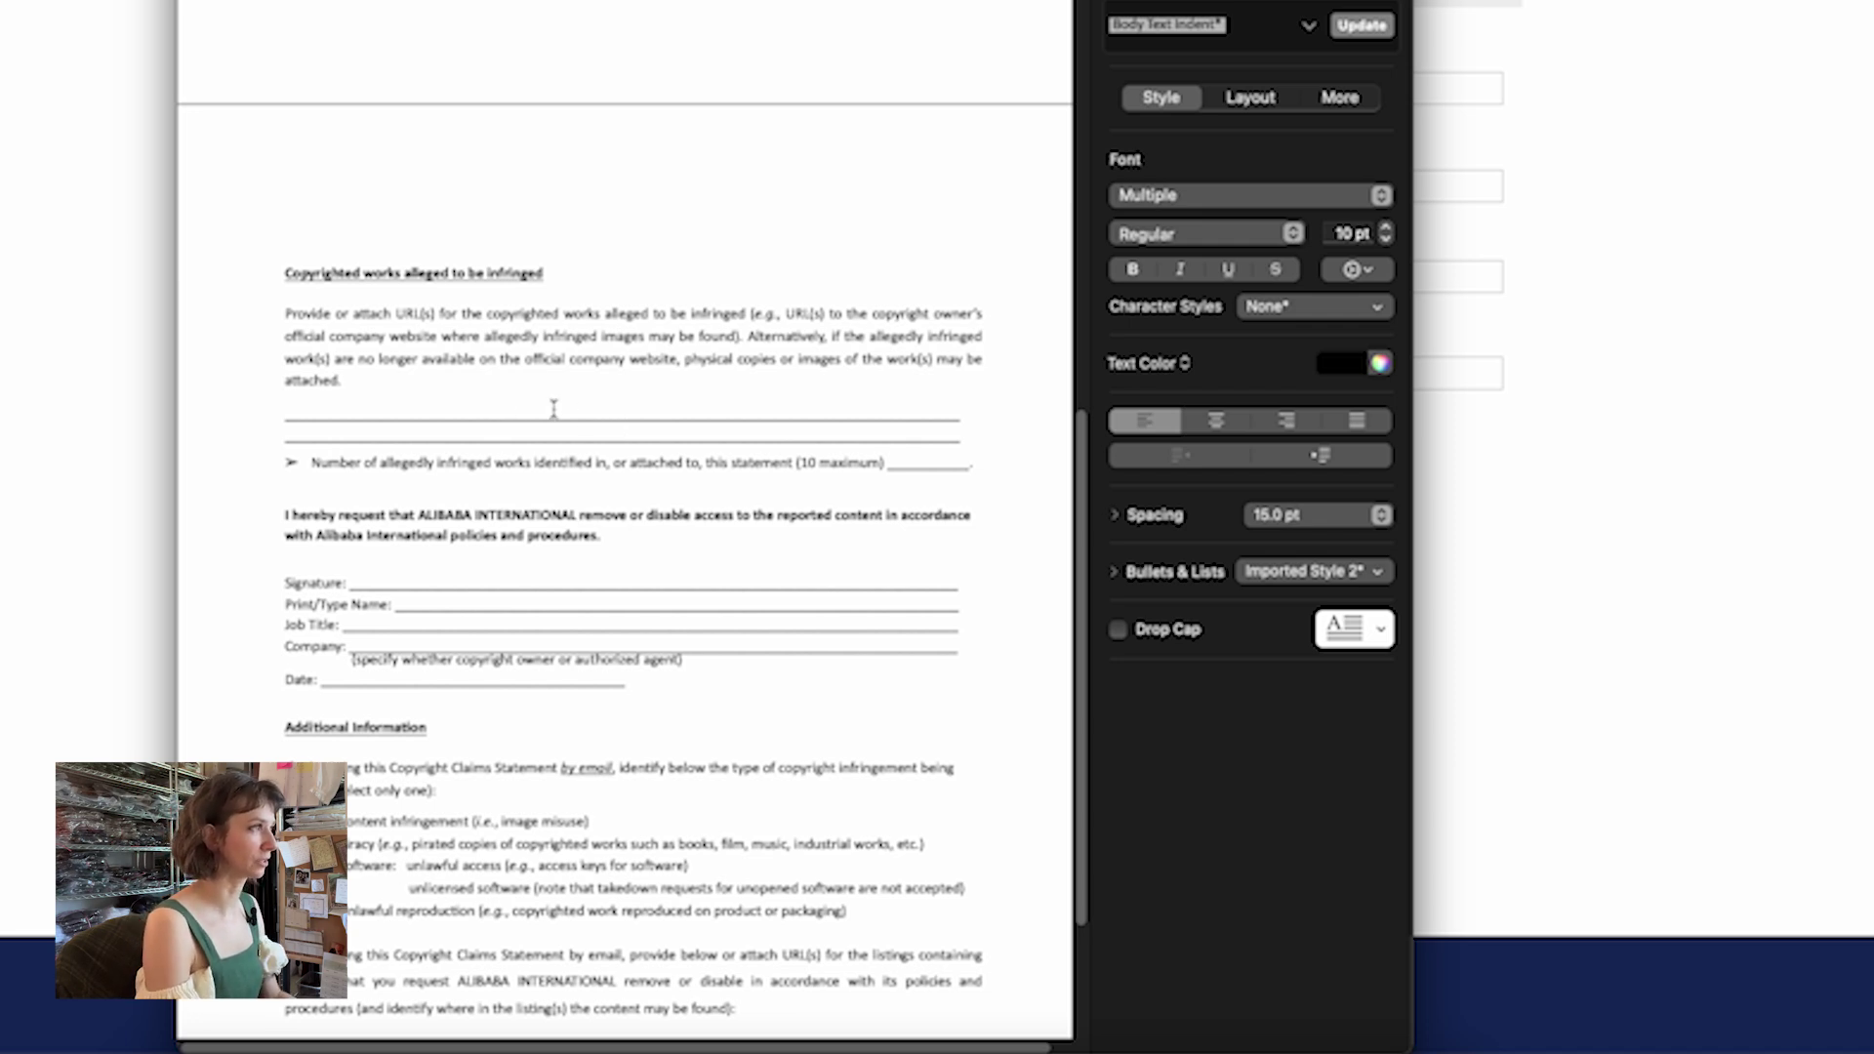
pyautogui.click(429, 412)
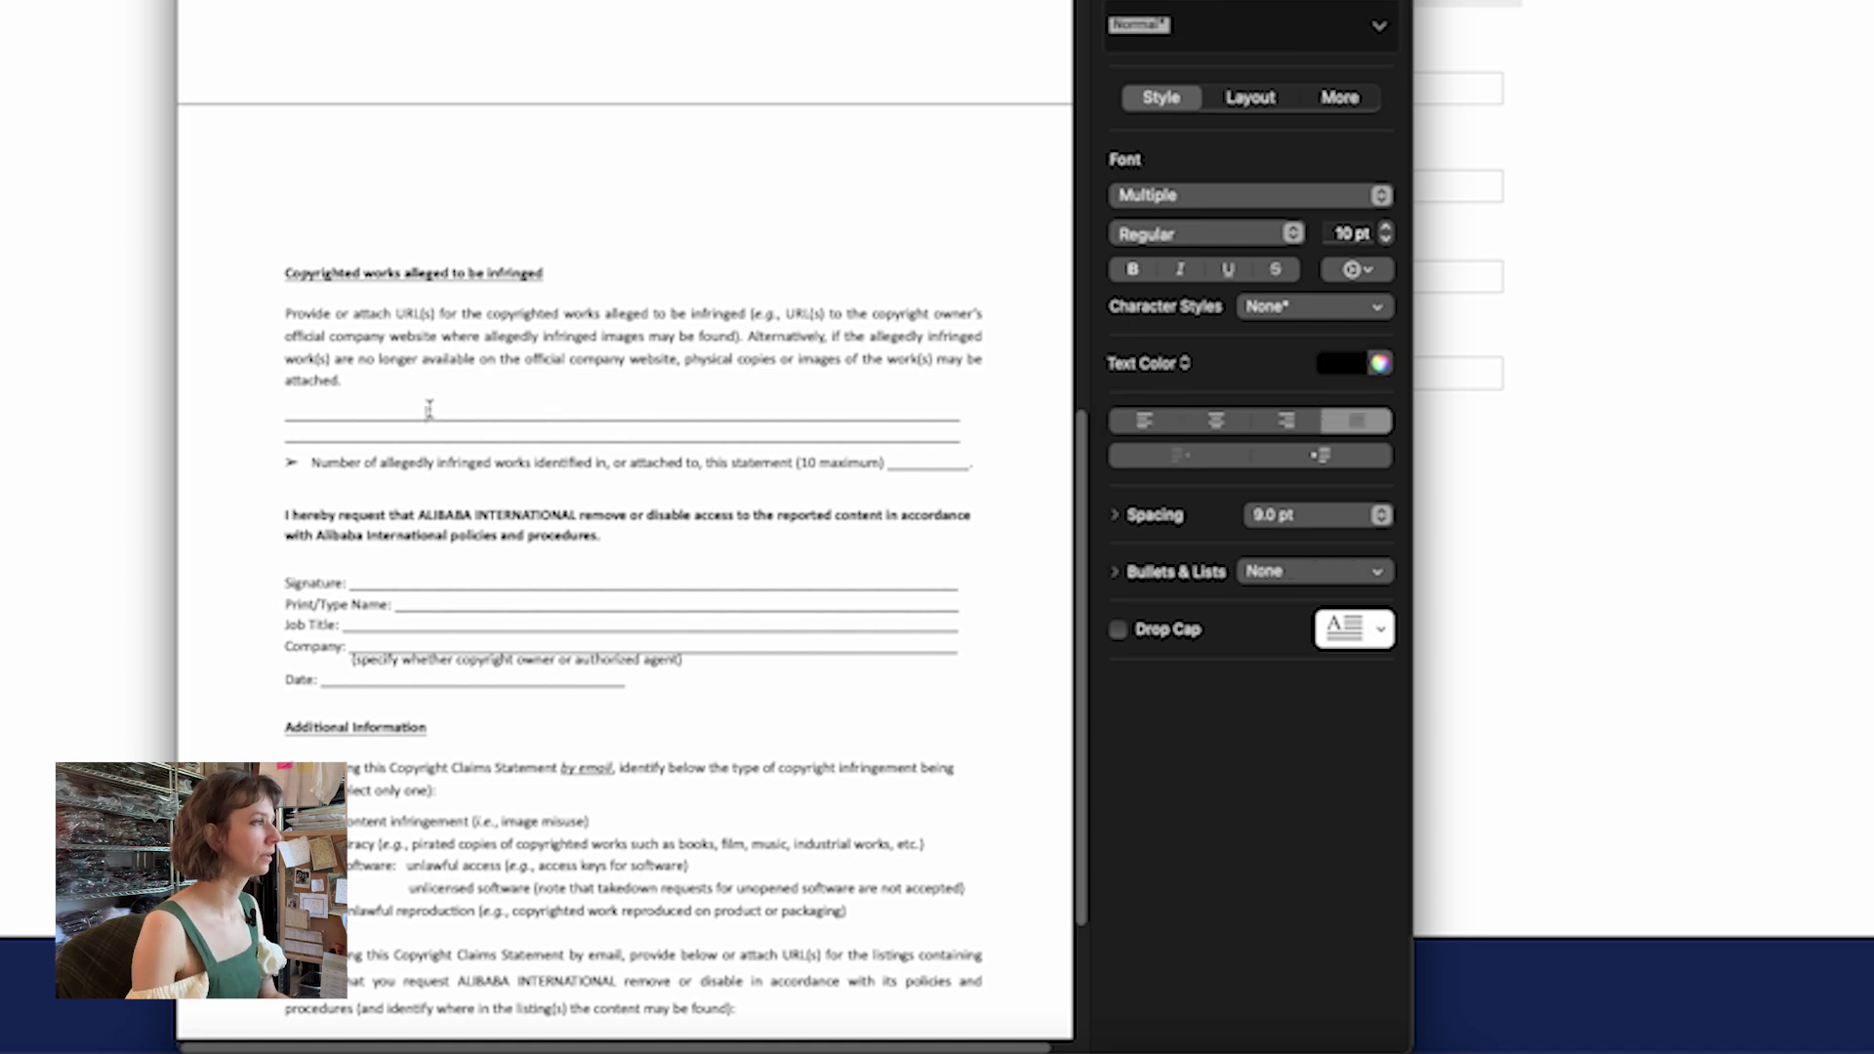
pyautogui.write('frenchmeadowsco')
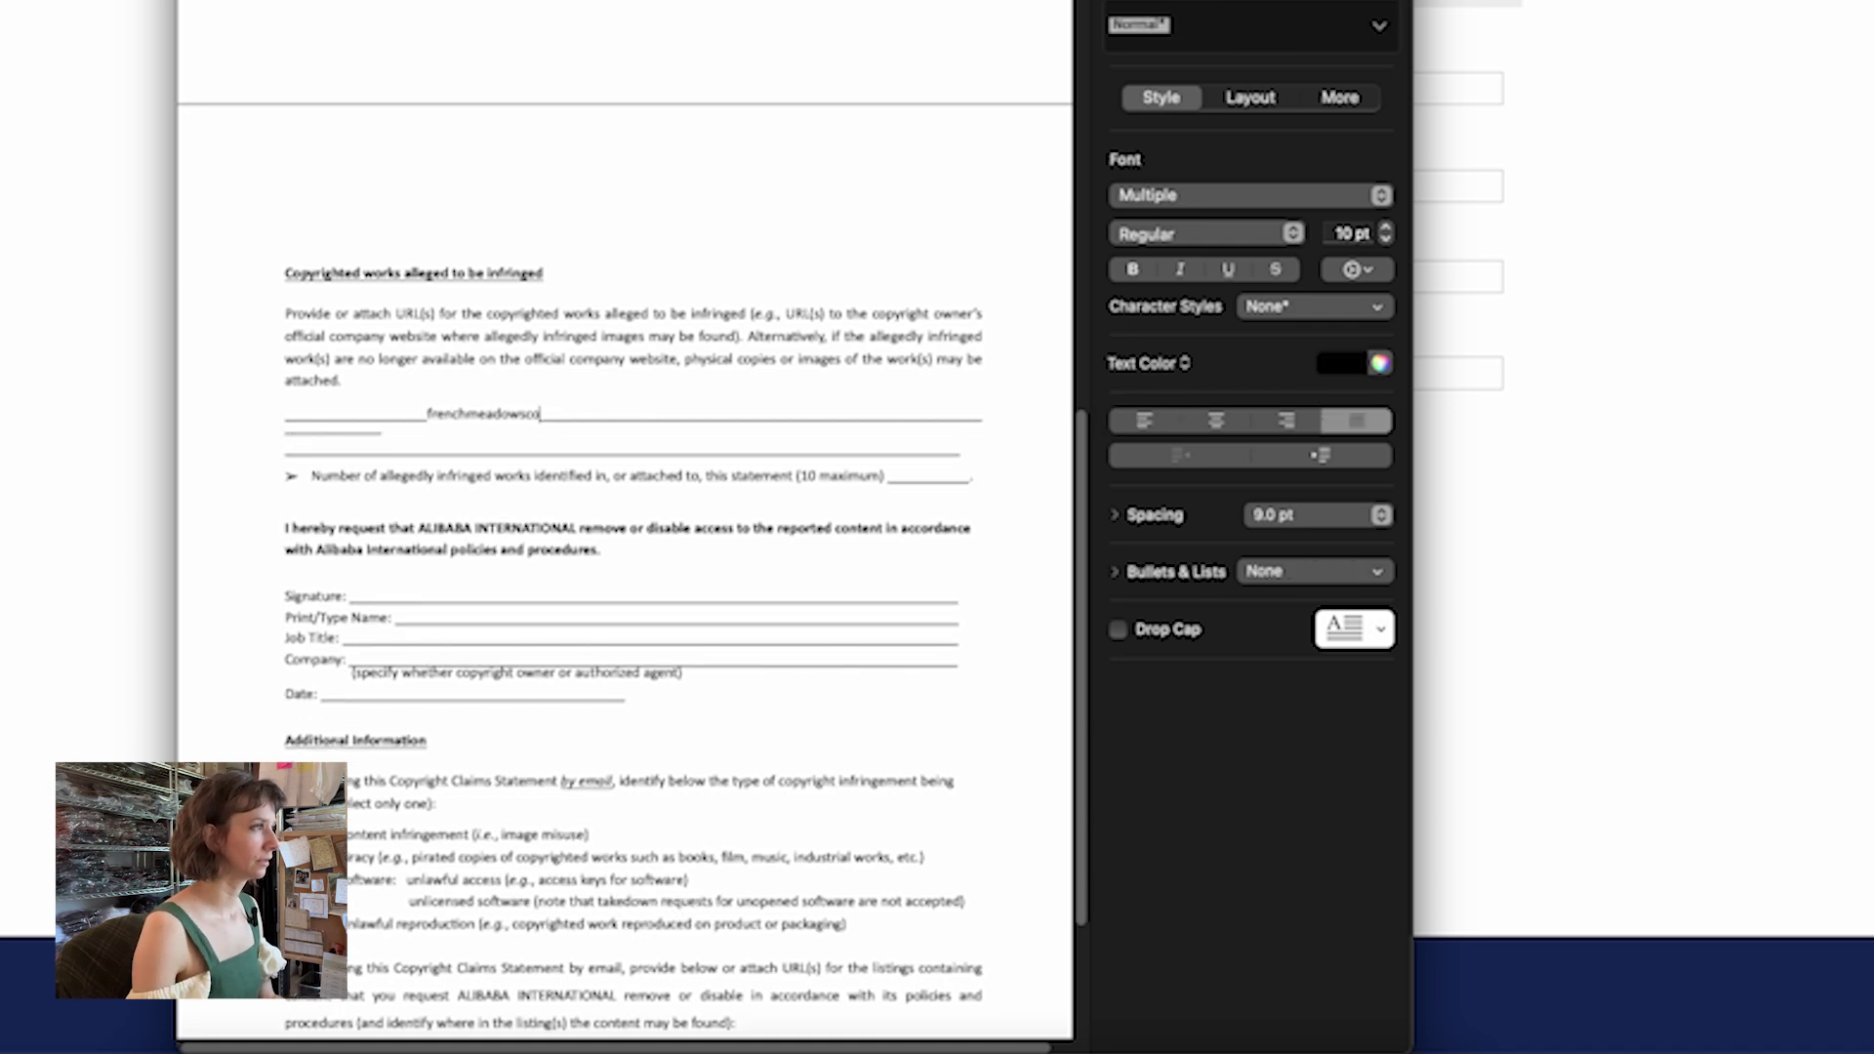
pyautogui.write('rsets.com')
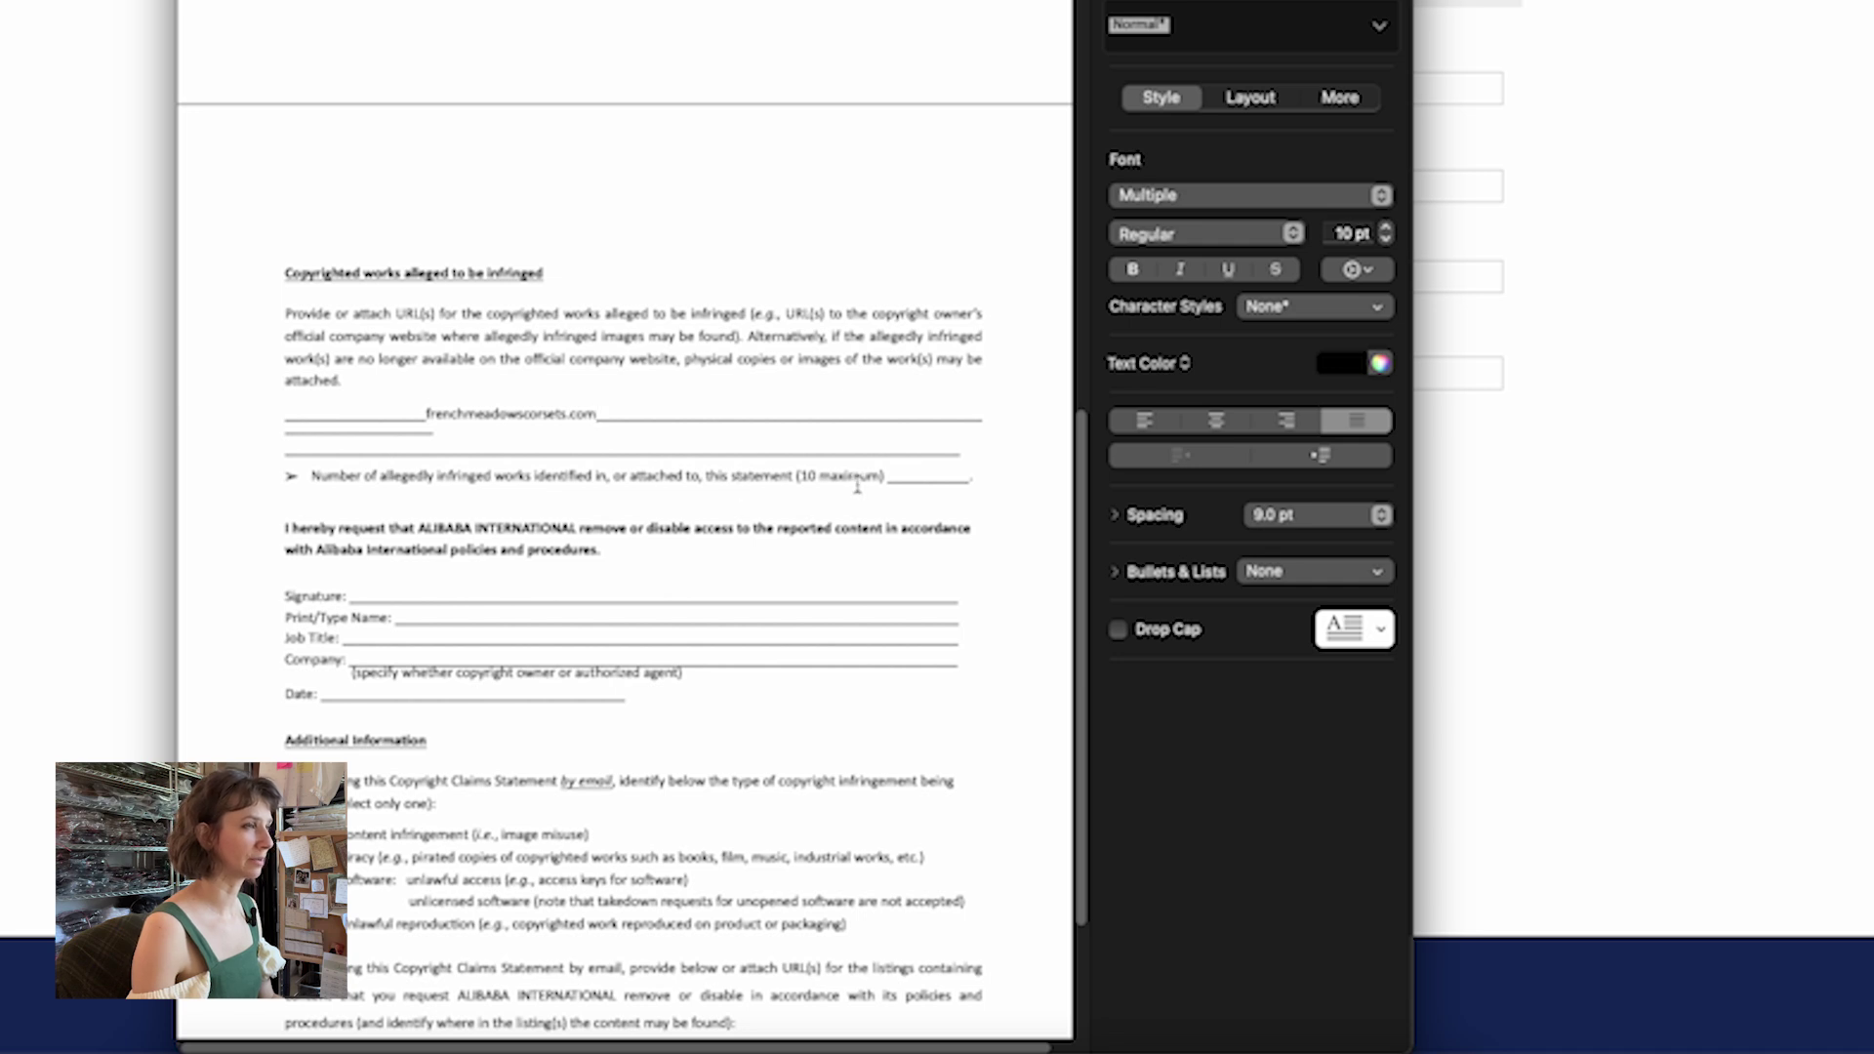
pyautogui.click(917, 476)
pyautogui.write('1')
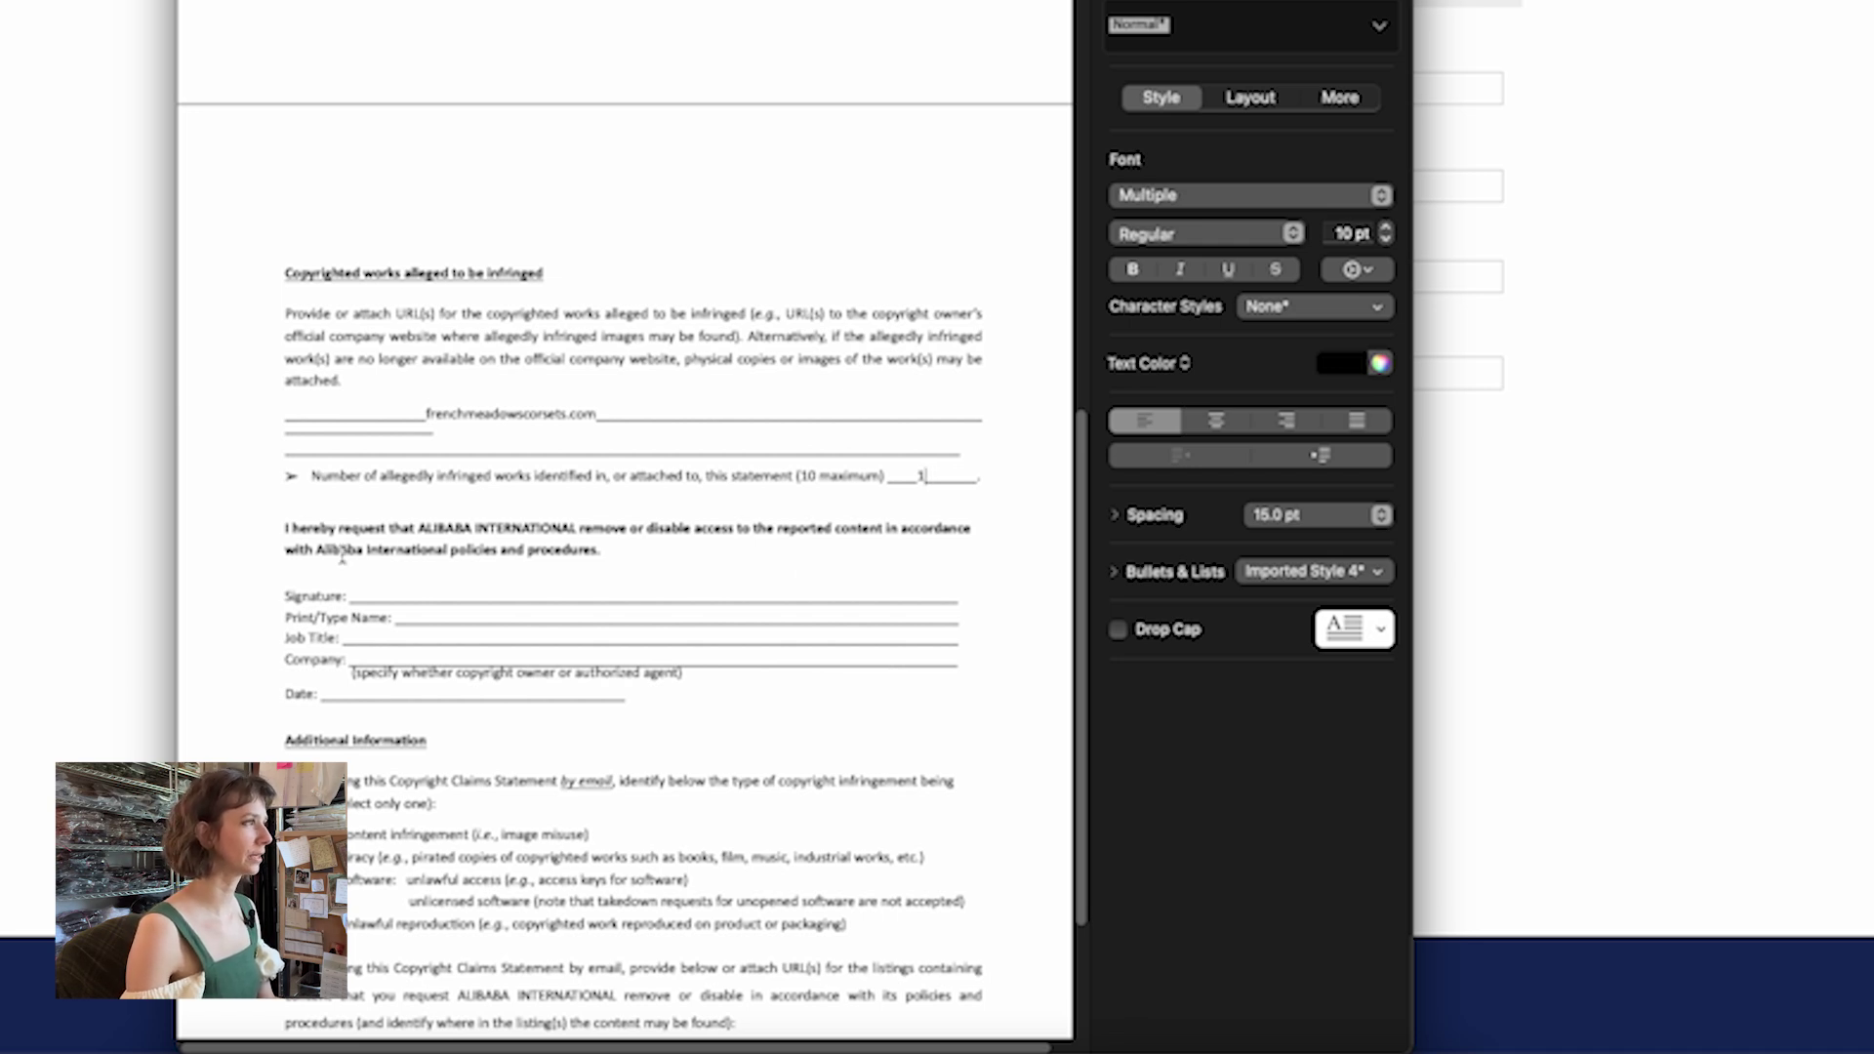
# Review the signature and additional information sections of the claim statement, and close the document
pyautogui.scroll(-5, 341, 556)
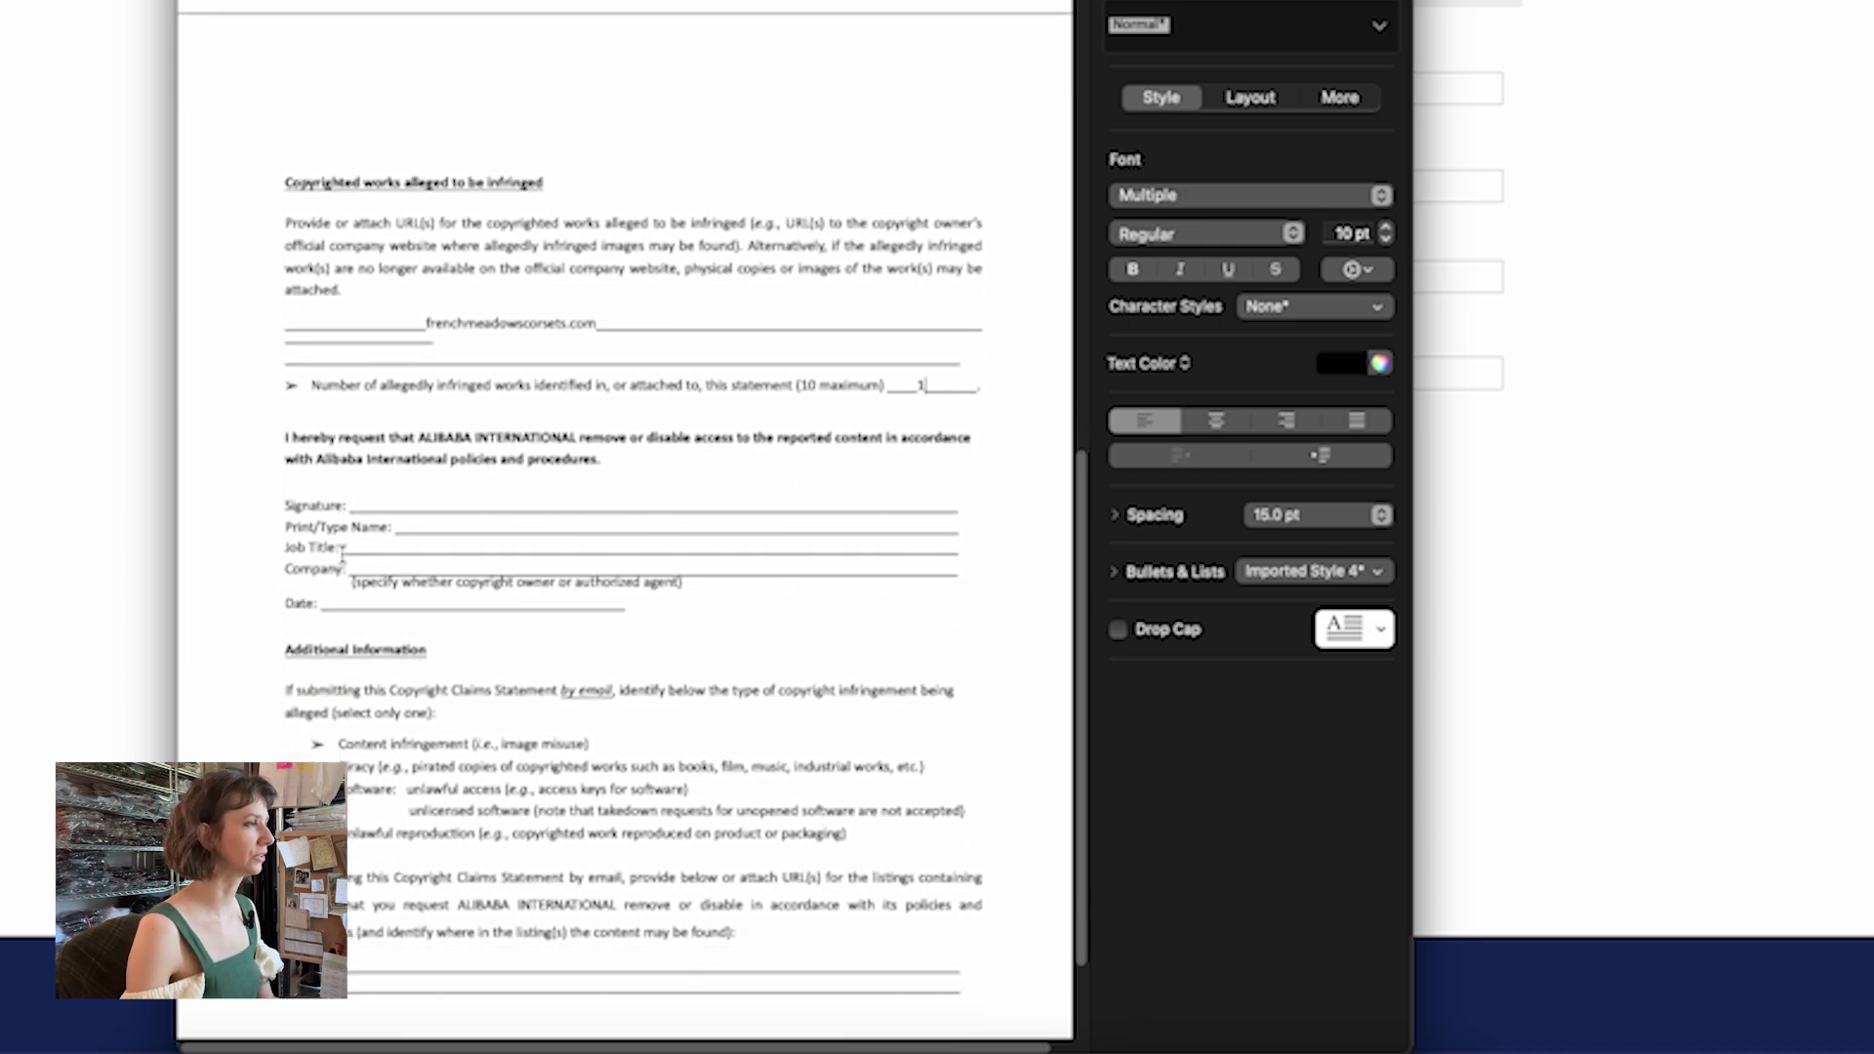
pyautogui.scroll(2, 342, 554)
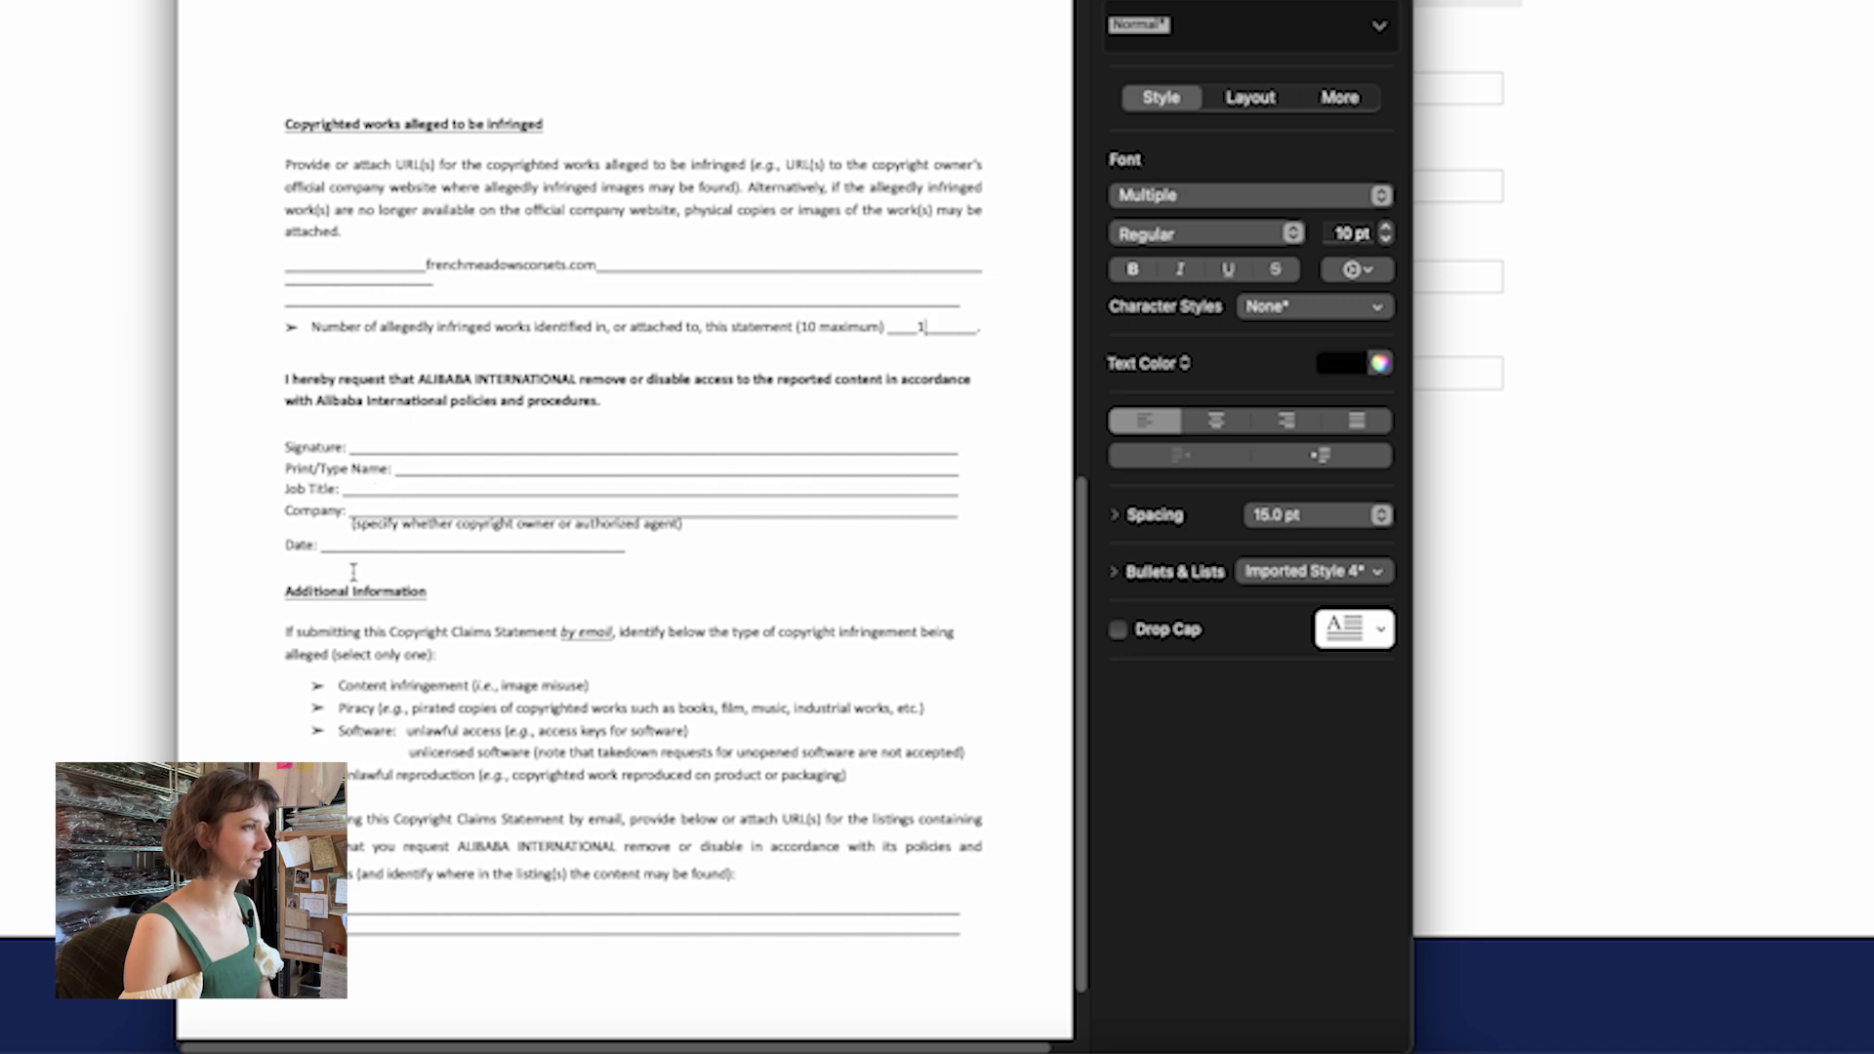
pyautogui.press('super+w')
# Look over the copyright form's upload fields, publication date calendar and submission options without choosing a date
pyautogui.click(681, 626)
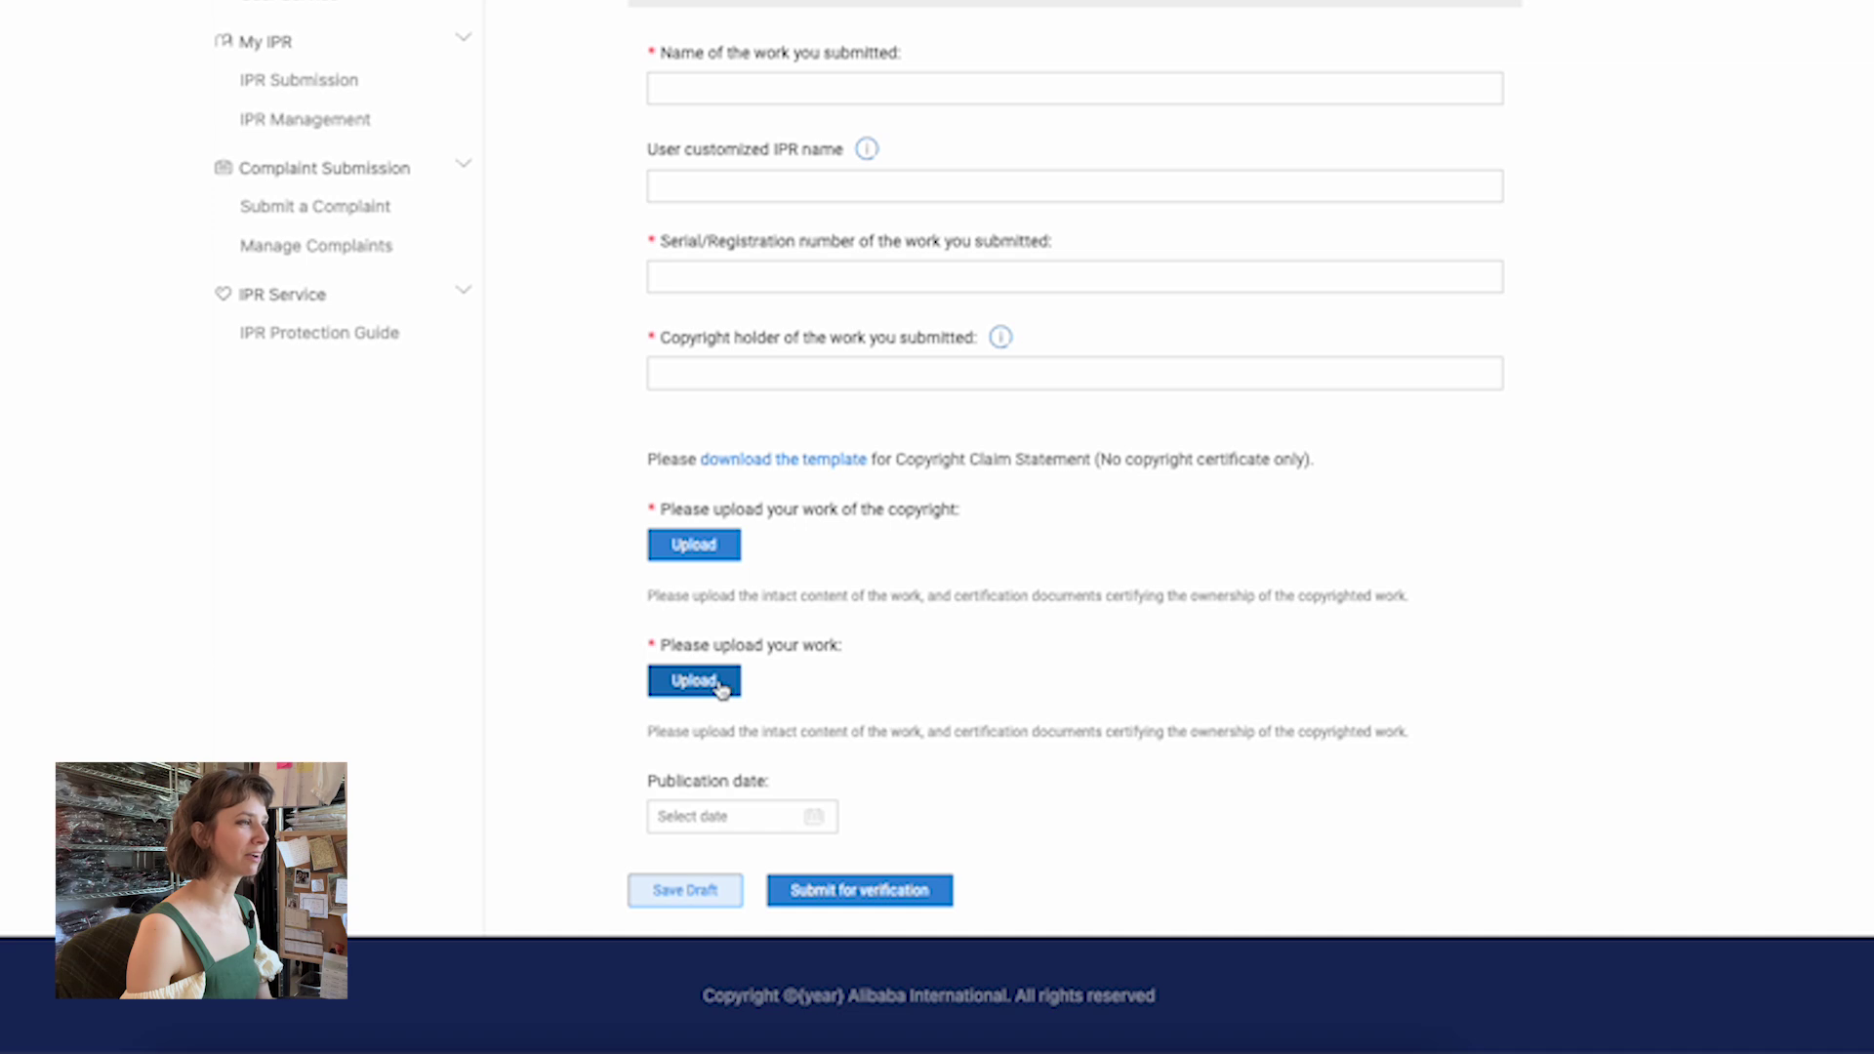
pyautogui.click(728, 818)
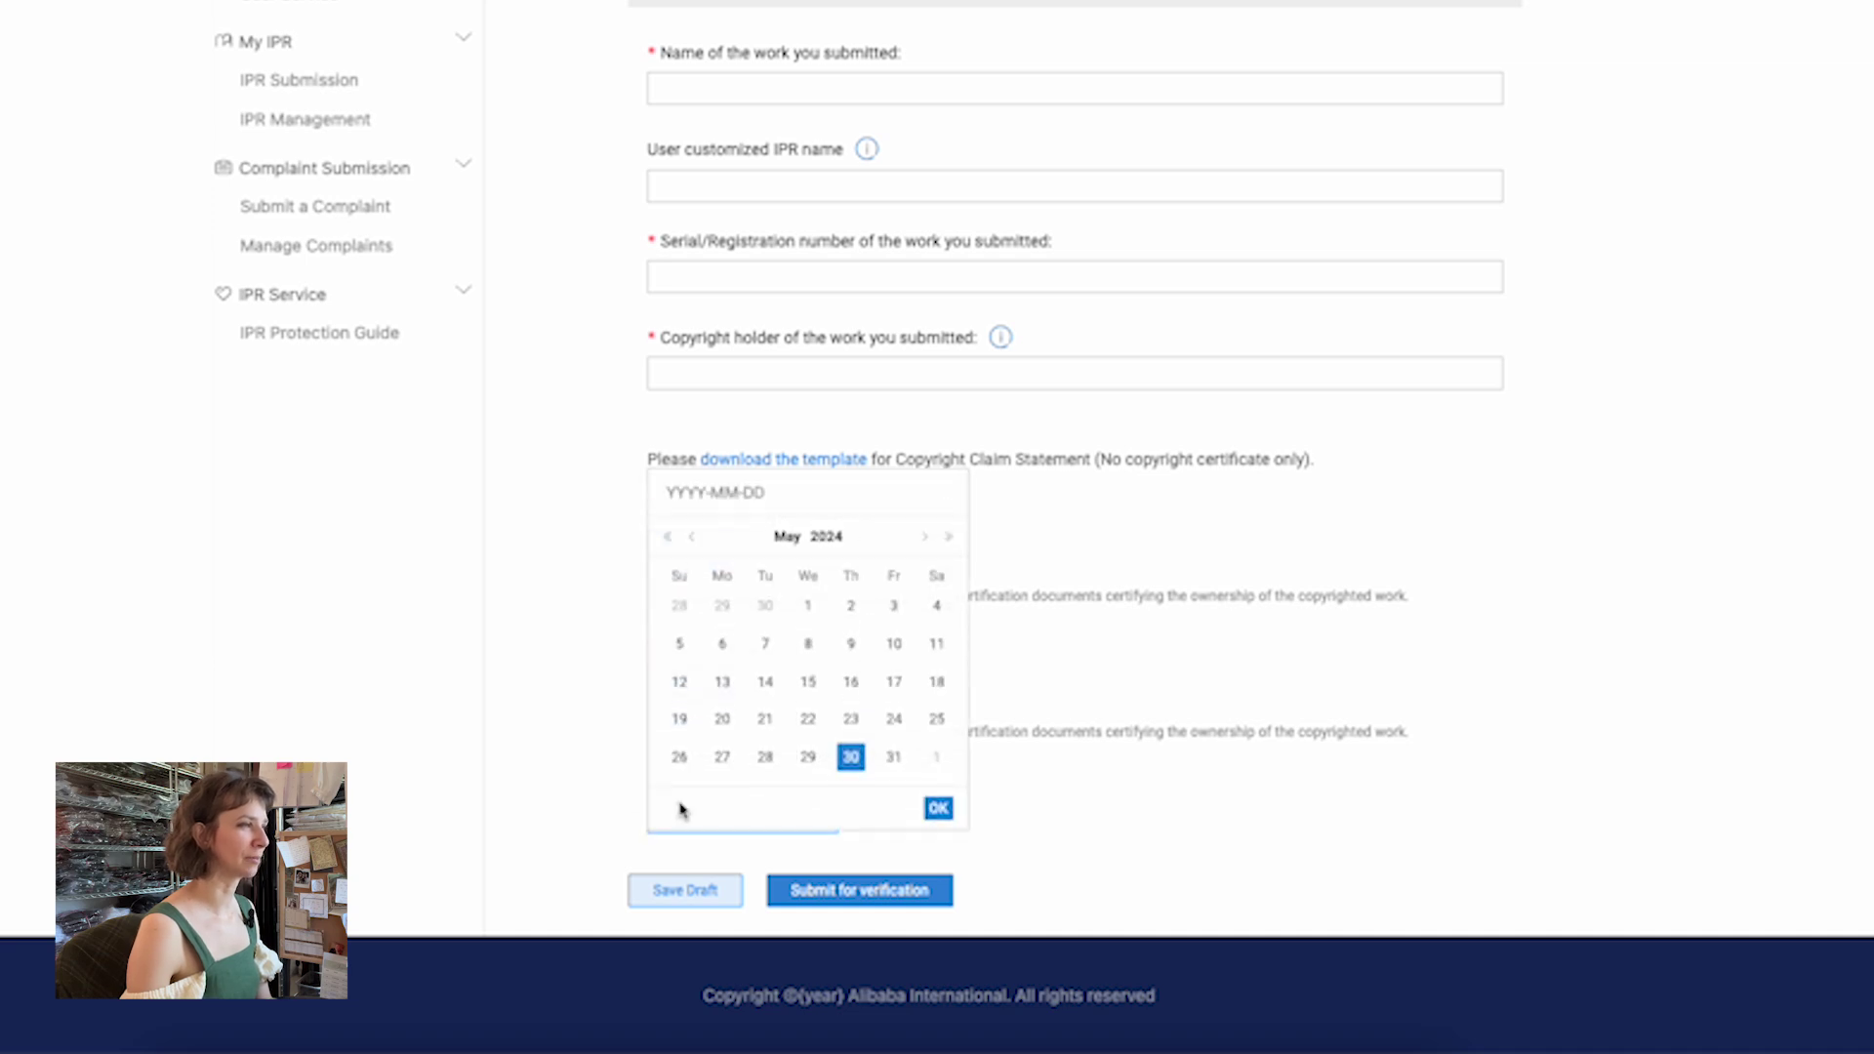
pyautogui.click(938, 810)
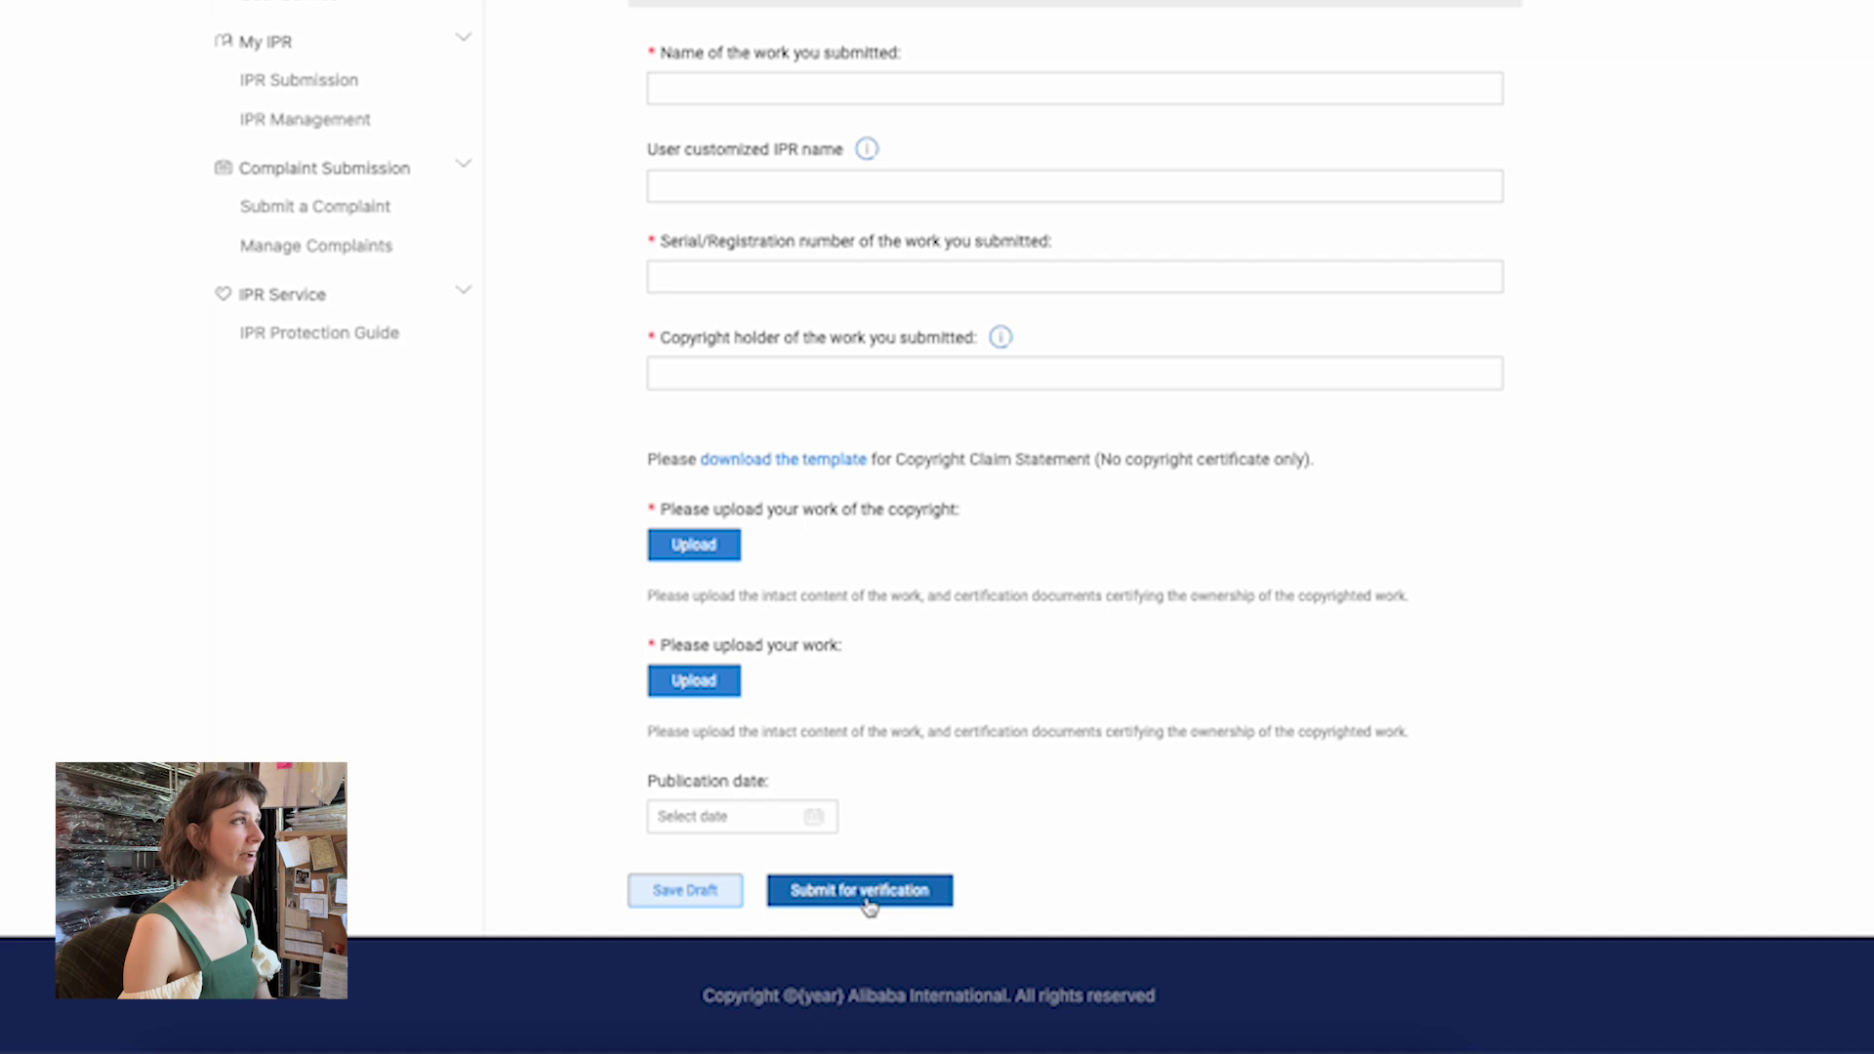
pyautogui.scroll(3, 906, 727)
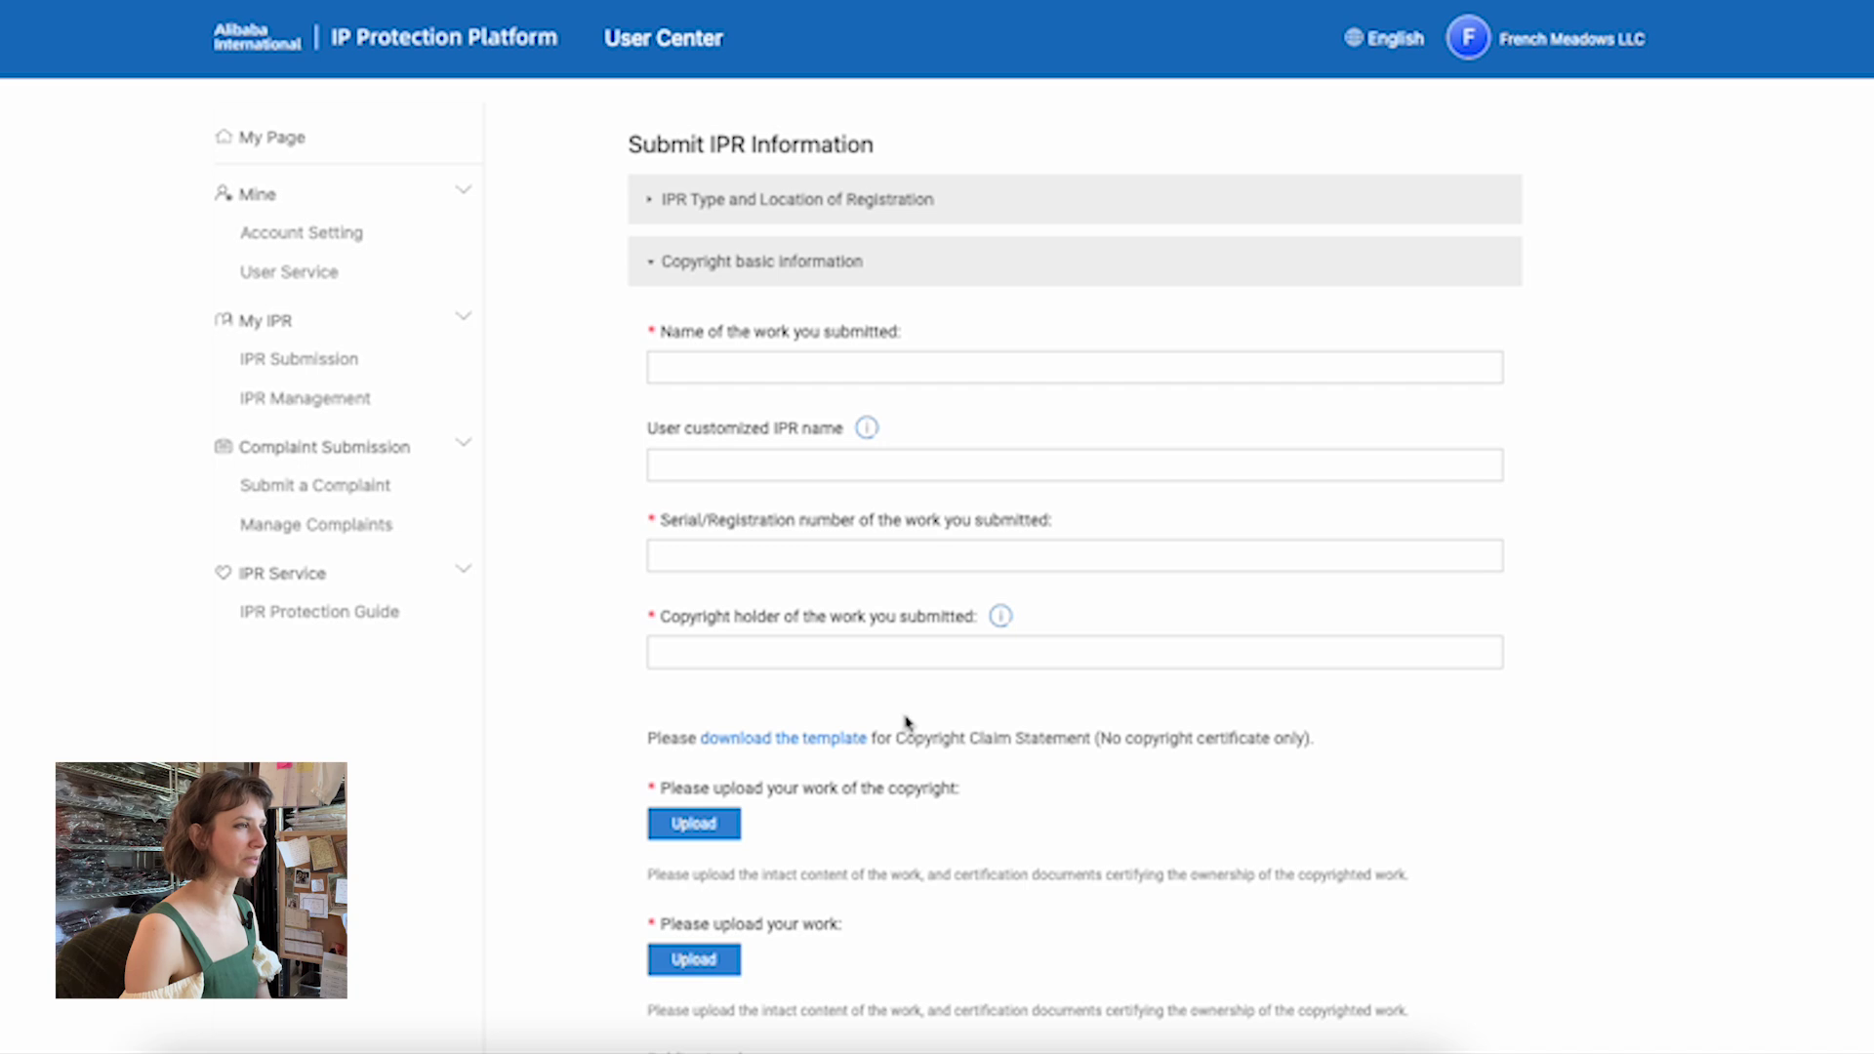
pyautogui.scroll(-2, 959, 789)
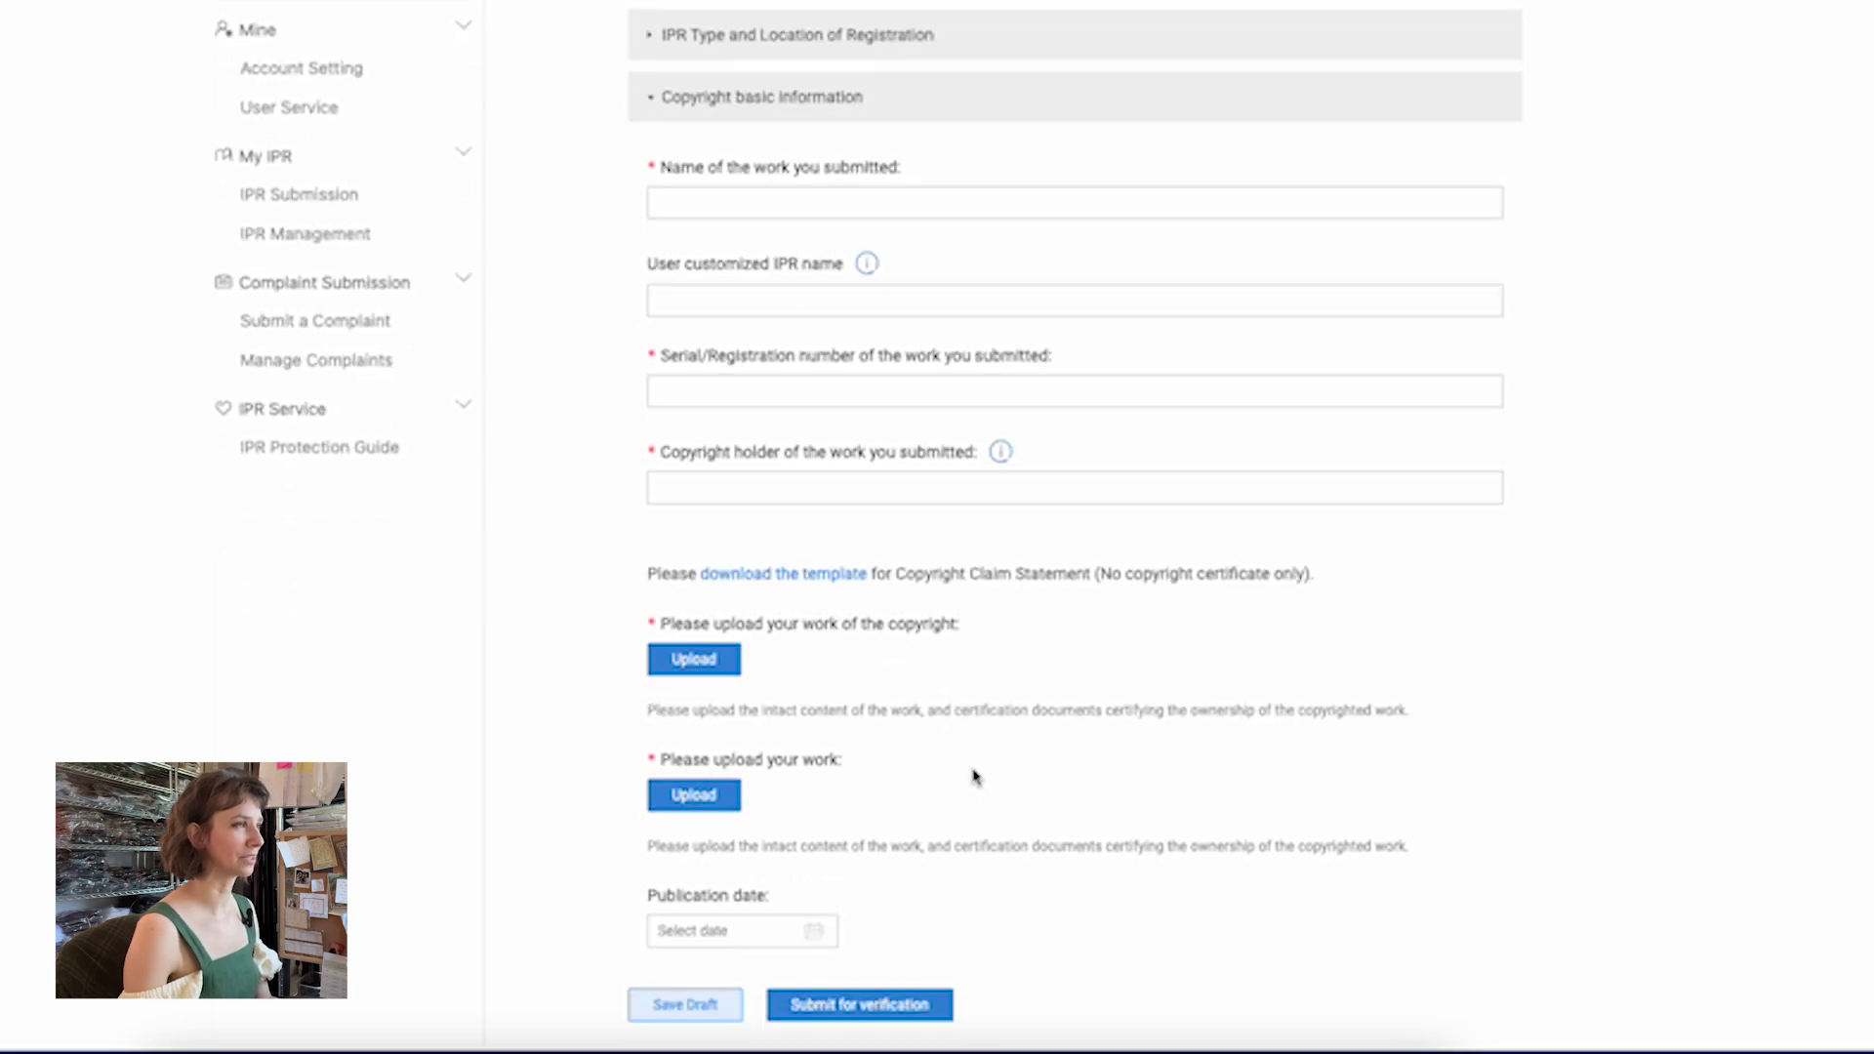
pyautogui.scroll(-1, 974, 776)
pyautogui.scroll(3, 966, 774)
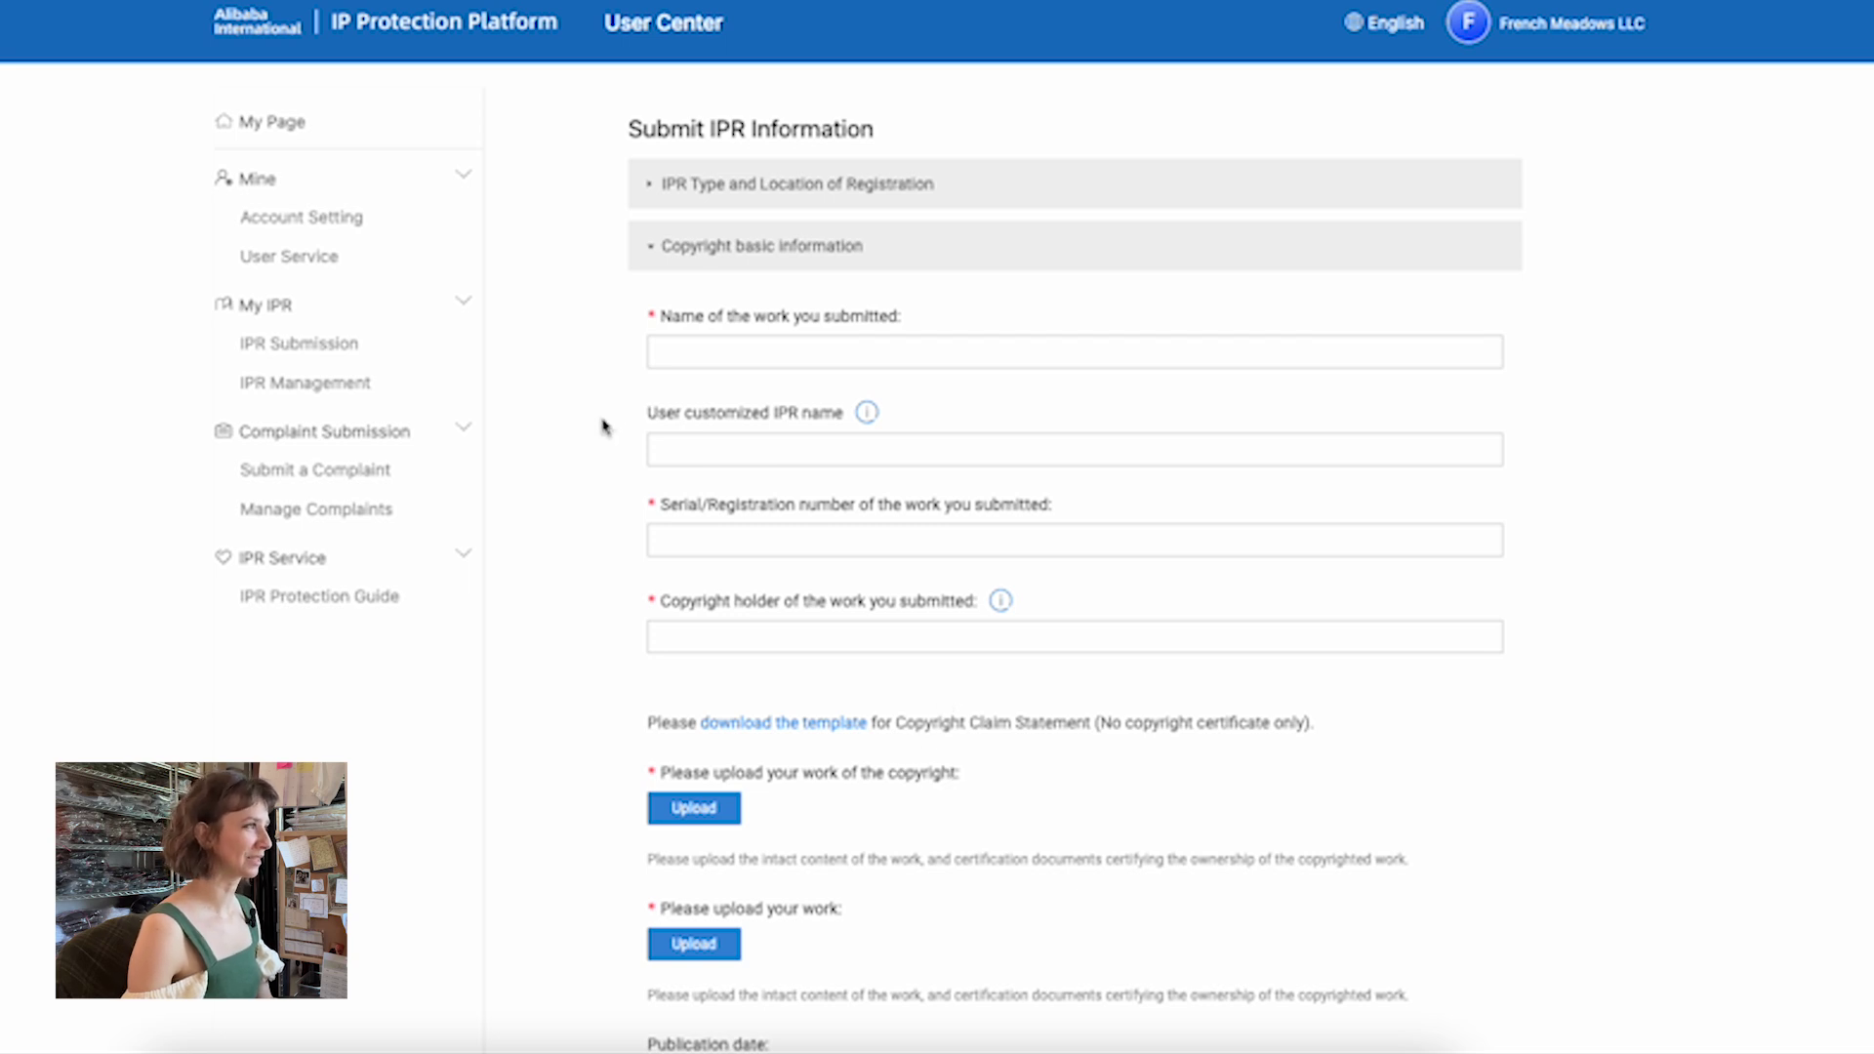
# Open IPR Management and look through the list of submitted copyrights and trademarks
pyautogui.click(278, 390)
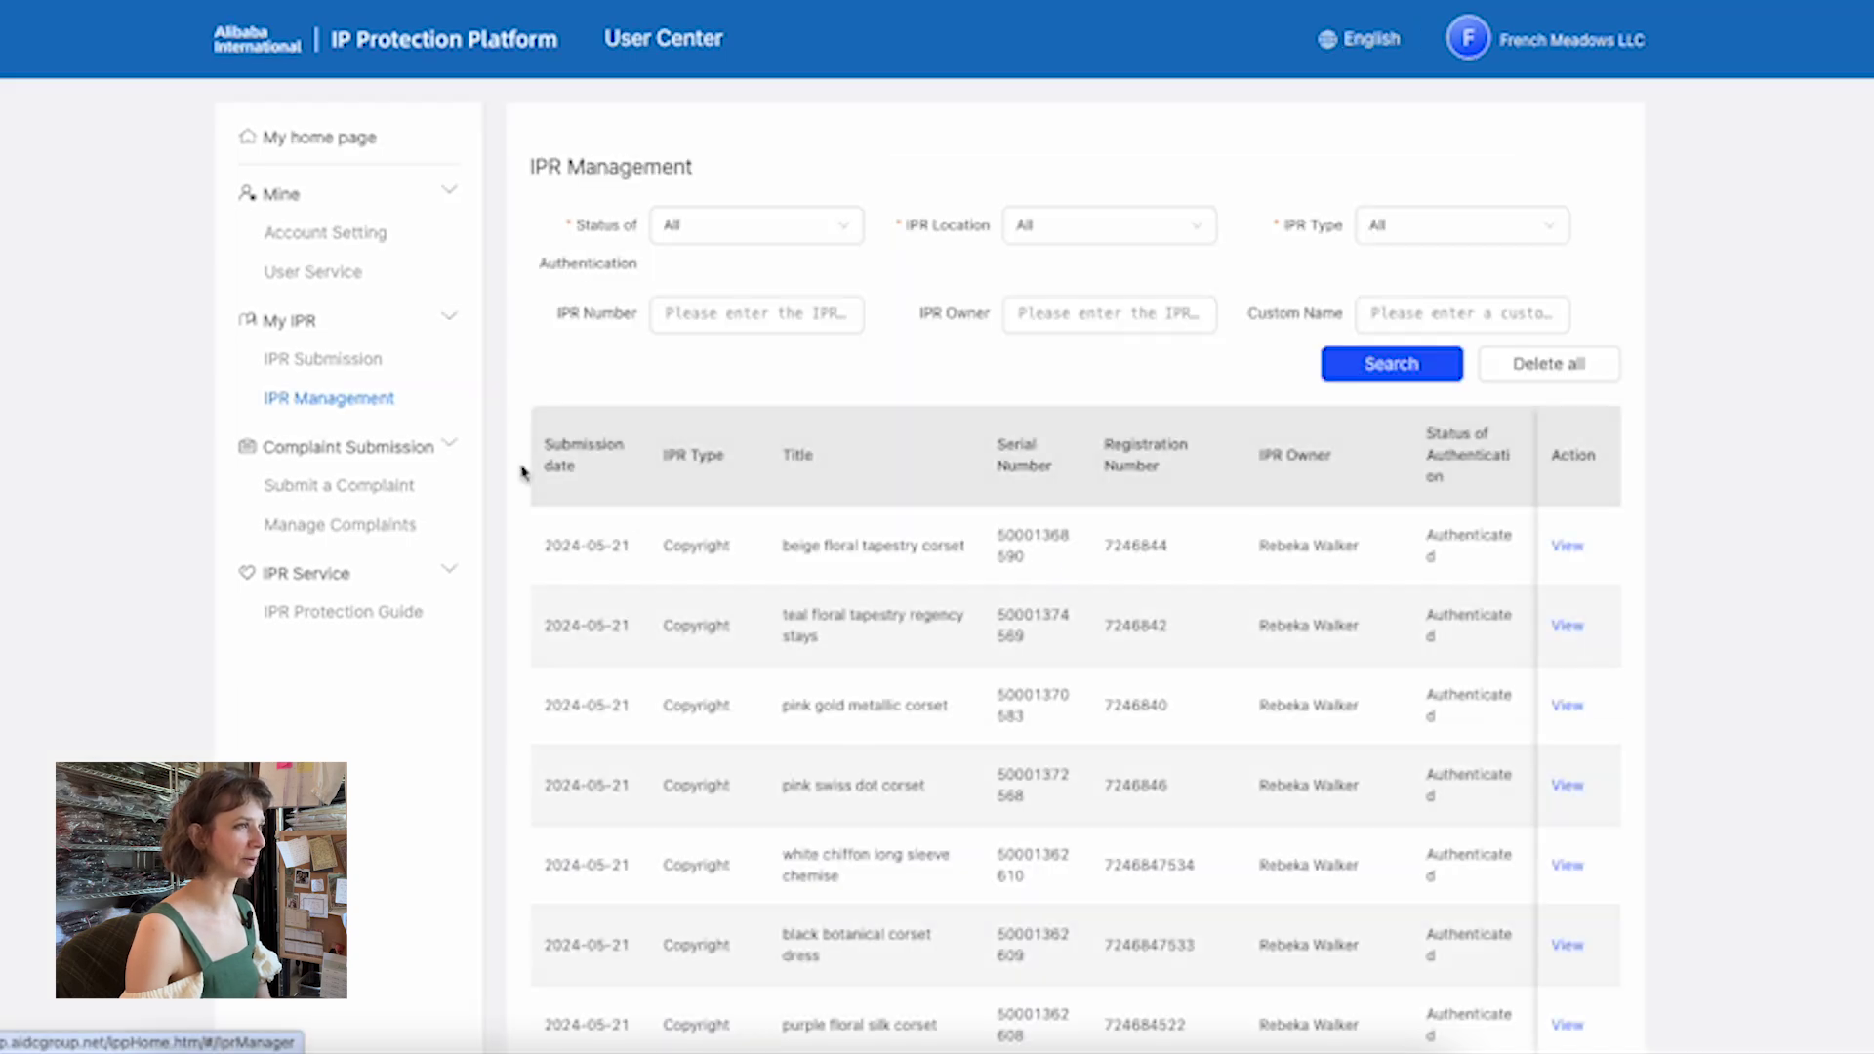
pyautogui.scroll(-1, 837, 663)
pyautogui.scroll(-8, 928, 640)
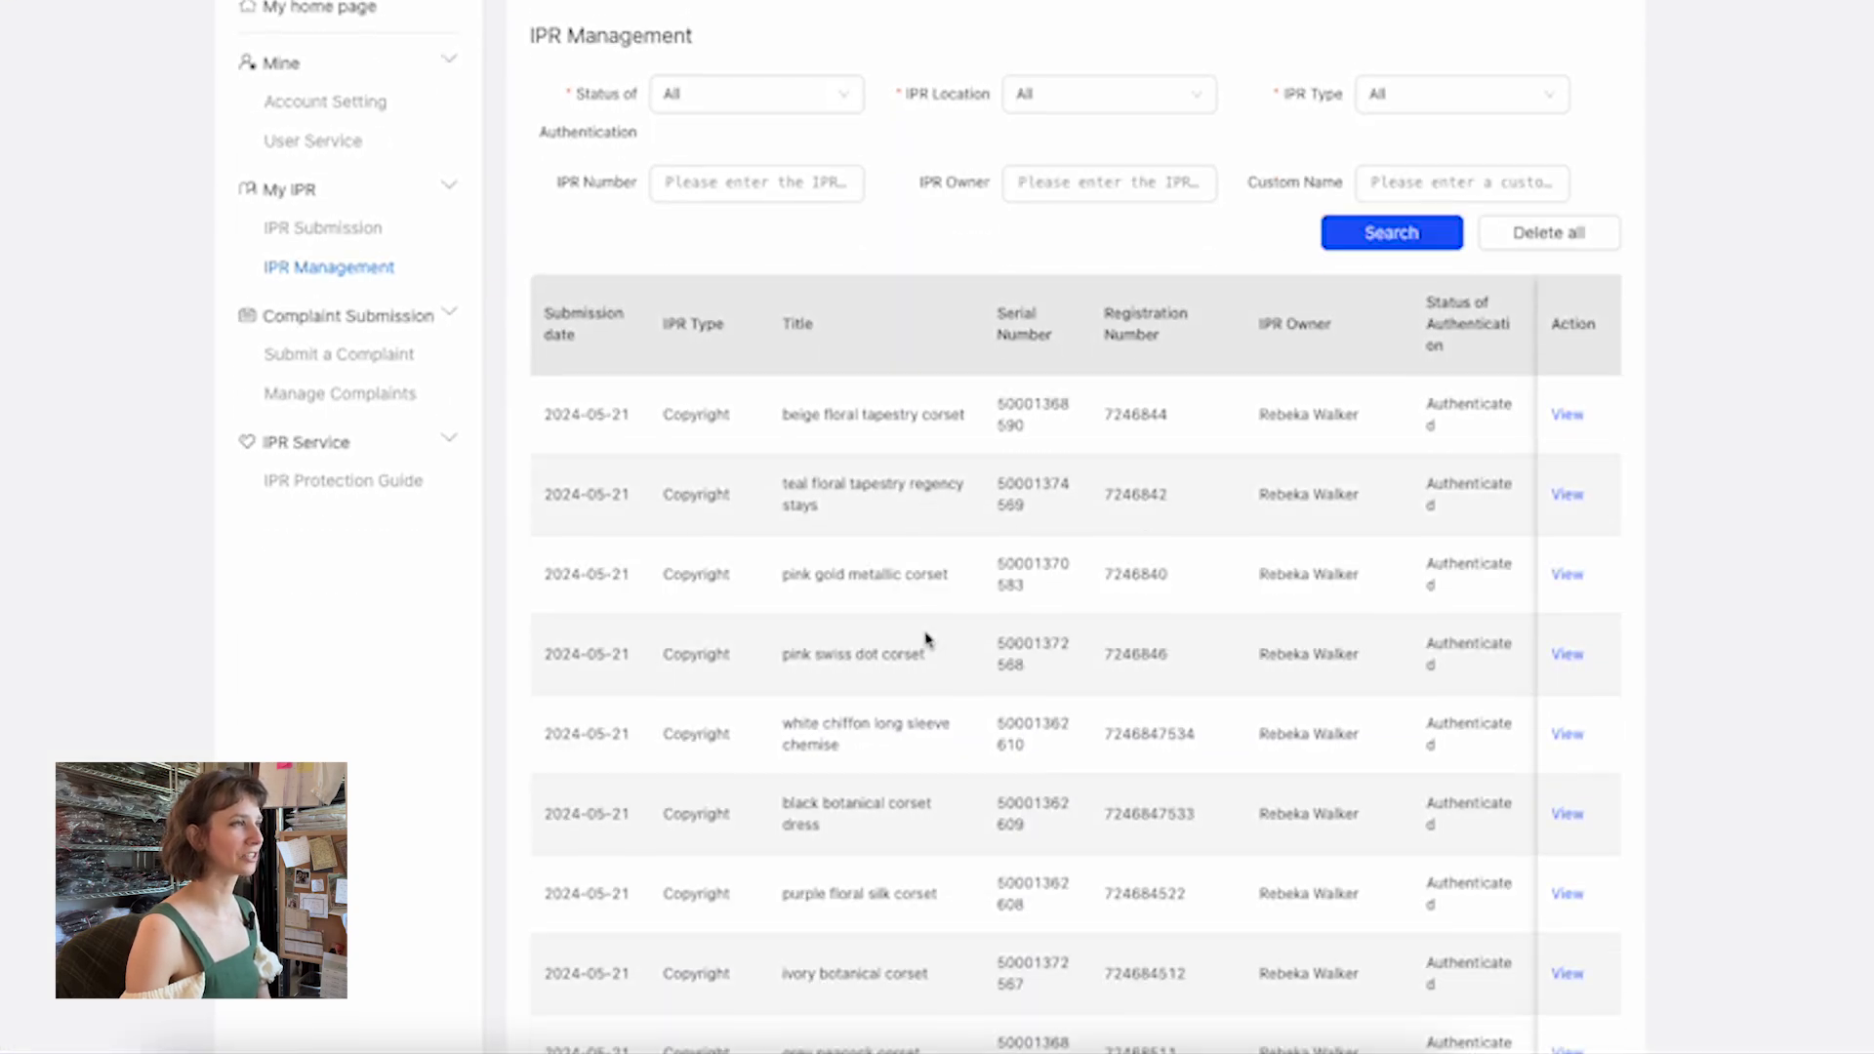
pyautogui.scroll(-1, 927, 639)
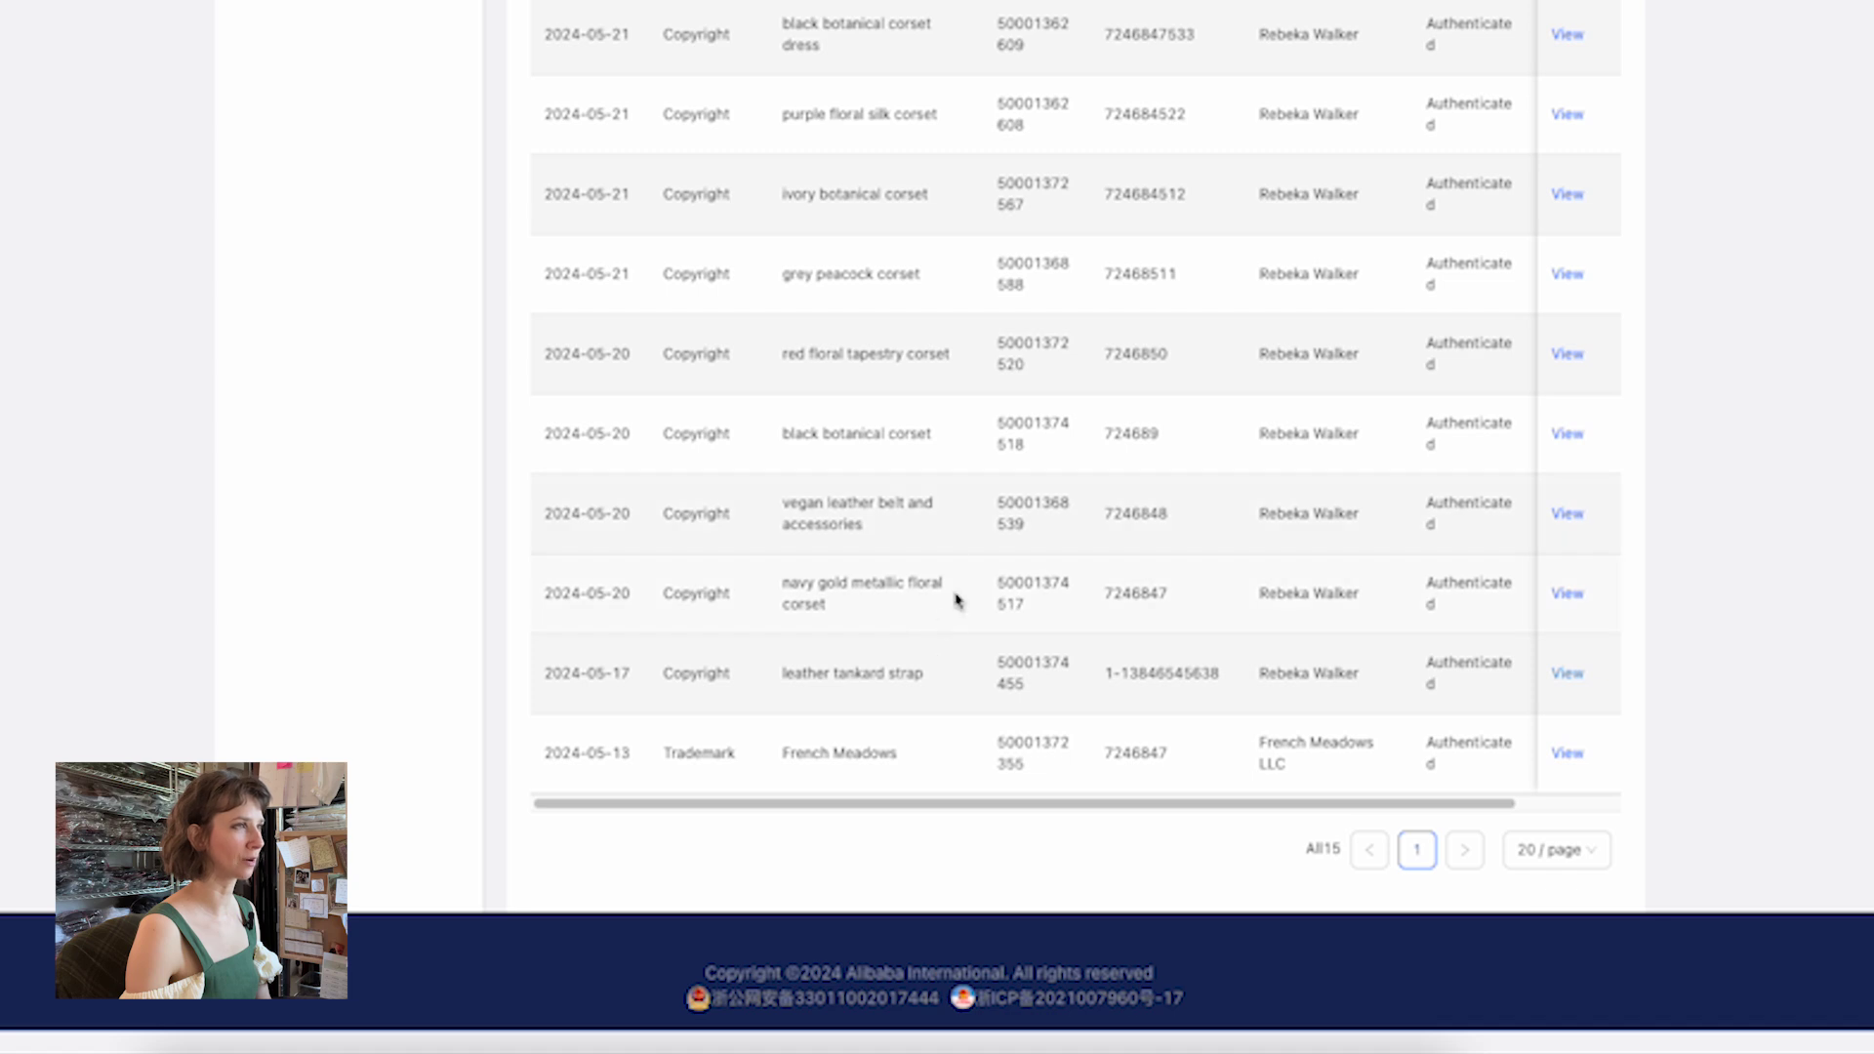
pyautogui.scroll(4, 876, 607)
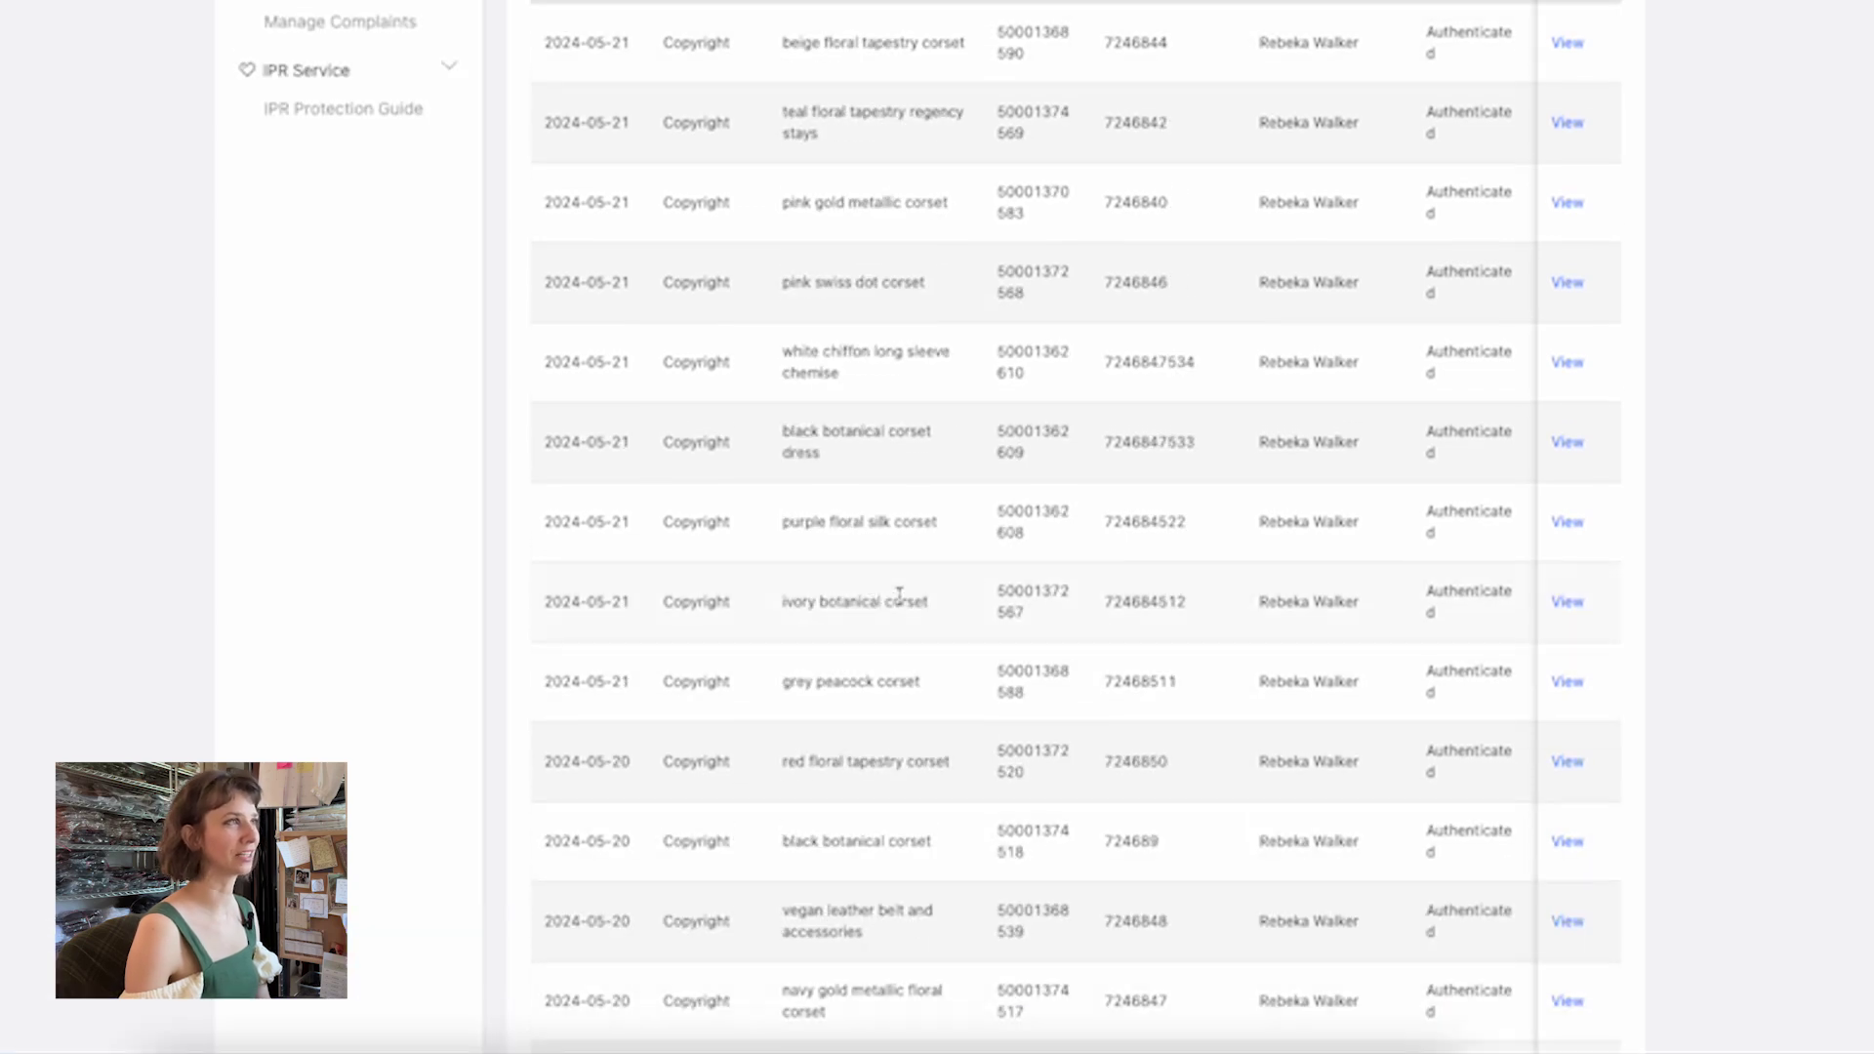
# Review the submission dates, titles, registration numbers and authentication statuses across the whole IPR table
pyautogui.scroll(3, 895, 598)
pyautogui.scroll(3, 1079, 615)
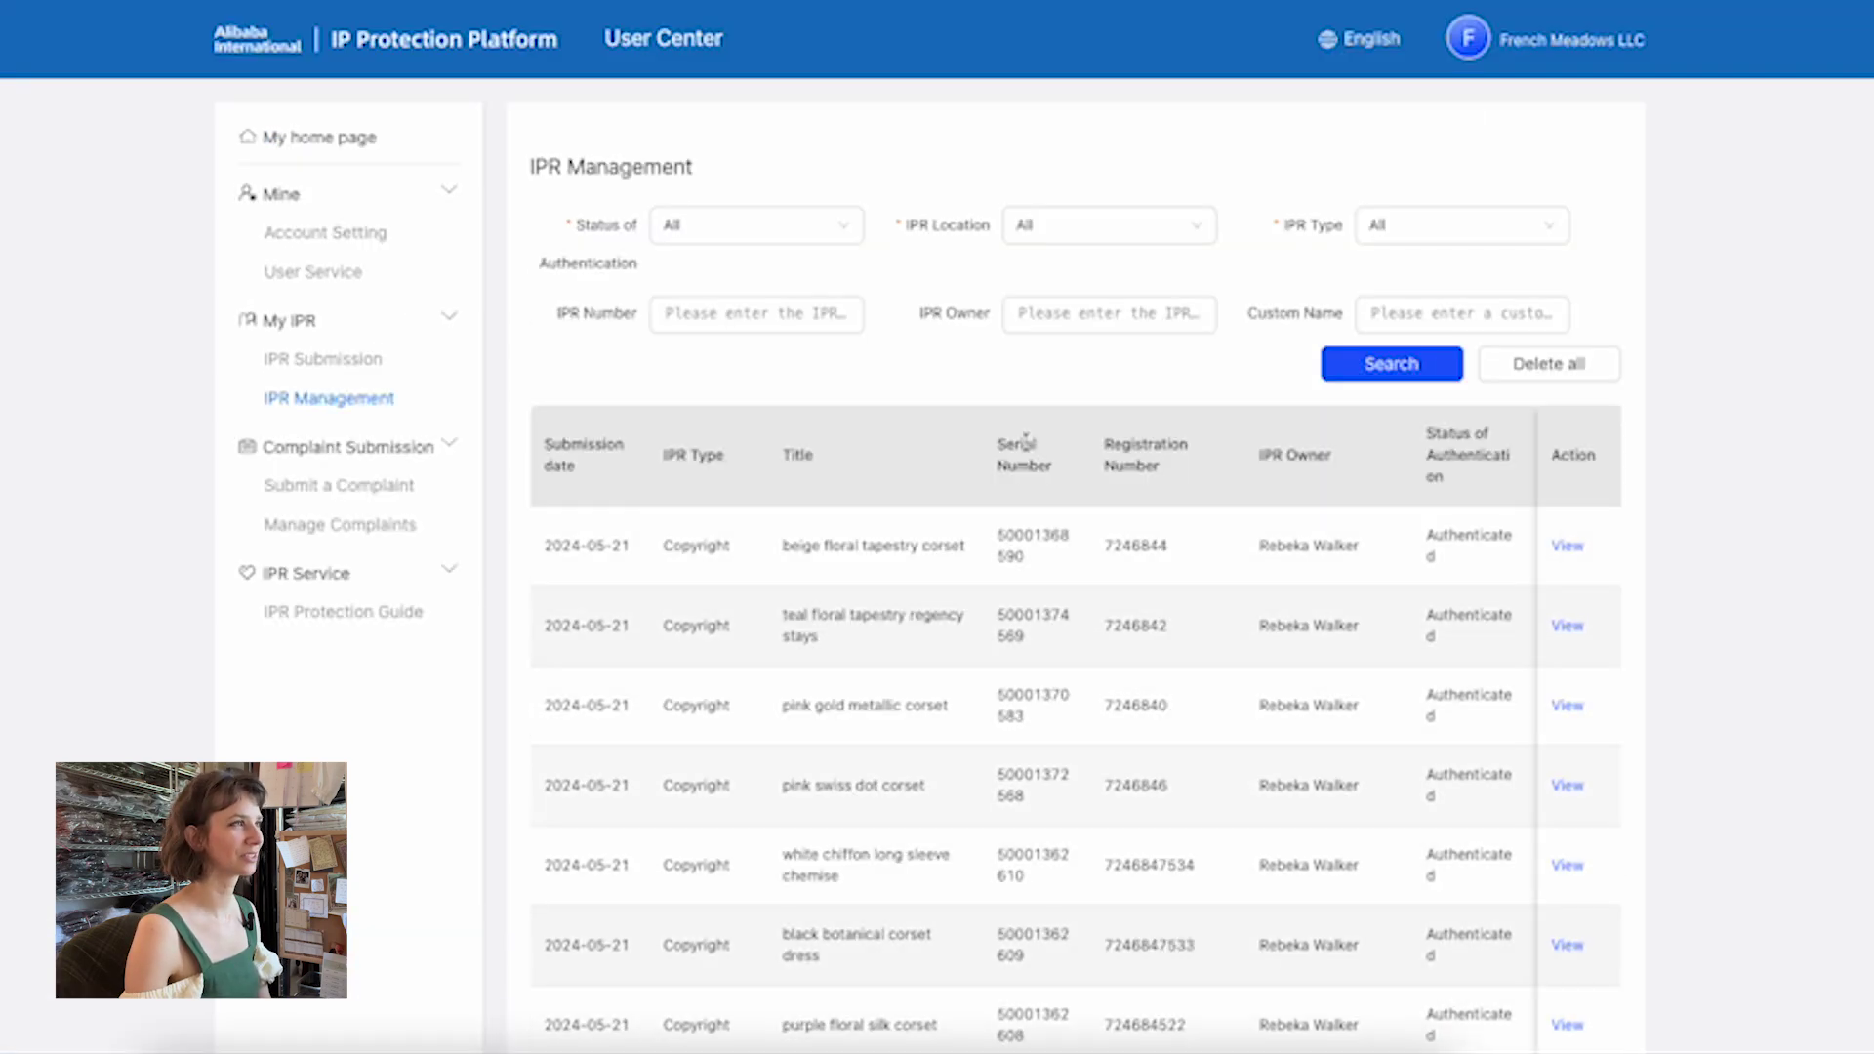
pyautogui.scroll(-6, 1010, 515)
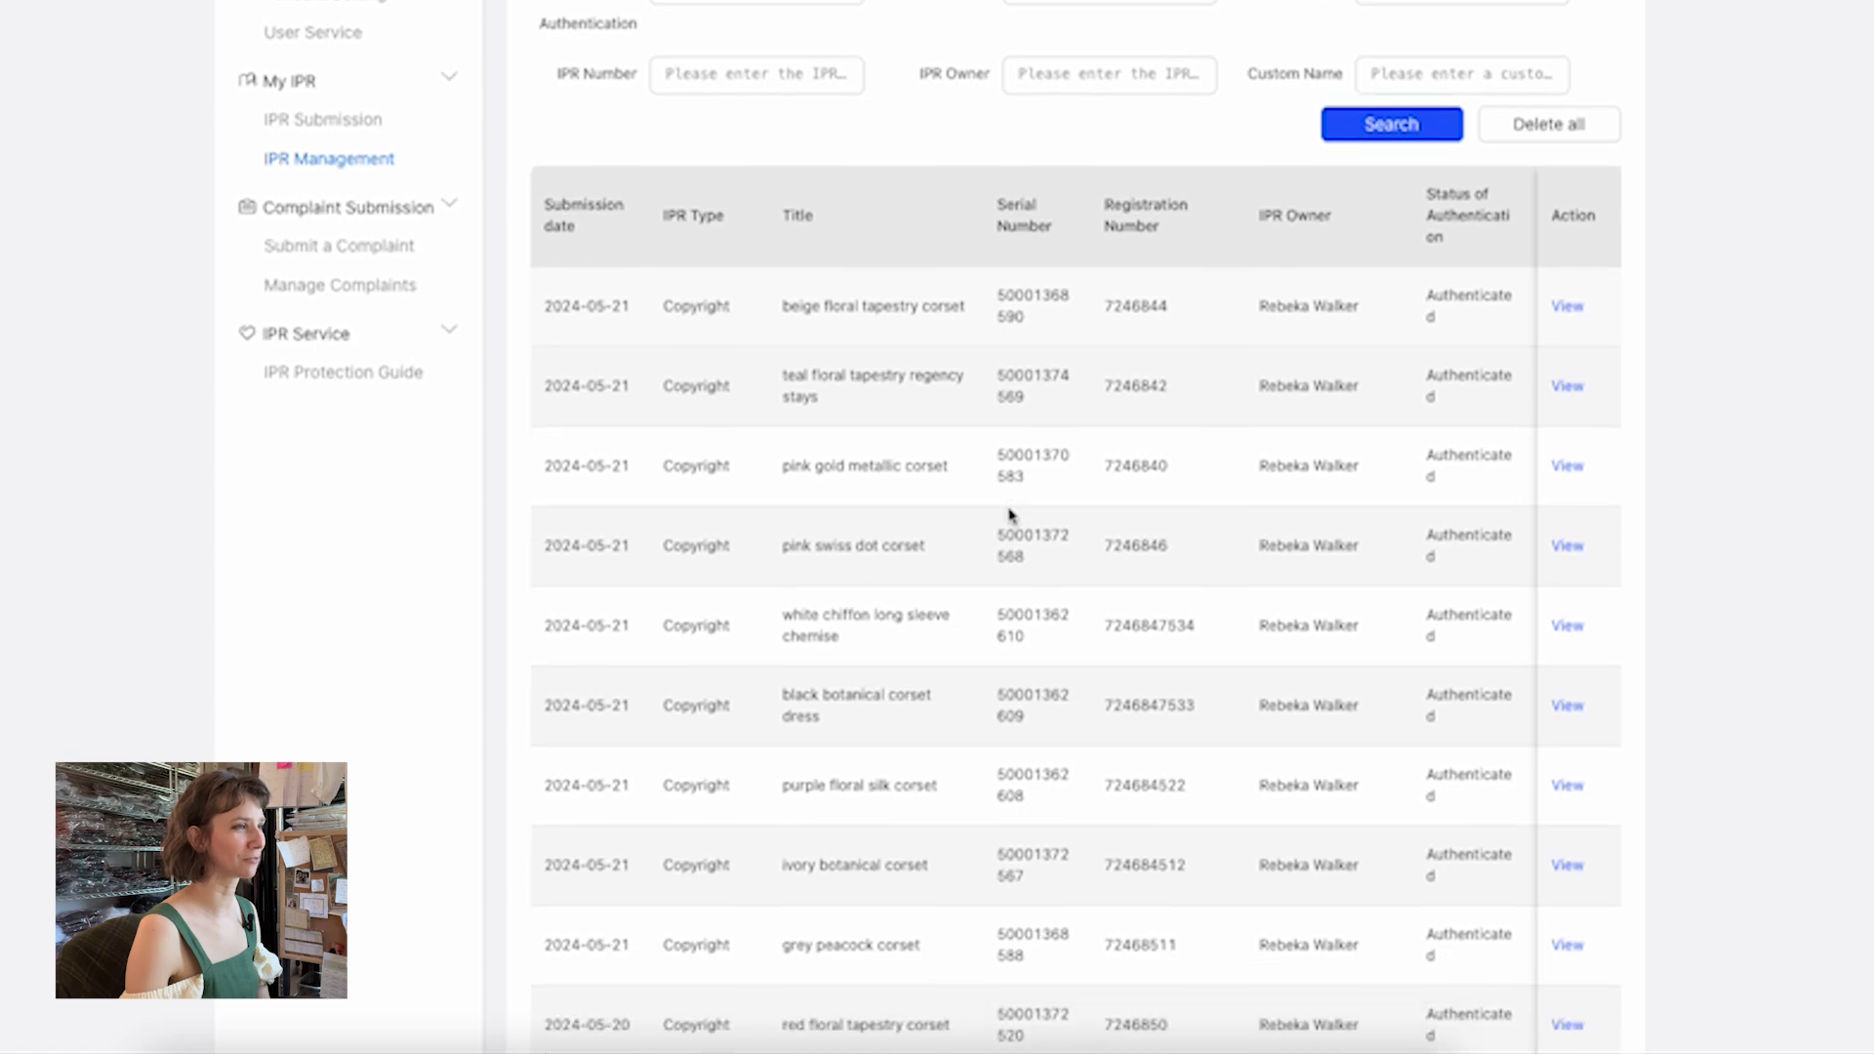
pyautogui.scroll(-3, 1010, 515)
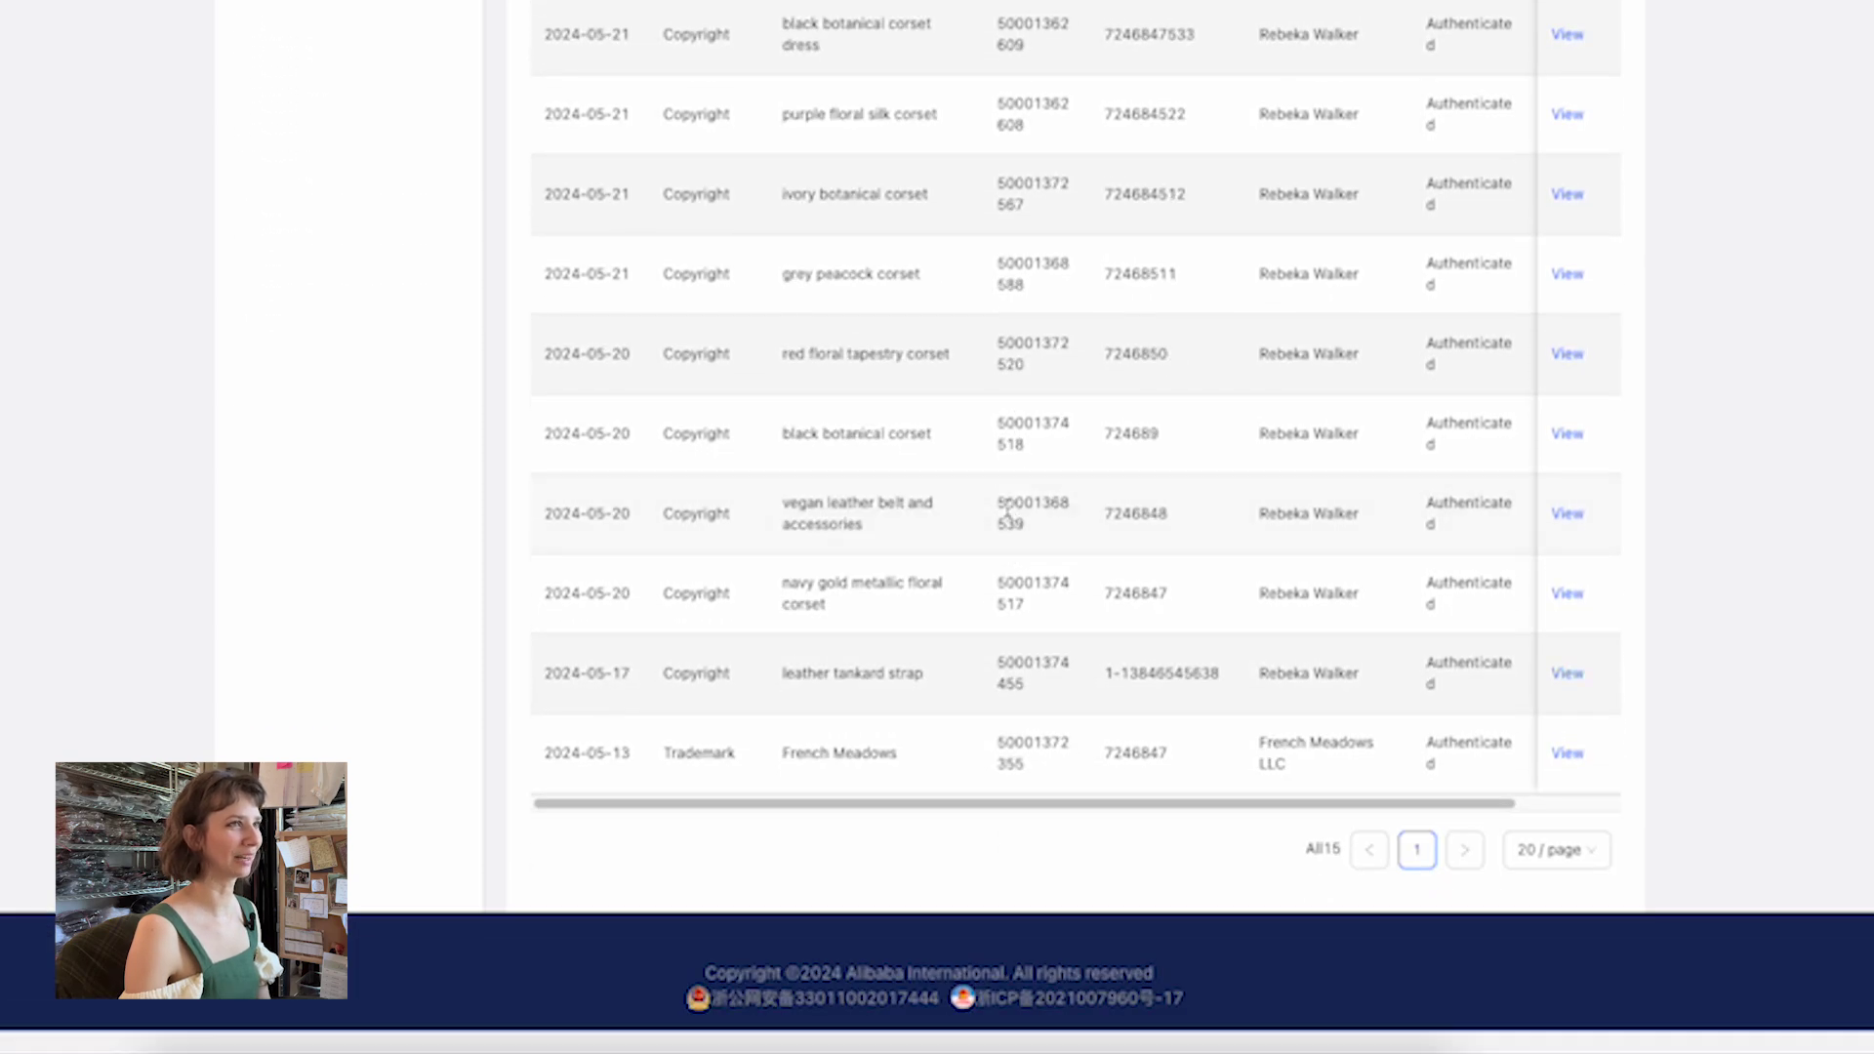
pyautogui.scroll(9, 1011, 517)
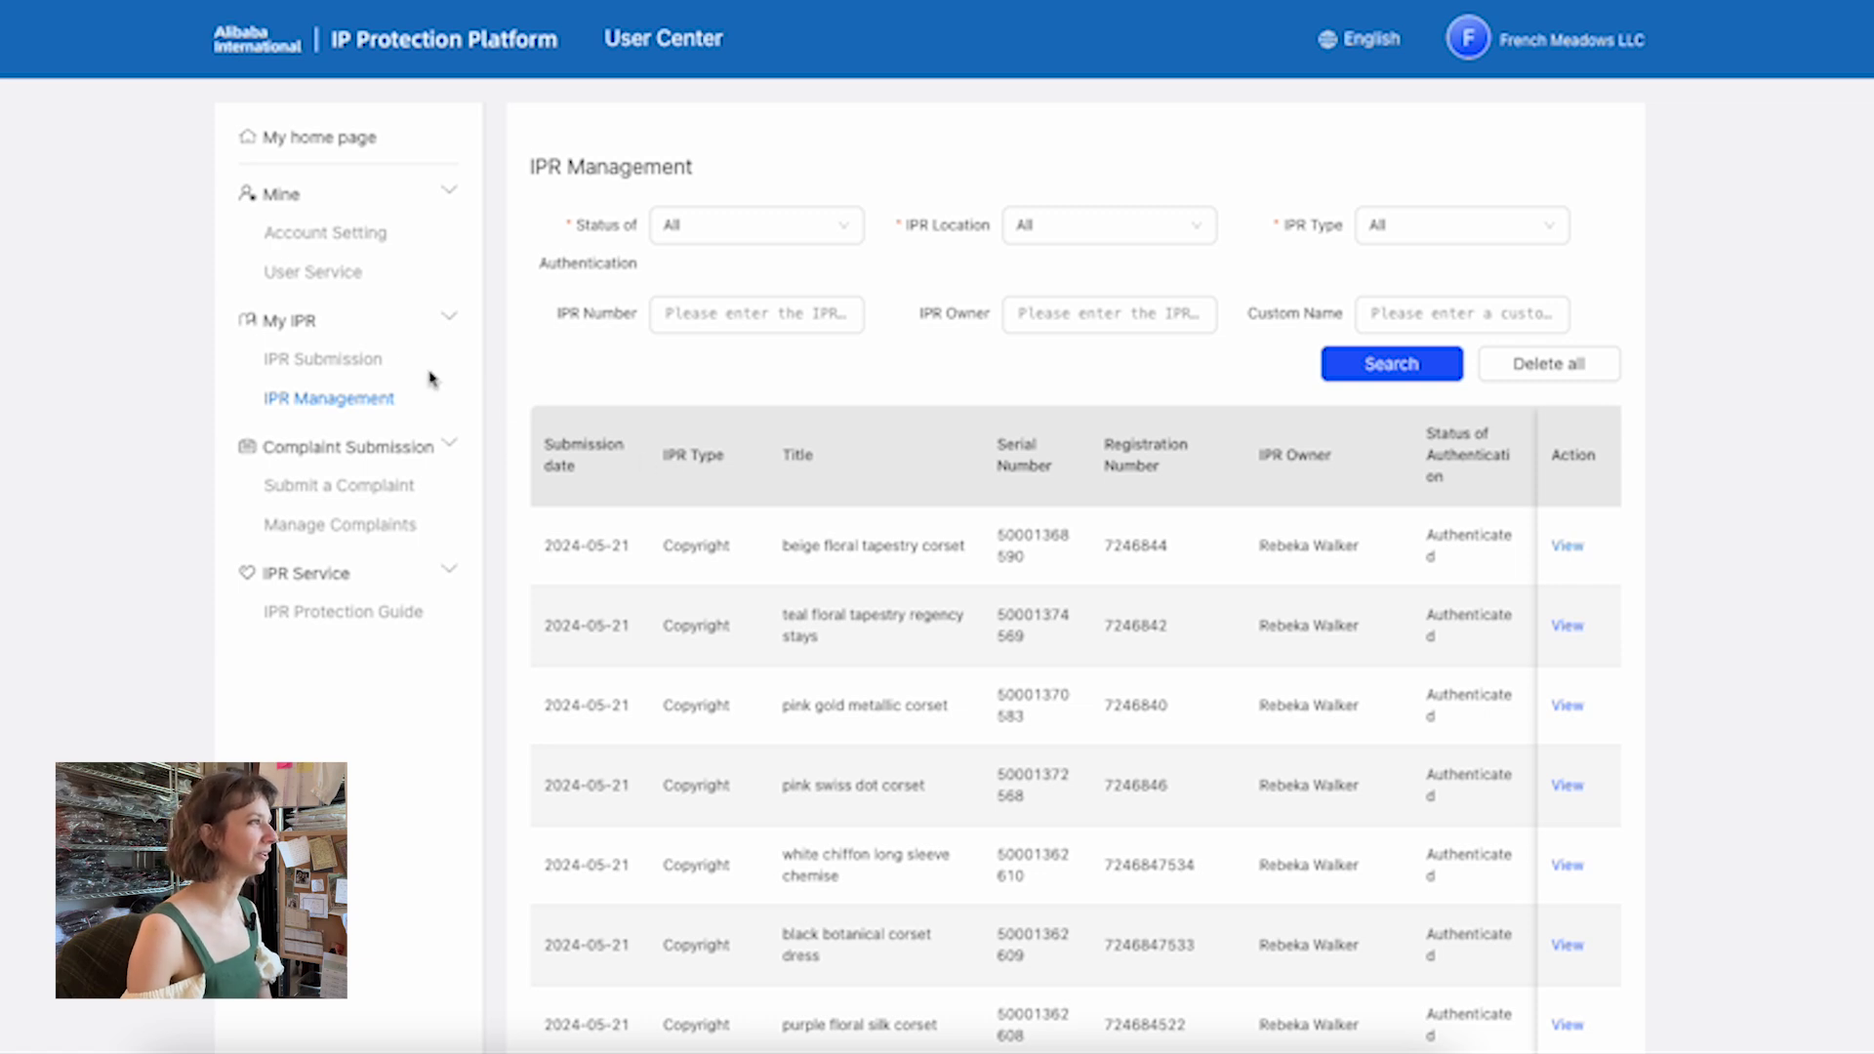
# Start a new complaint for AliExpress and set its IPR type to Copyright
pyautogui.click(374, 493)
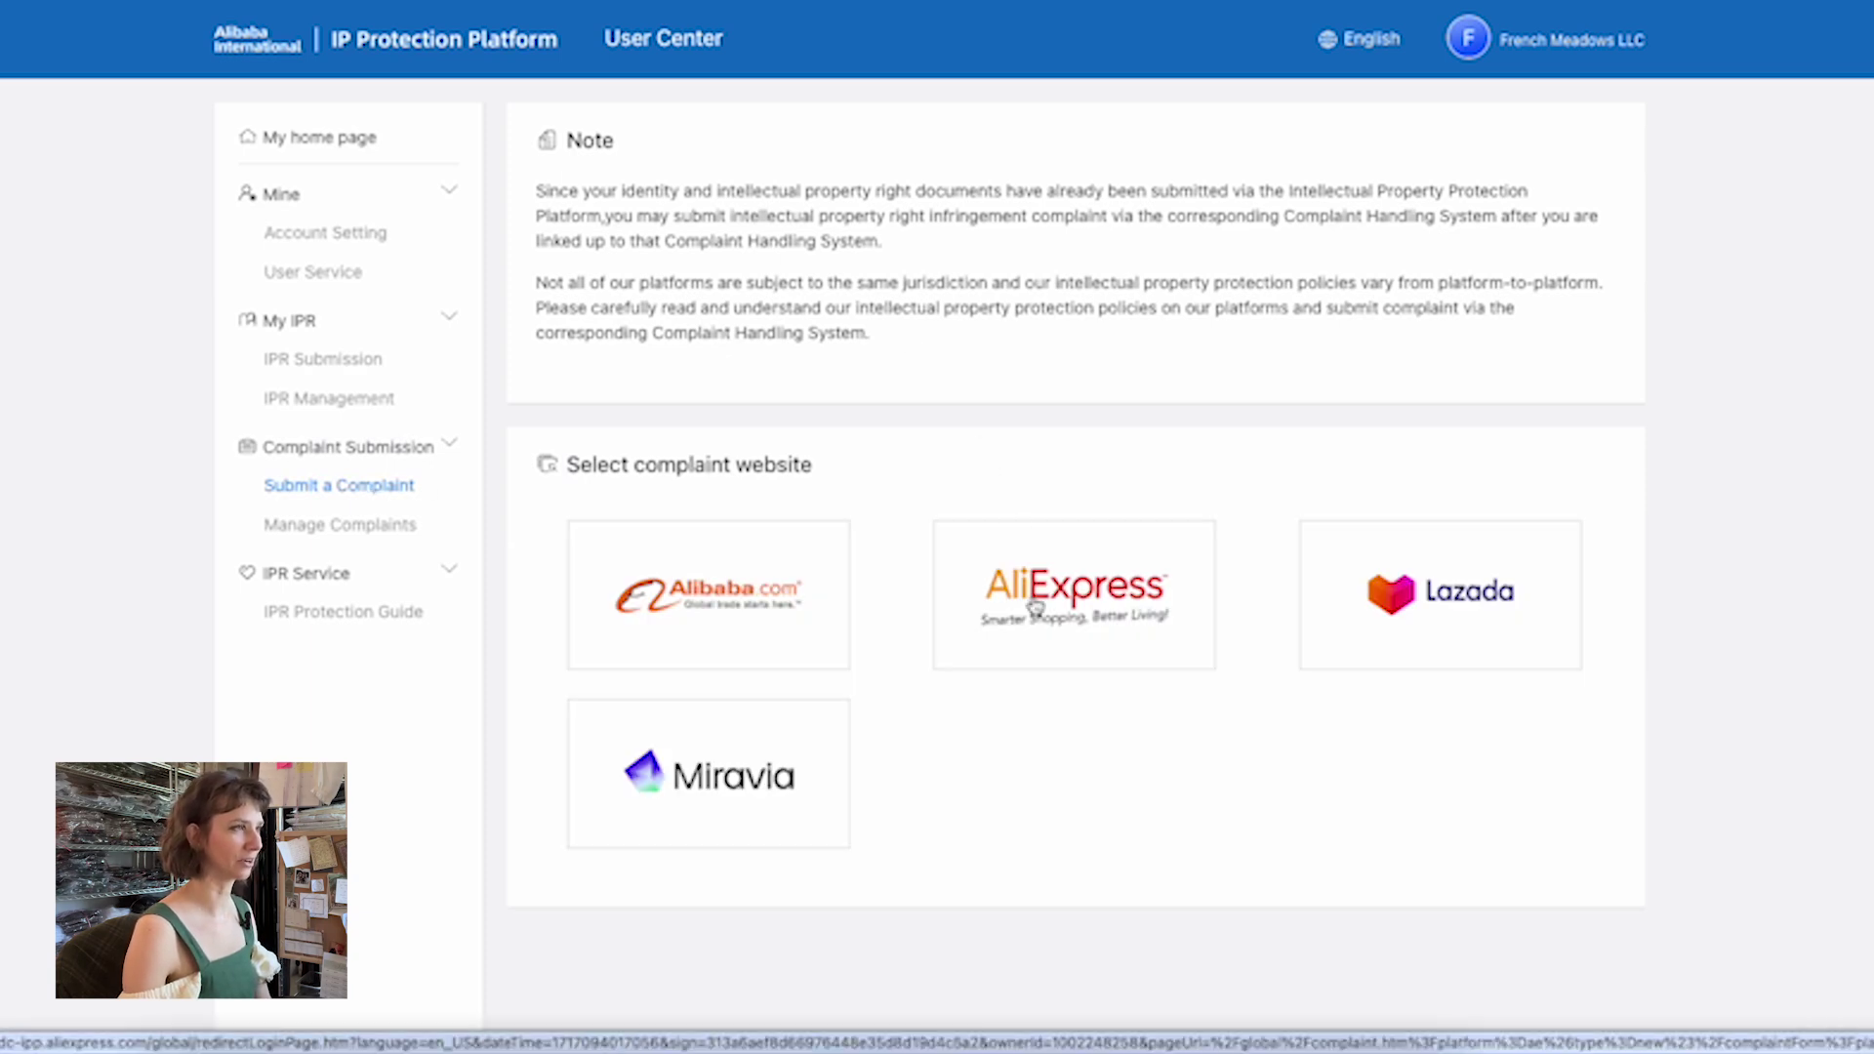
pyautogui.click(1089, 623)
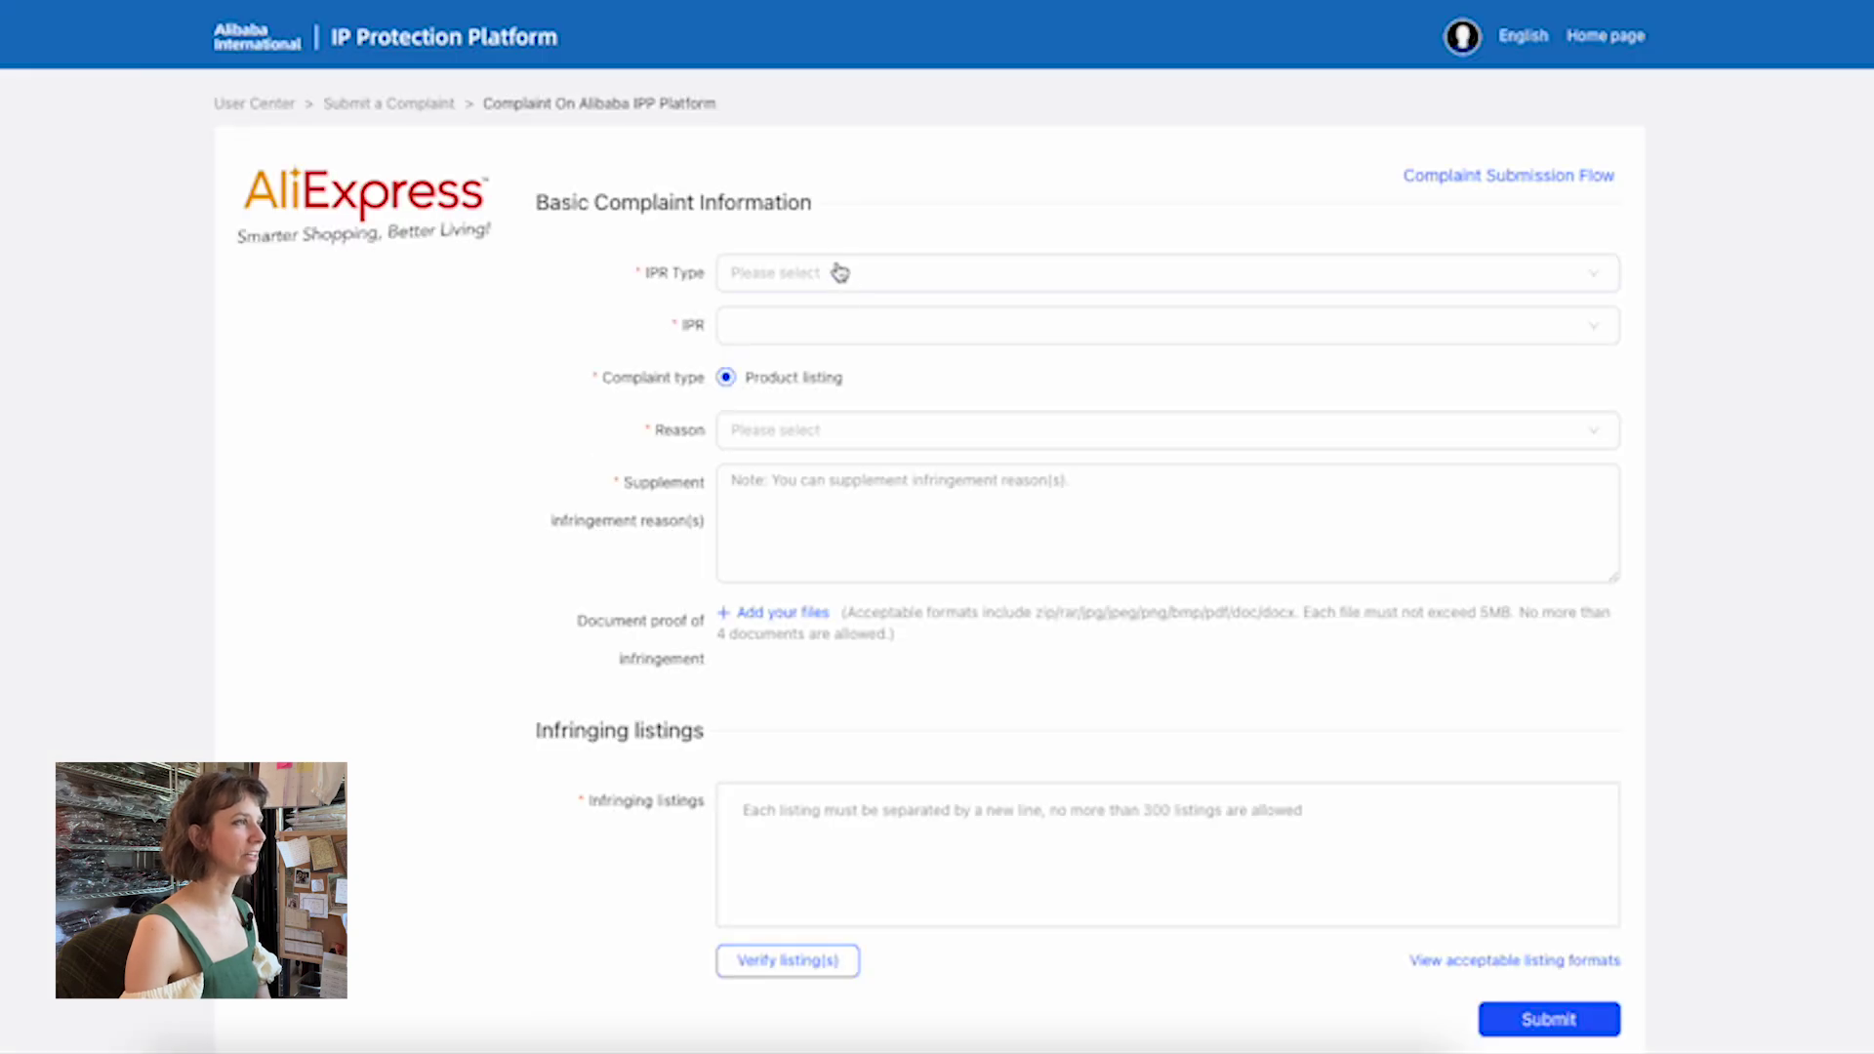
pyautogui.click(842, 274)
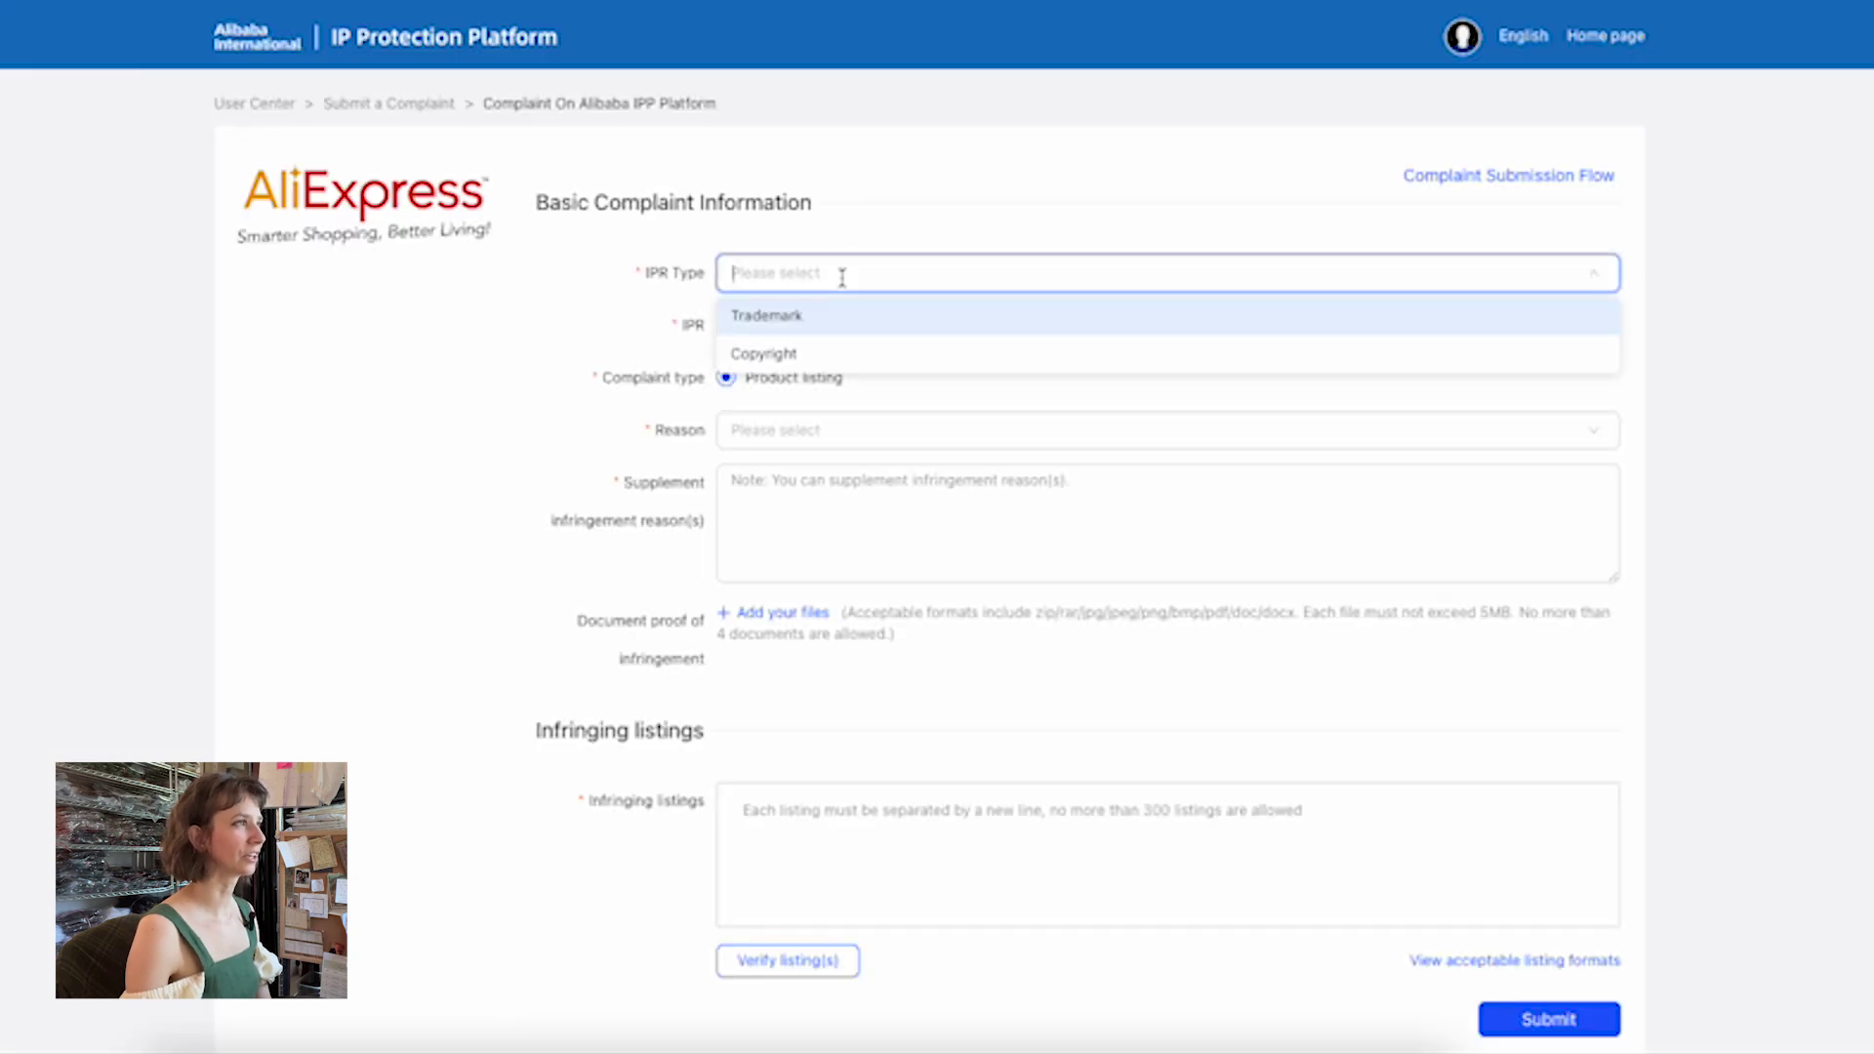
pyautogui.click(826, 361)
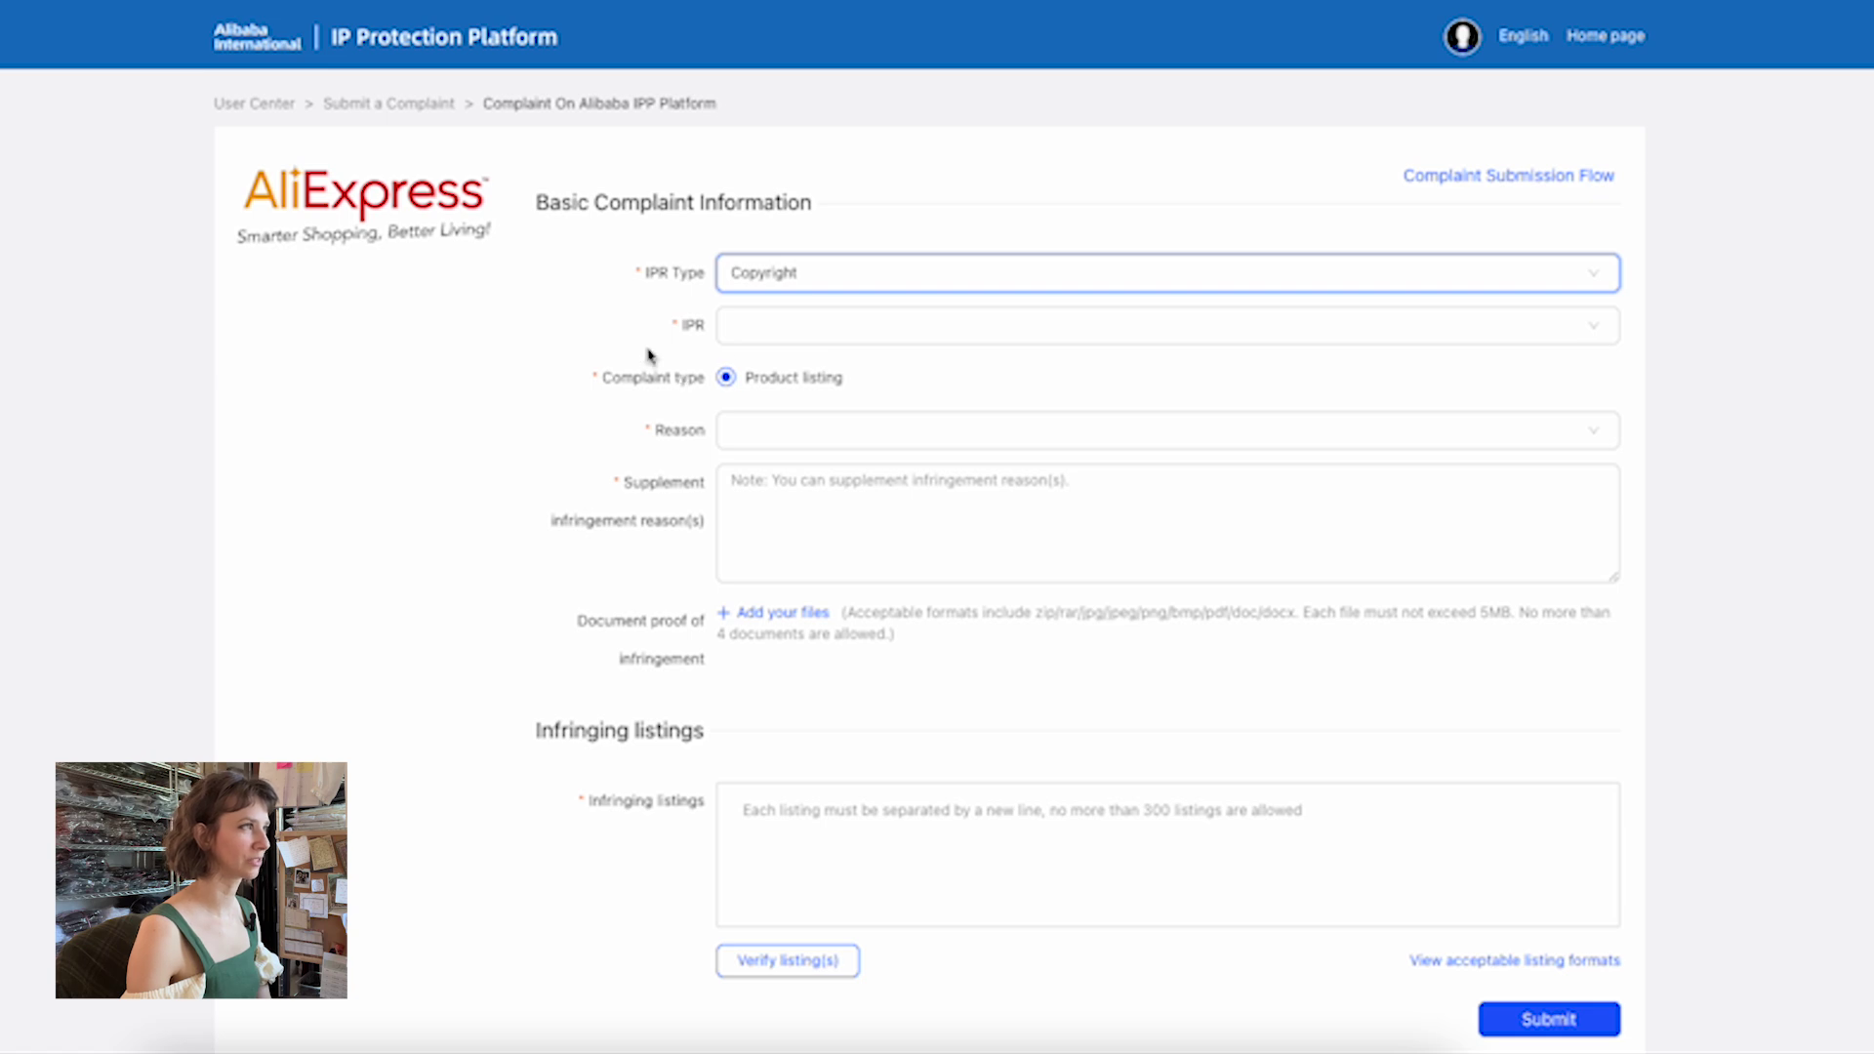
# Look through the registered copyrights and select grey peacock corset as the complaint's IPR
pyautogui.click(802, 330)
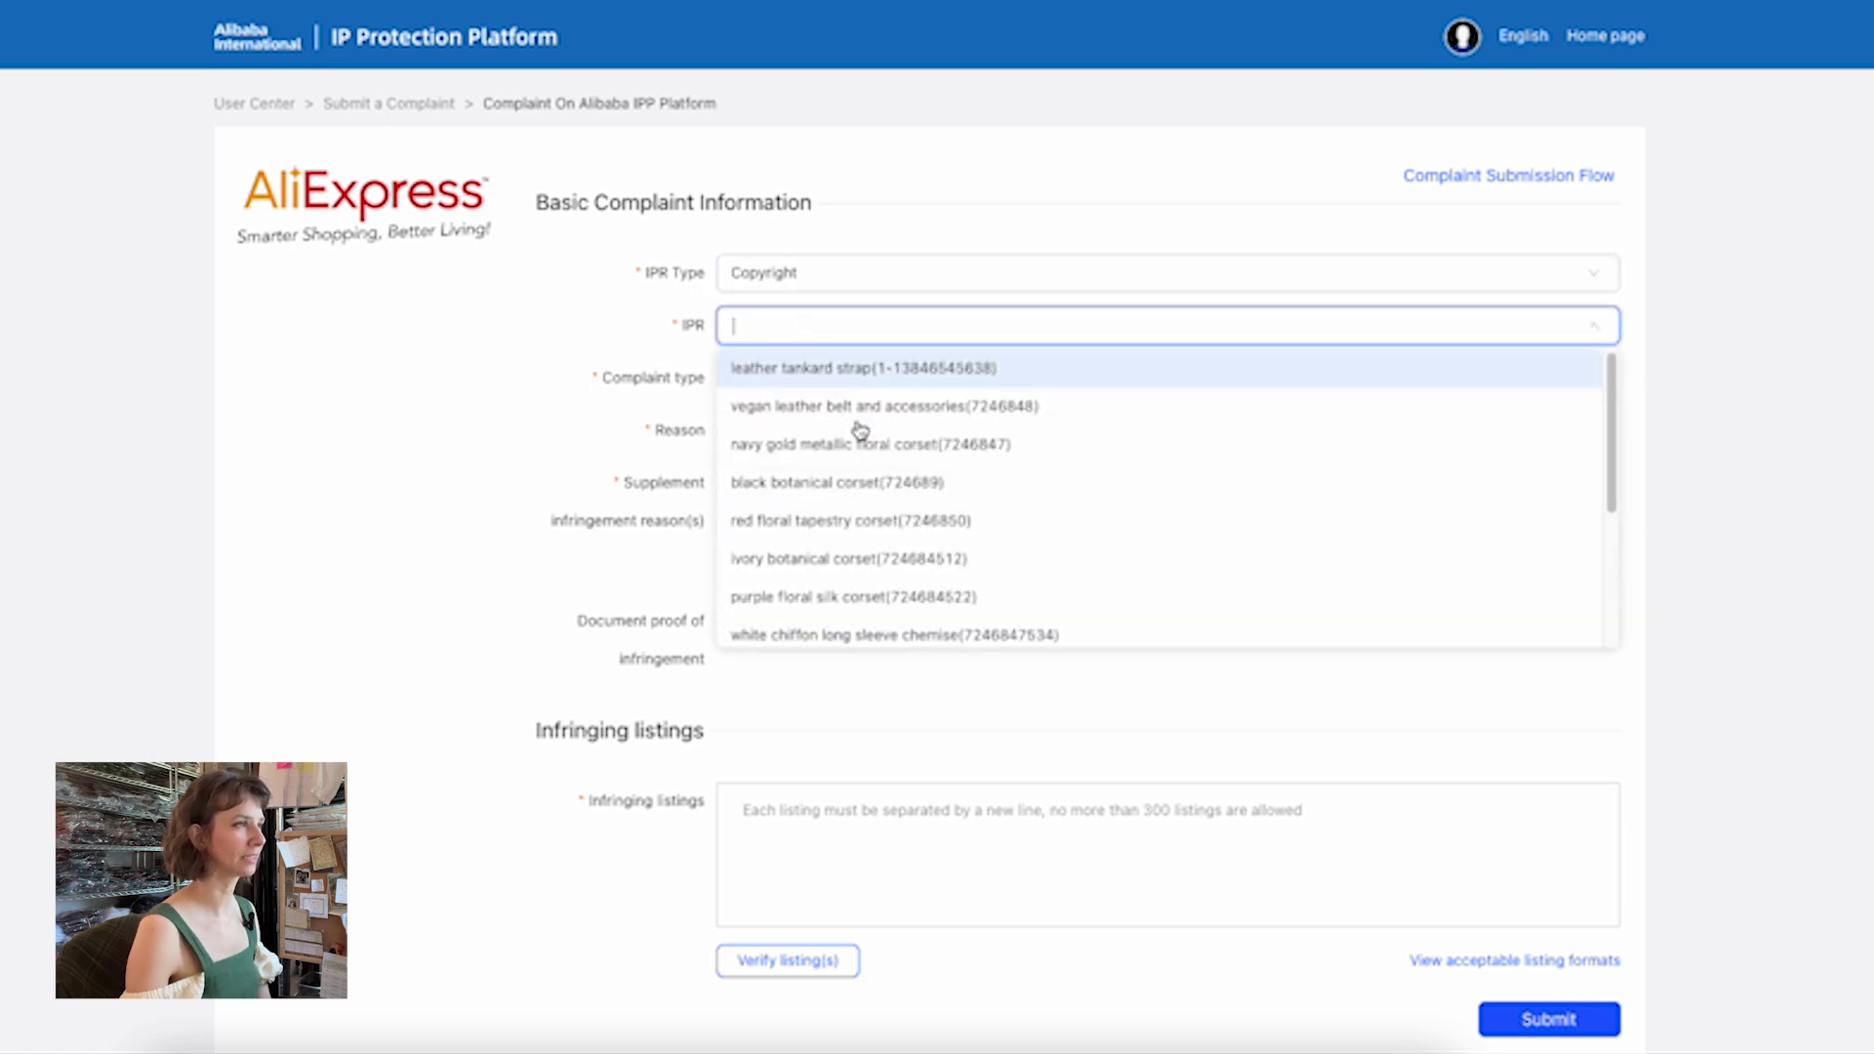
pyautogui.scroll(-5, 895, 540)
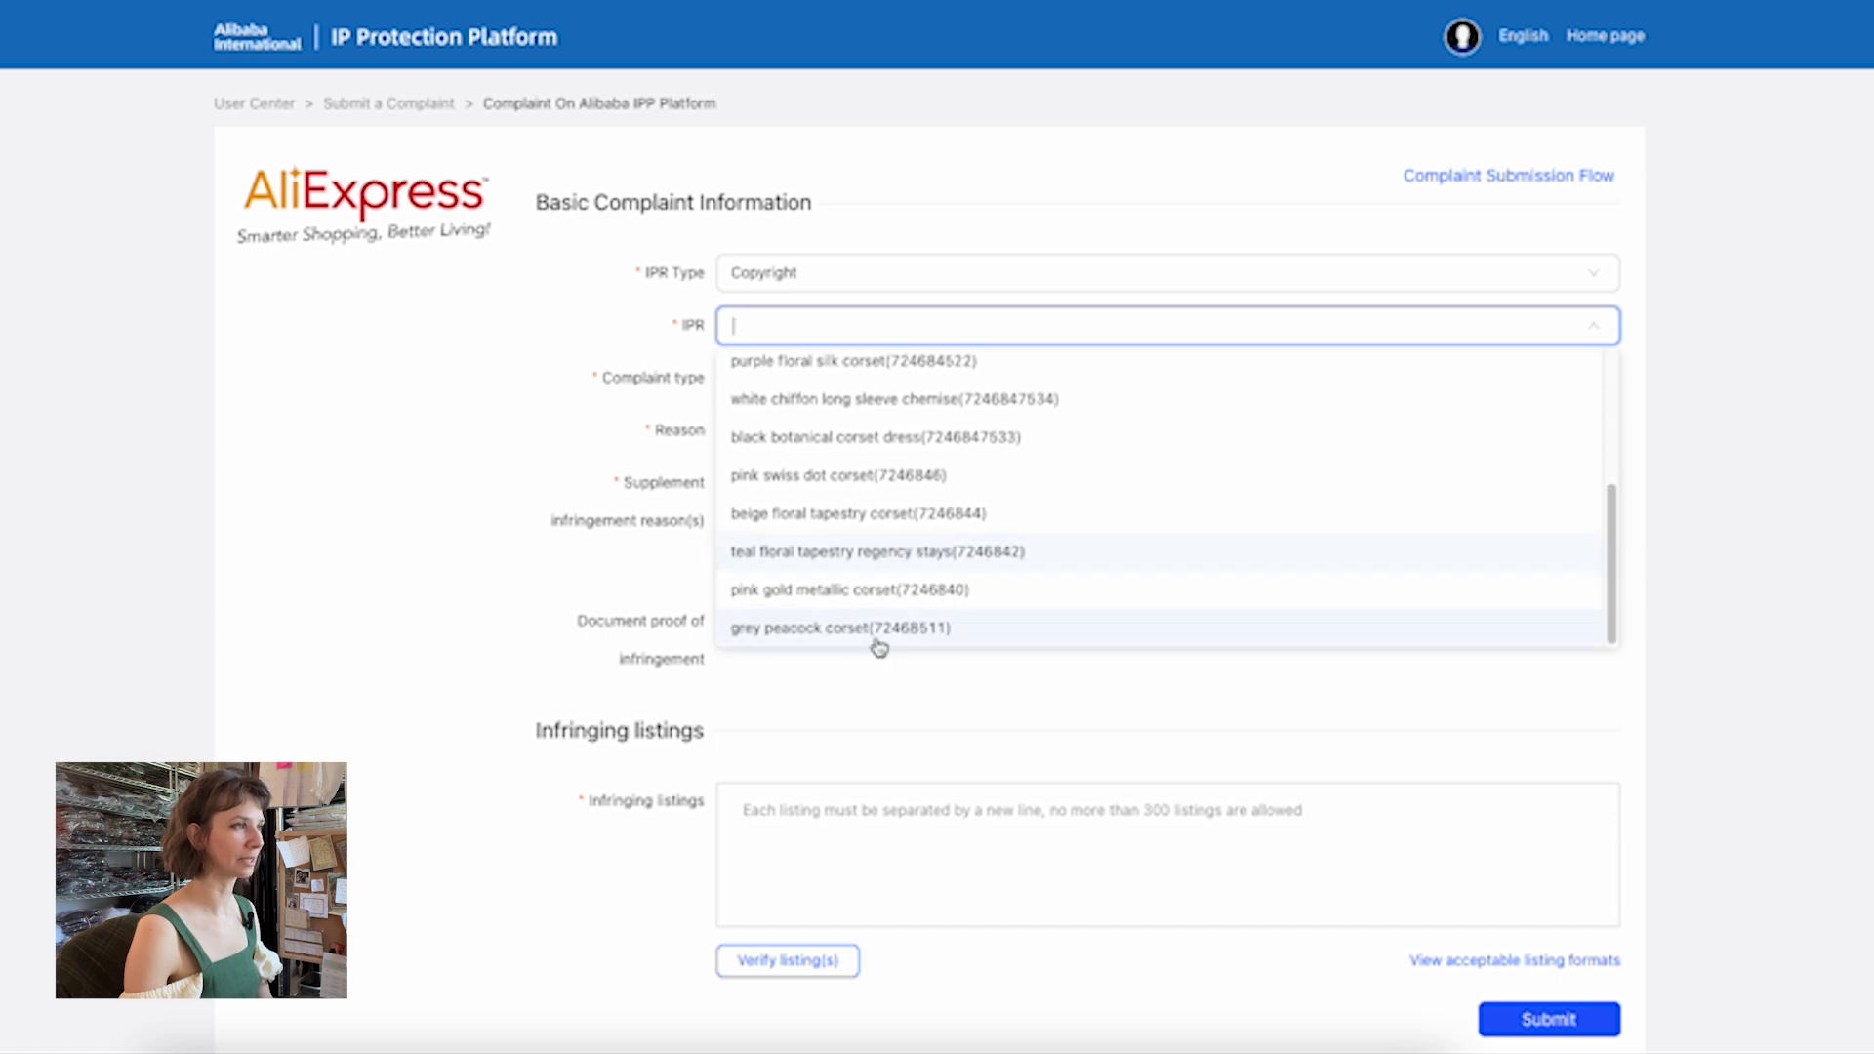
pyautogui.scroll(-1, 887, 599)
pyautogui.scroll(5, 878, 511)
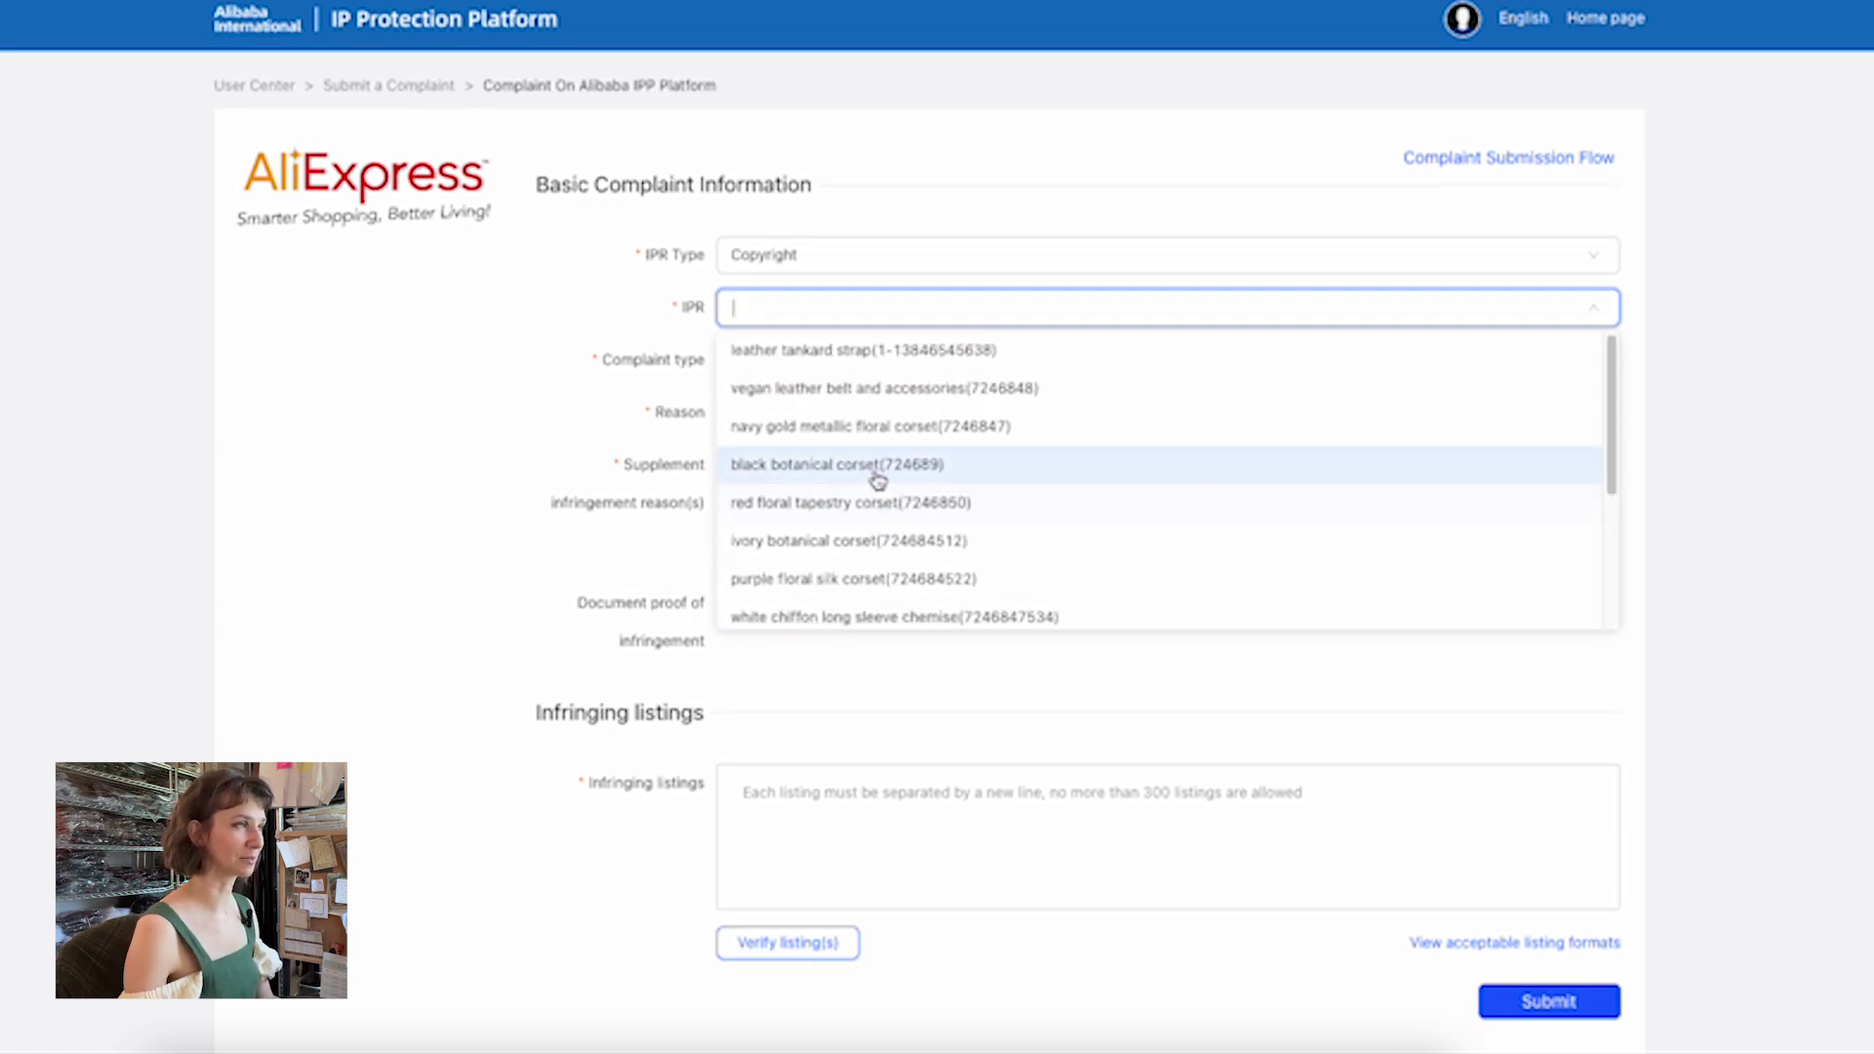
pyautogui.scroll(-5, 871, 449)
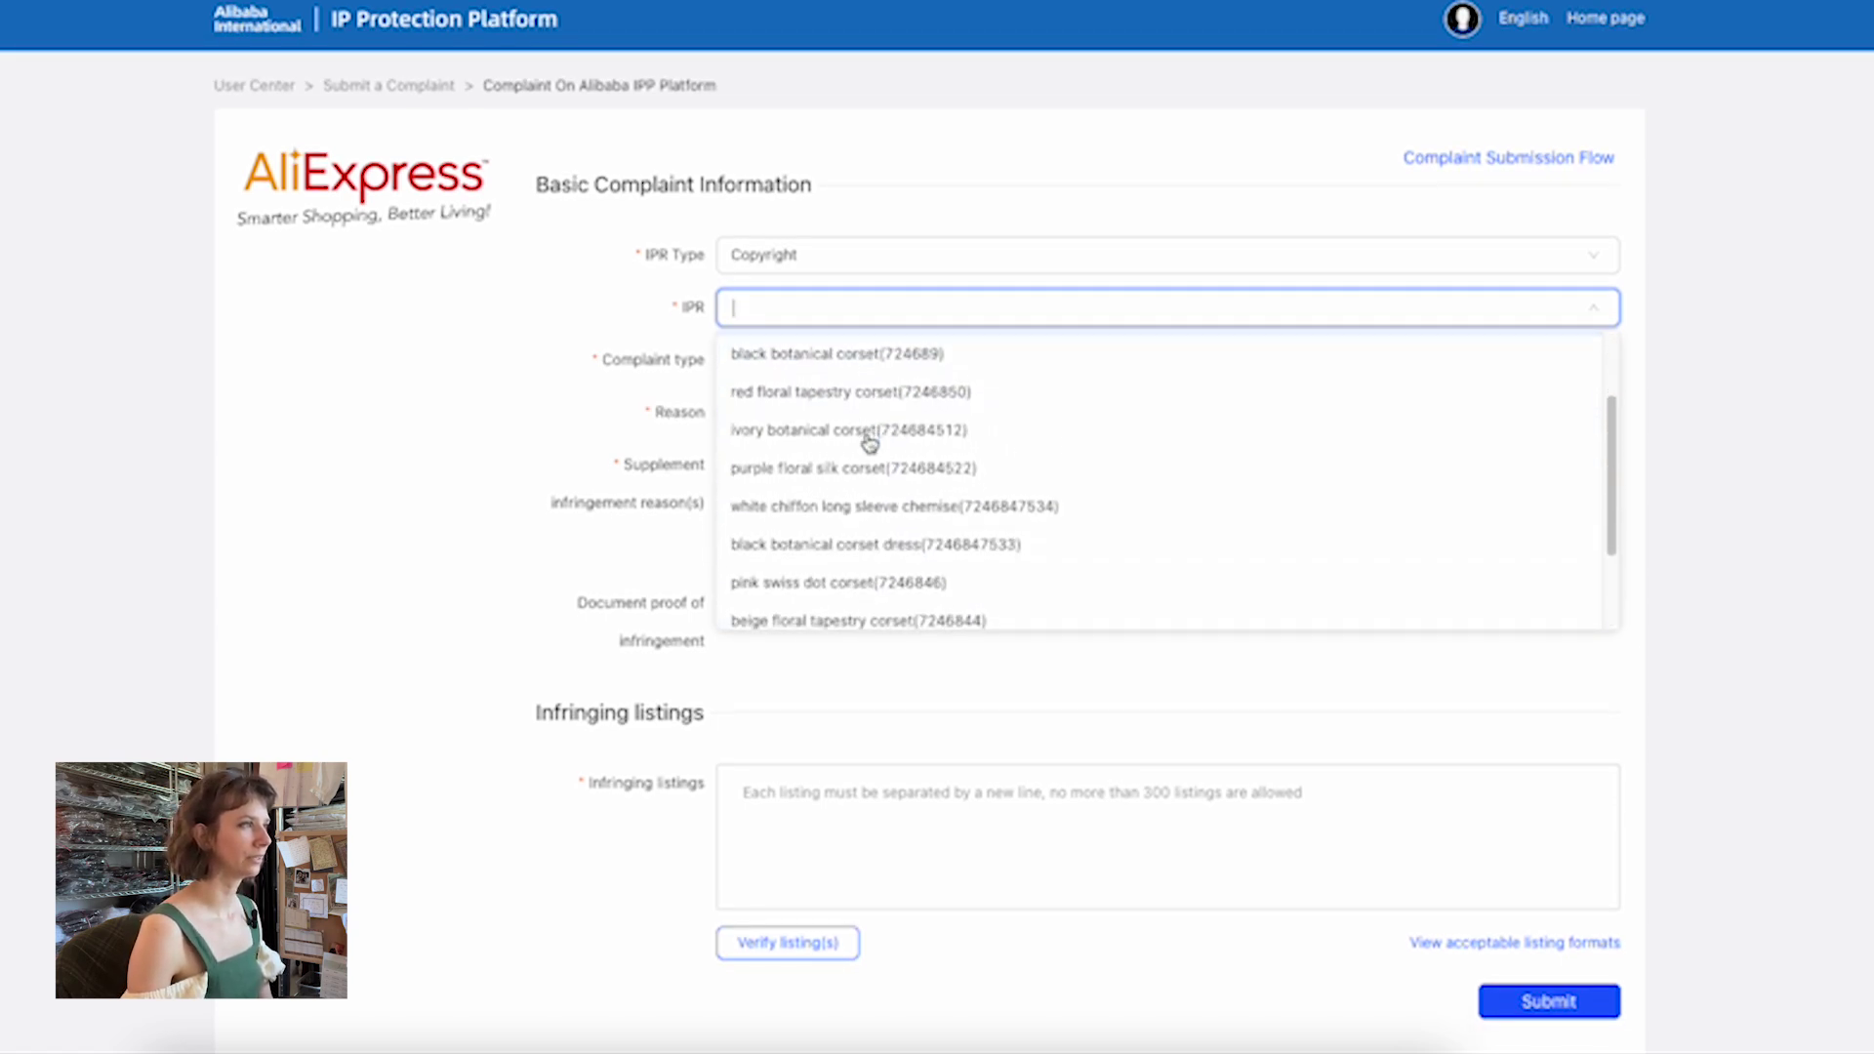
pyautogui.click(860, 613)
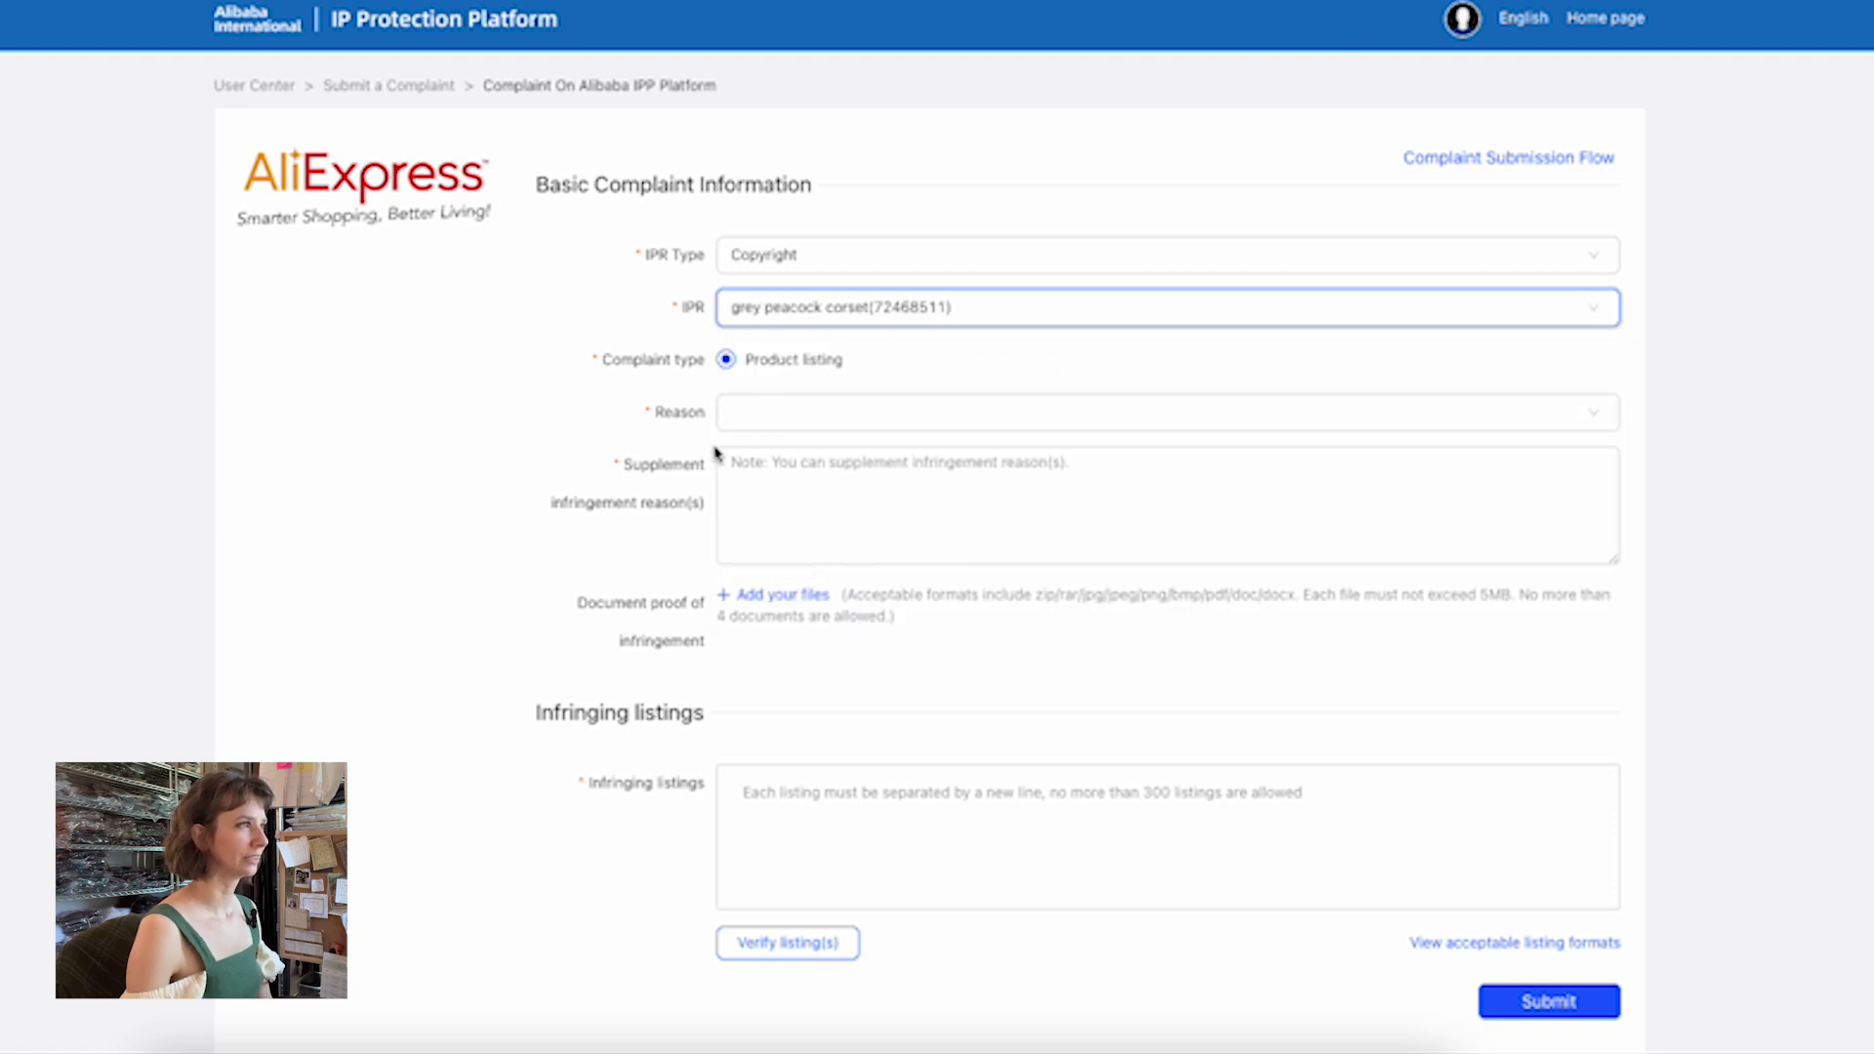
# Set the reason to unauthorized image use on the Product Detail Page and enter "The seller has used copyrighted images without permission." as the supplement
pyautogui.click(780, 415)
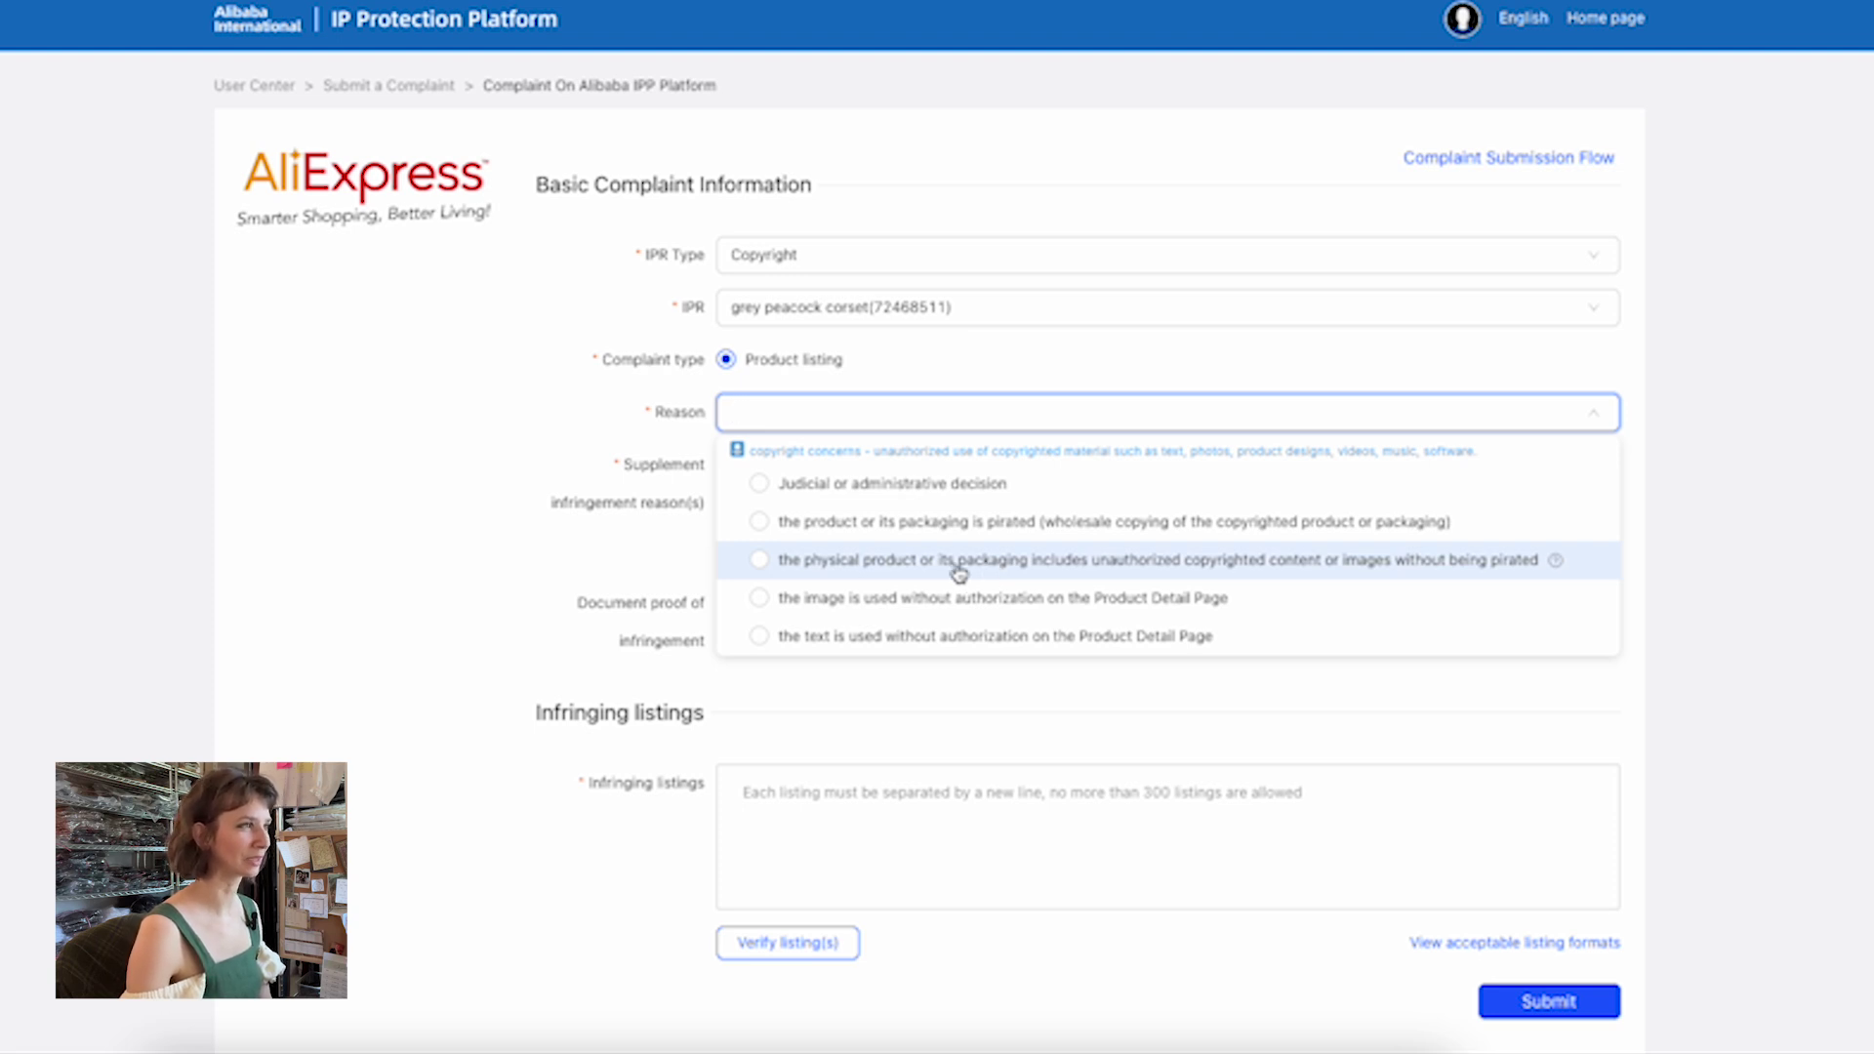
pyautogui.click(851, 605)
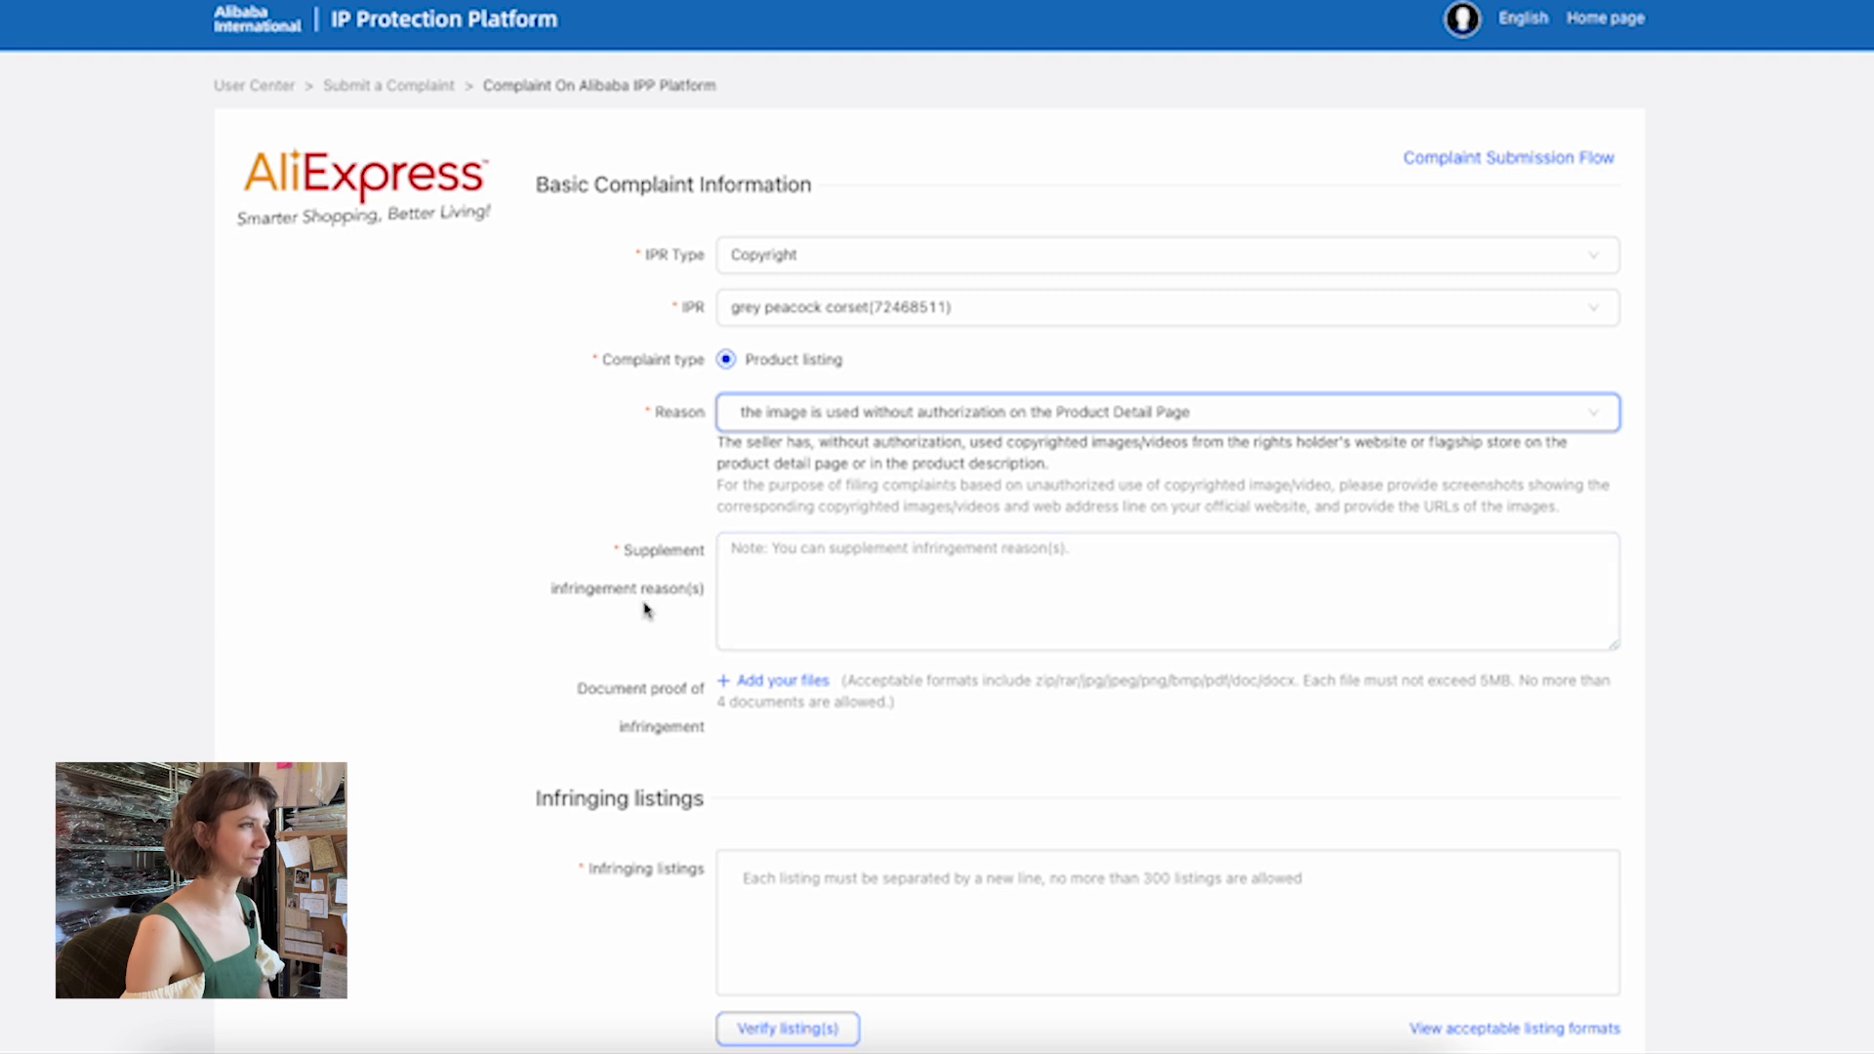
pyautogui.click(894, 574)
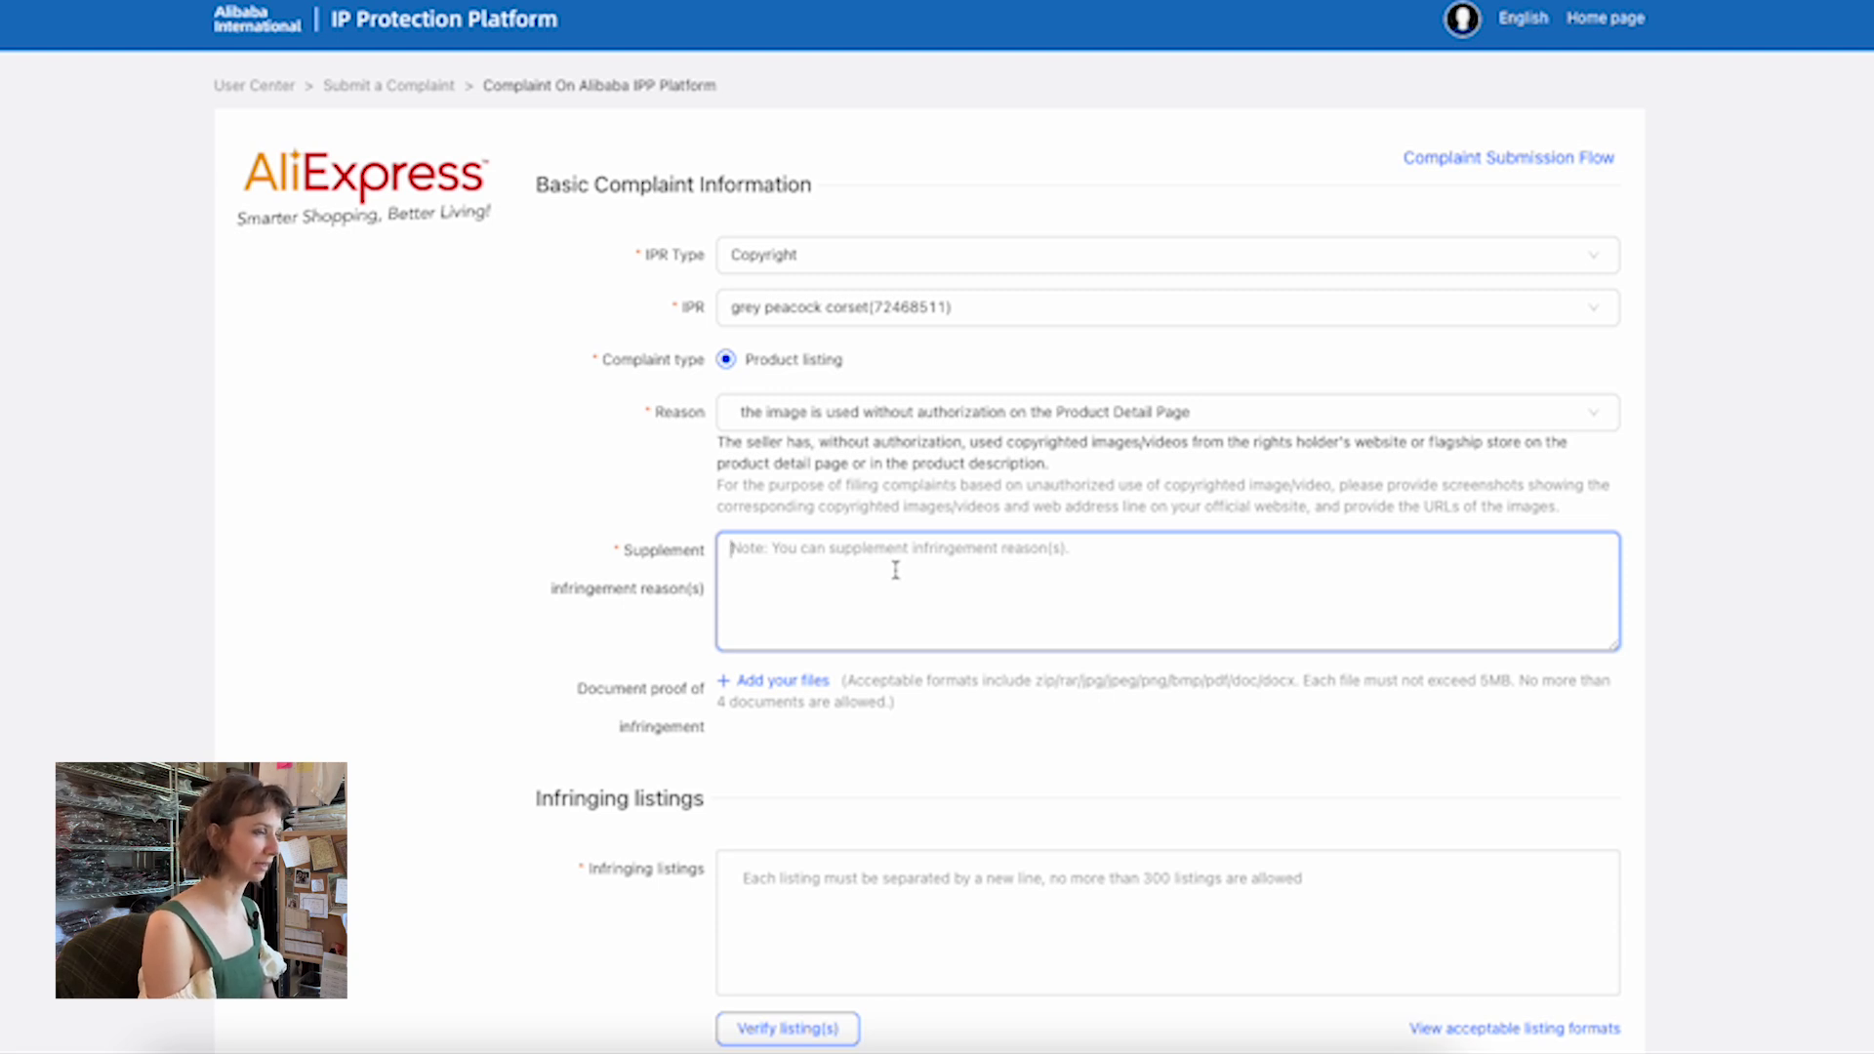
pyautogui.write('The seller has used co')
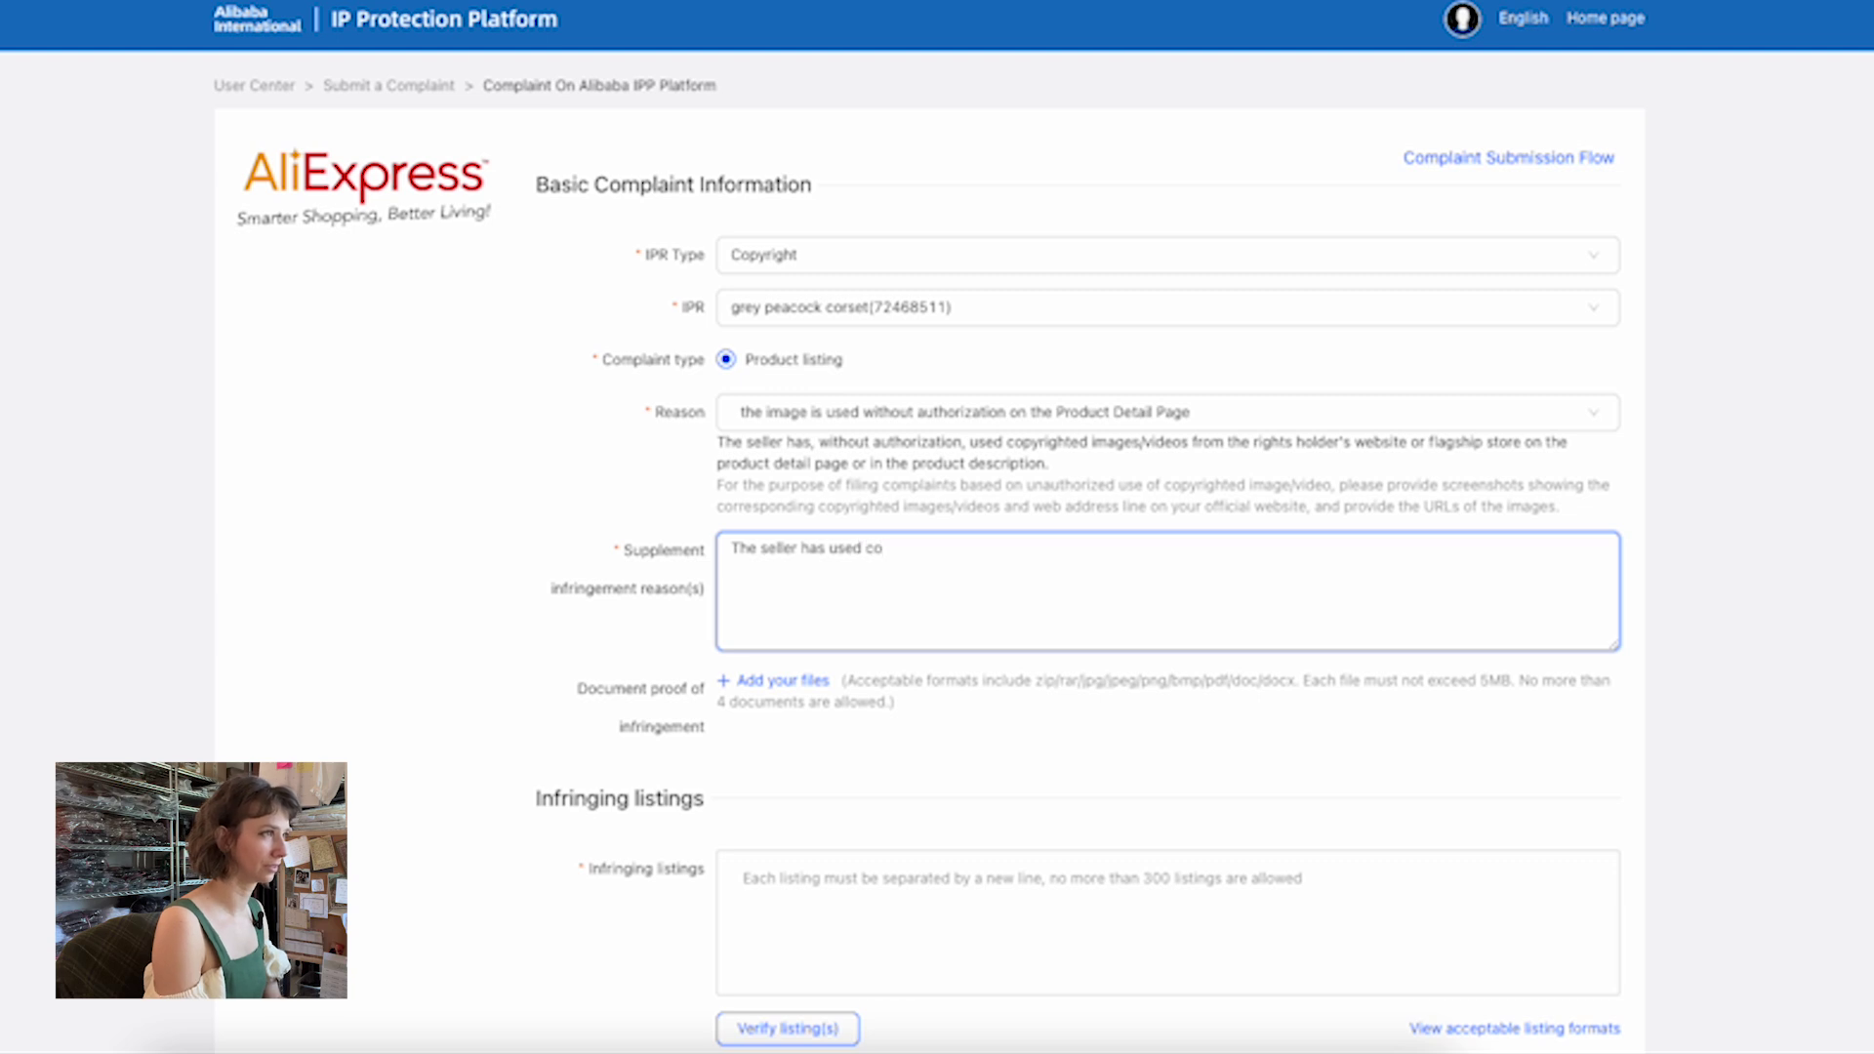
pyautogui.write('pyrighted images without permission.')
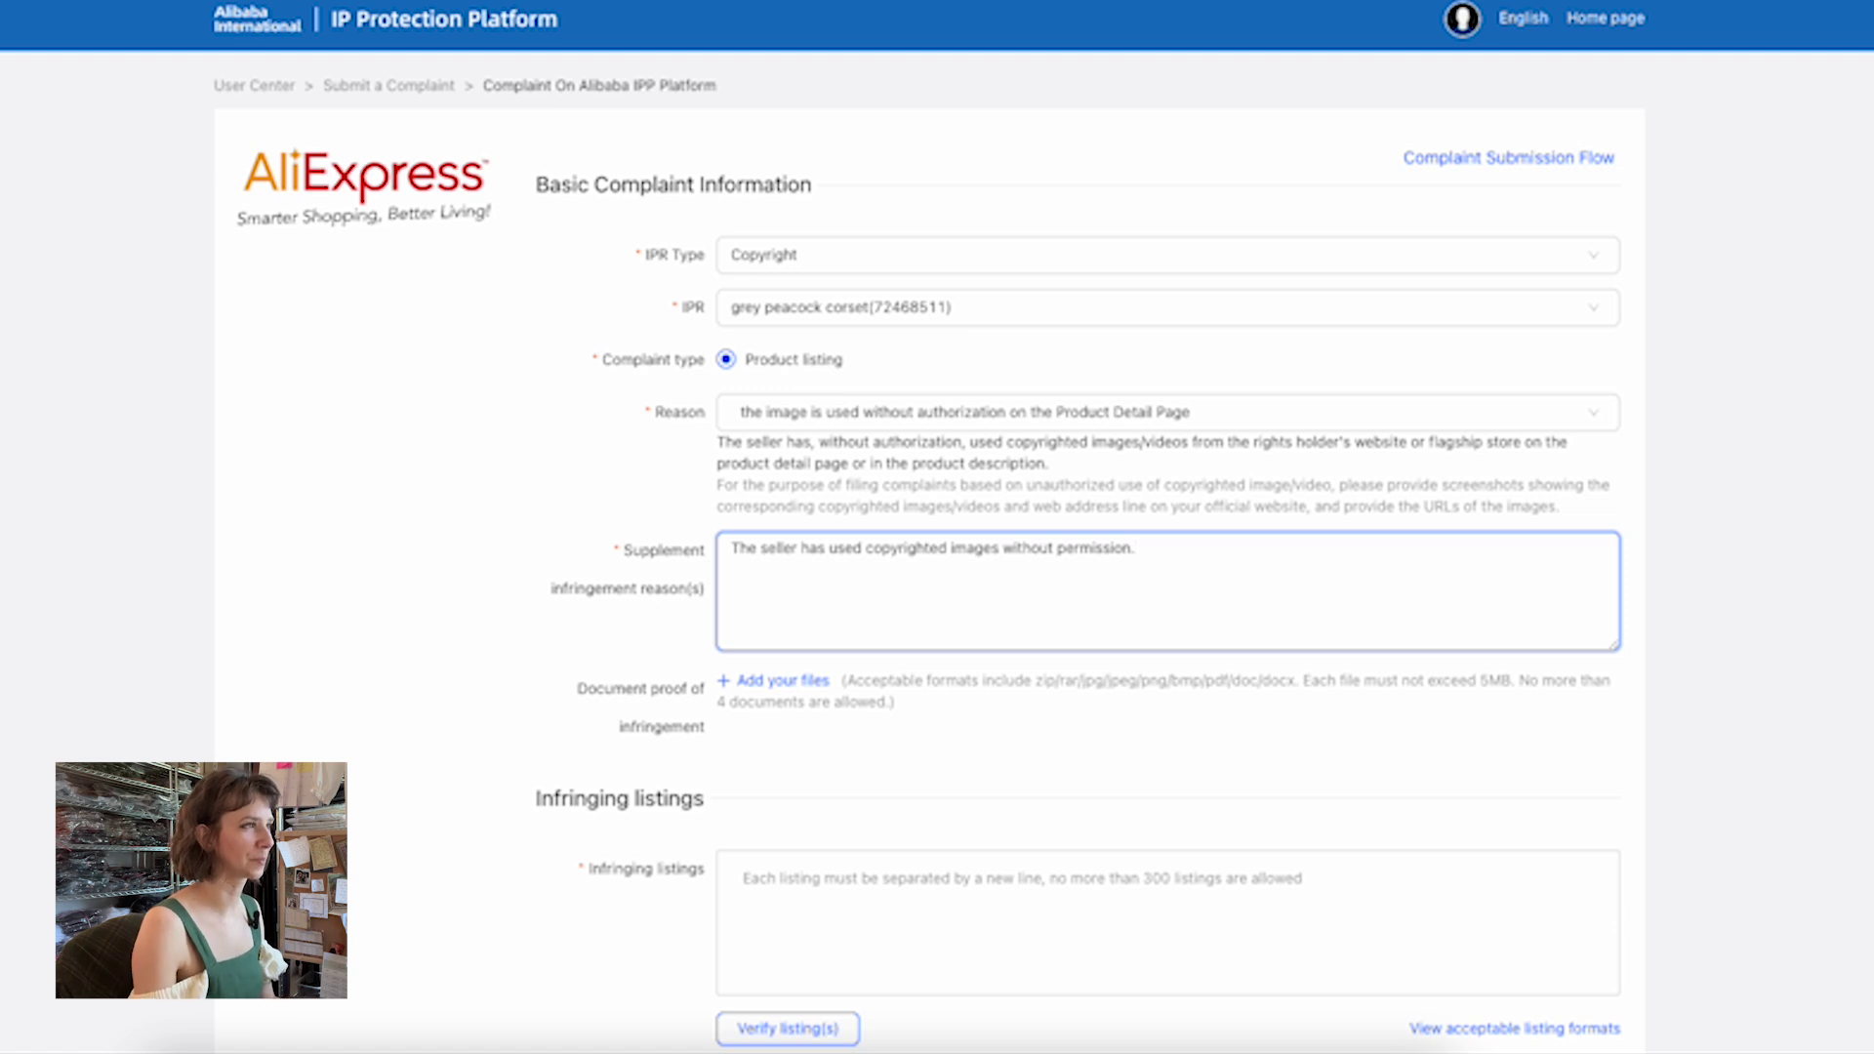
# Switch to the Copyright Infringements IP Reports spreadsheet and look through the tracked items, sellers, listing links and statuses
pyautogui.scroll(-2, 887, 557)
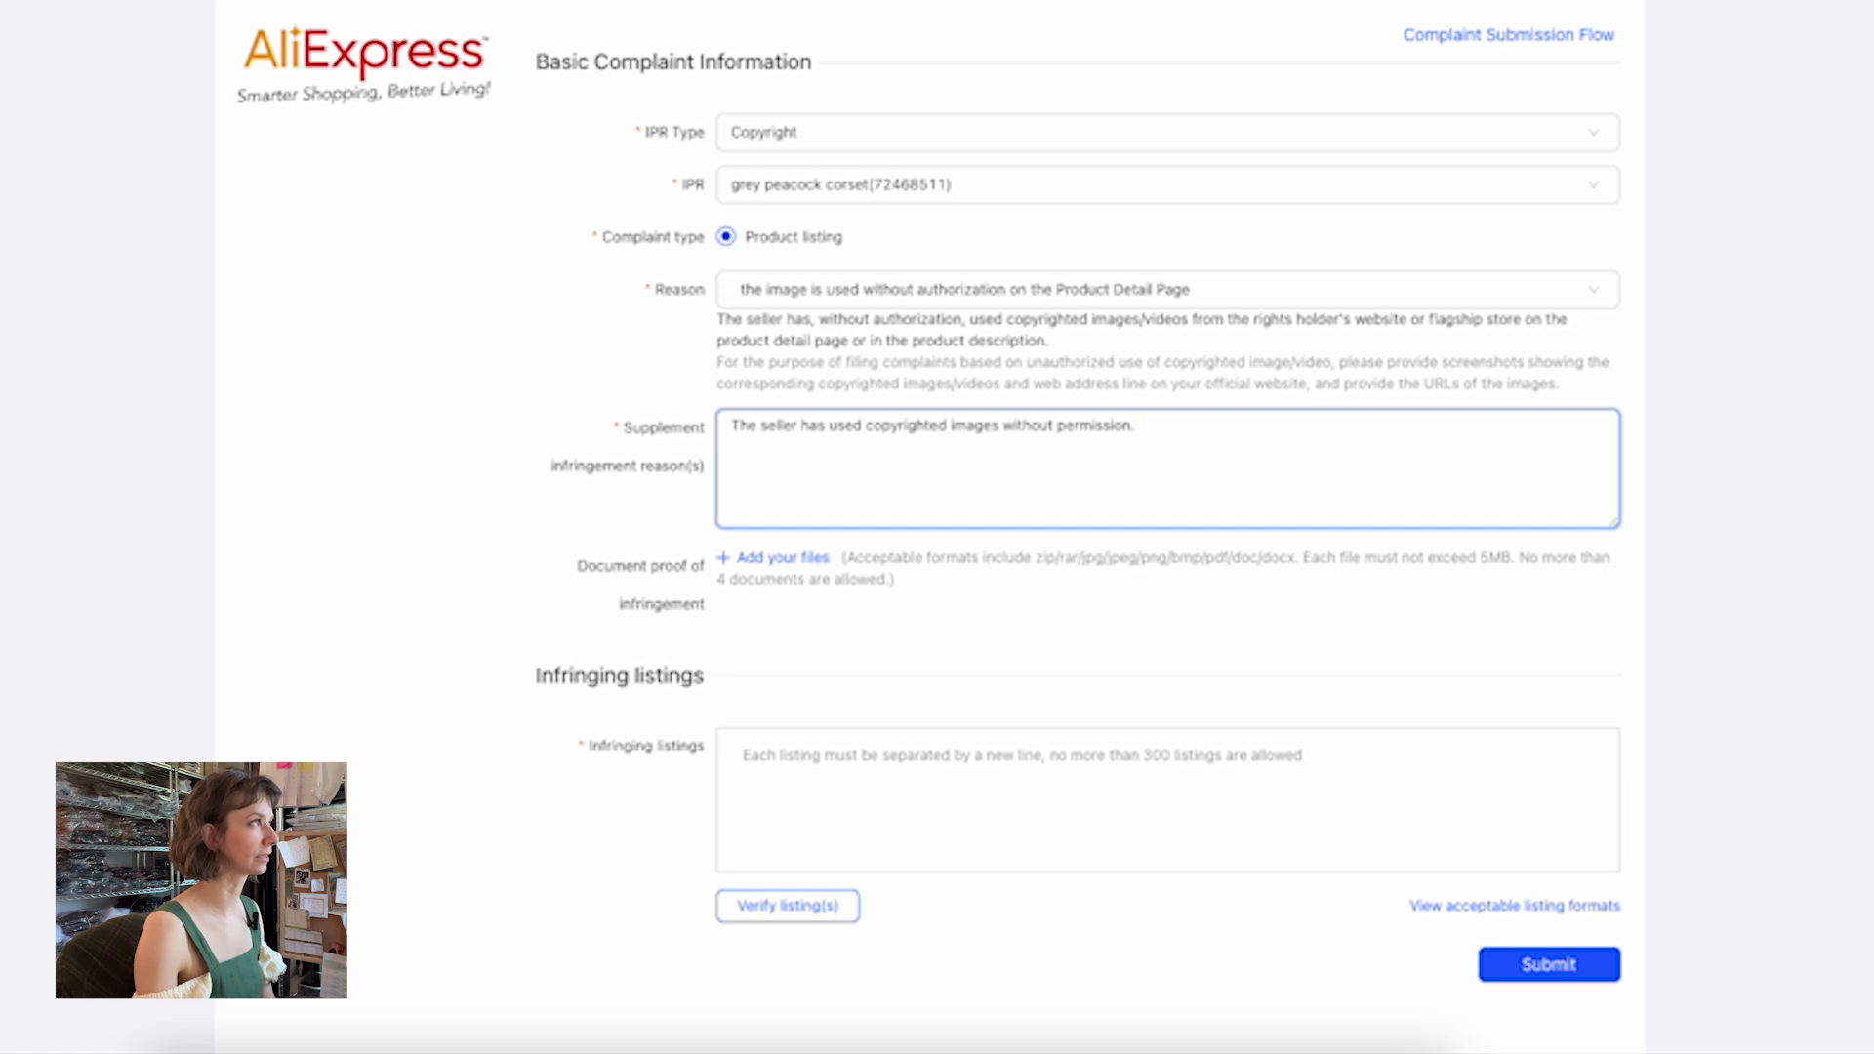
pyautogui.click(1197, 1052)
pyautogui.moveTo(879, 2); pyautogui.dragTo(1067, 0)
pyautogui.scroll(-10, 820, 547)
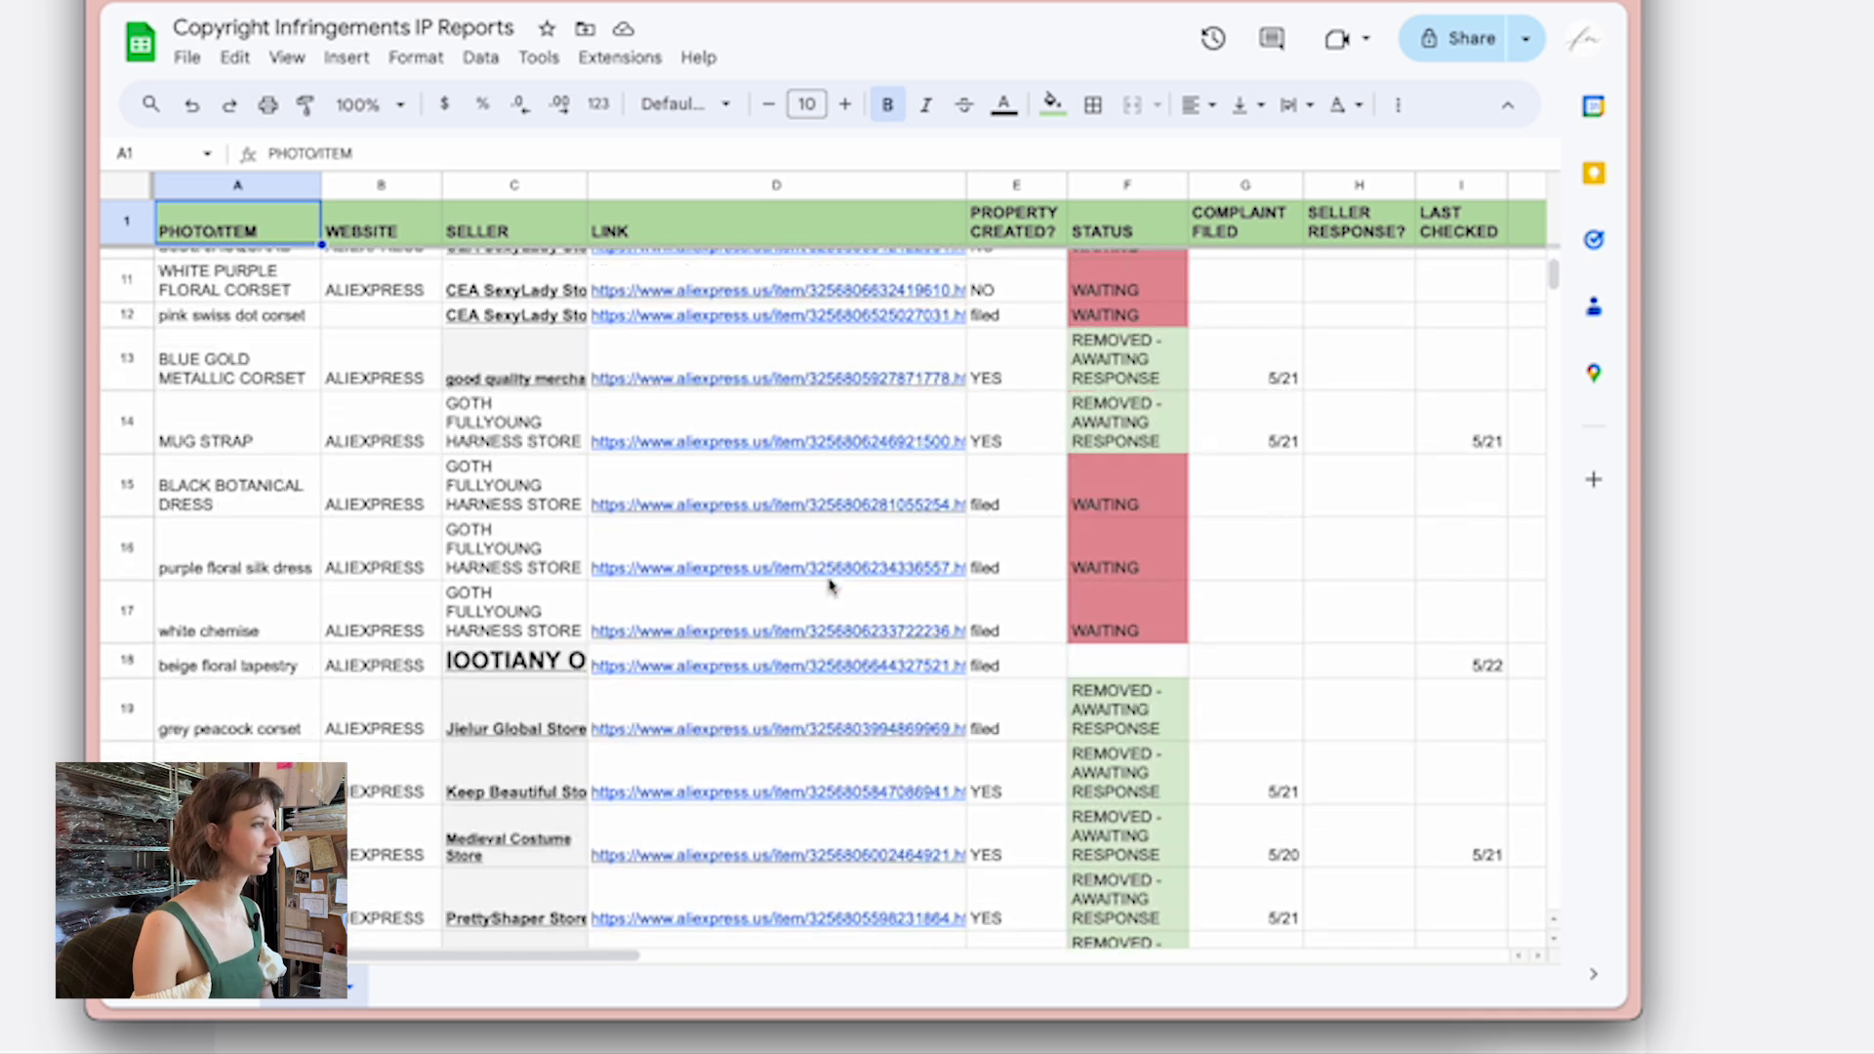
pyautogui.scroll(-2, 830, 585)
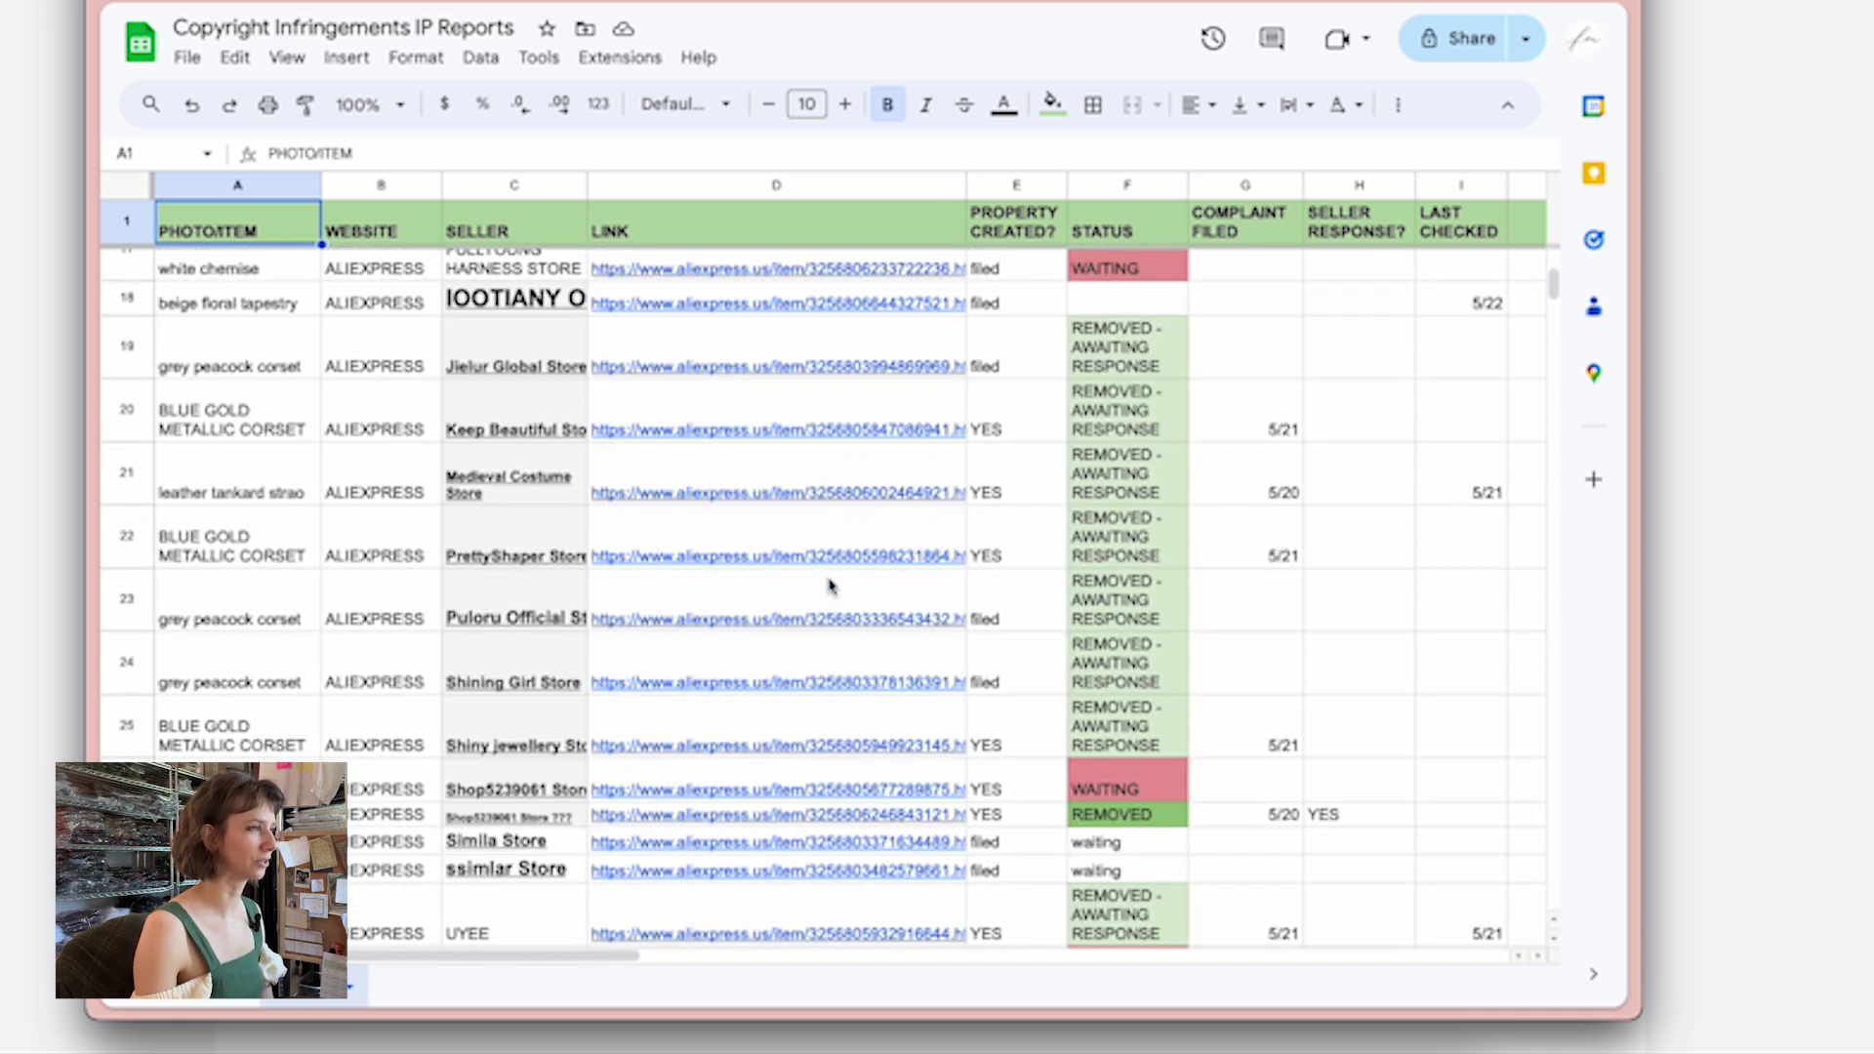
pyautogui.scroll(-3, 830, 585)
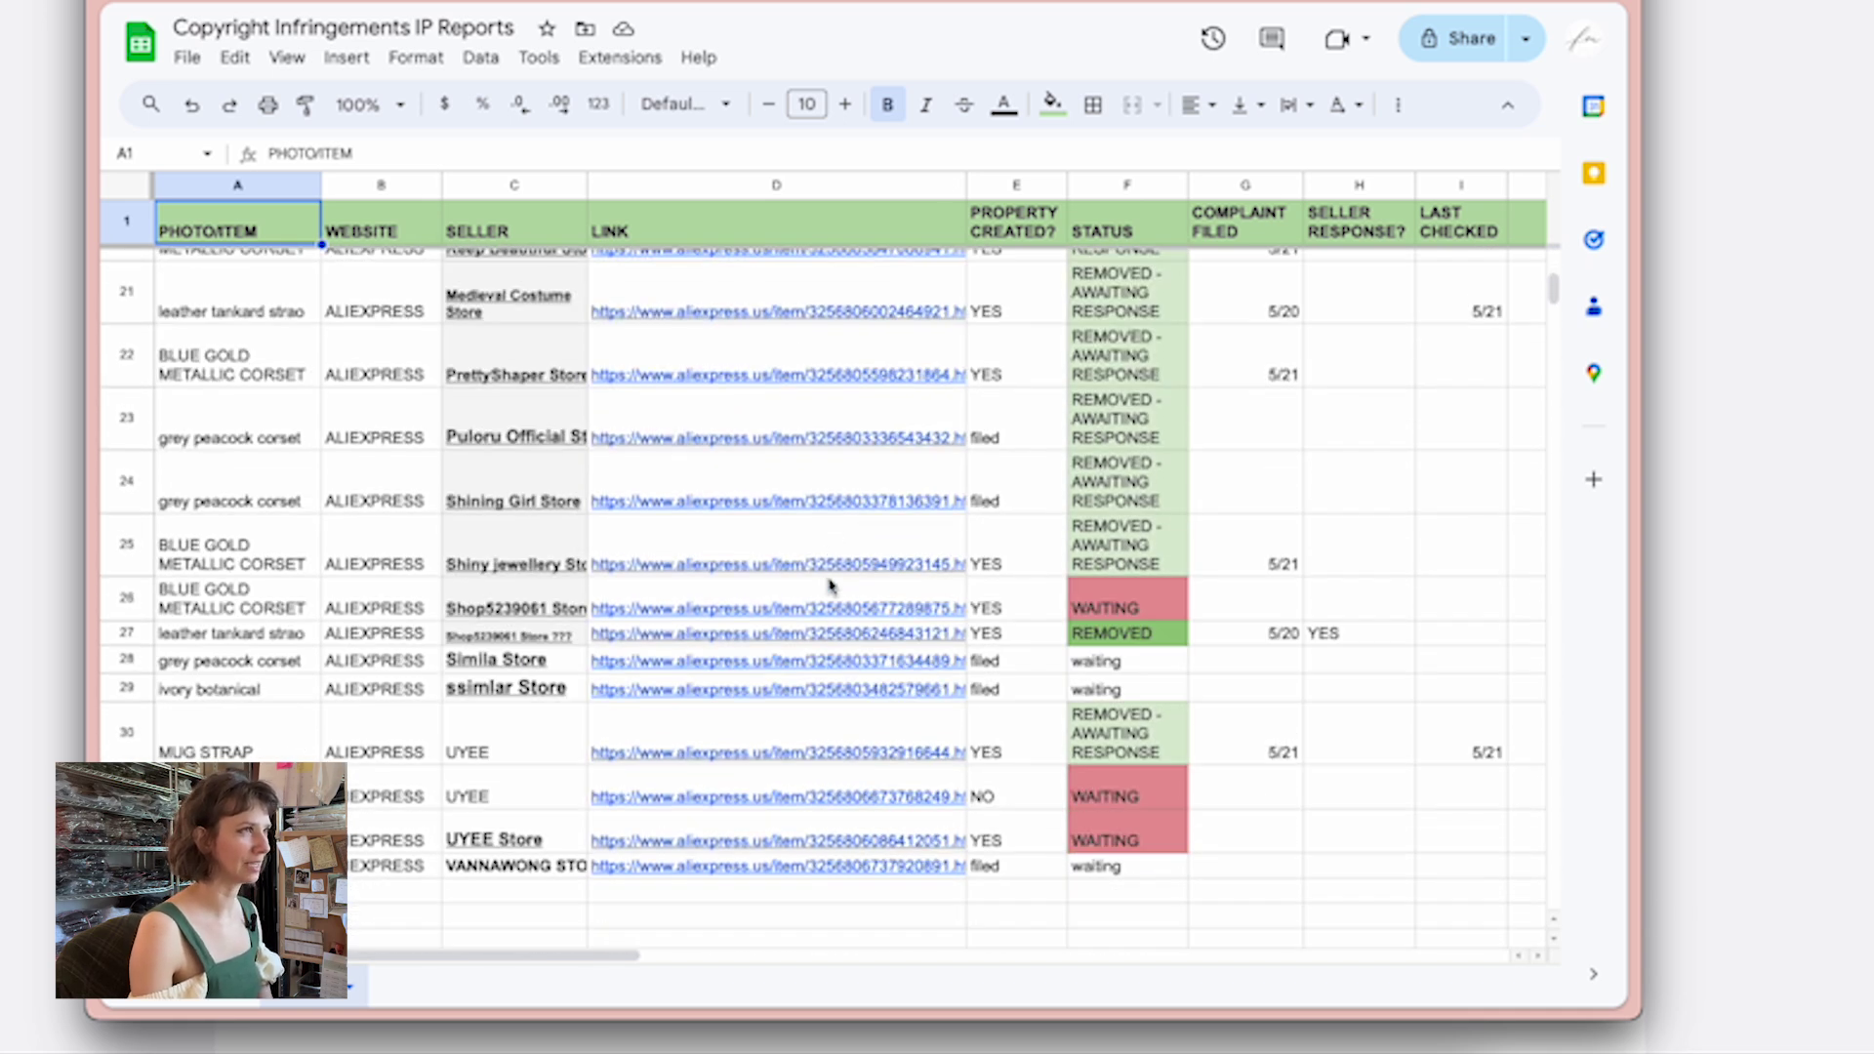
pyautogui.scroll(10, 830, 584)
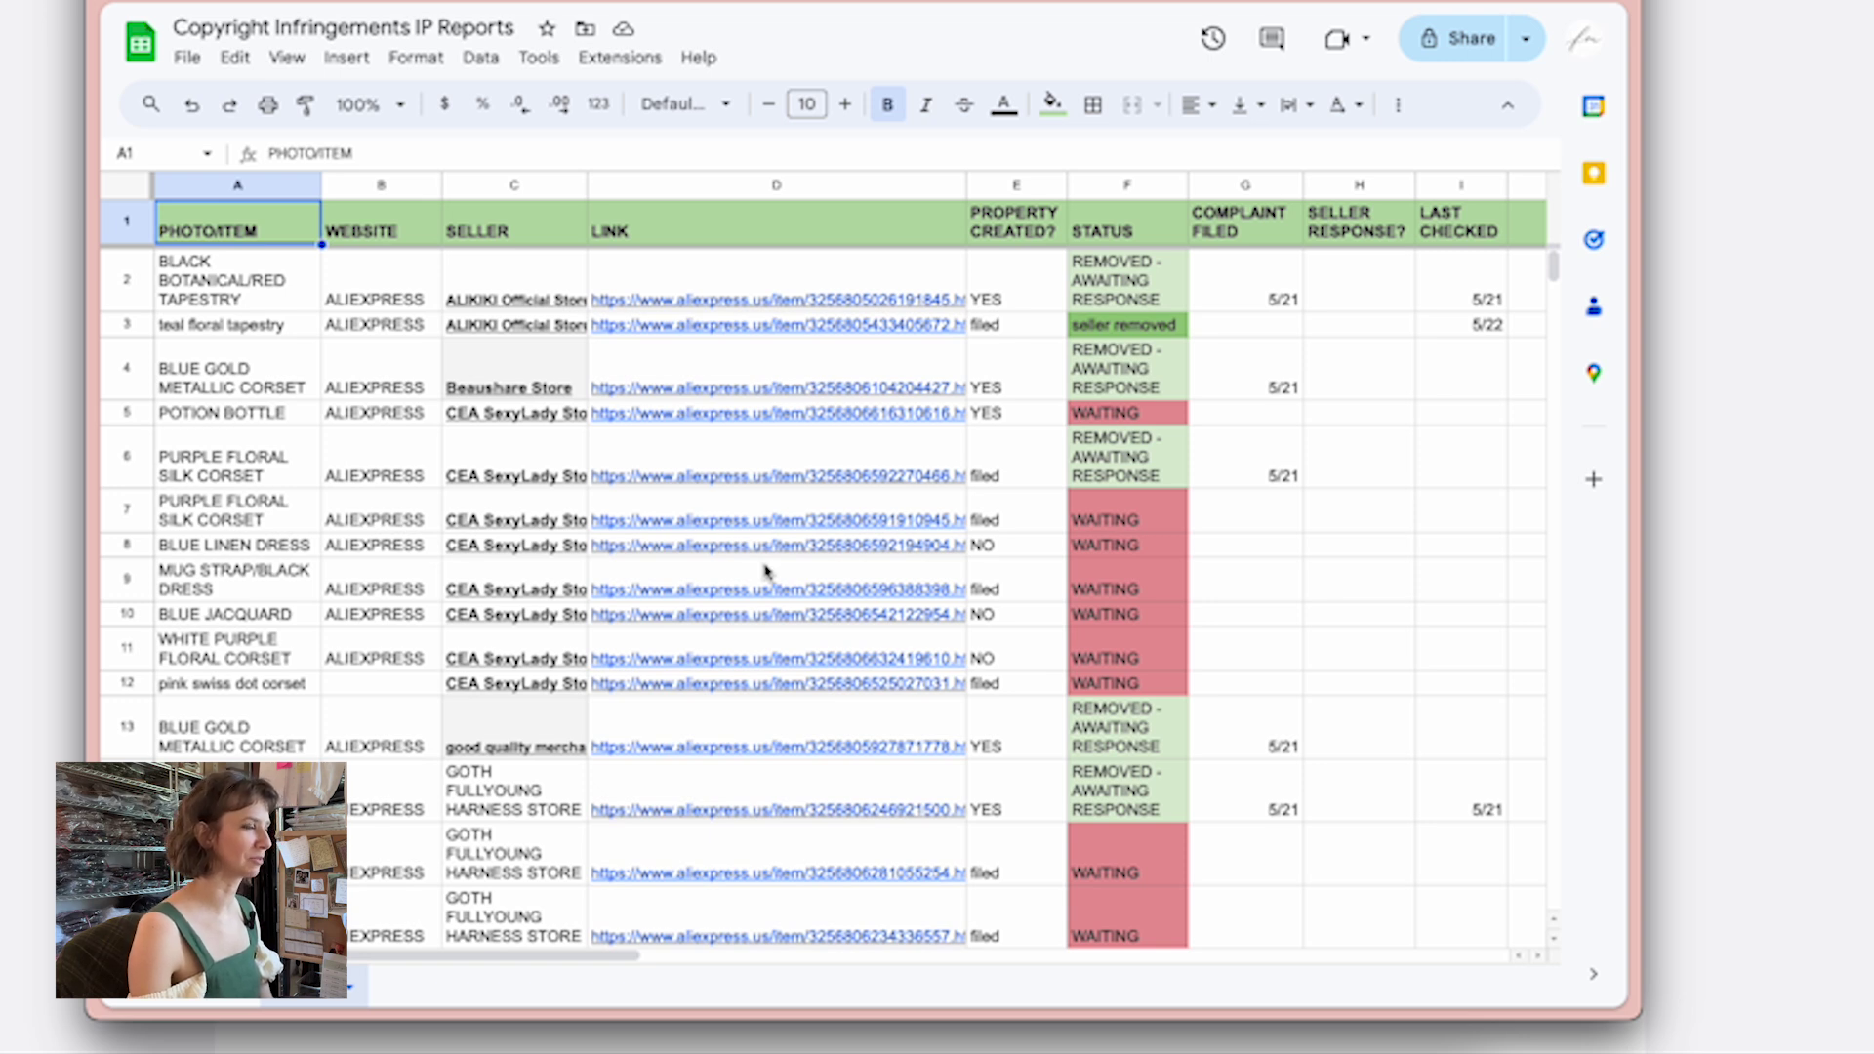
pyautogui.scroll(-5, 766, 571)
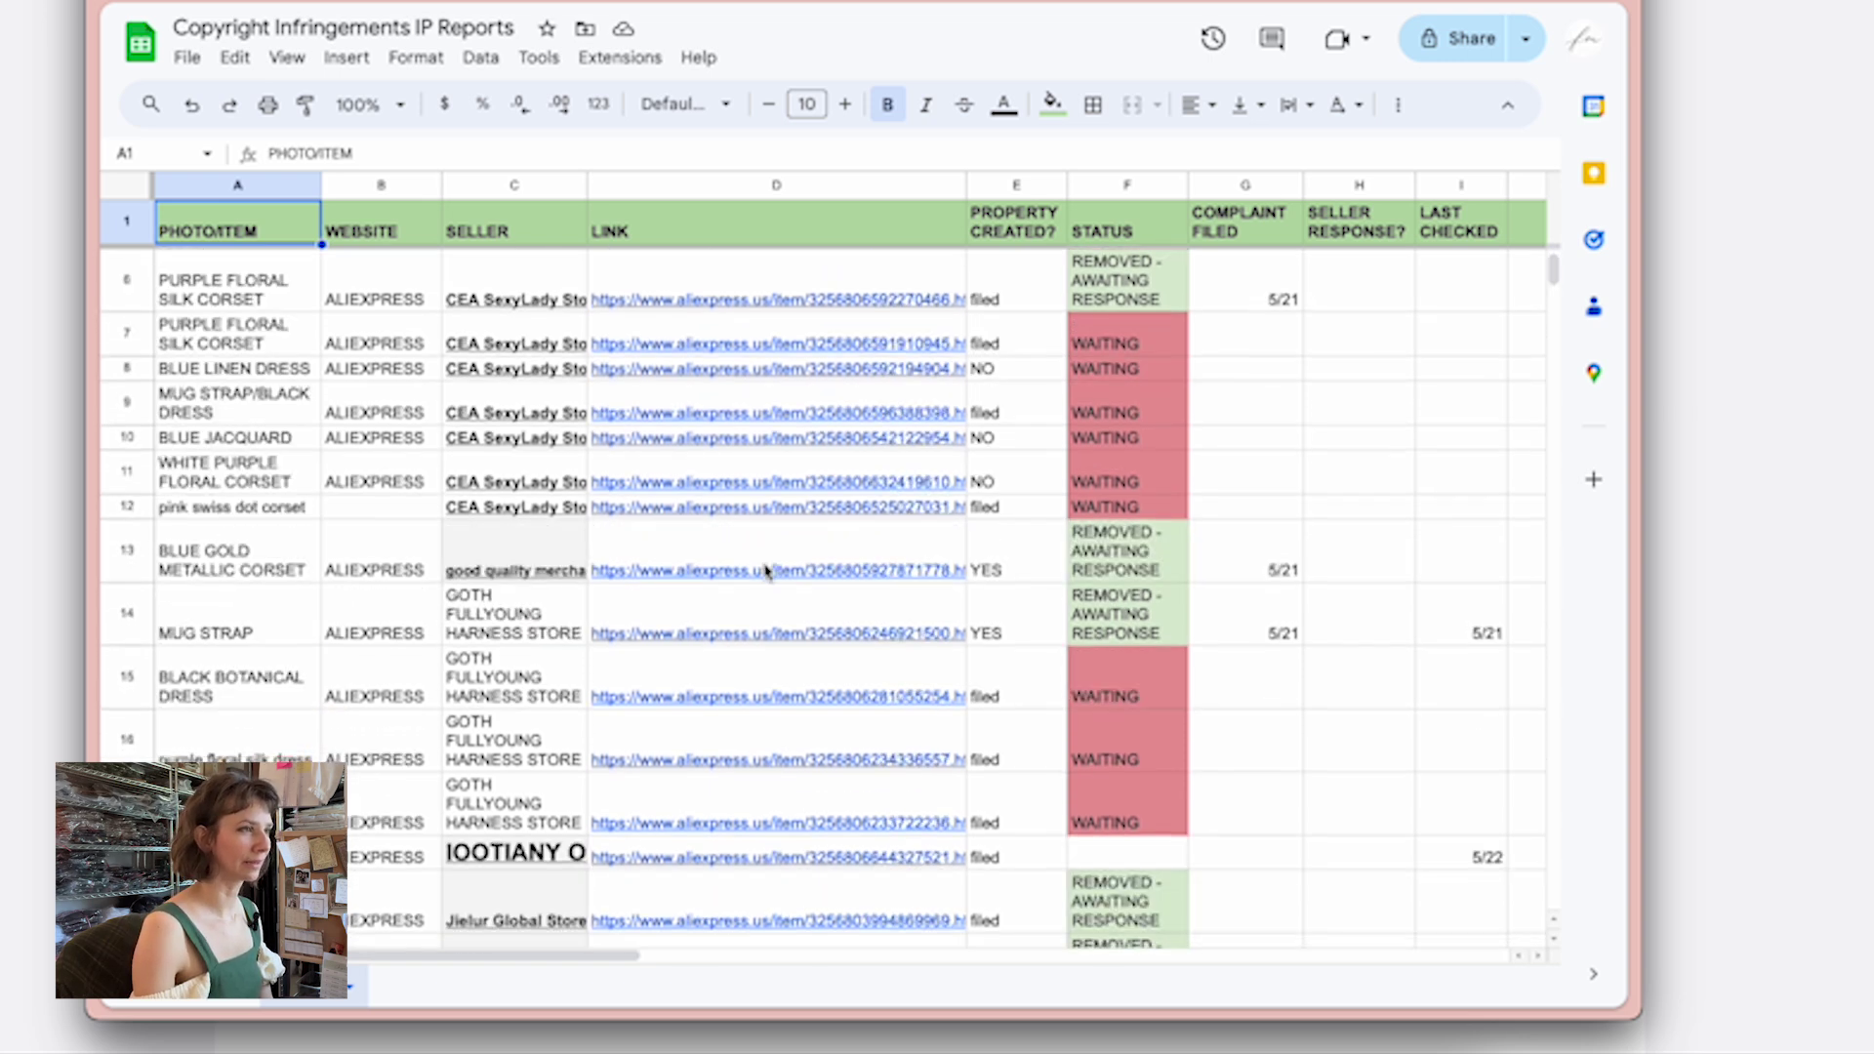
pyautogui.scroll(-5, 766, 571)
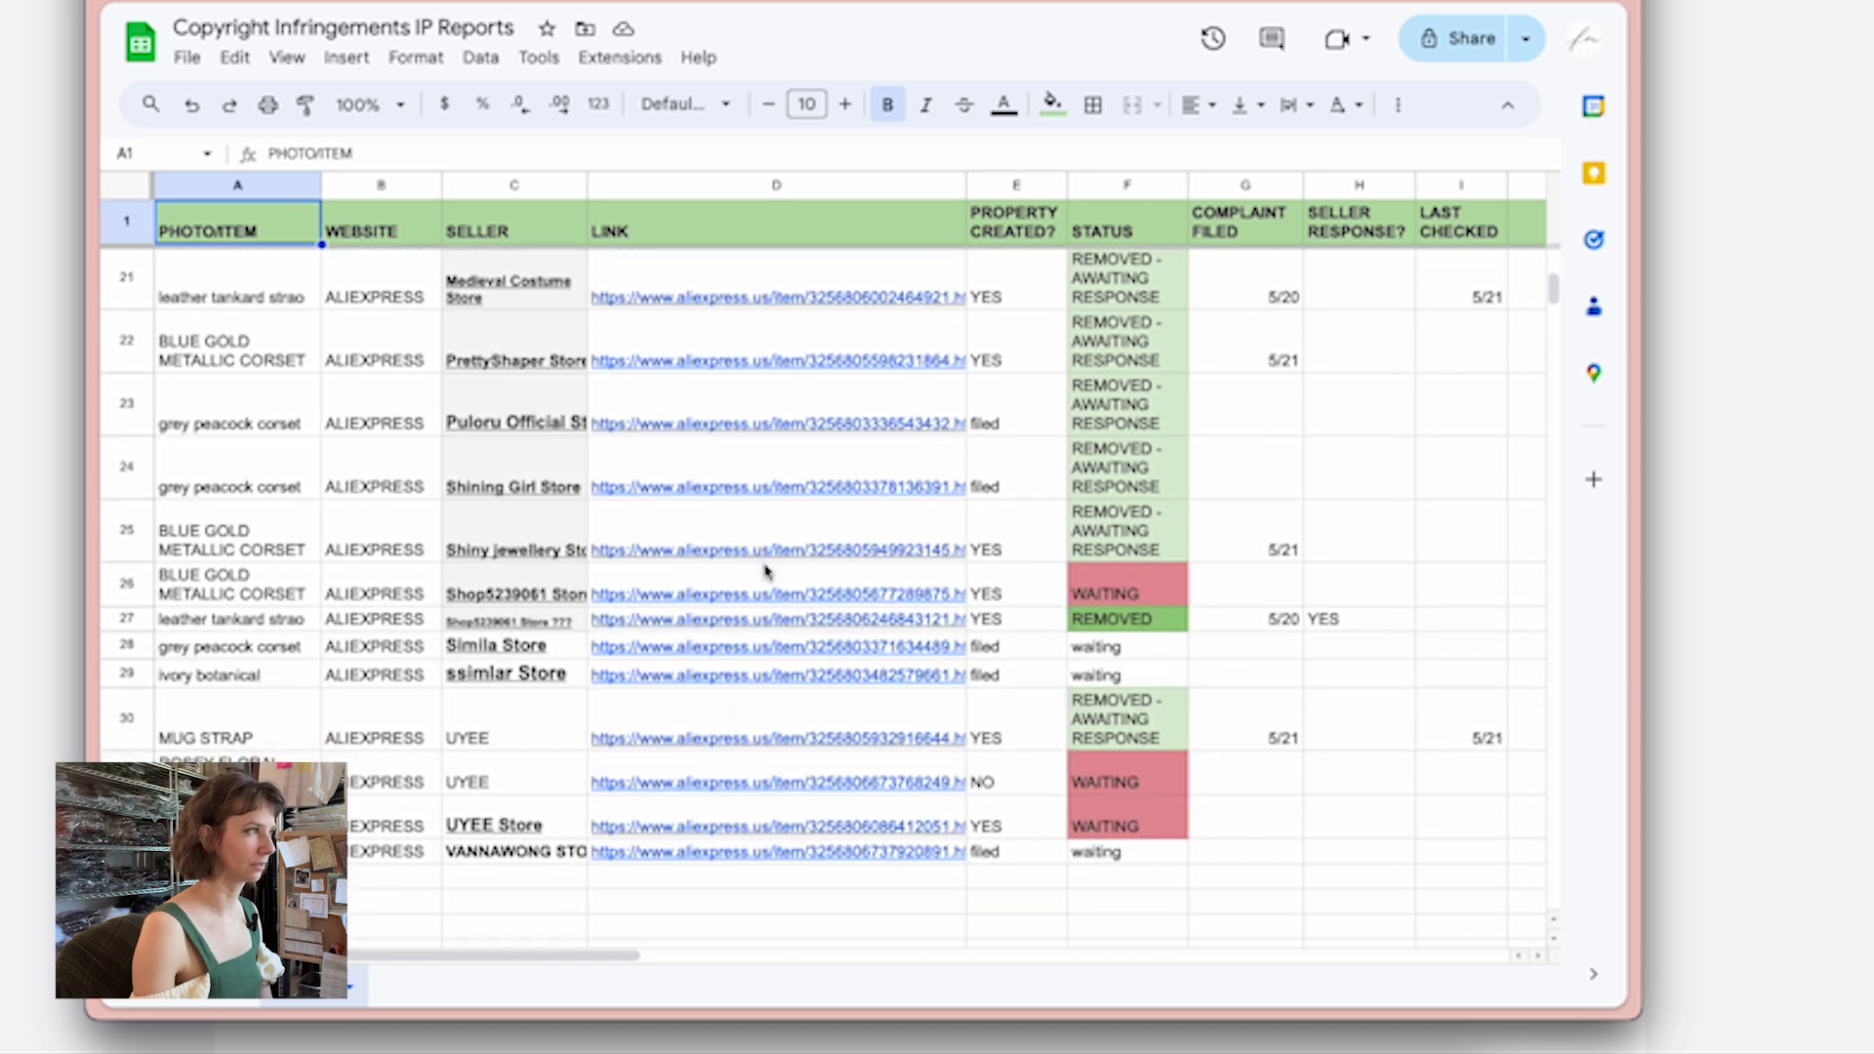
# Open the AliExpress link in row 28 for Simila Store's grey peacock corset and view the listing's product images
pyautogui.moveTo(603, 621)
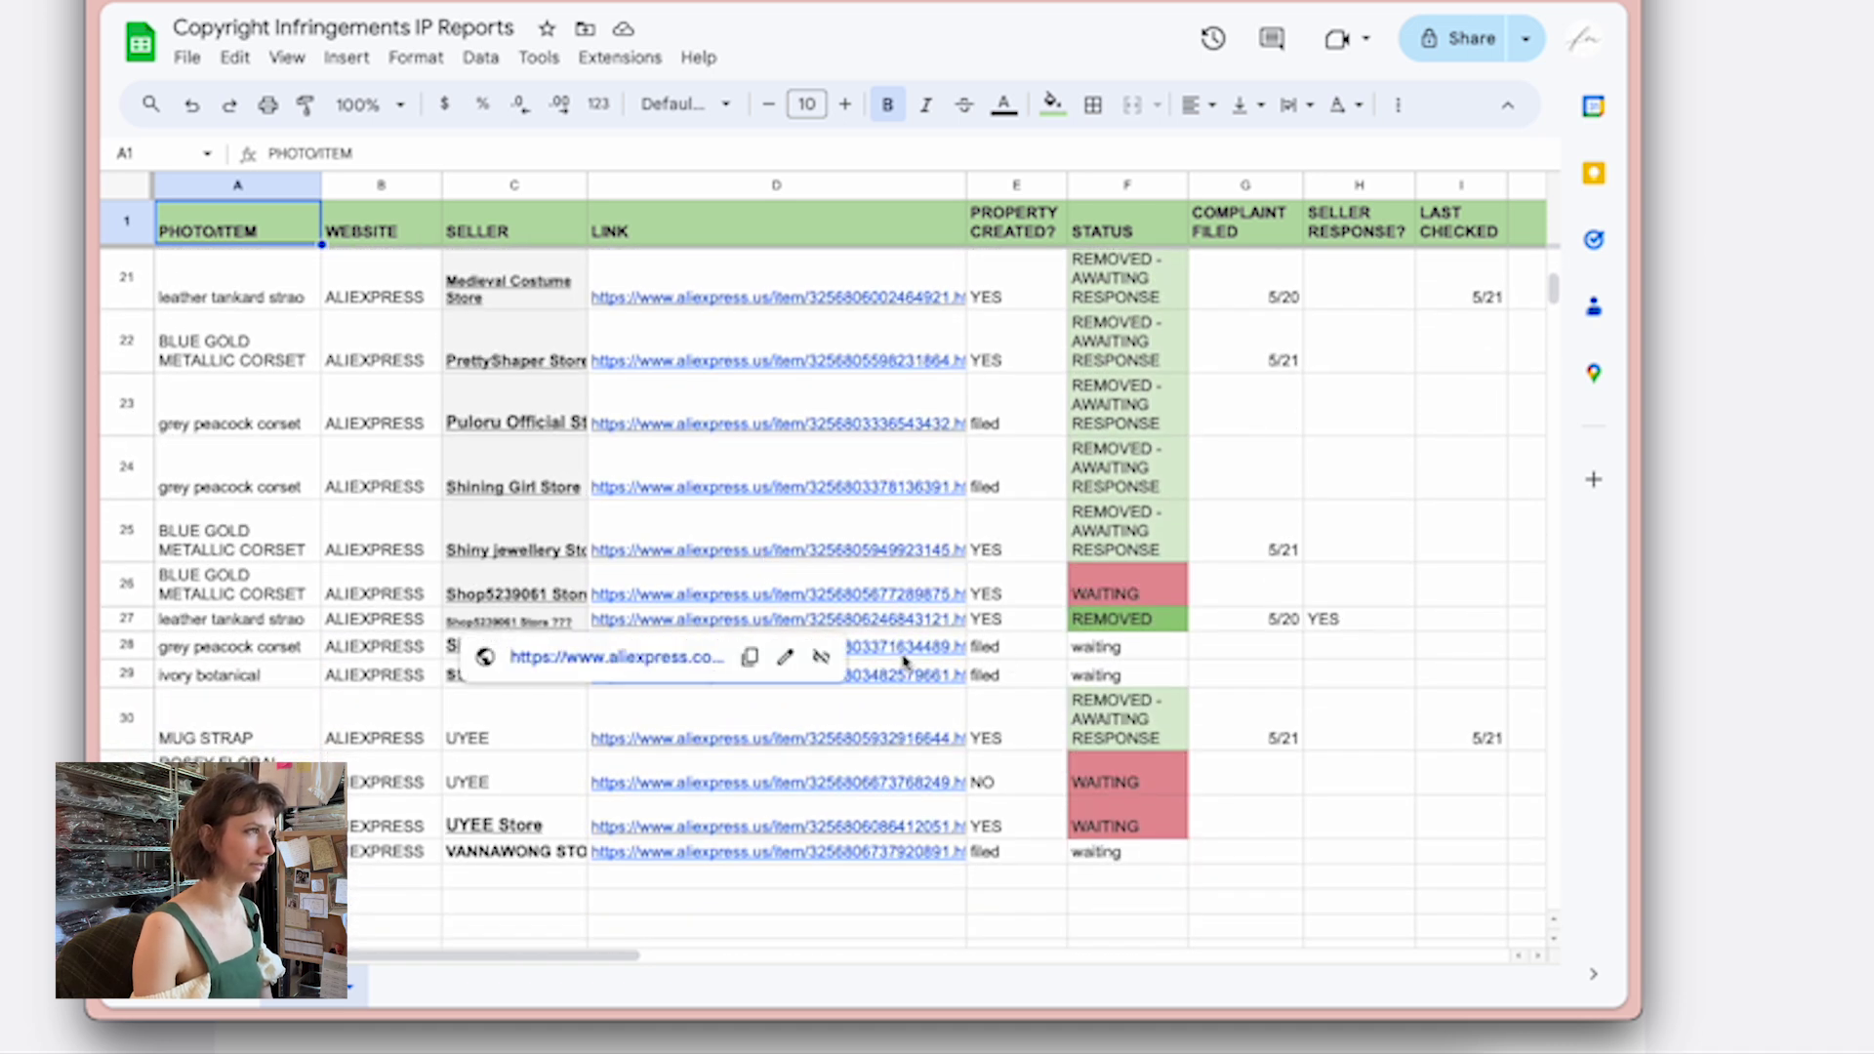
pyautogui.click(908, 649)
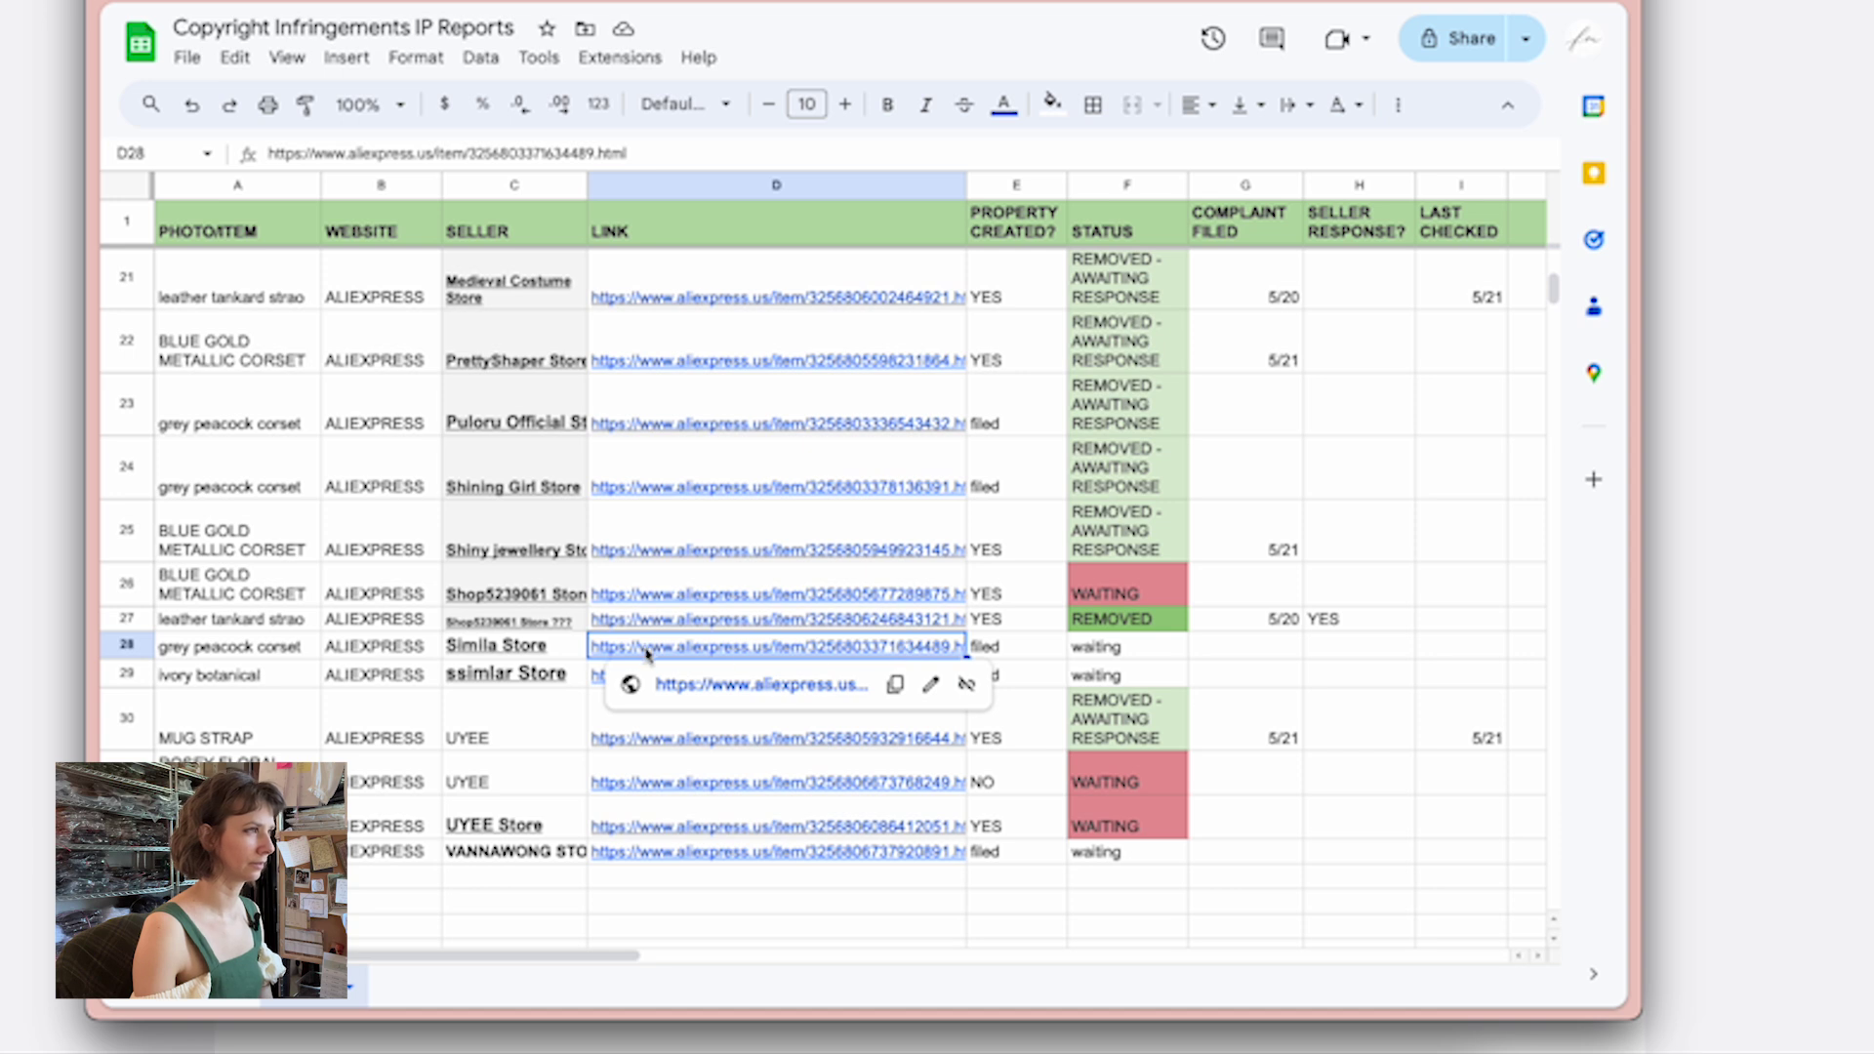
pyautogui.click(733, 685)
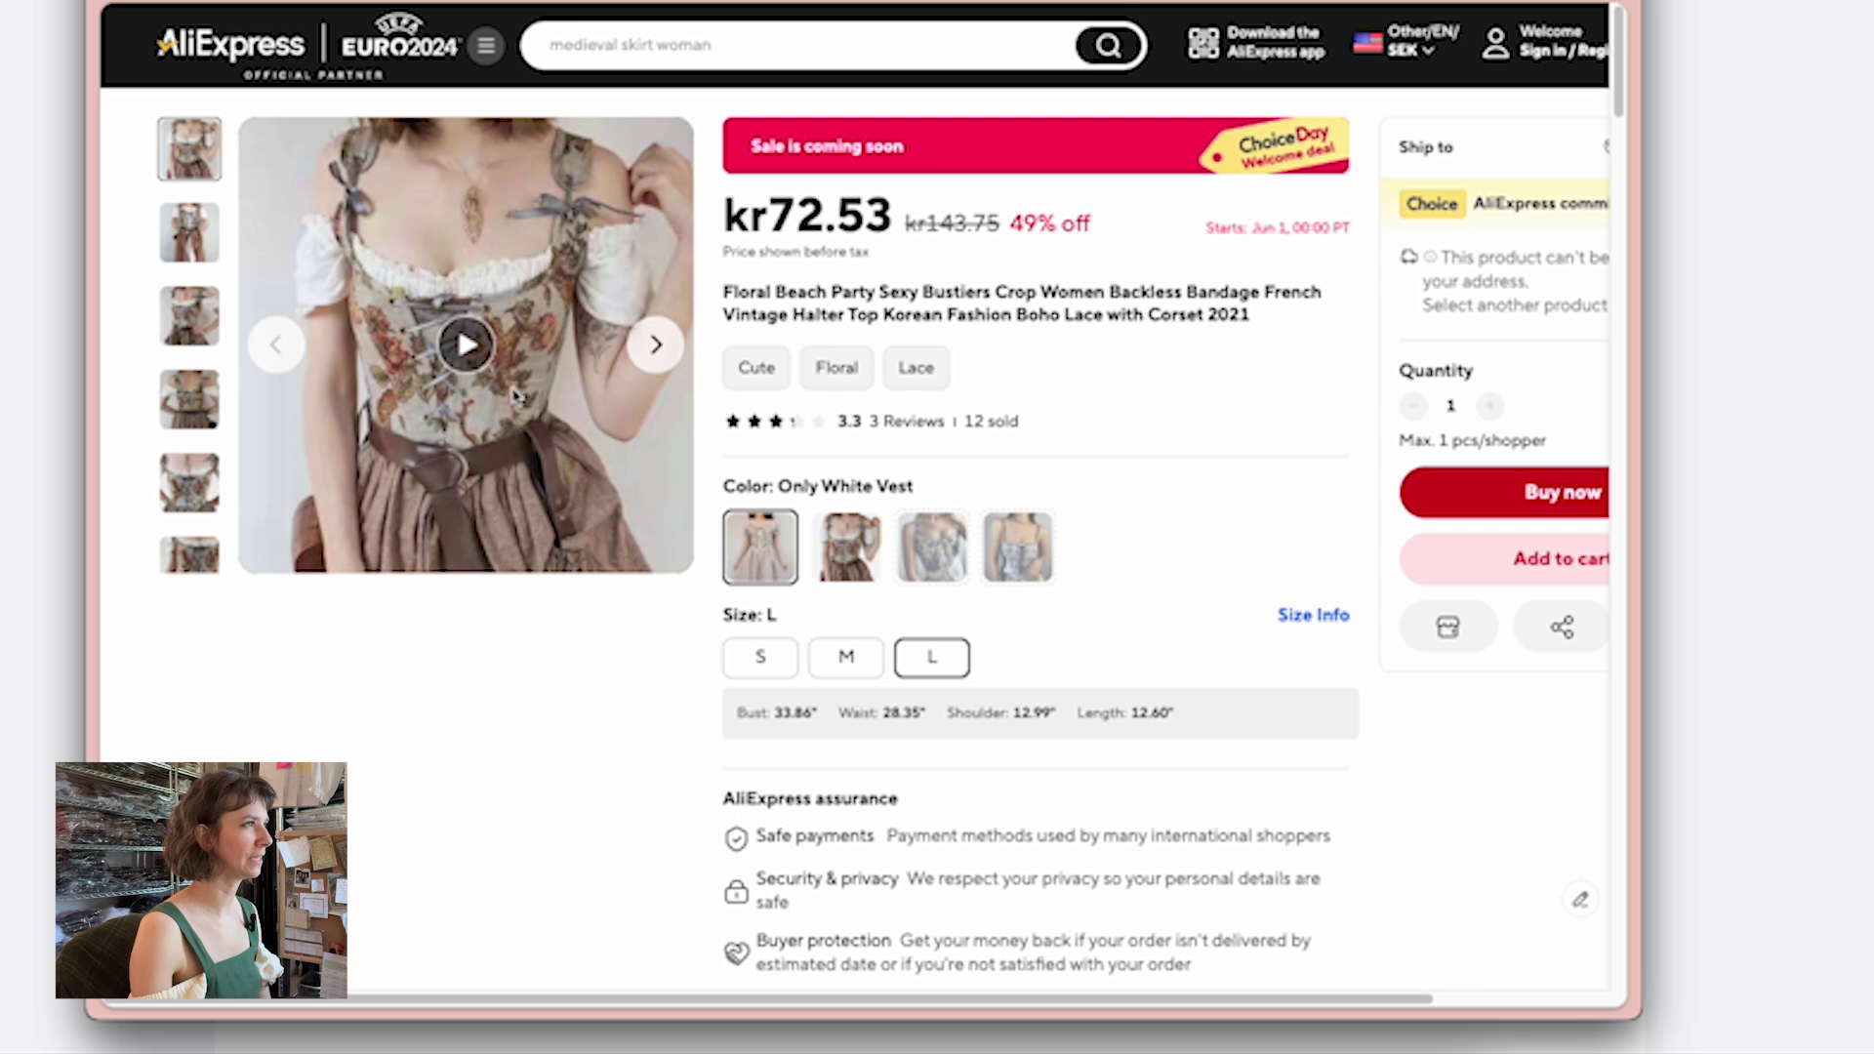
pyautogui.moveTo(195, 325)
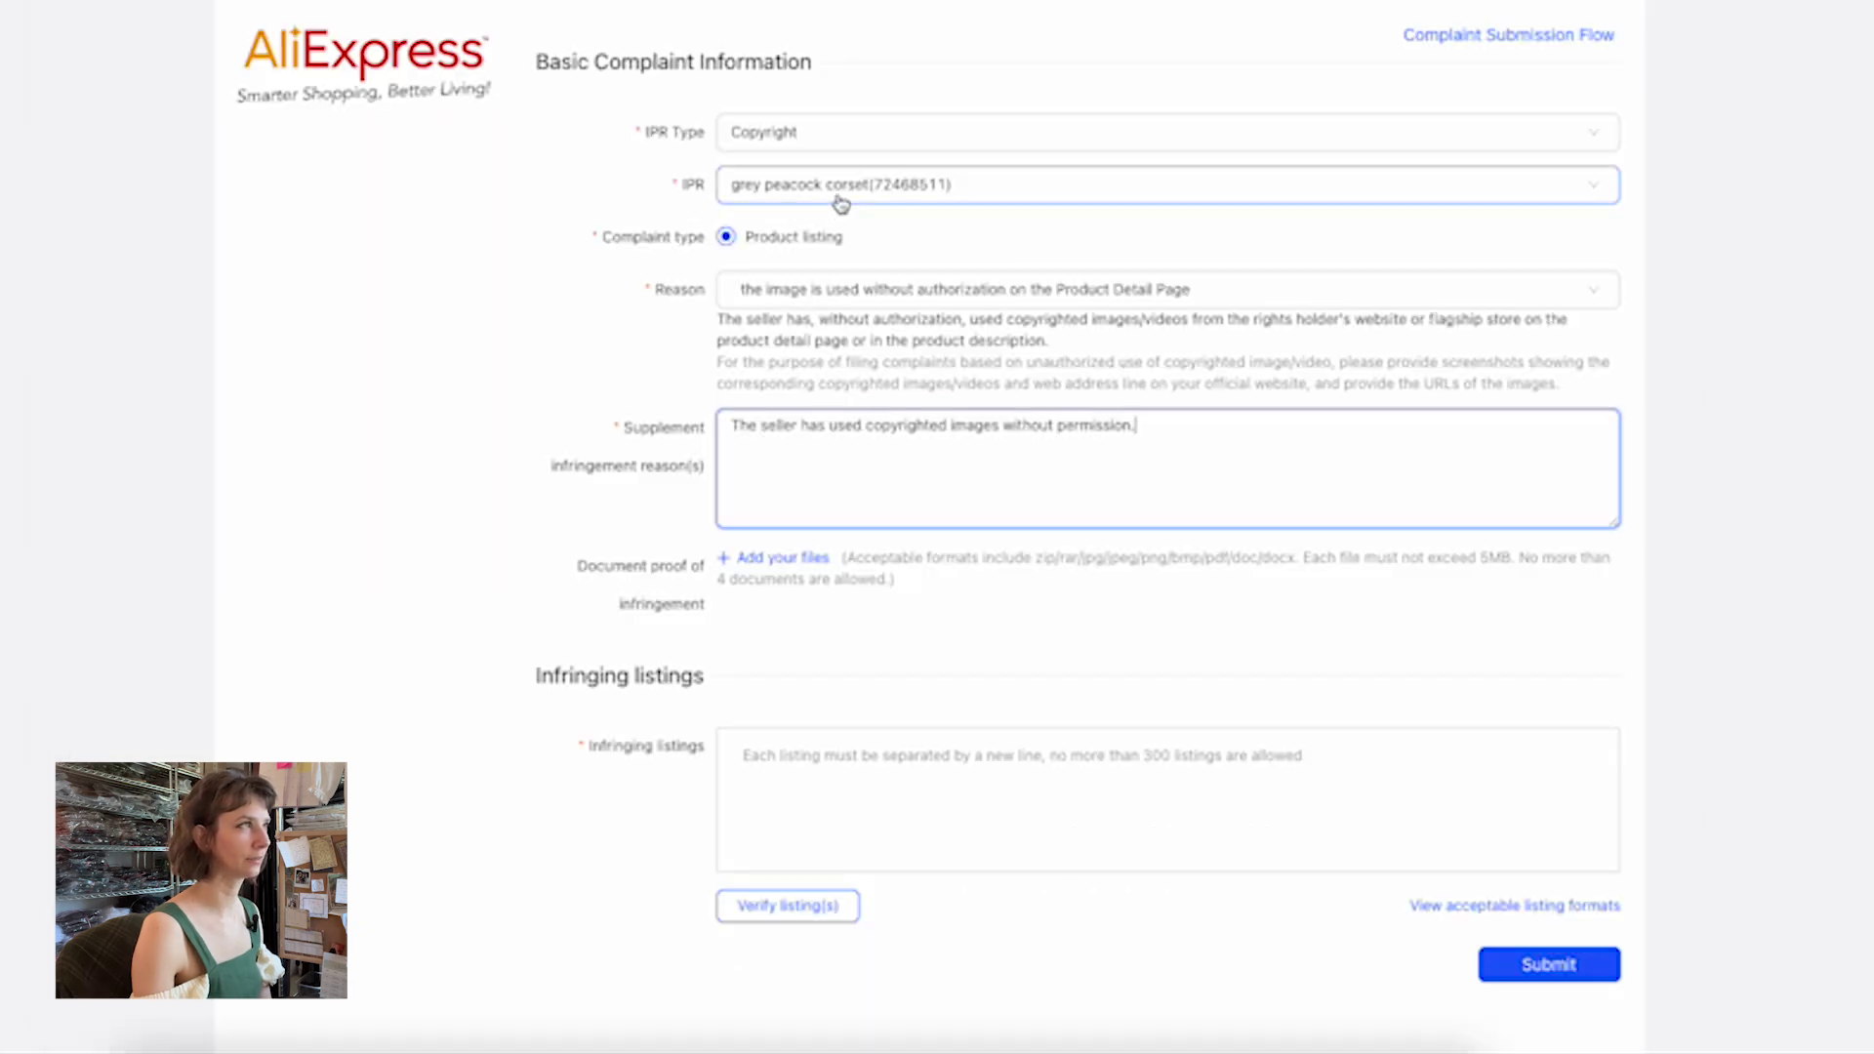
# Return to the complaint form, check the IPR options and keep grey peacock corset selected
pyautogui.click(845, 187)
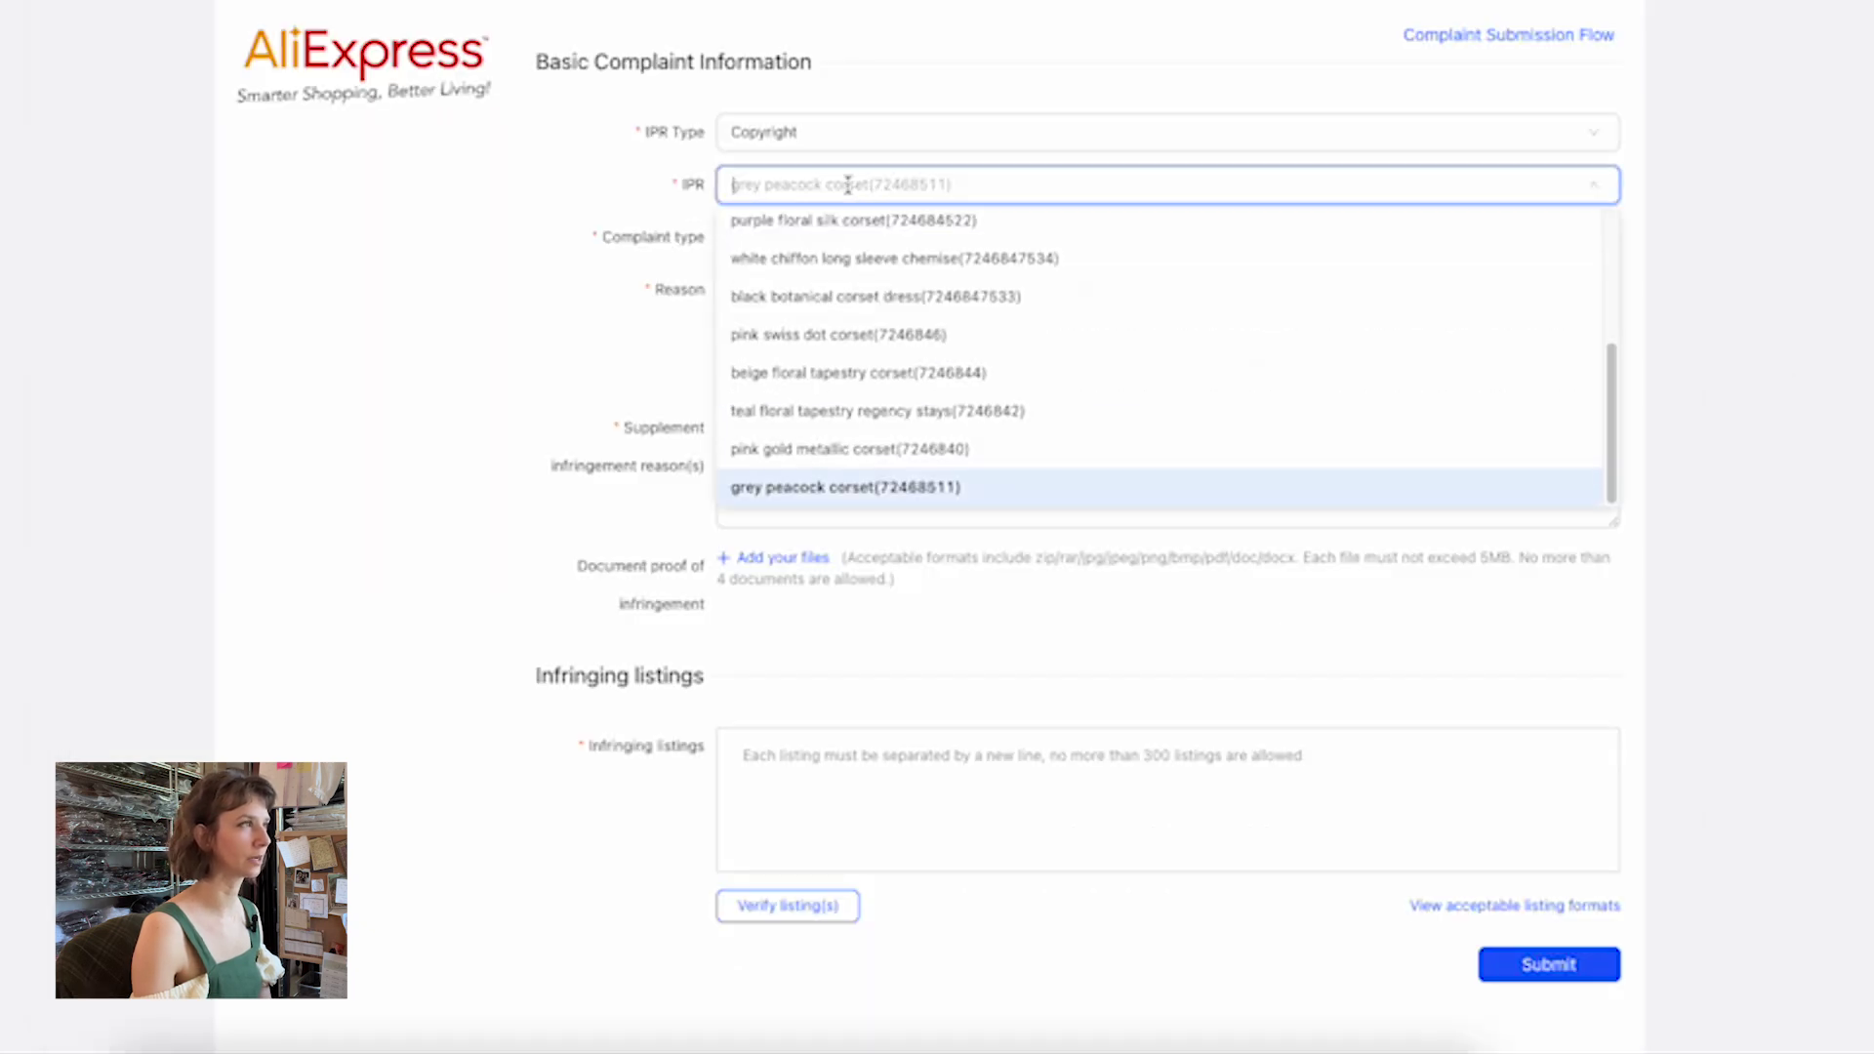
pyautogui.click(896, 494)
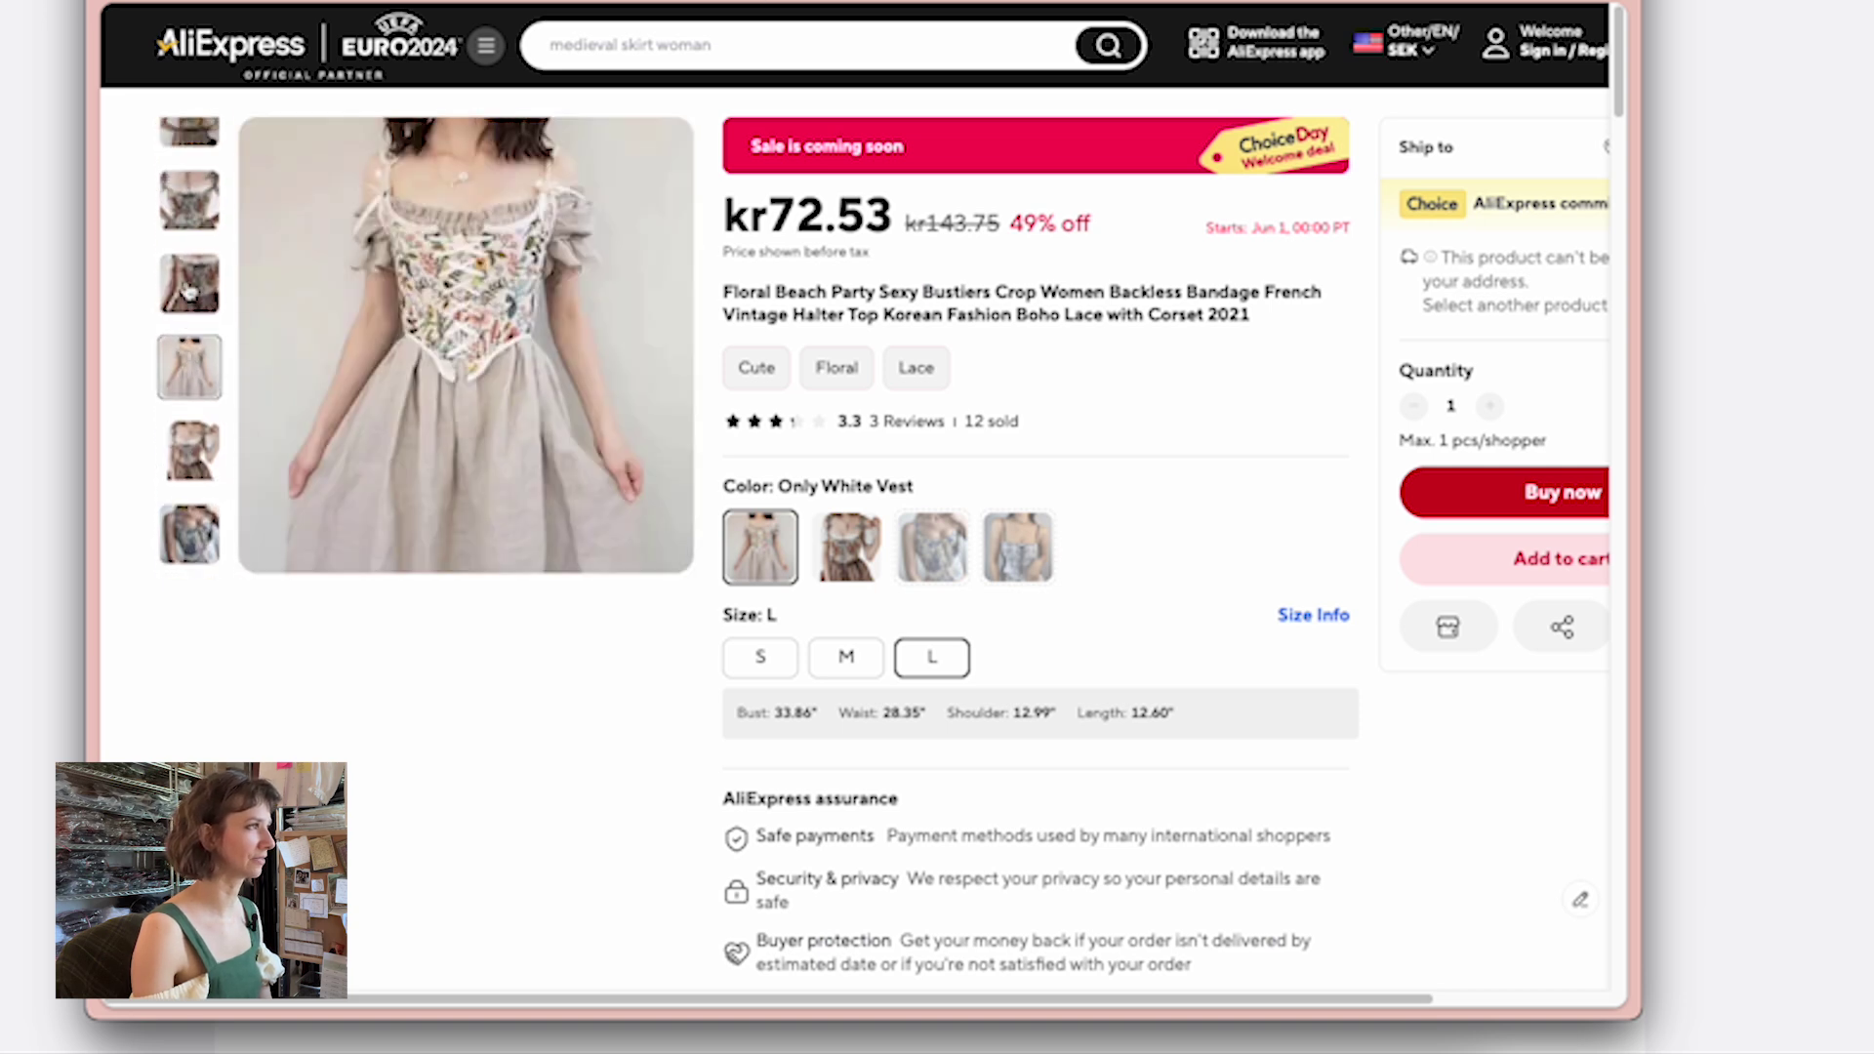
# Find the product description on the AliExpress listing and expand it to show all its content
pyautogui.scroll(-4, 837, 631)
pyautogui.scroll(-10, 837, 631)
pyautogui.scroll(4, 835, 619)
pyautogui.scroll(-15, 833, 615)
pyautogui.scroll(-15, 830, 611)
pyautogui.scroll(-2, 825, 609)
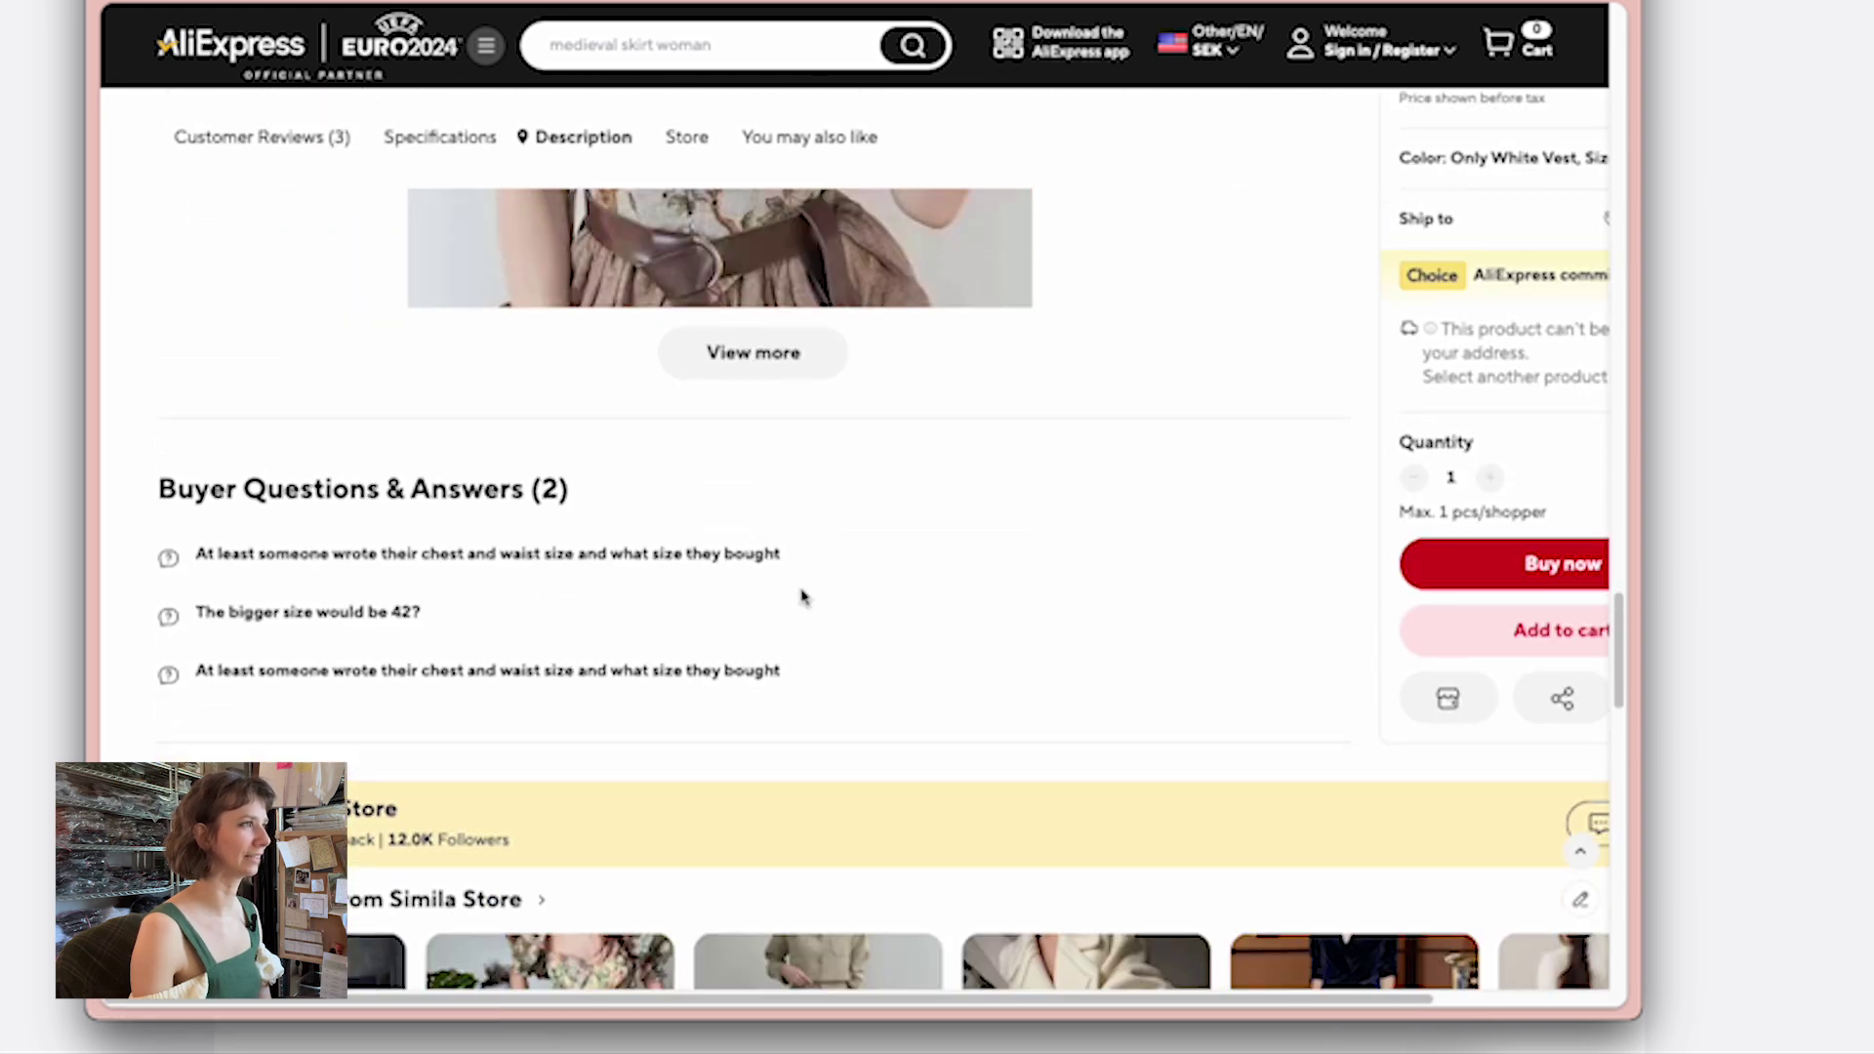
pyautogui.scroll(2, 800, 595)
pyautogui.click(771, 551)
# Examine the corset photos in the expanded description for copyrighted images and return to the main product images
pyautogui.scroll(-5, 796, 583)
pyautogui.scroll(-15, 796, 582)
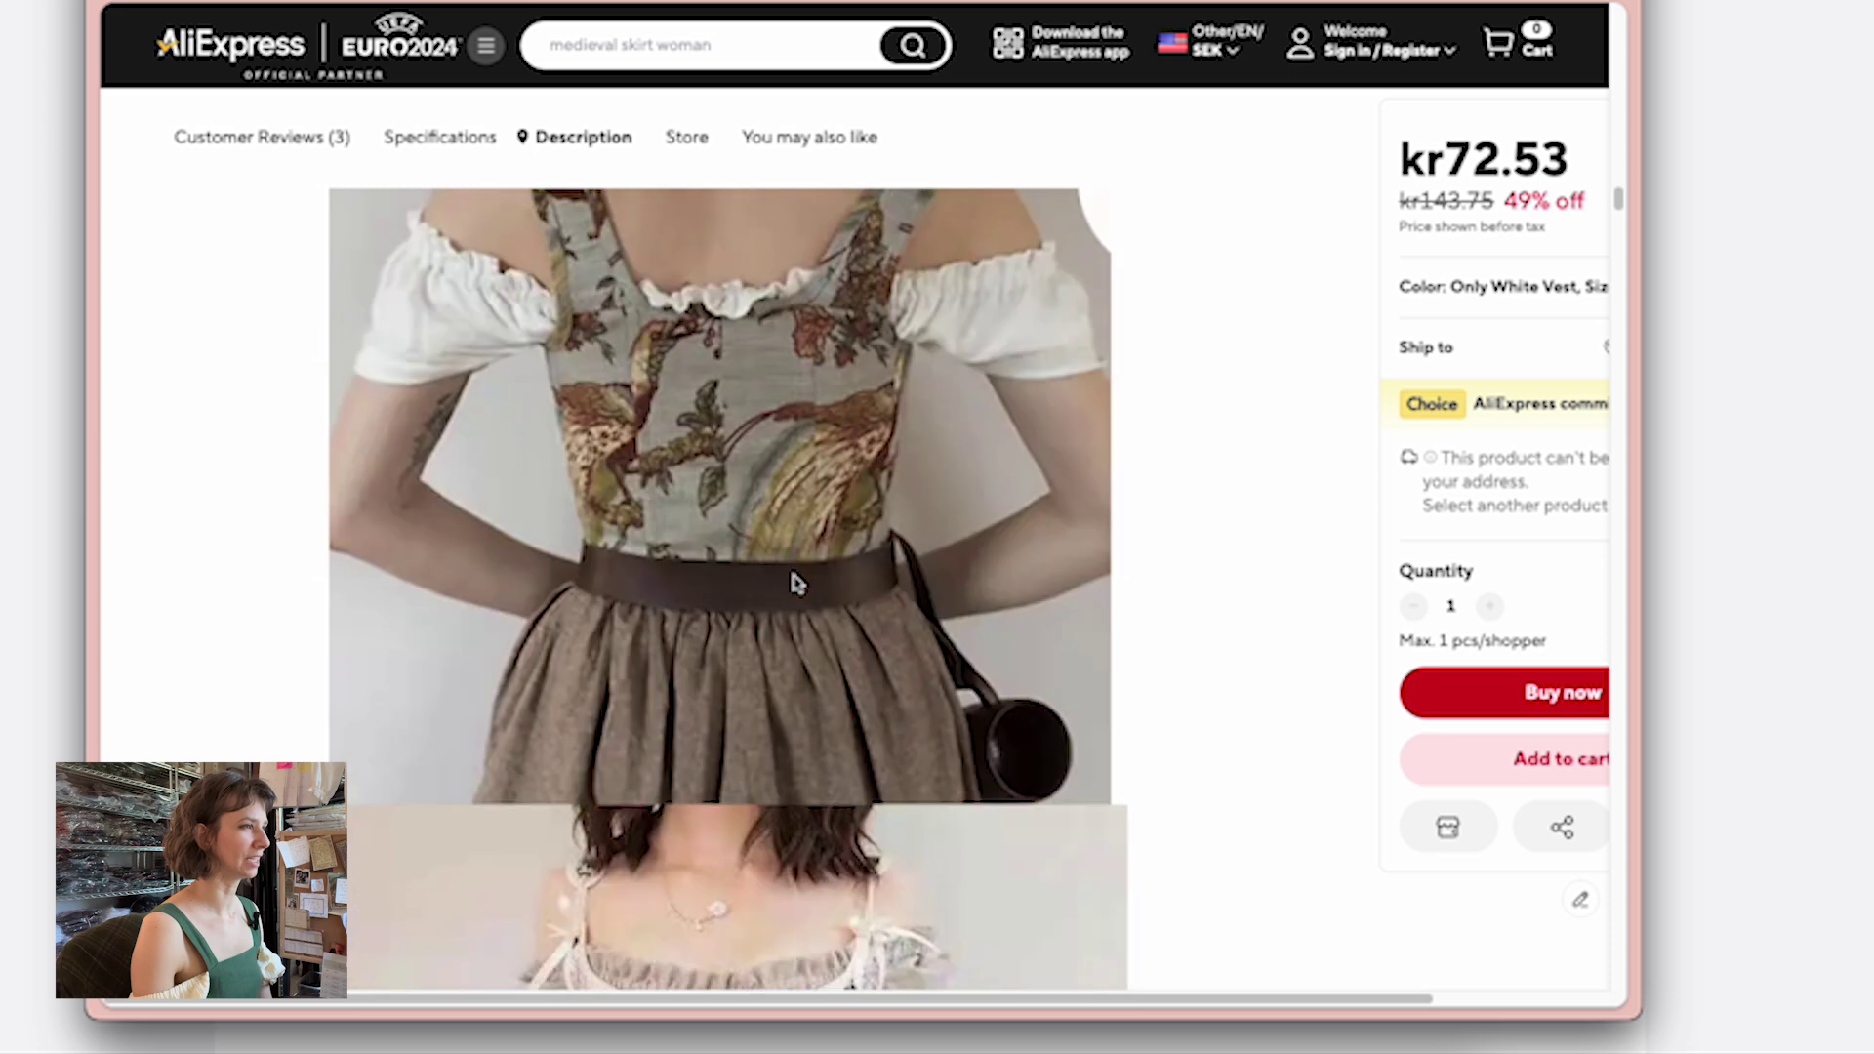
pyautogui.scroll(-15, 796, 583)
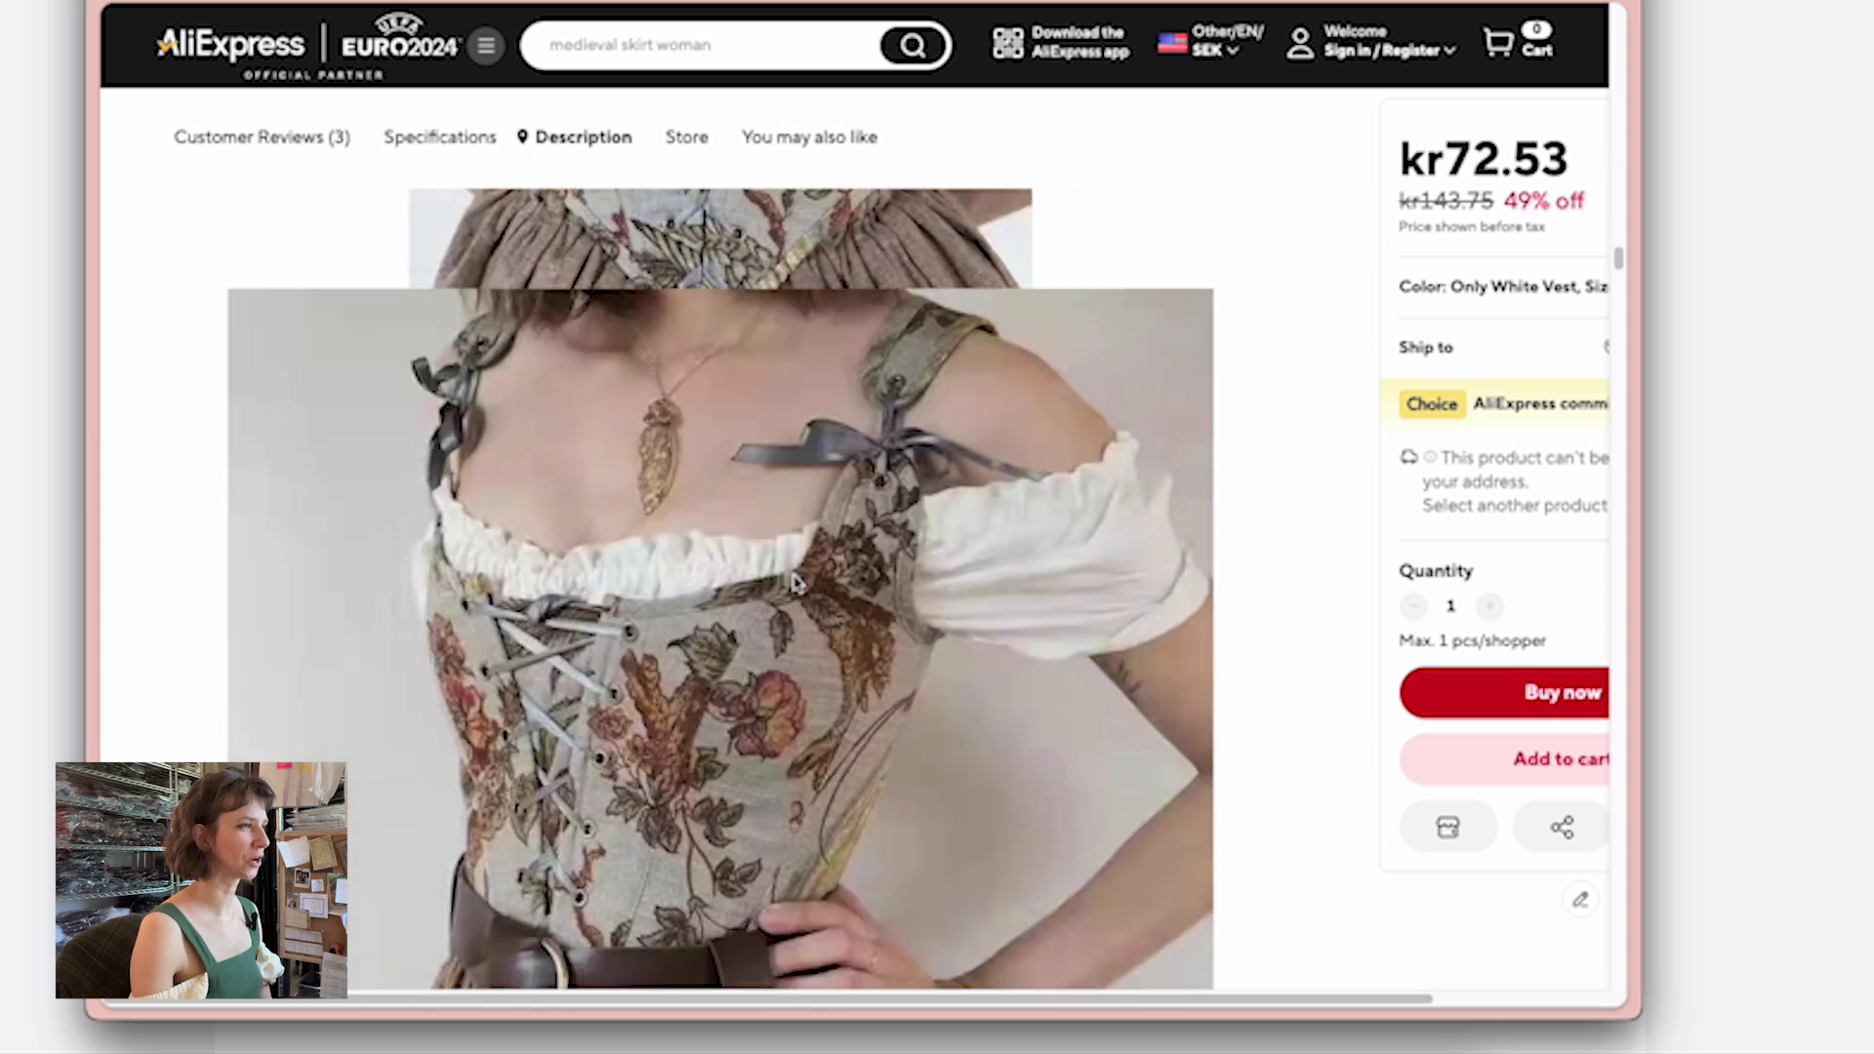
pyautogui.scroll(-15, 795, 583)
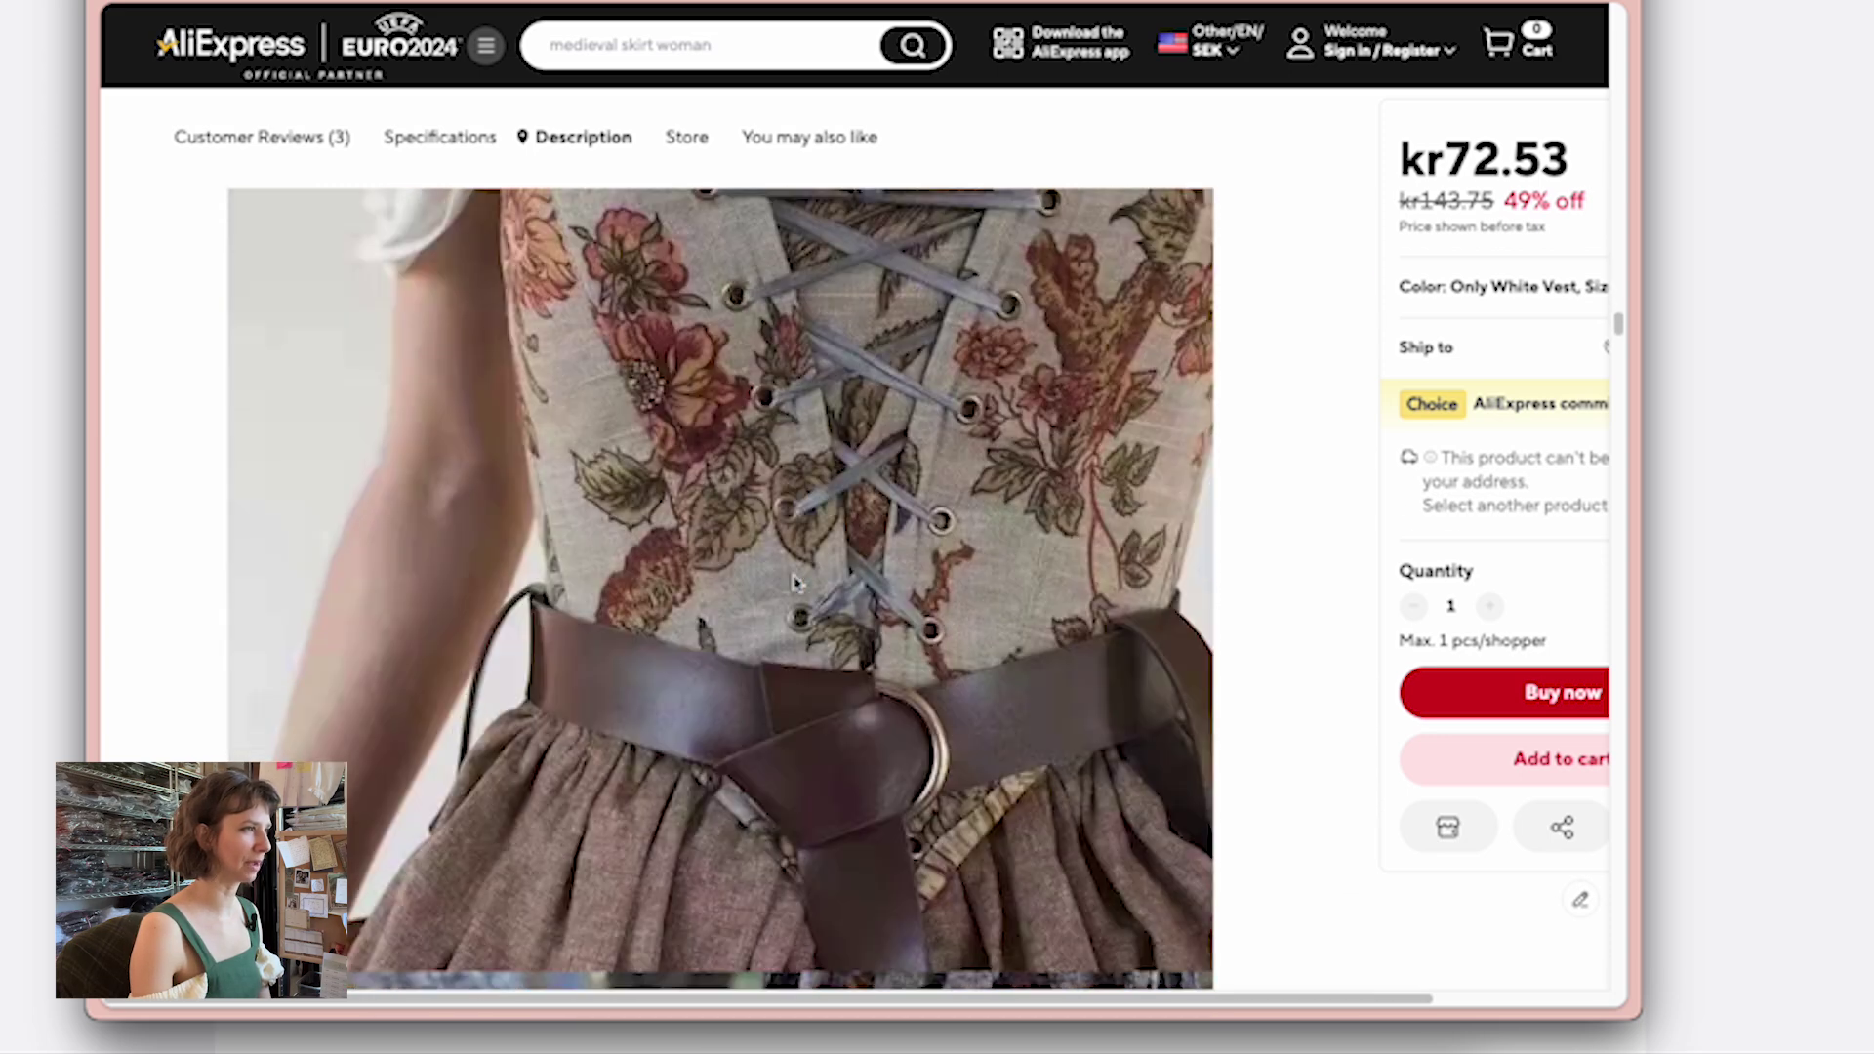
pyautogui.scroll(-12, 795, 582)
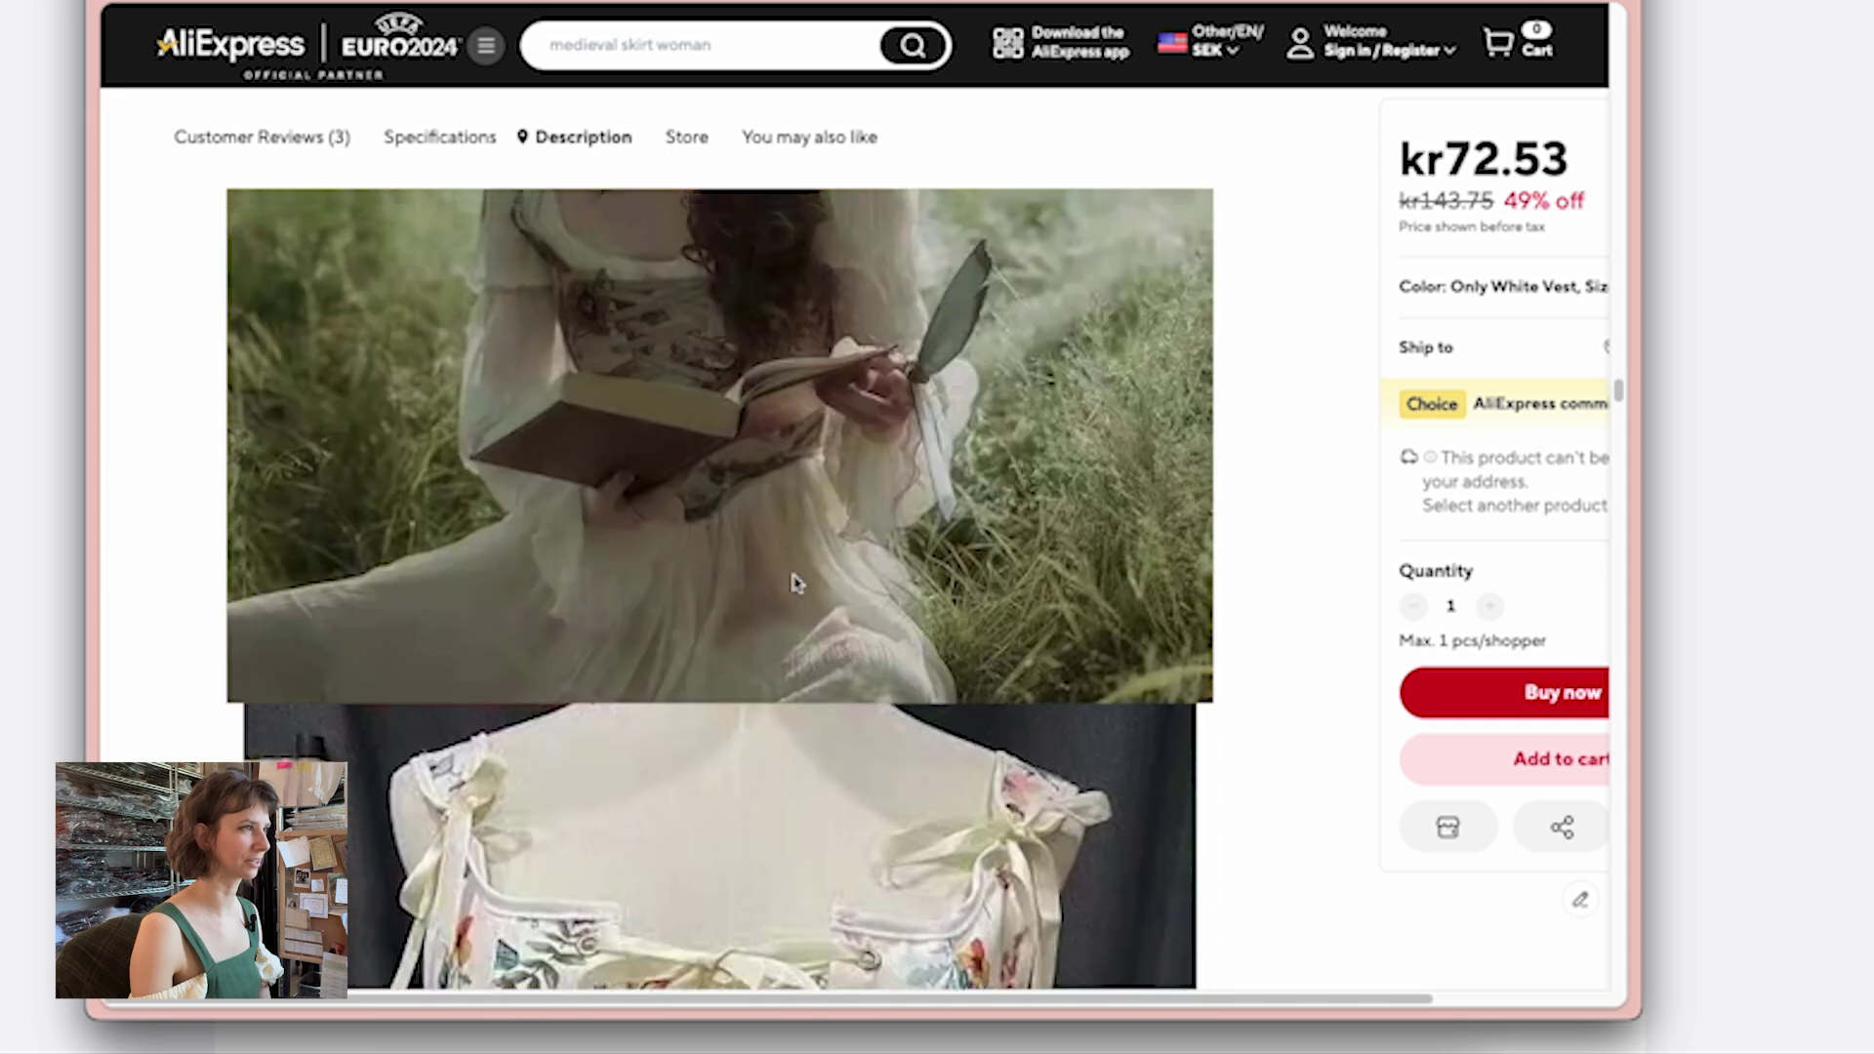
pyautogui.scroll(15, 795, 583)
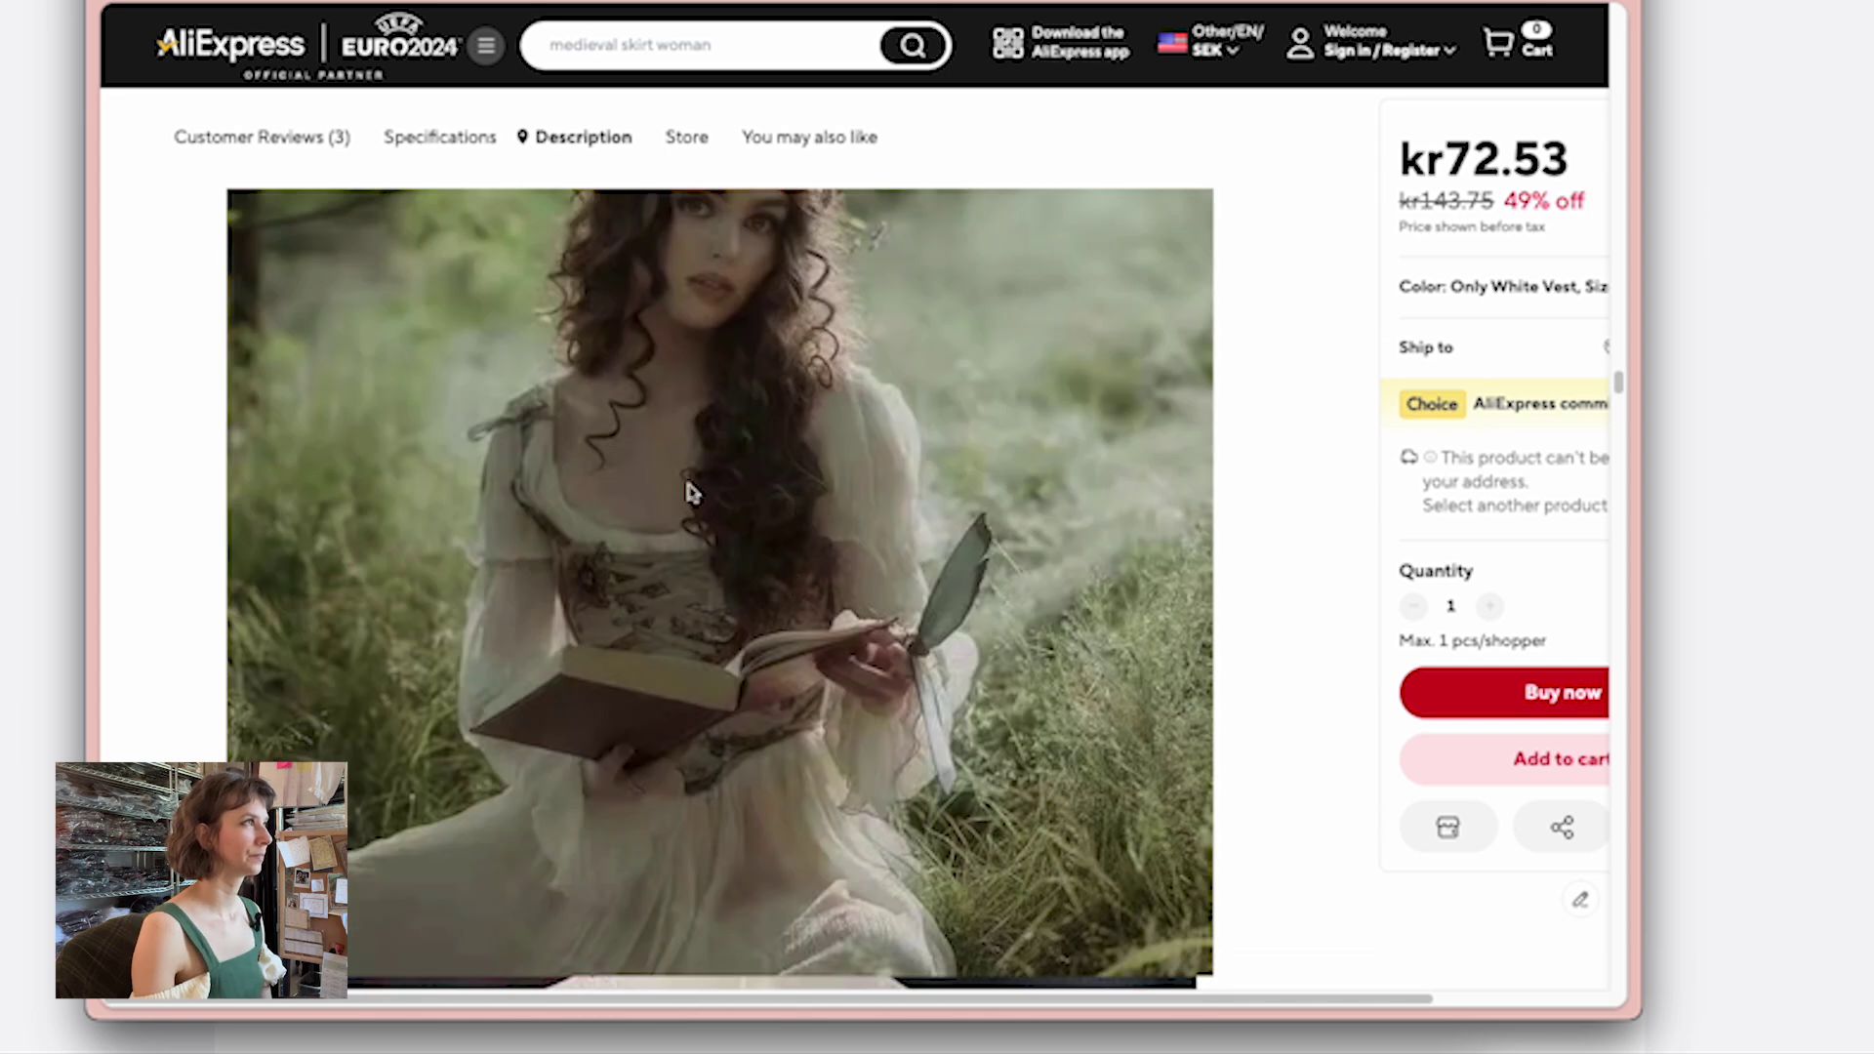
pyautogui.scroll(15, 839, 468)
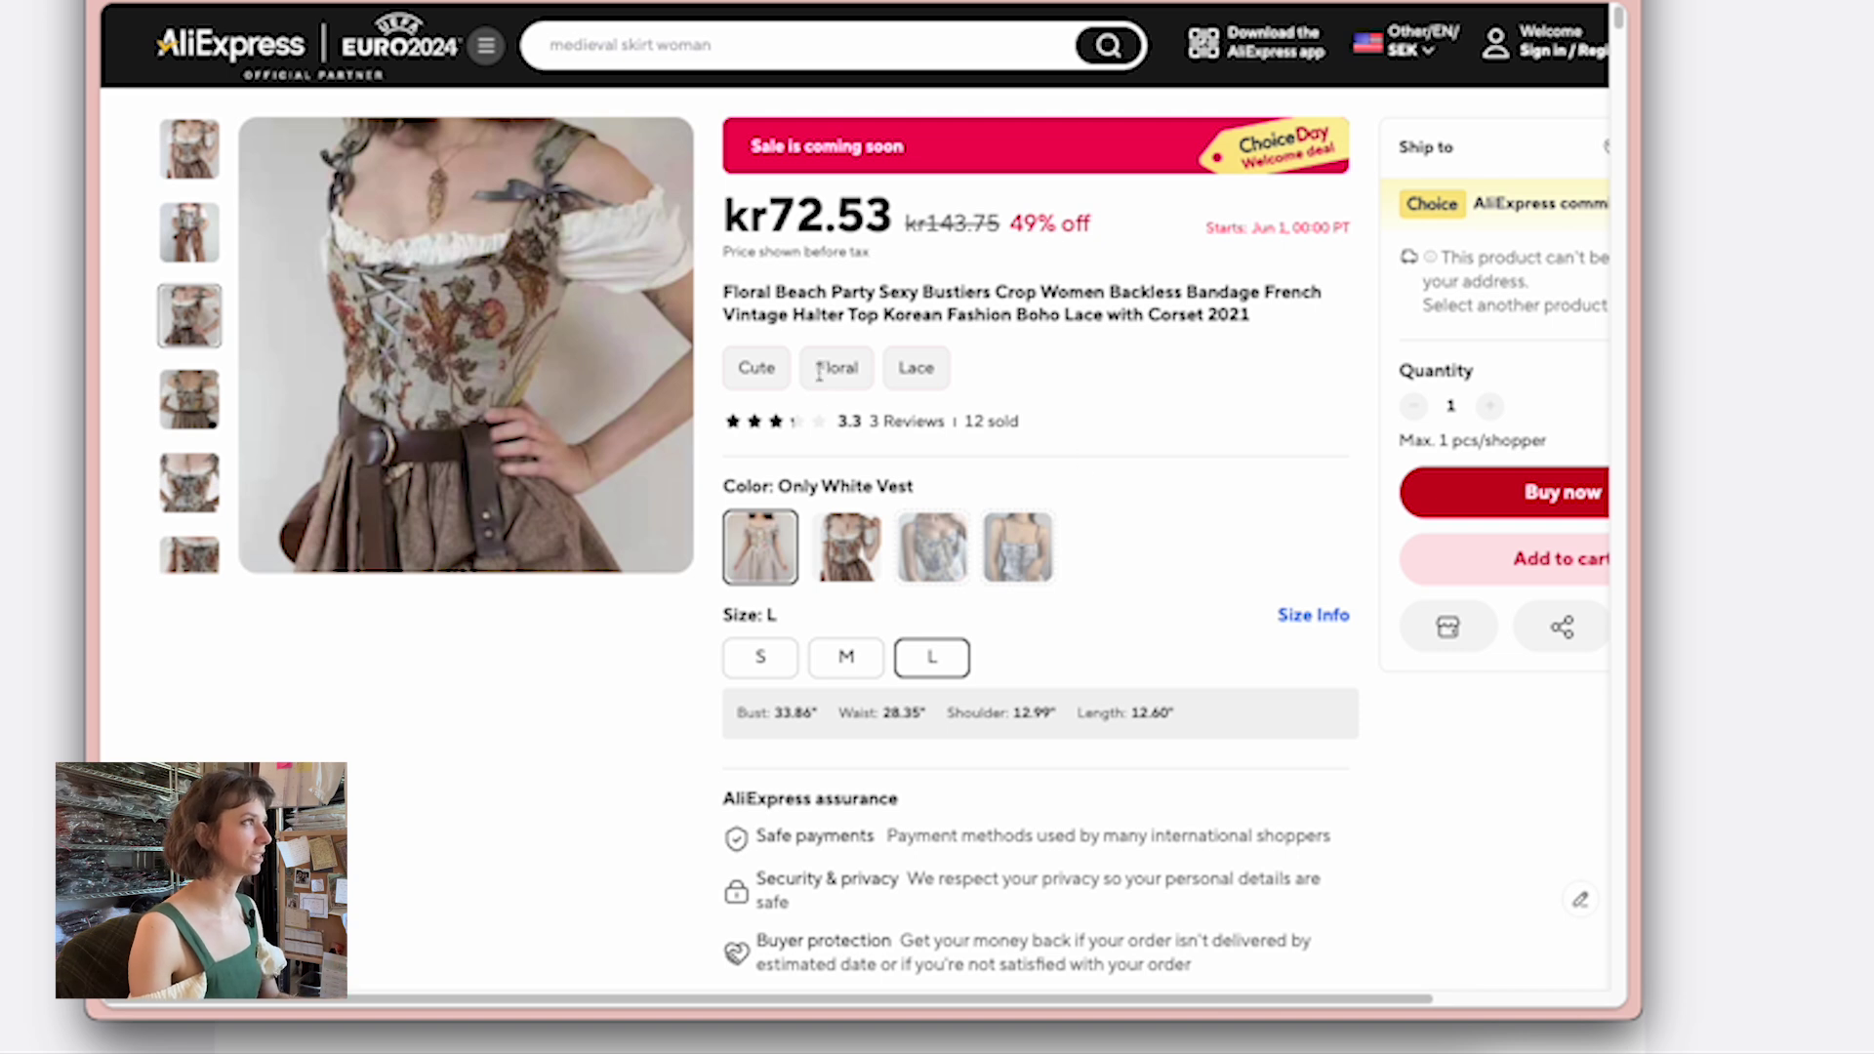
# Capture a screenshot of the listing's images, title, price and options, and attach it to the complaint as document proof of infringement
pyautogui.moveTo(130, 97); pyautogui.dragTo(1387, 701)
pyautogui.moveTo(1388, 702); pyautogui.dragTo(1388, 692)
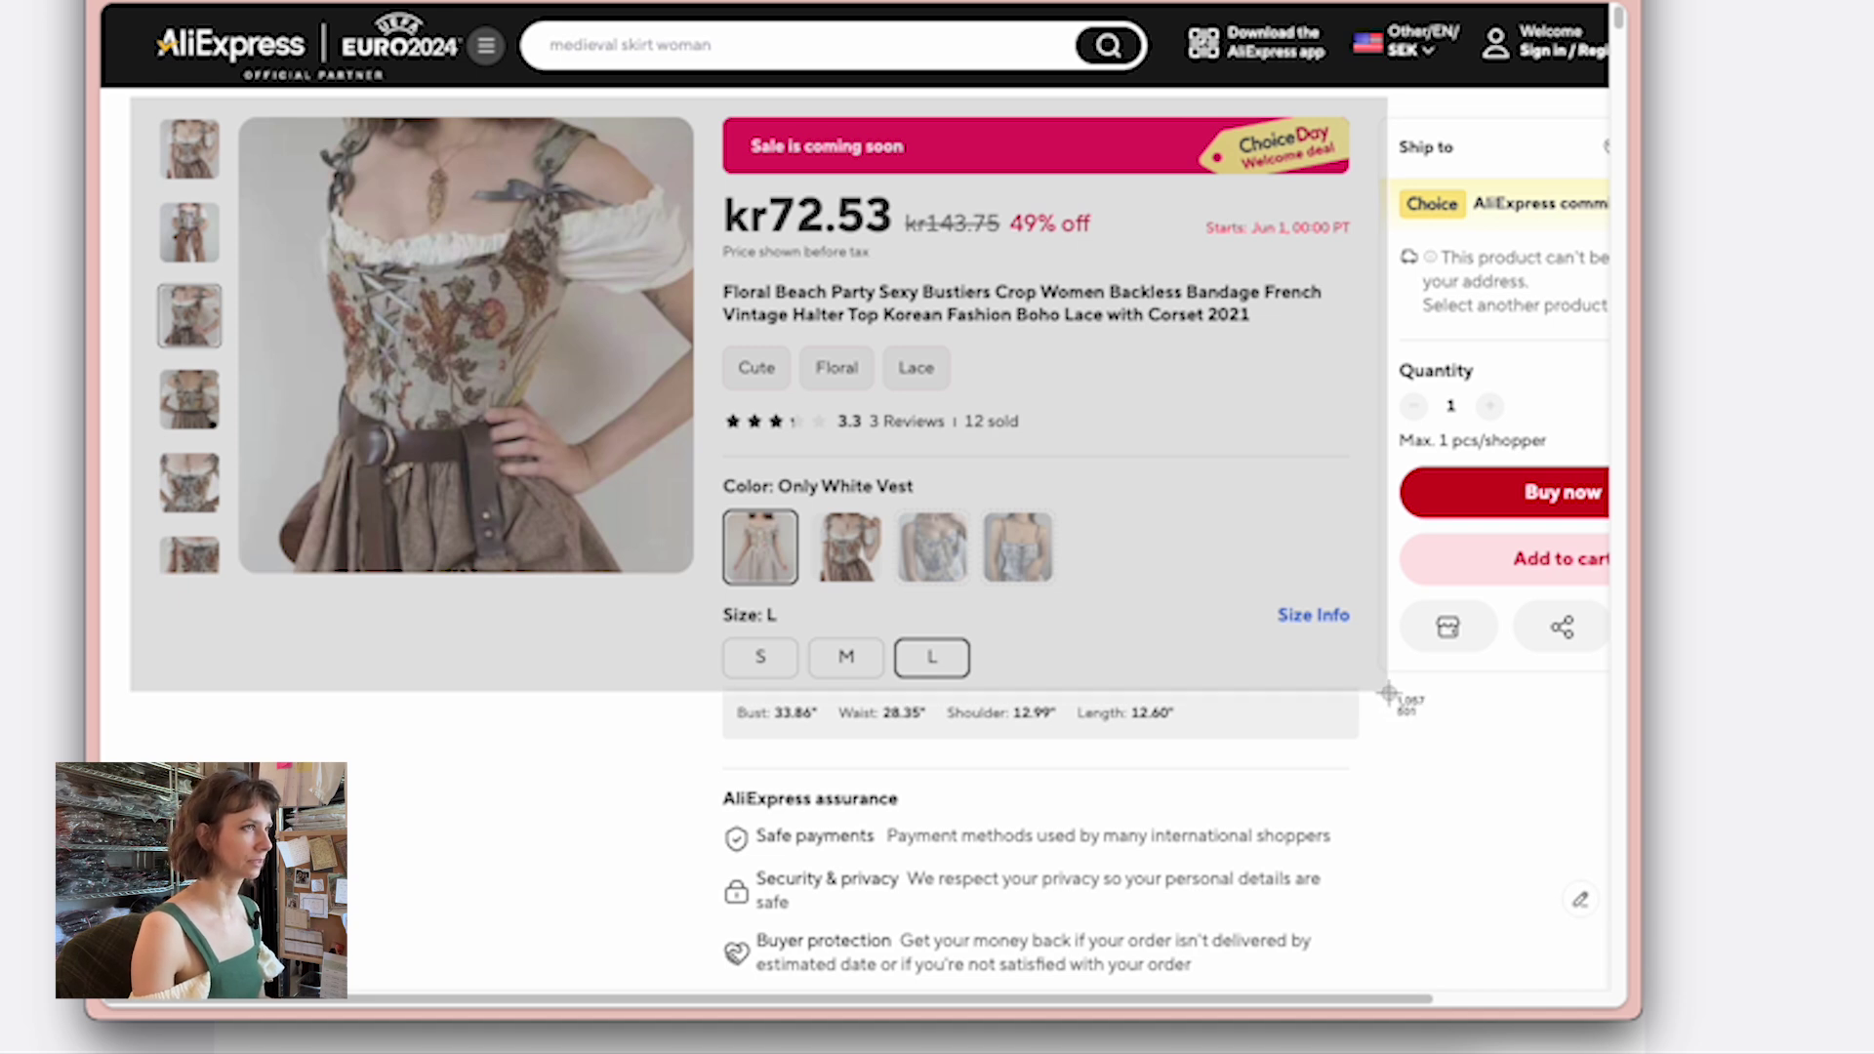
pyautogui.moveTo(1388, 692); pyautogui.dragTo(1388, 692)
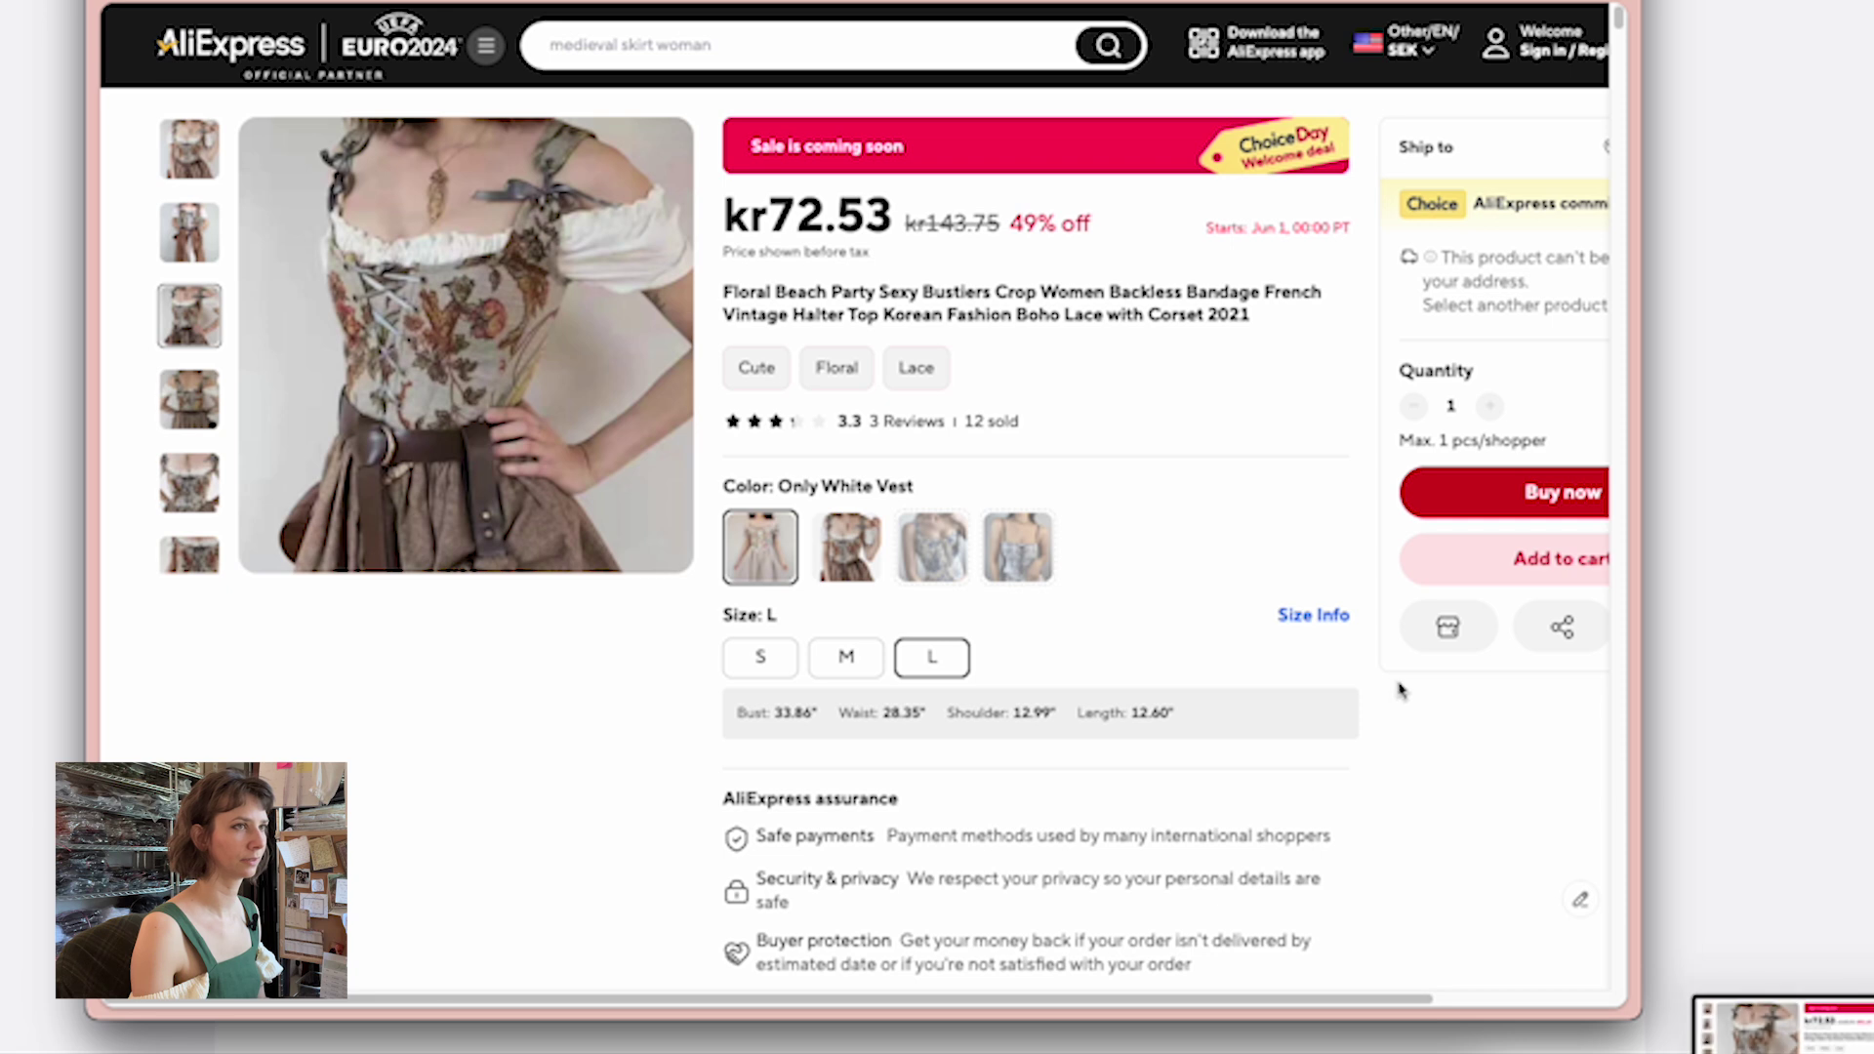
pyautogui.click(1742, 646)
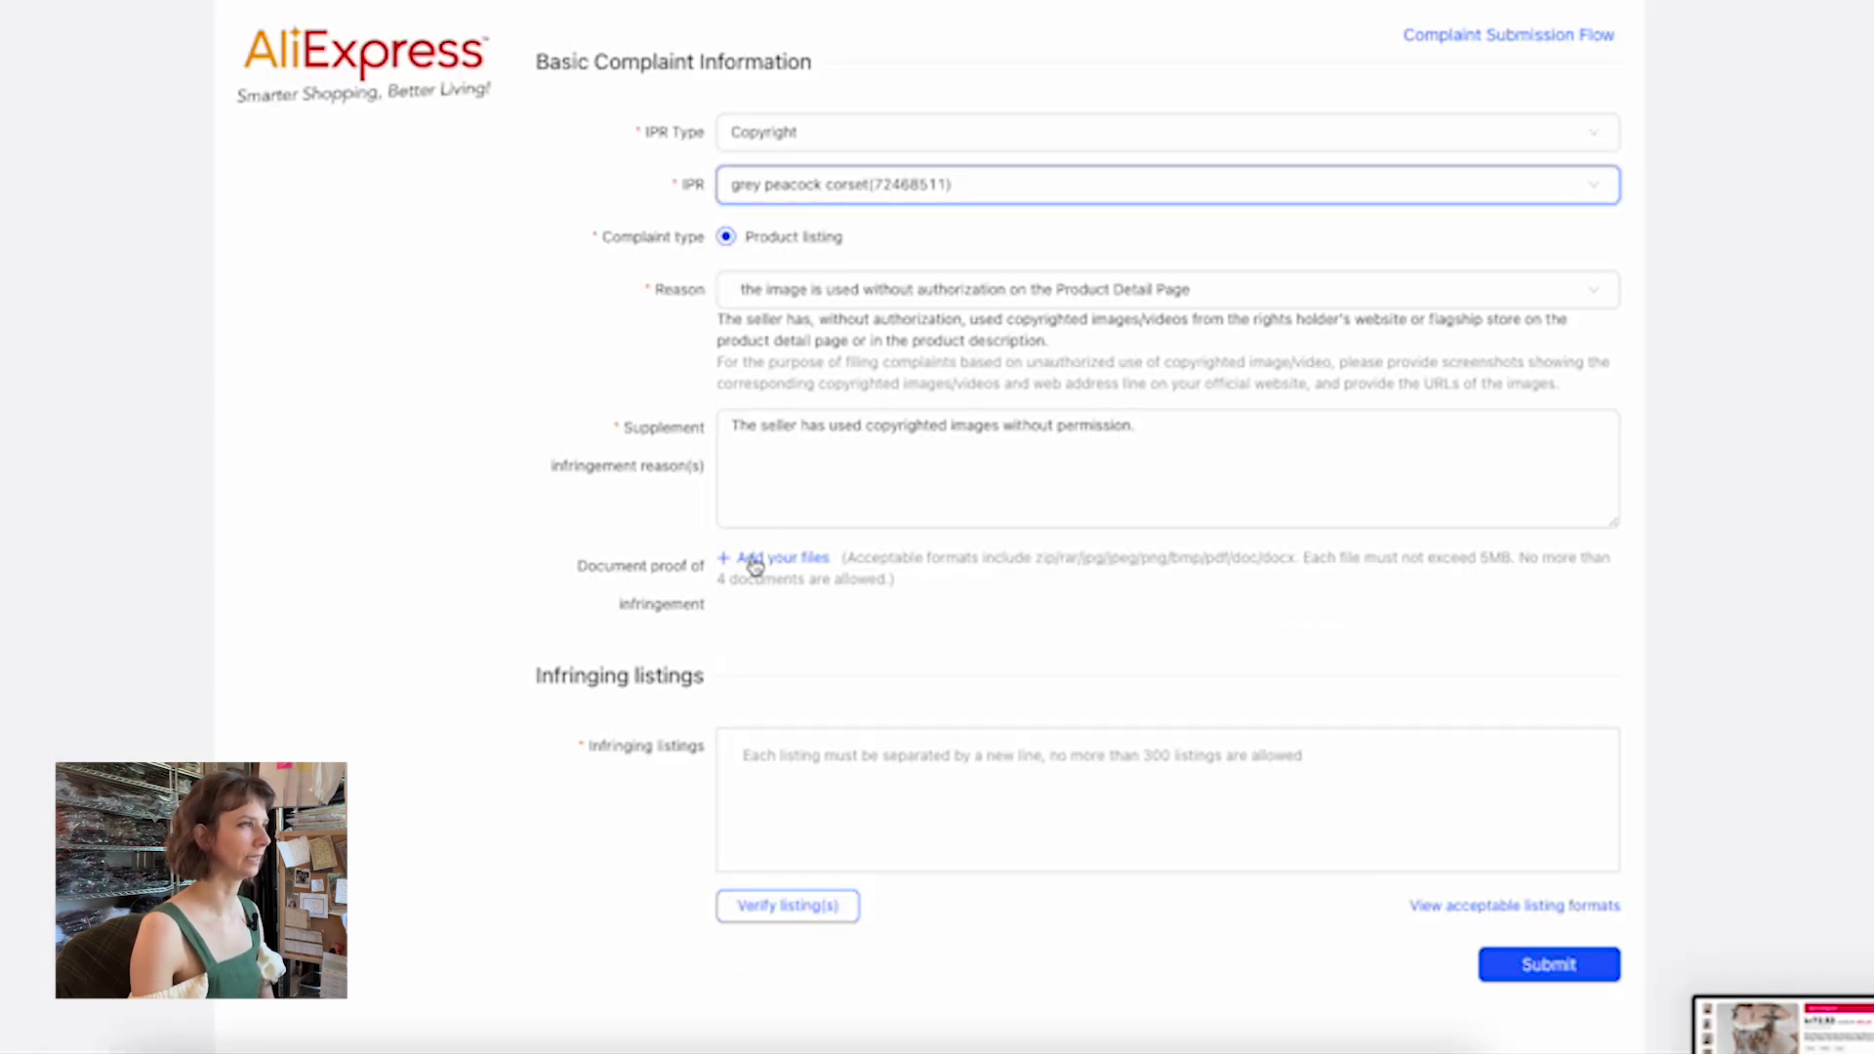
pyautogui.click(1615, 825)
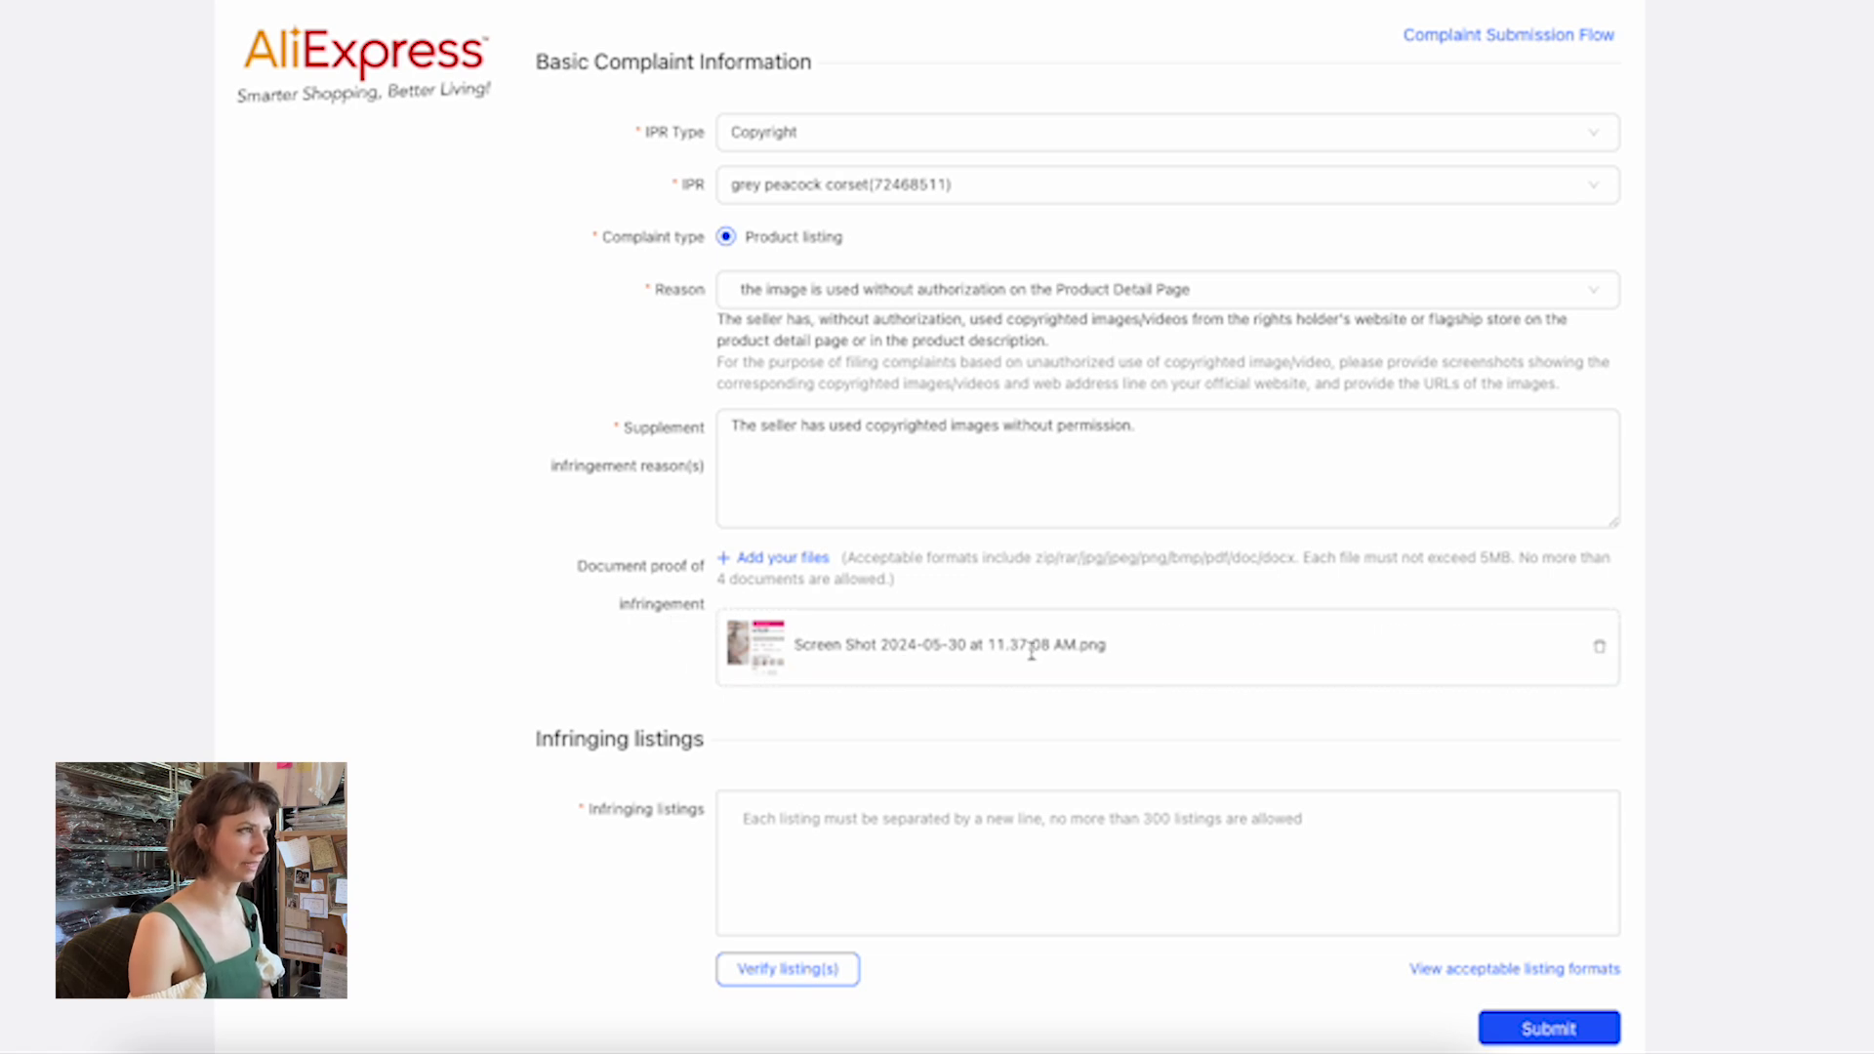
pyautogui.scroll(-3, 896, 609)
pyautogui.click(802, 678)
pyautogui.click(658, 664)
pyautogui.click(950, 682)
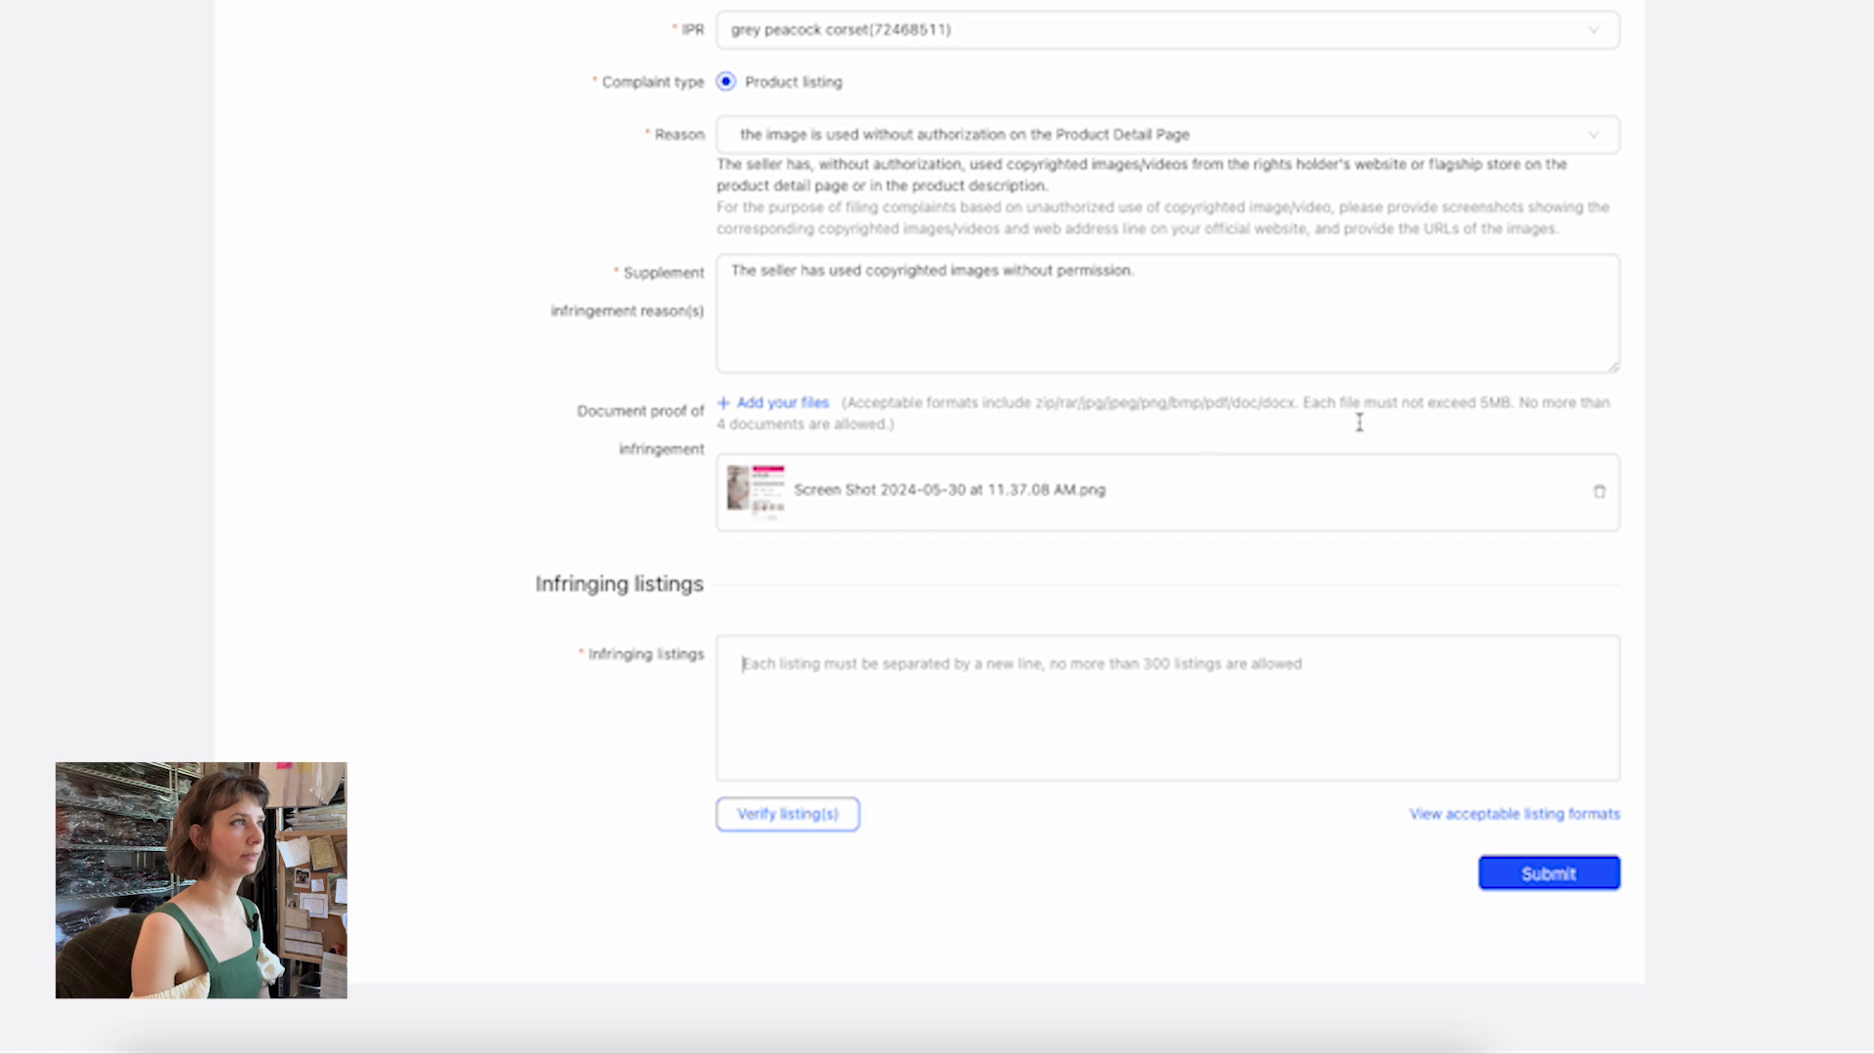
pyautogui.click(838, 697)
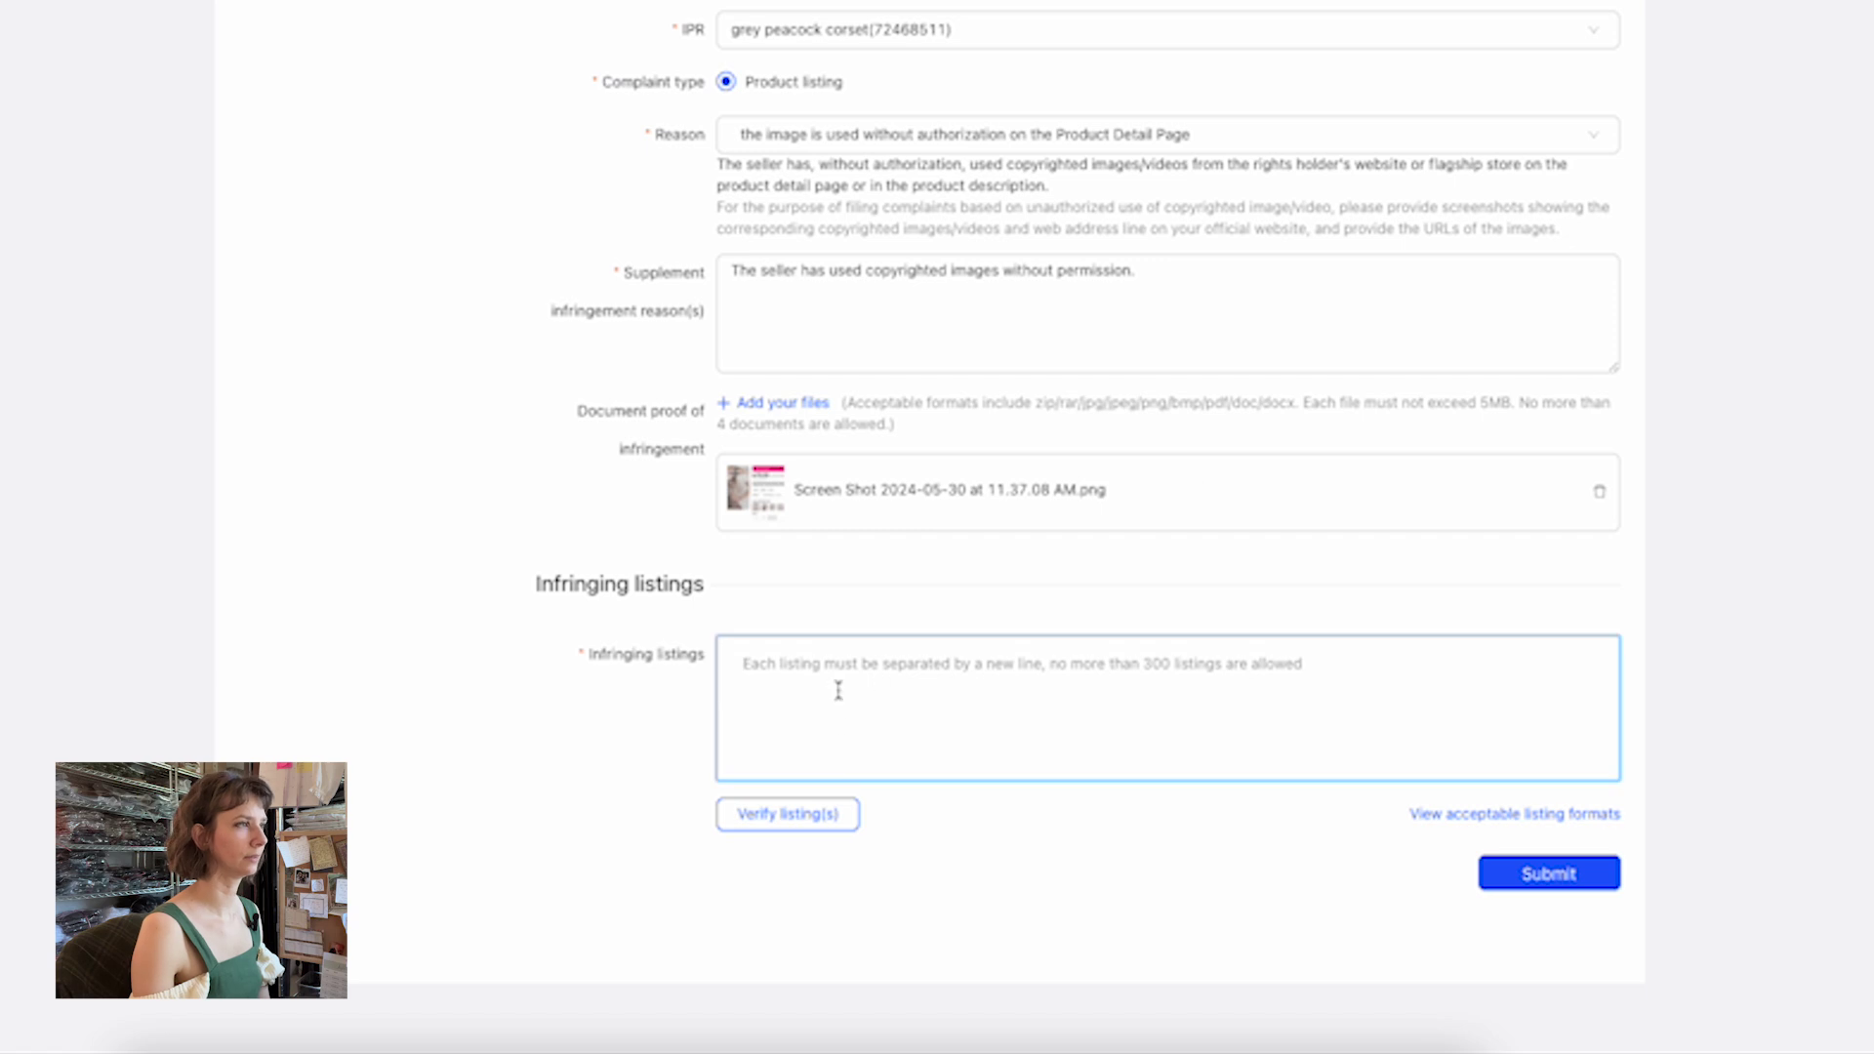
pyautogui.write('https://www.aliexpress.us/item/3256803371634489.html')
pyautogui.click(677, 733)
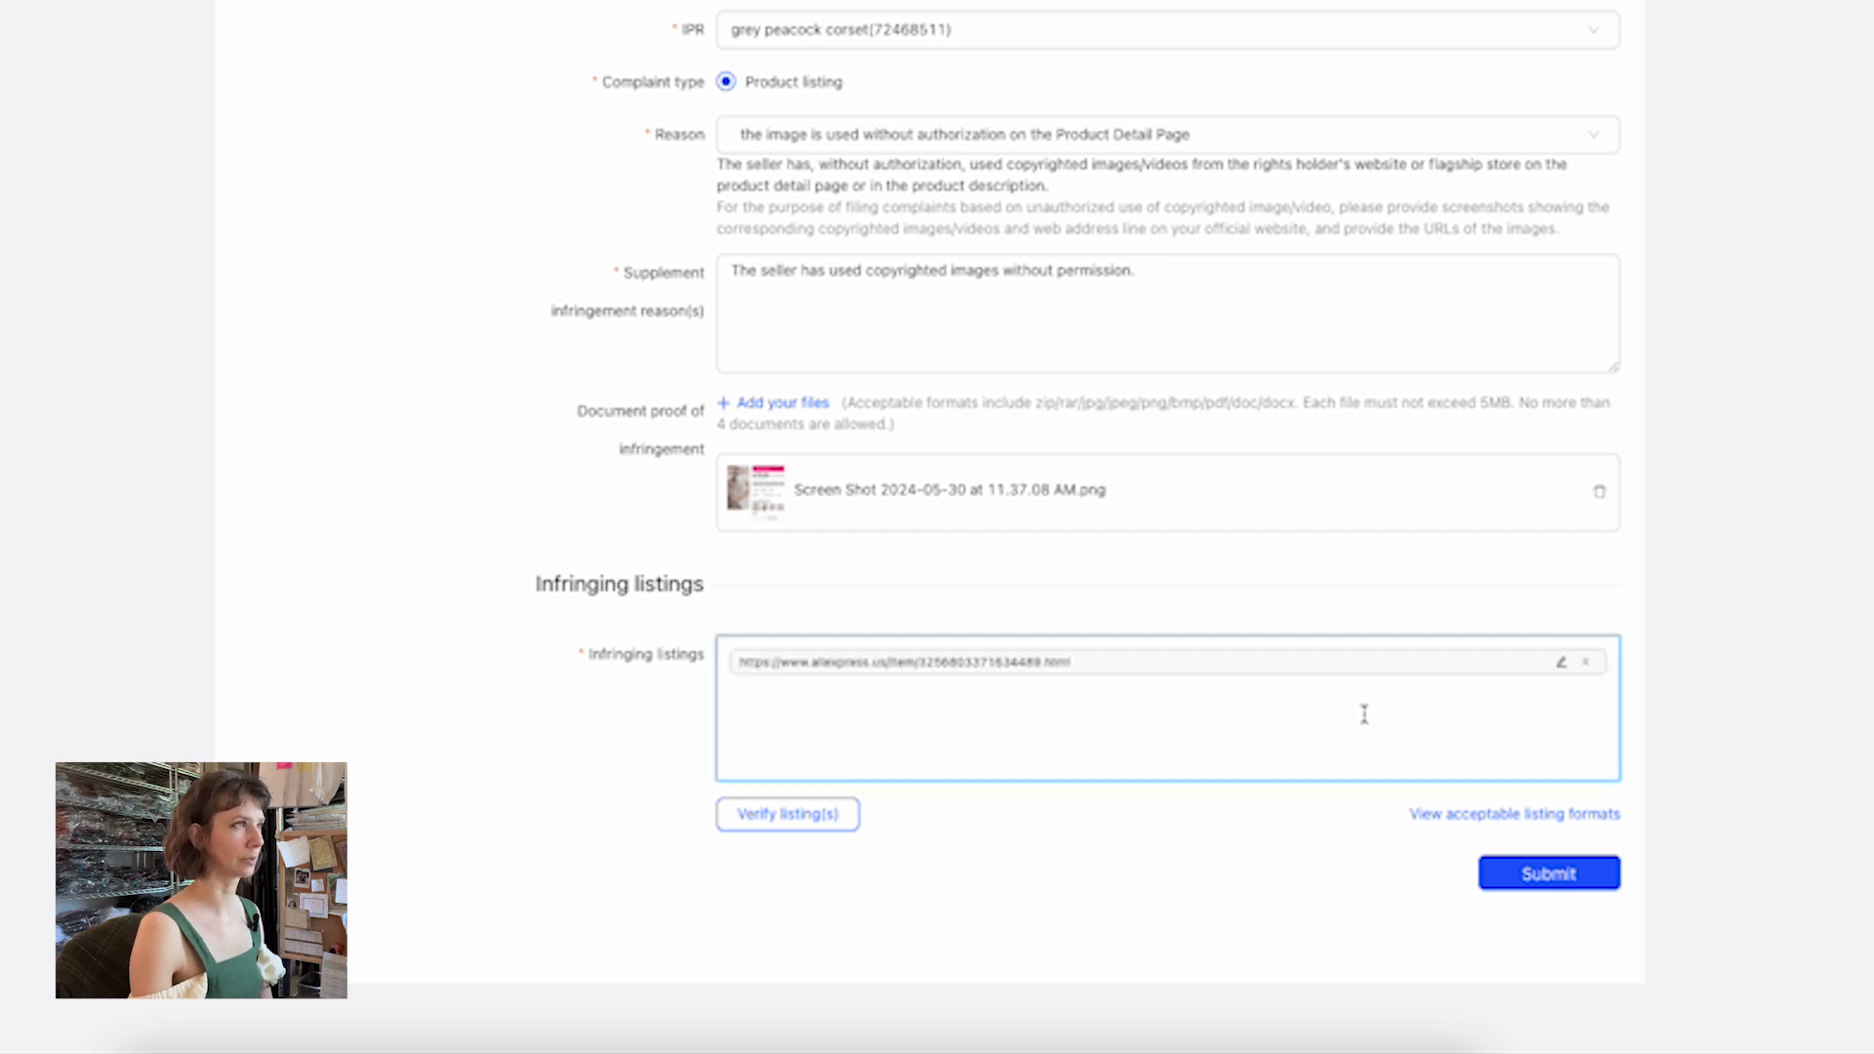
pyautogui.click(1549, 892)
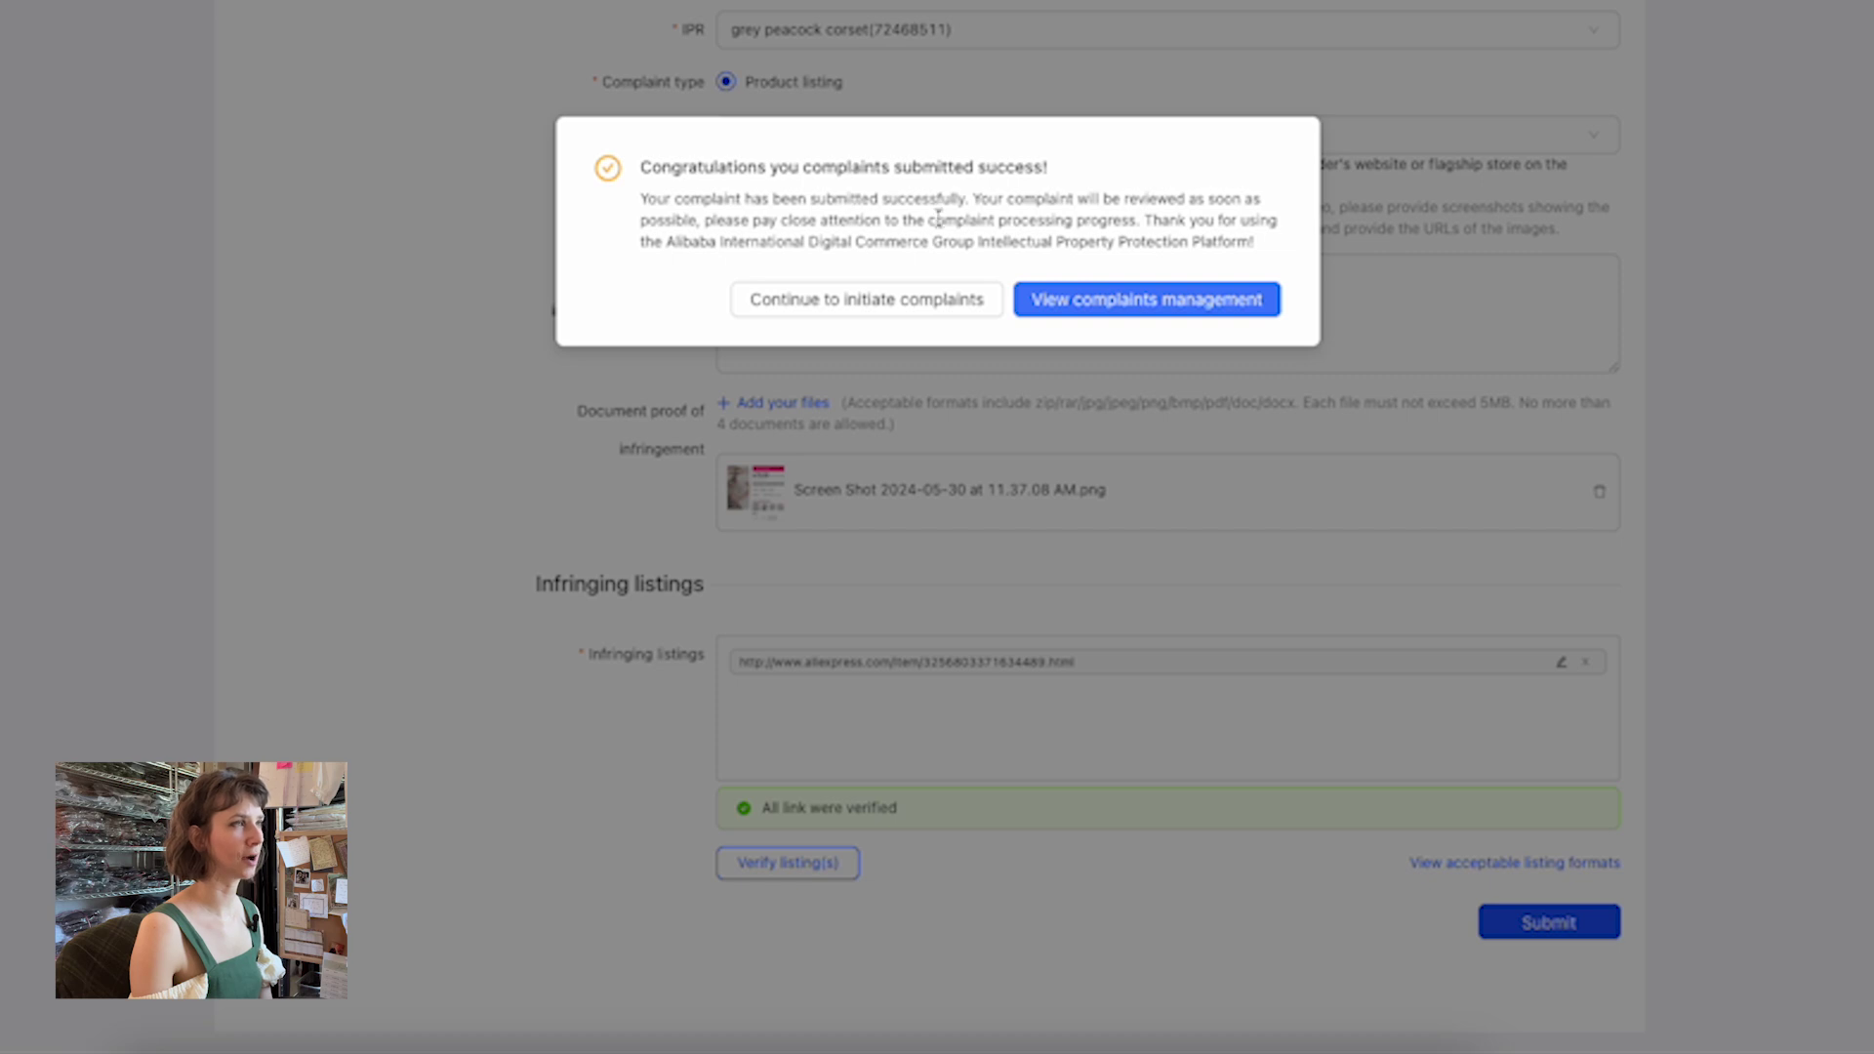
# Open complaints management and review the IP names and statuses of the submitted AliExpress complaints
pyautogui.click(1090, 300)
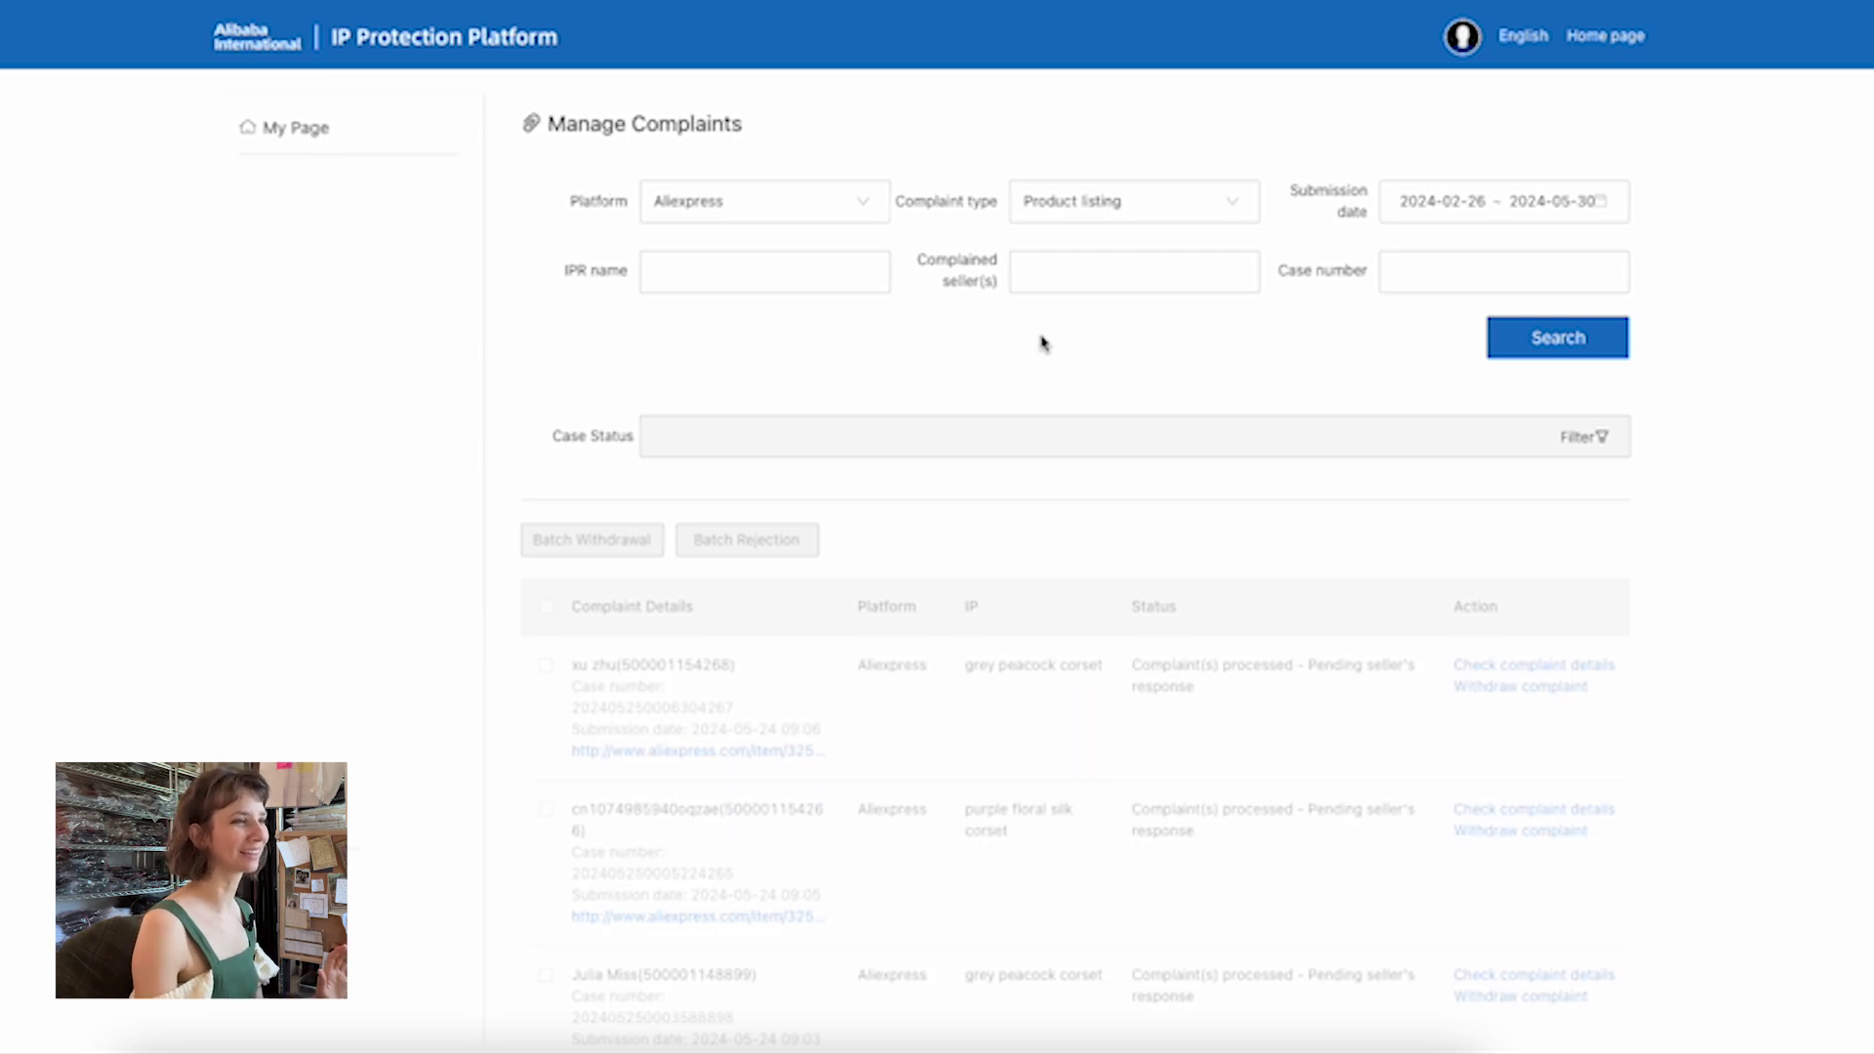
pyautogui.scroll(-1, 1042, 341)
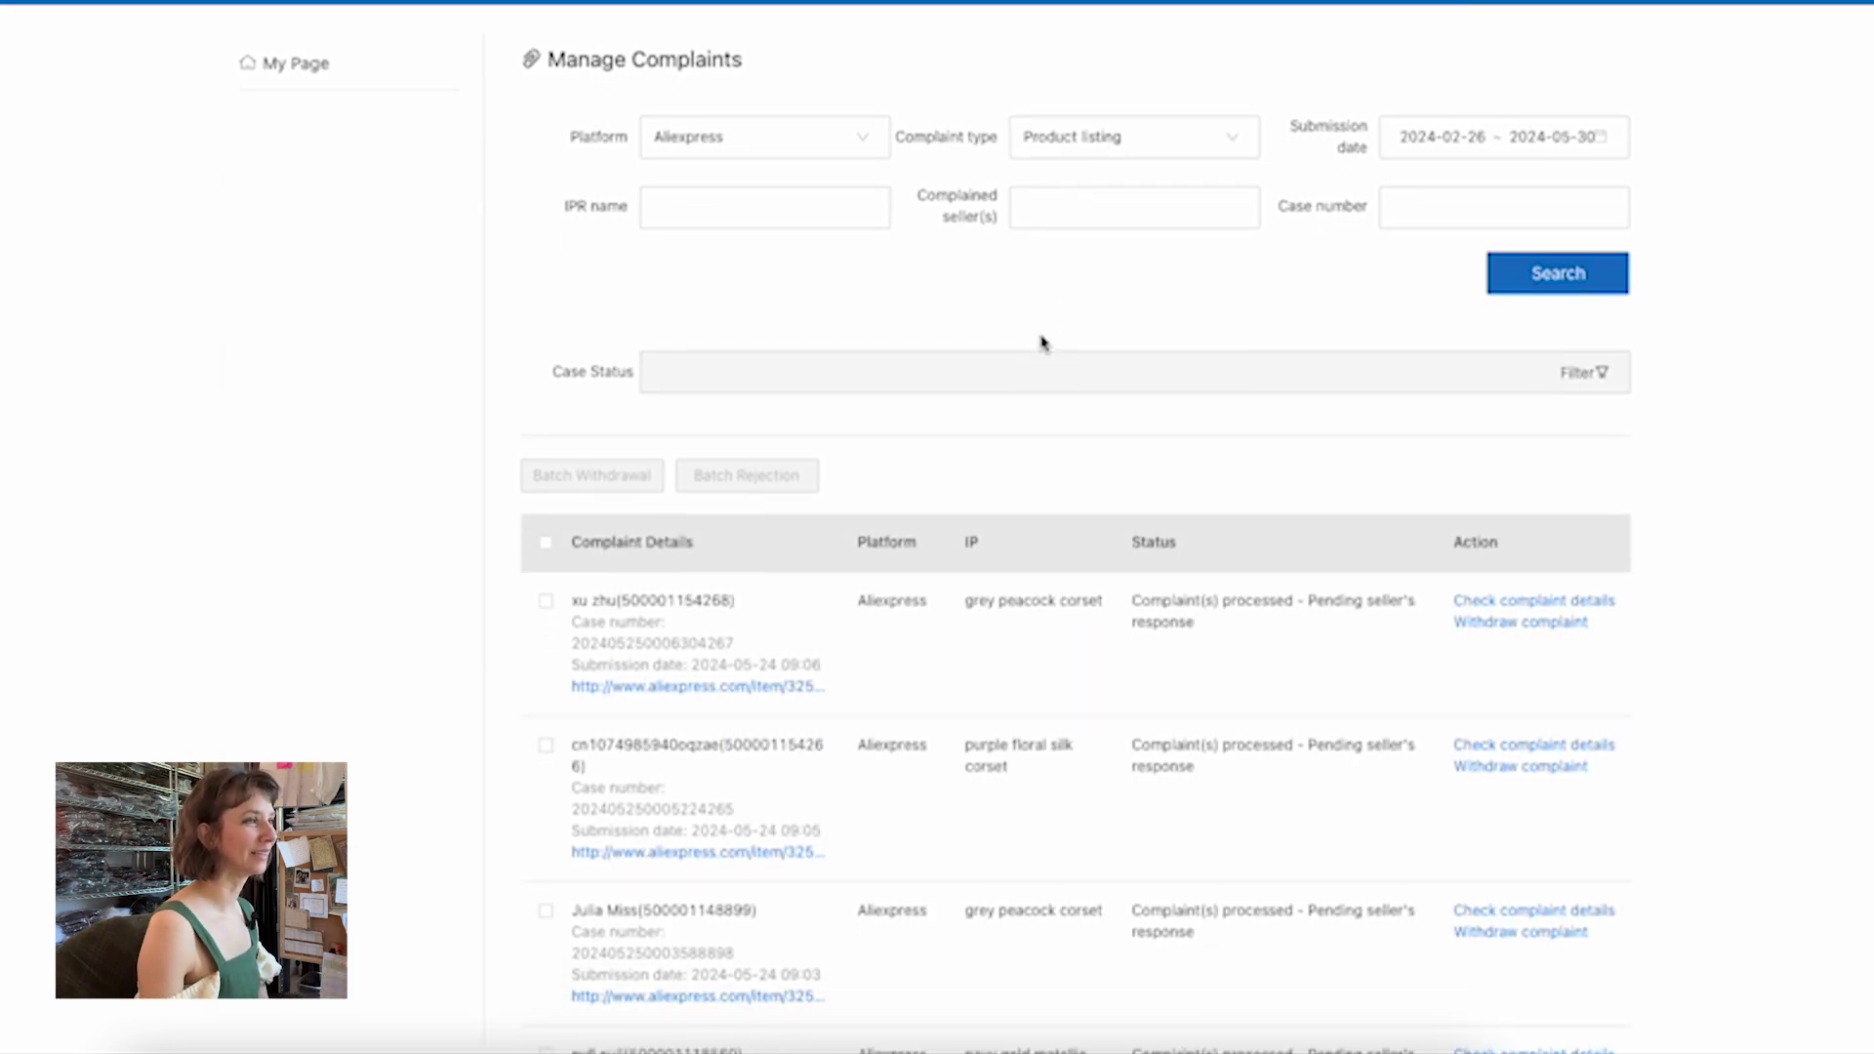
pyautogui.scroll(-3, 1015, 368)
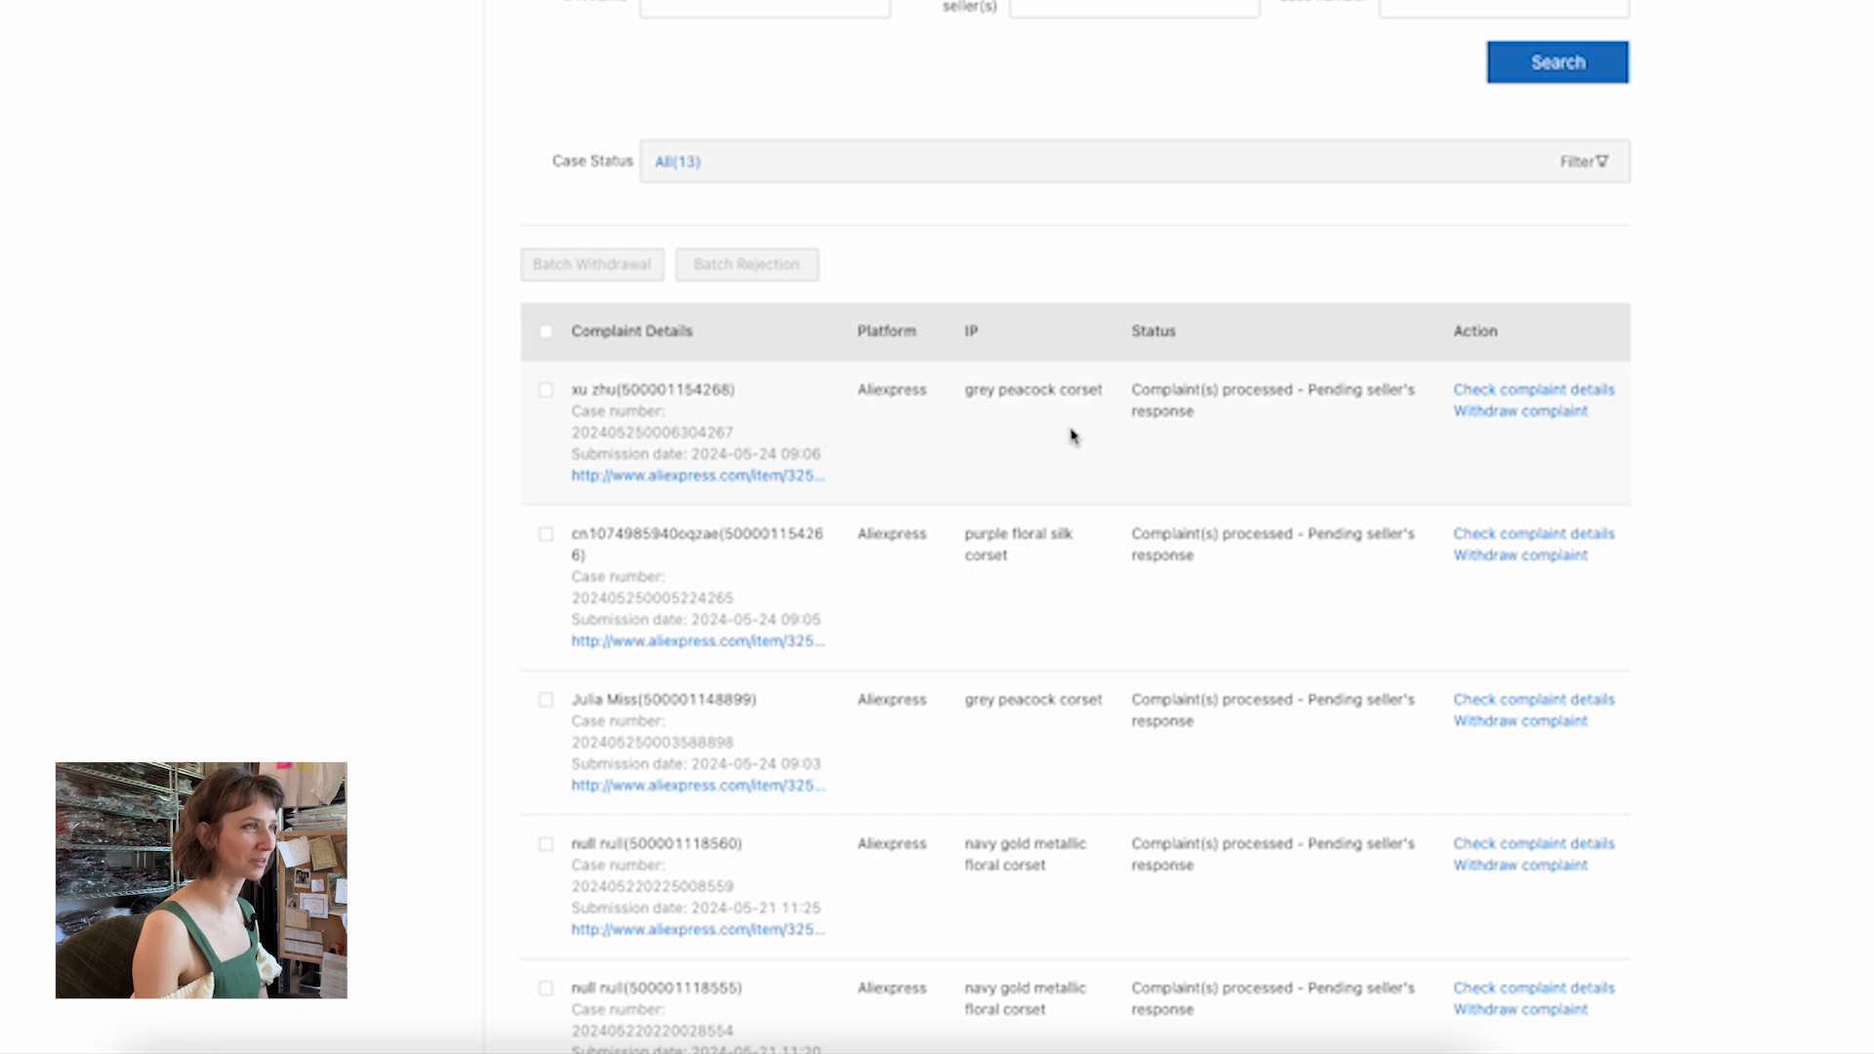
pyautogui.scroll(-2, 1073, 436)
pyautogui.scroll(-15, 1072, 436)
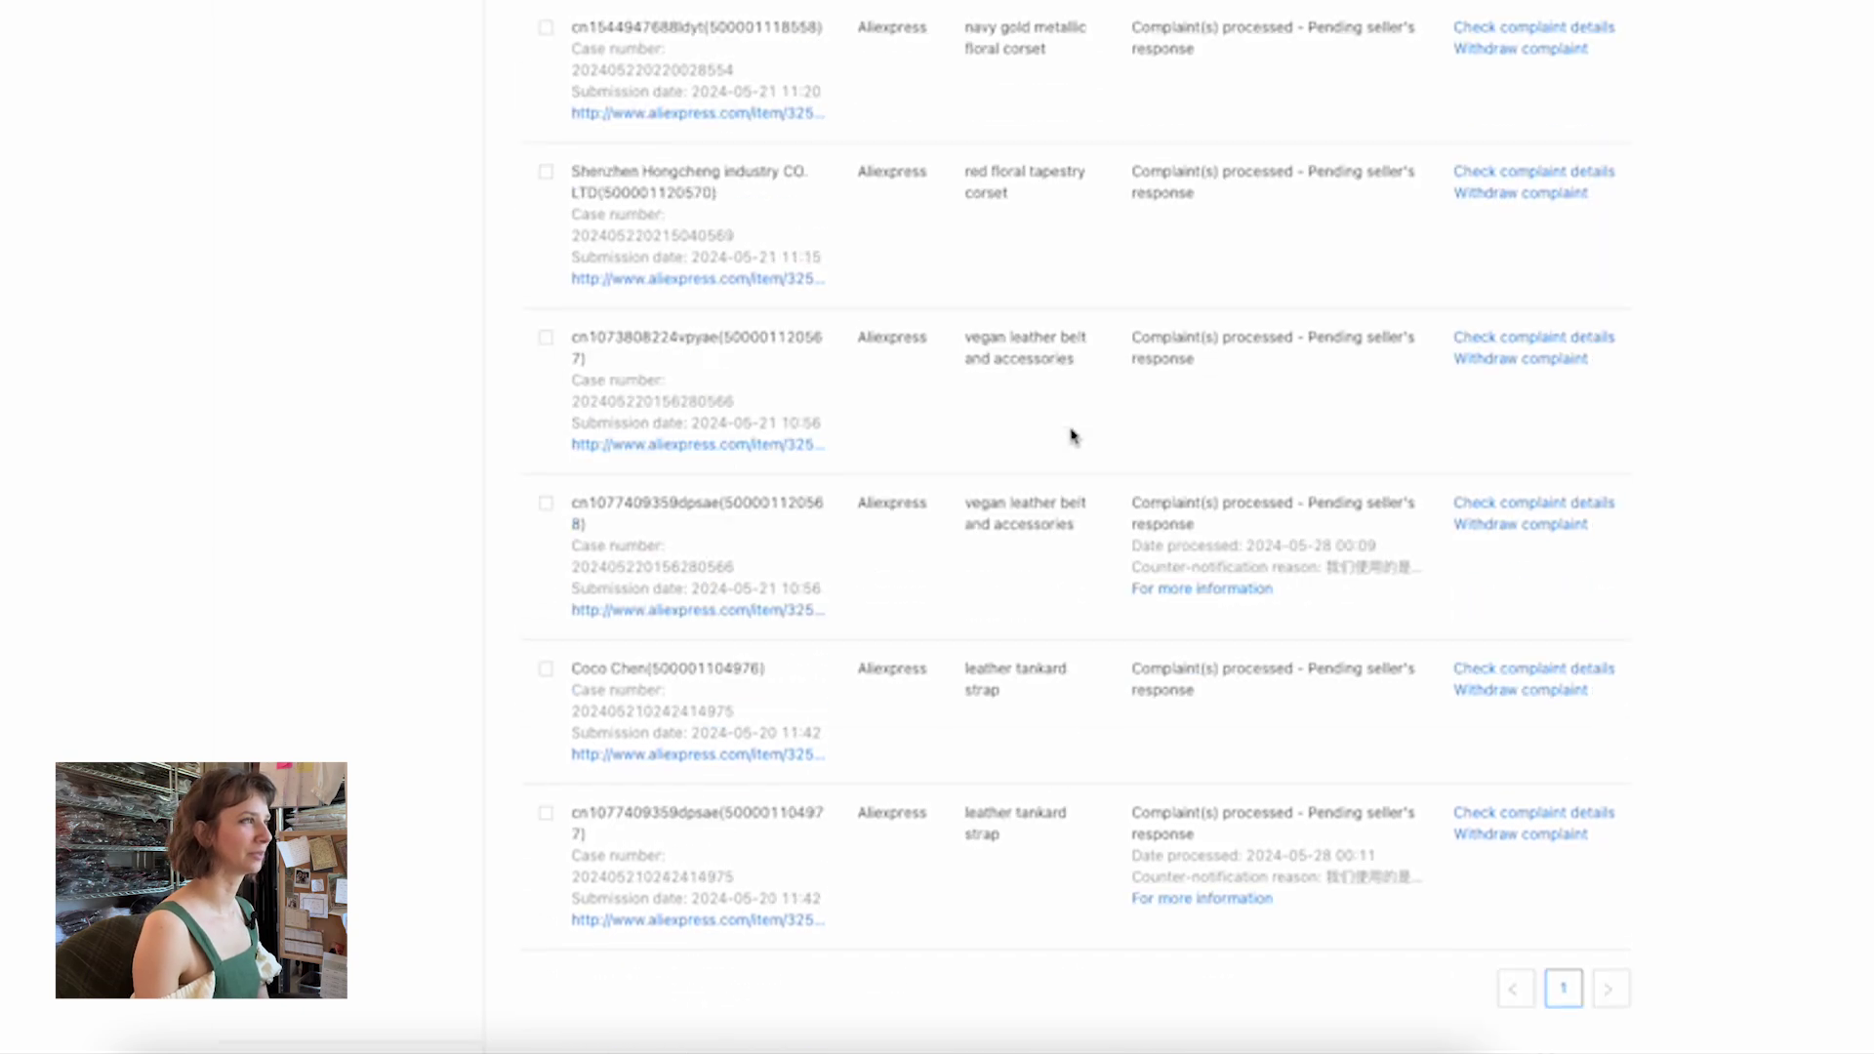
pyautogui.scroll(15, 996, 447)
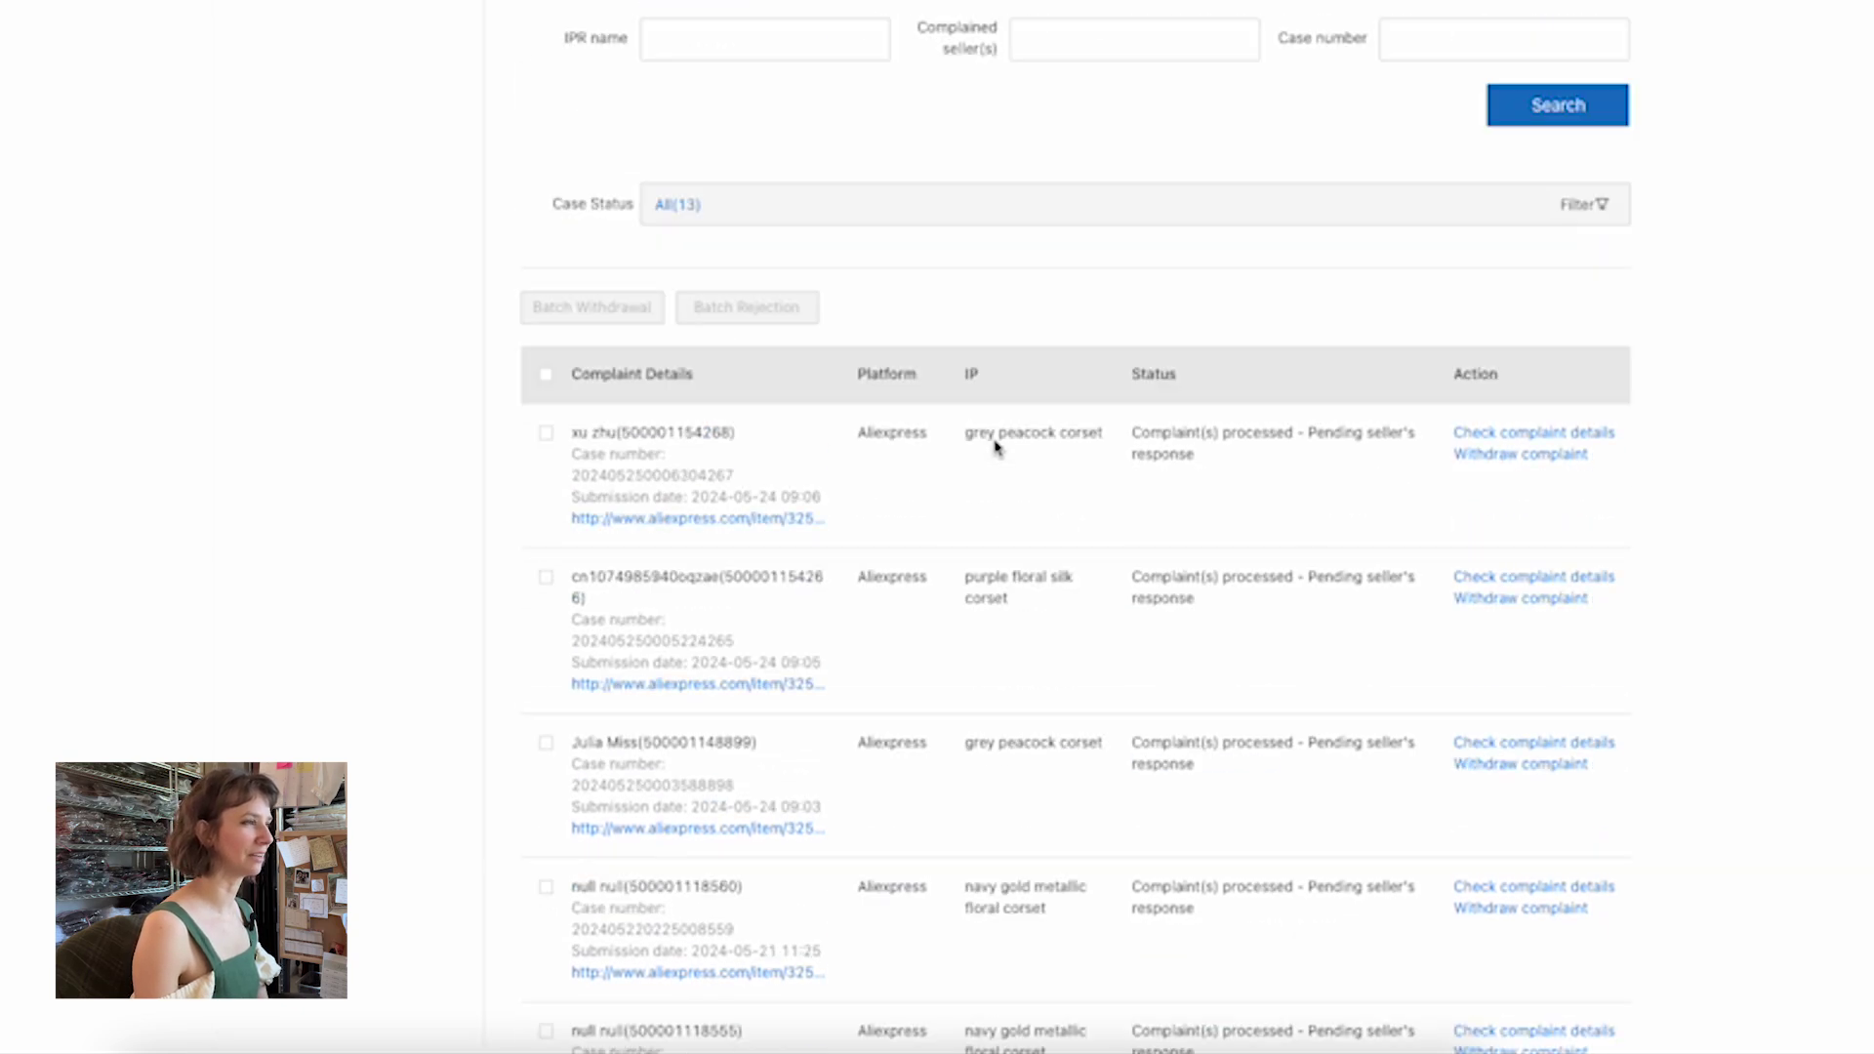
pyautogui.scroll(-15, 996, 448)
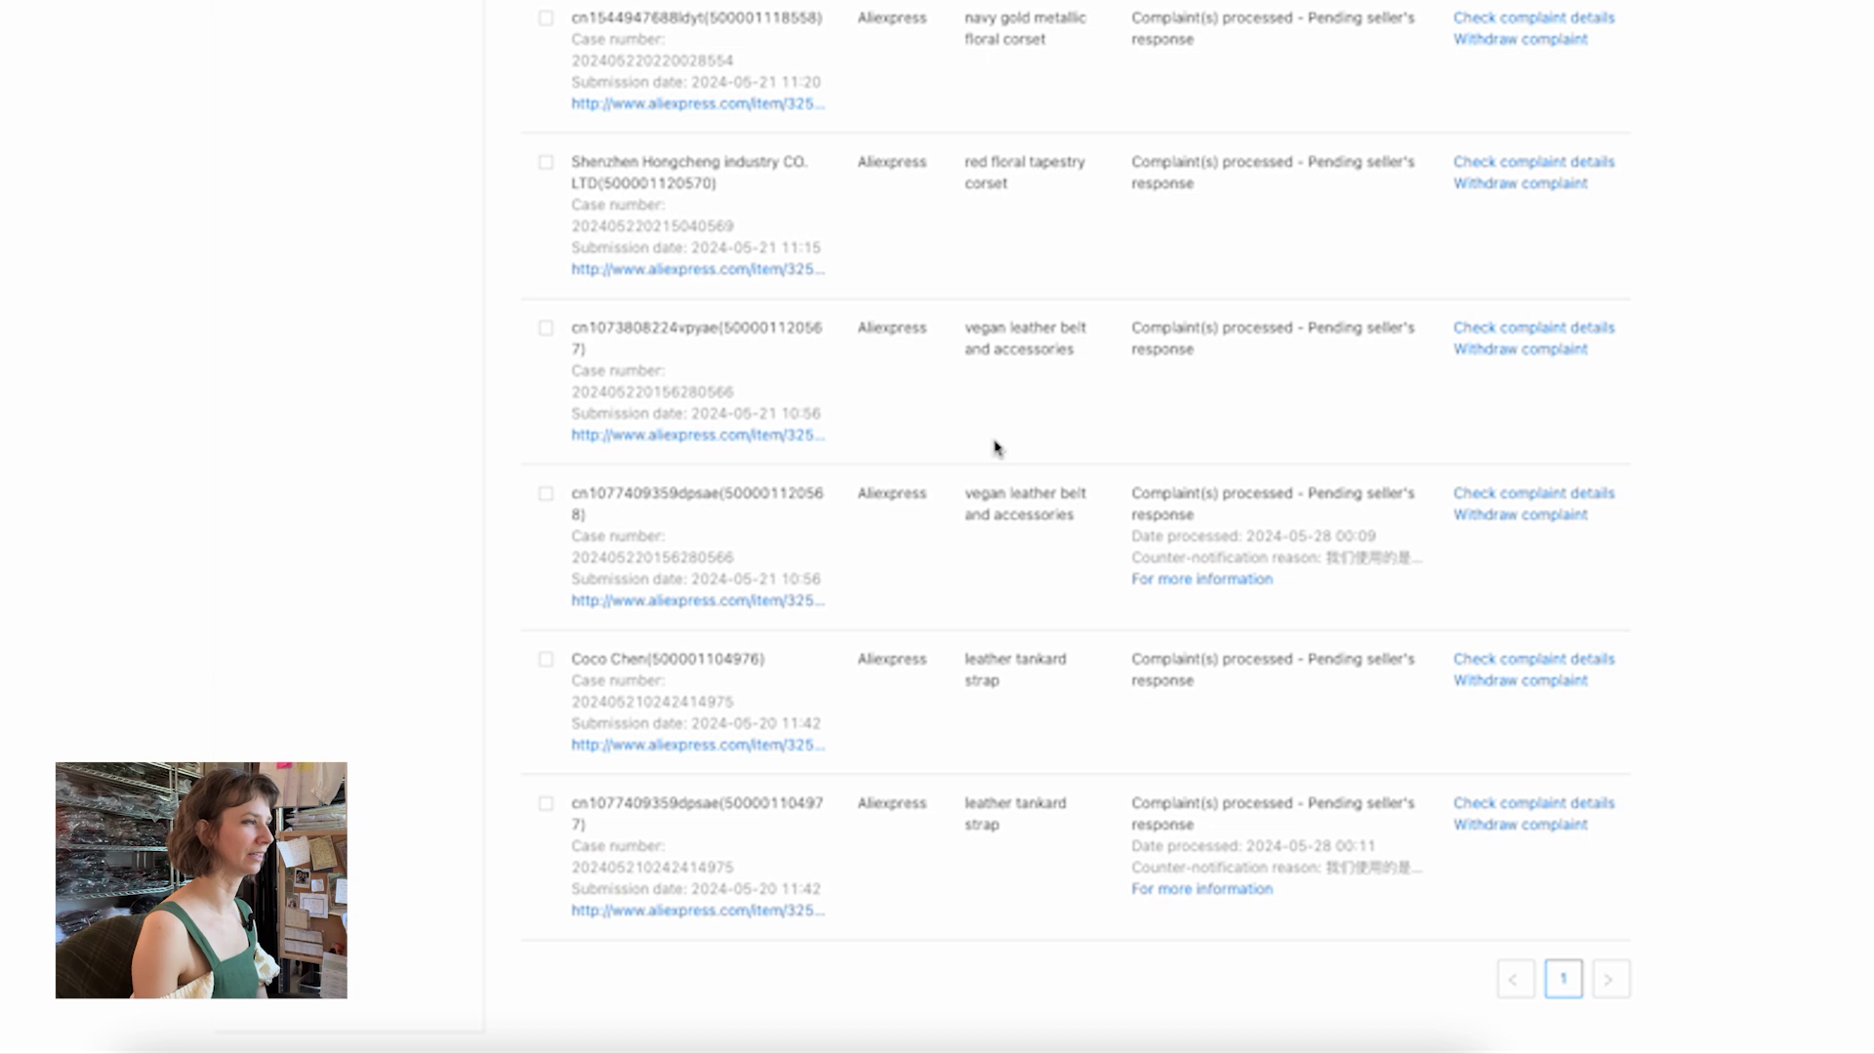
# Open the AliExpress links of the last three complaints in turn to check whether the reported listings are still online
pyautogui.click(692, 916)
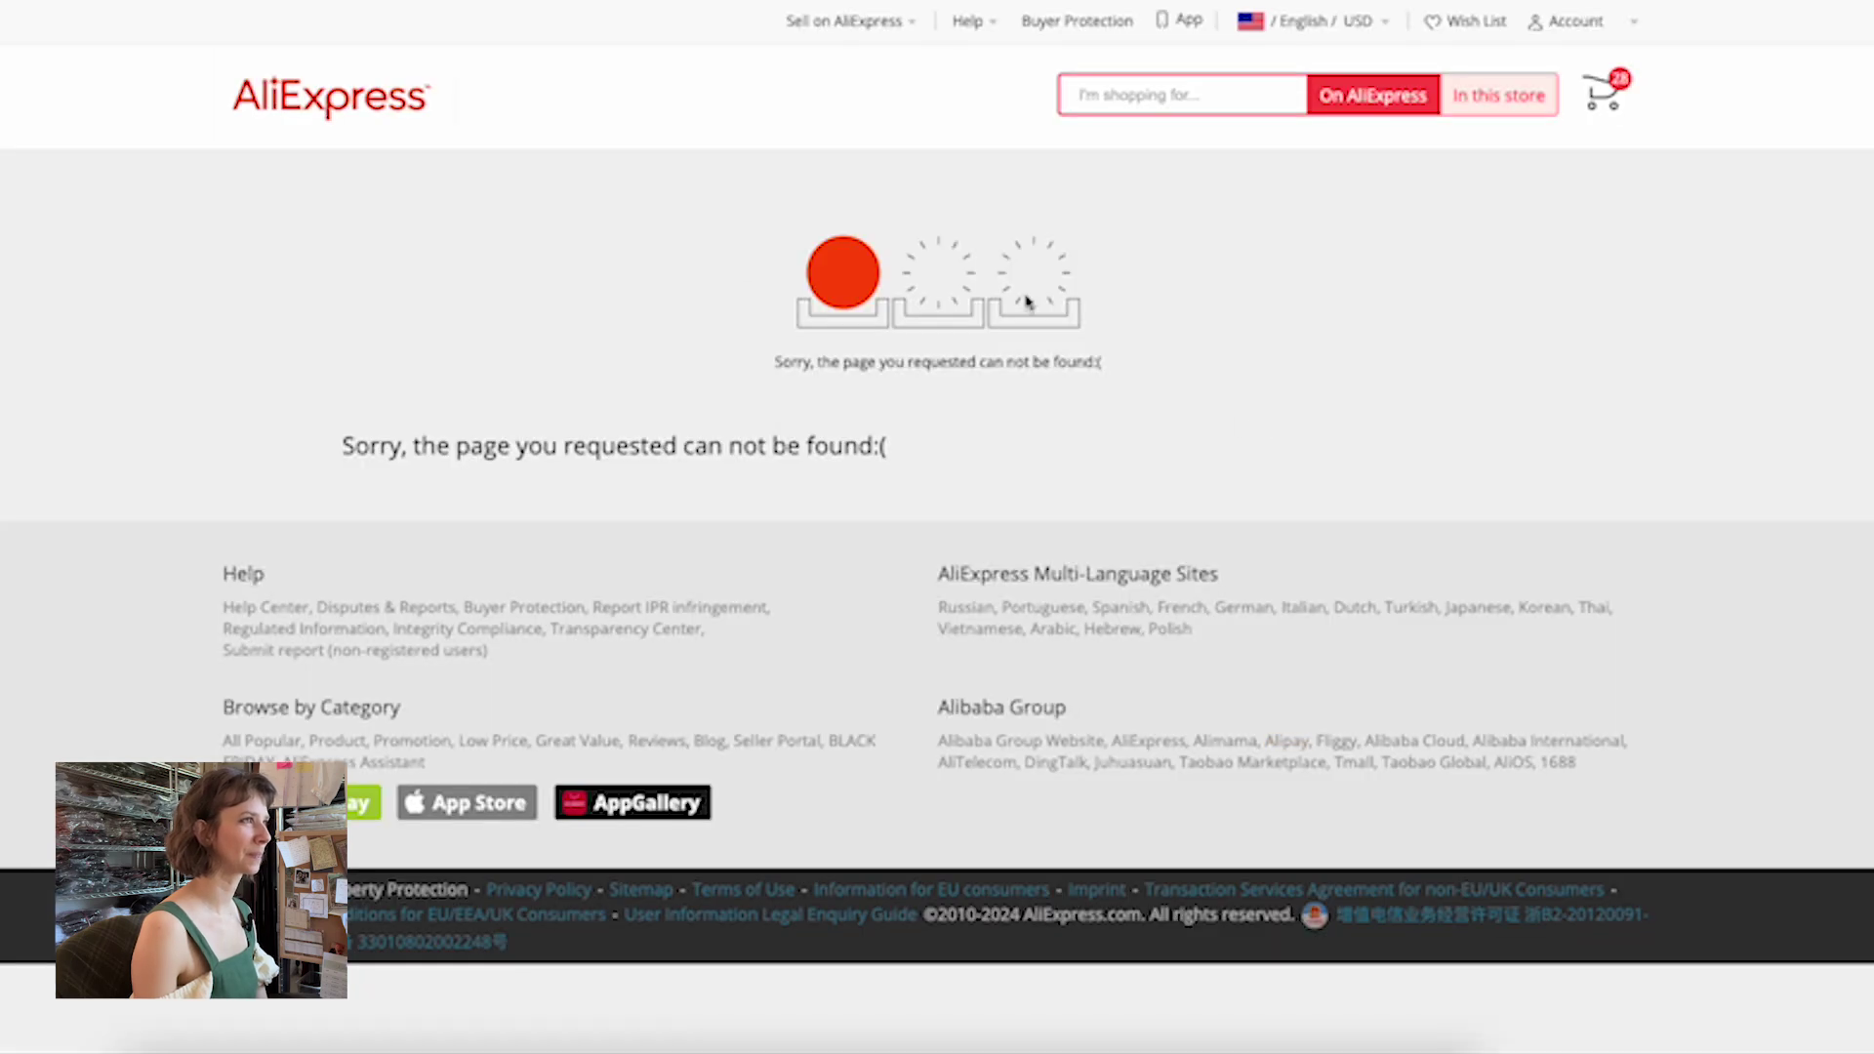
pyautogui.hotkey('alt', 'Left')
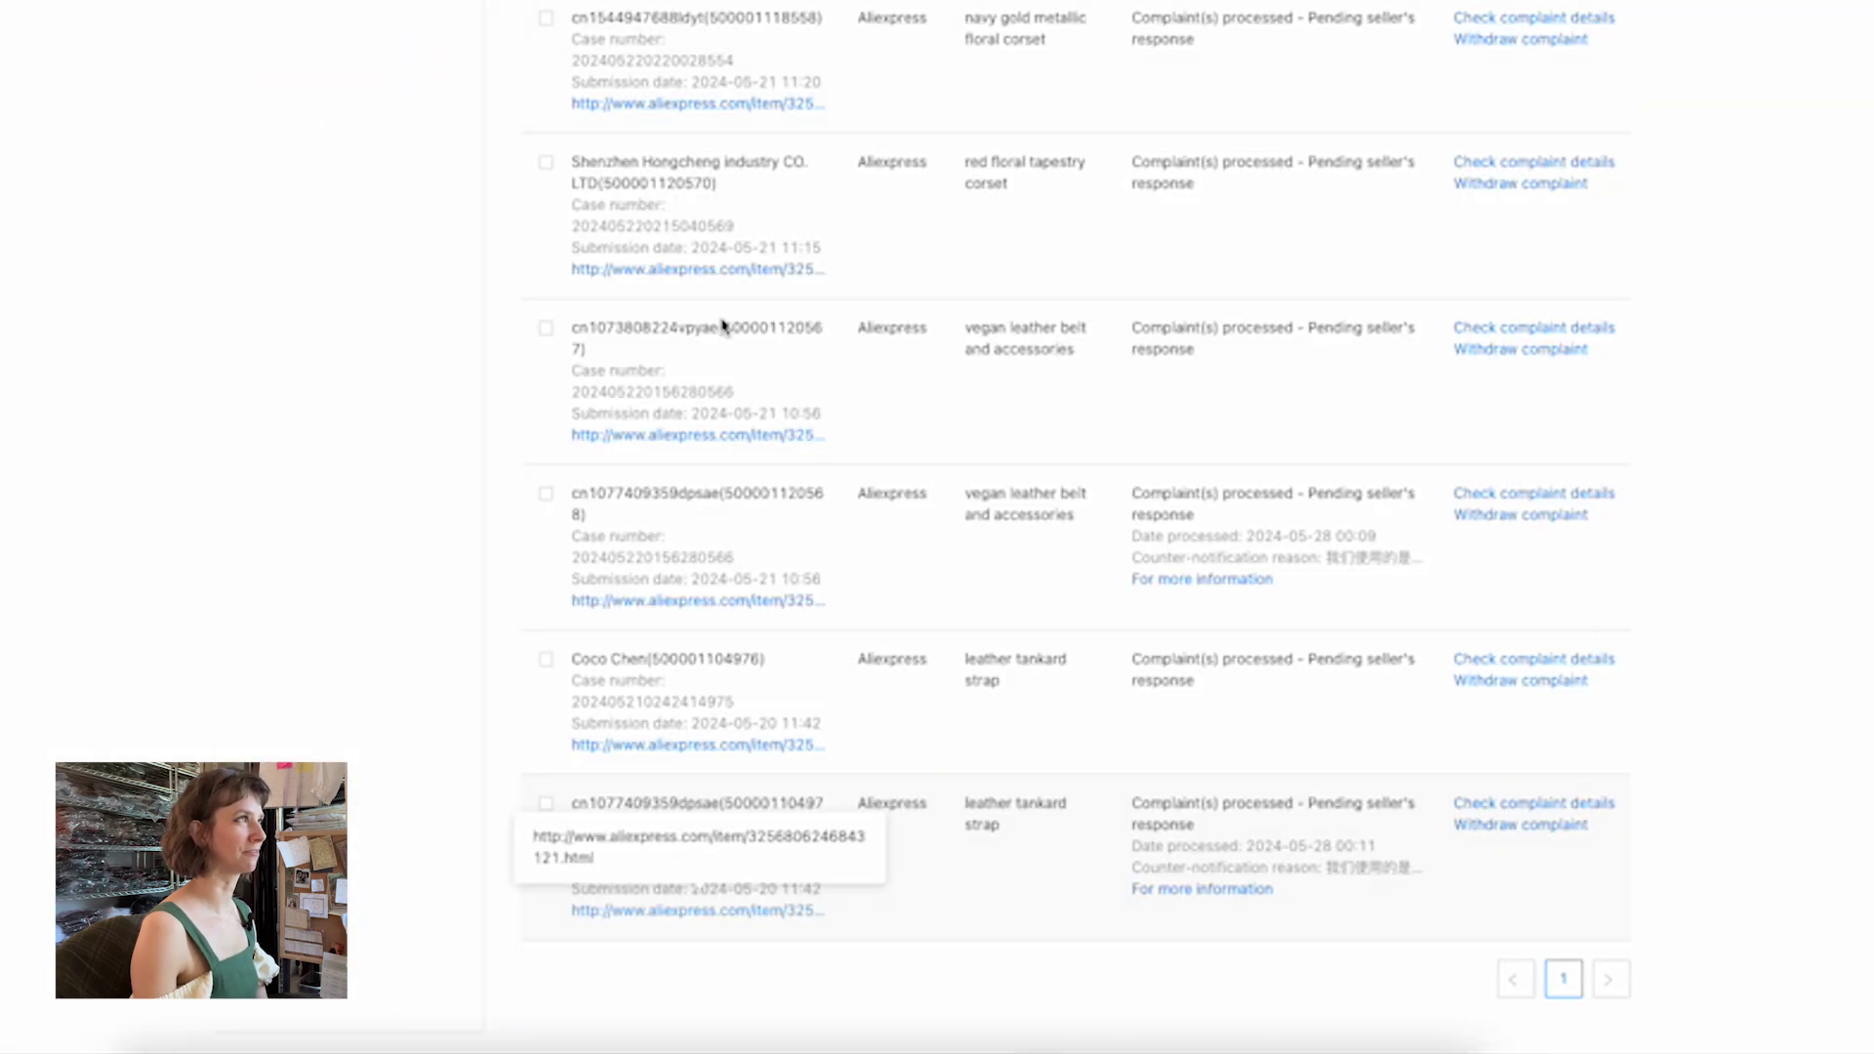
pyautogui.click(723, 750)
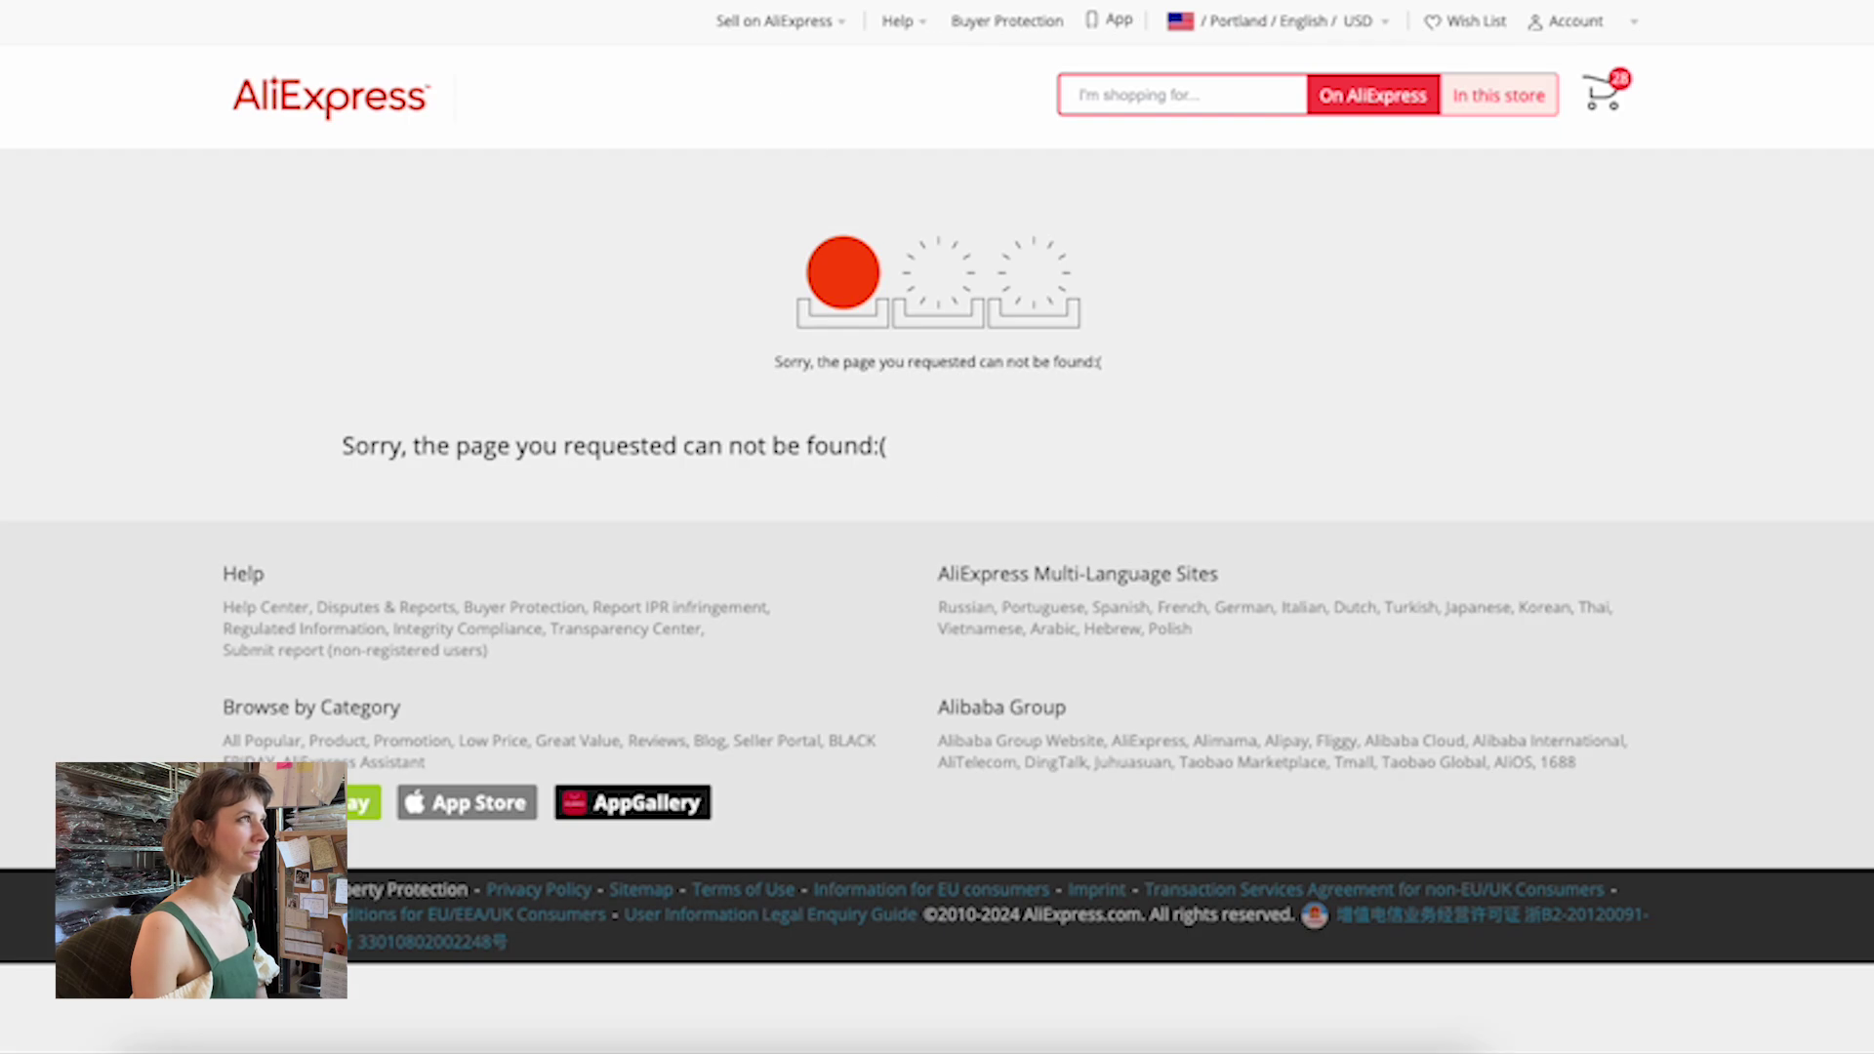
pyautogui.hotkey('alt', 'Left')
pyautogui.click(669, 606)
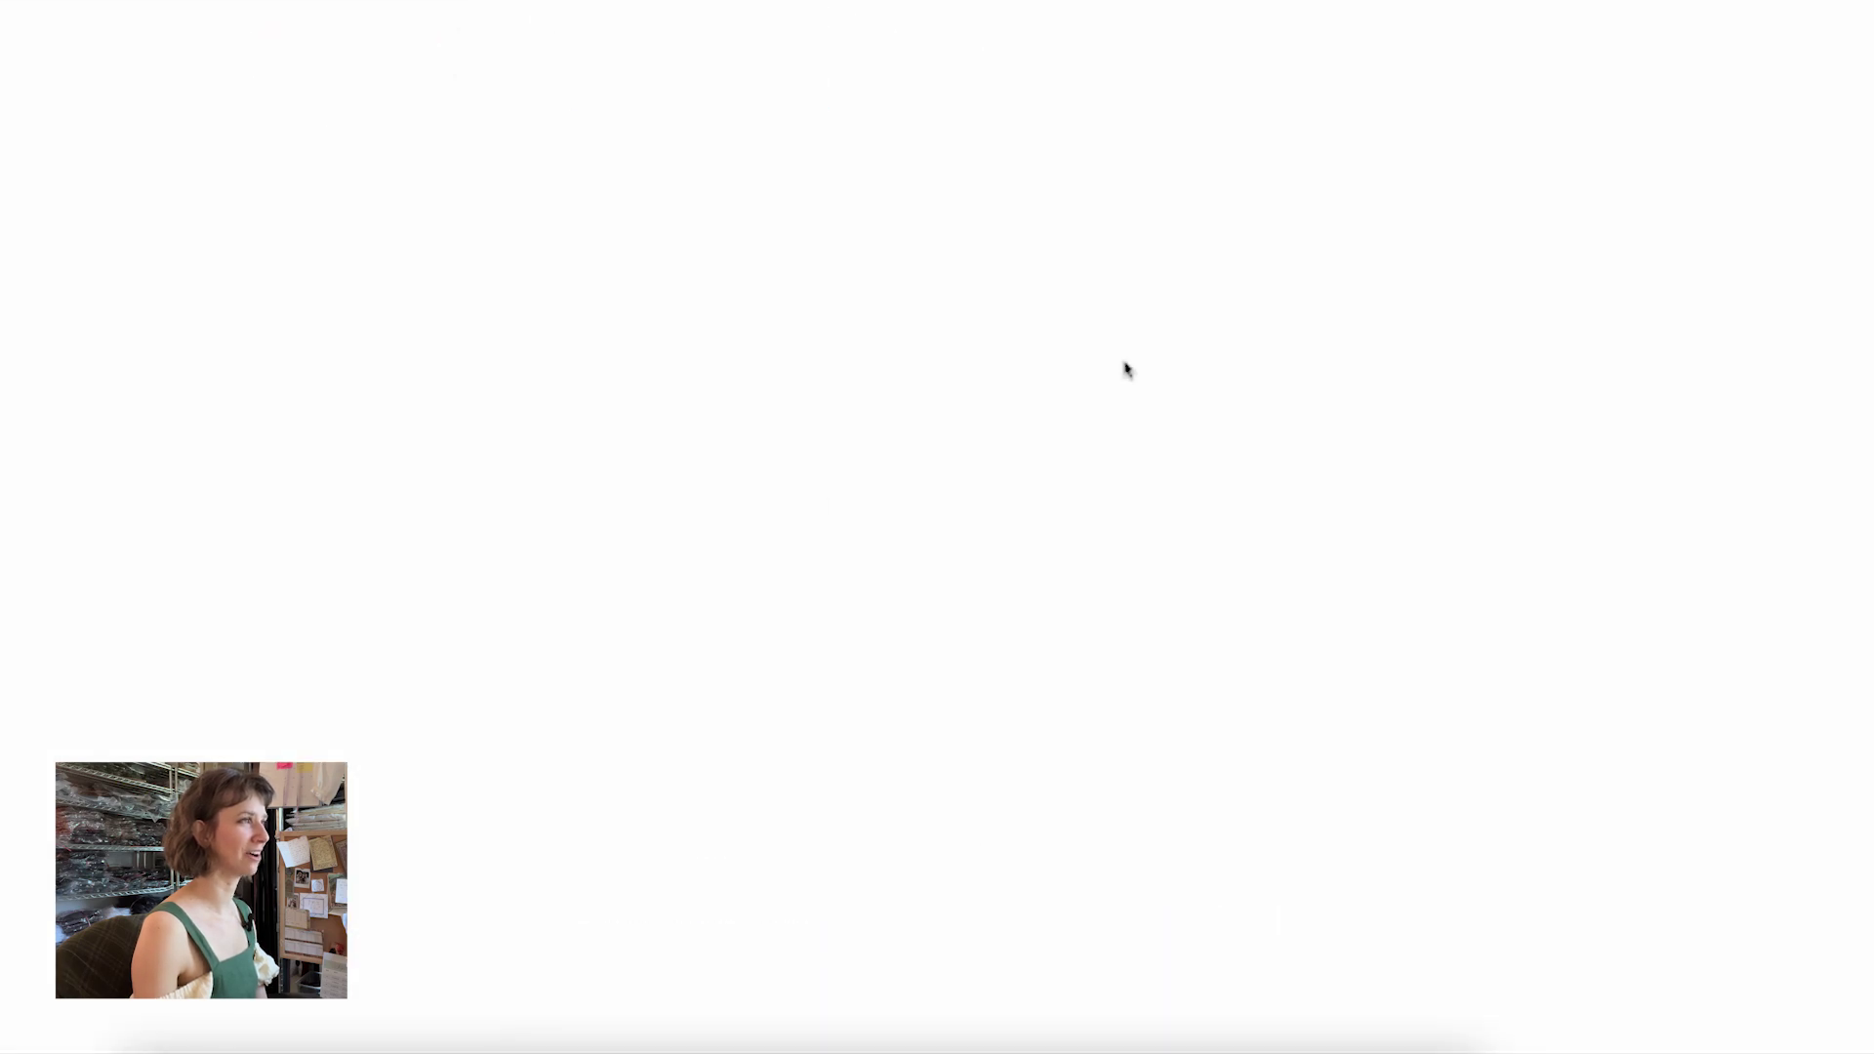
pyautogui.hotkey('alt', 'Left')
# Look through the whole complaints list and examine the grey peacock corset entry of the first complaint
pyautogui.scroll(10, 942, 564)
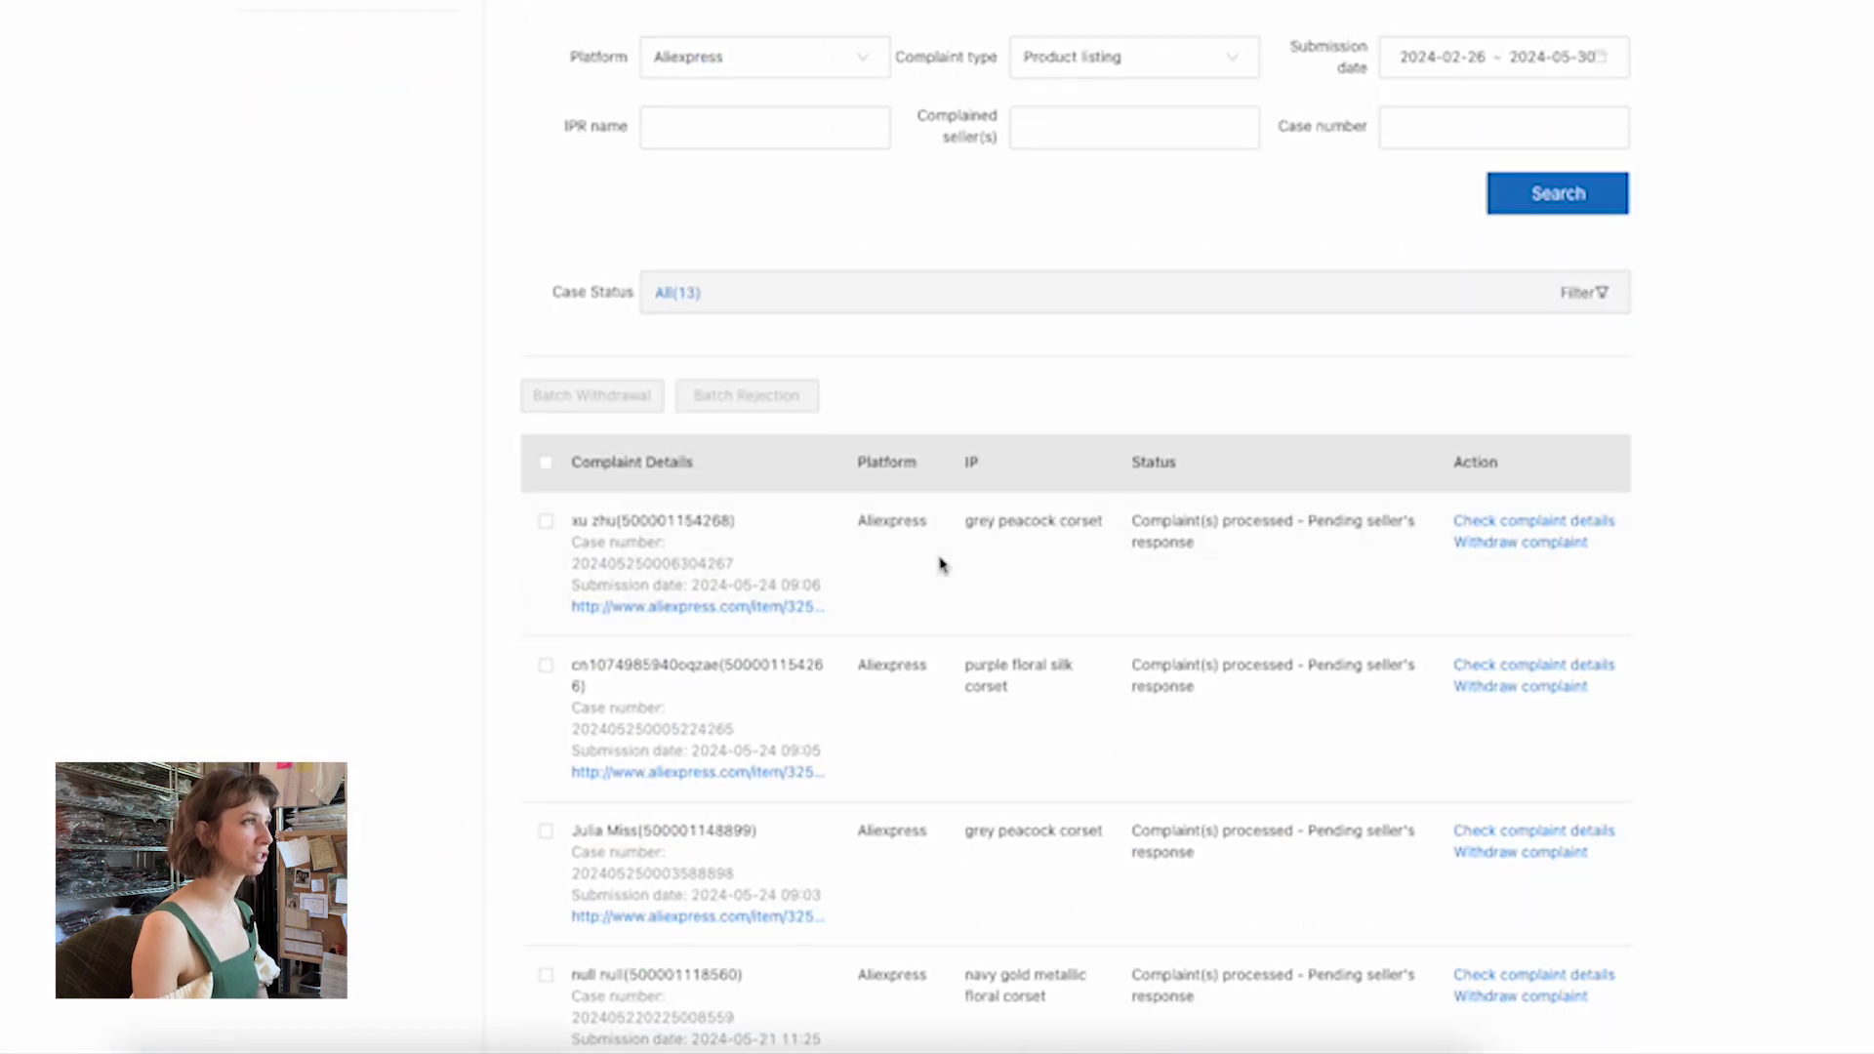
pyautogui.scroll(-15, 1376, 656)
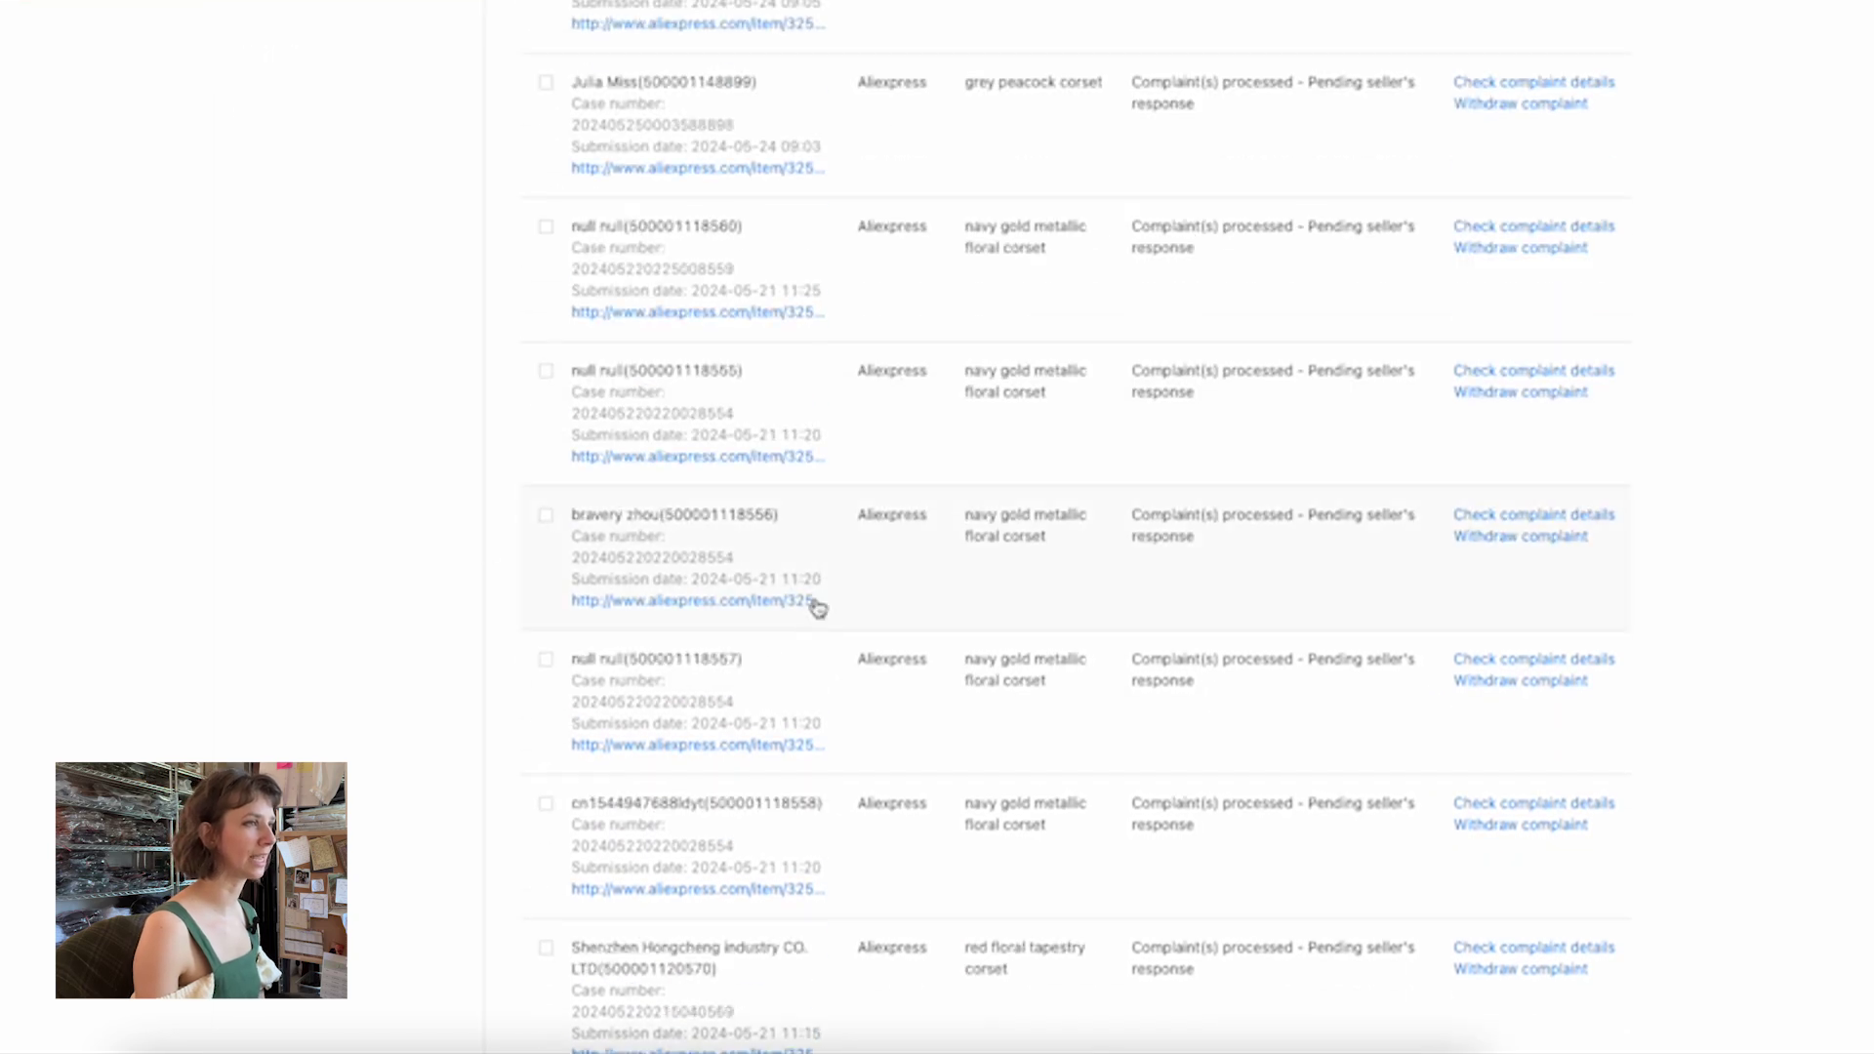
pyautogui.scroll(6, 1036, 537)
pyautogui.scroll(8, 1036, 537)
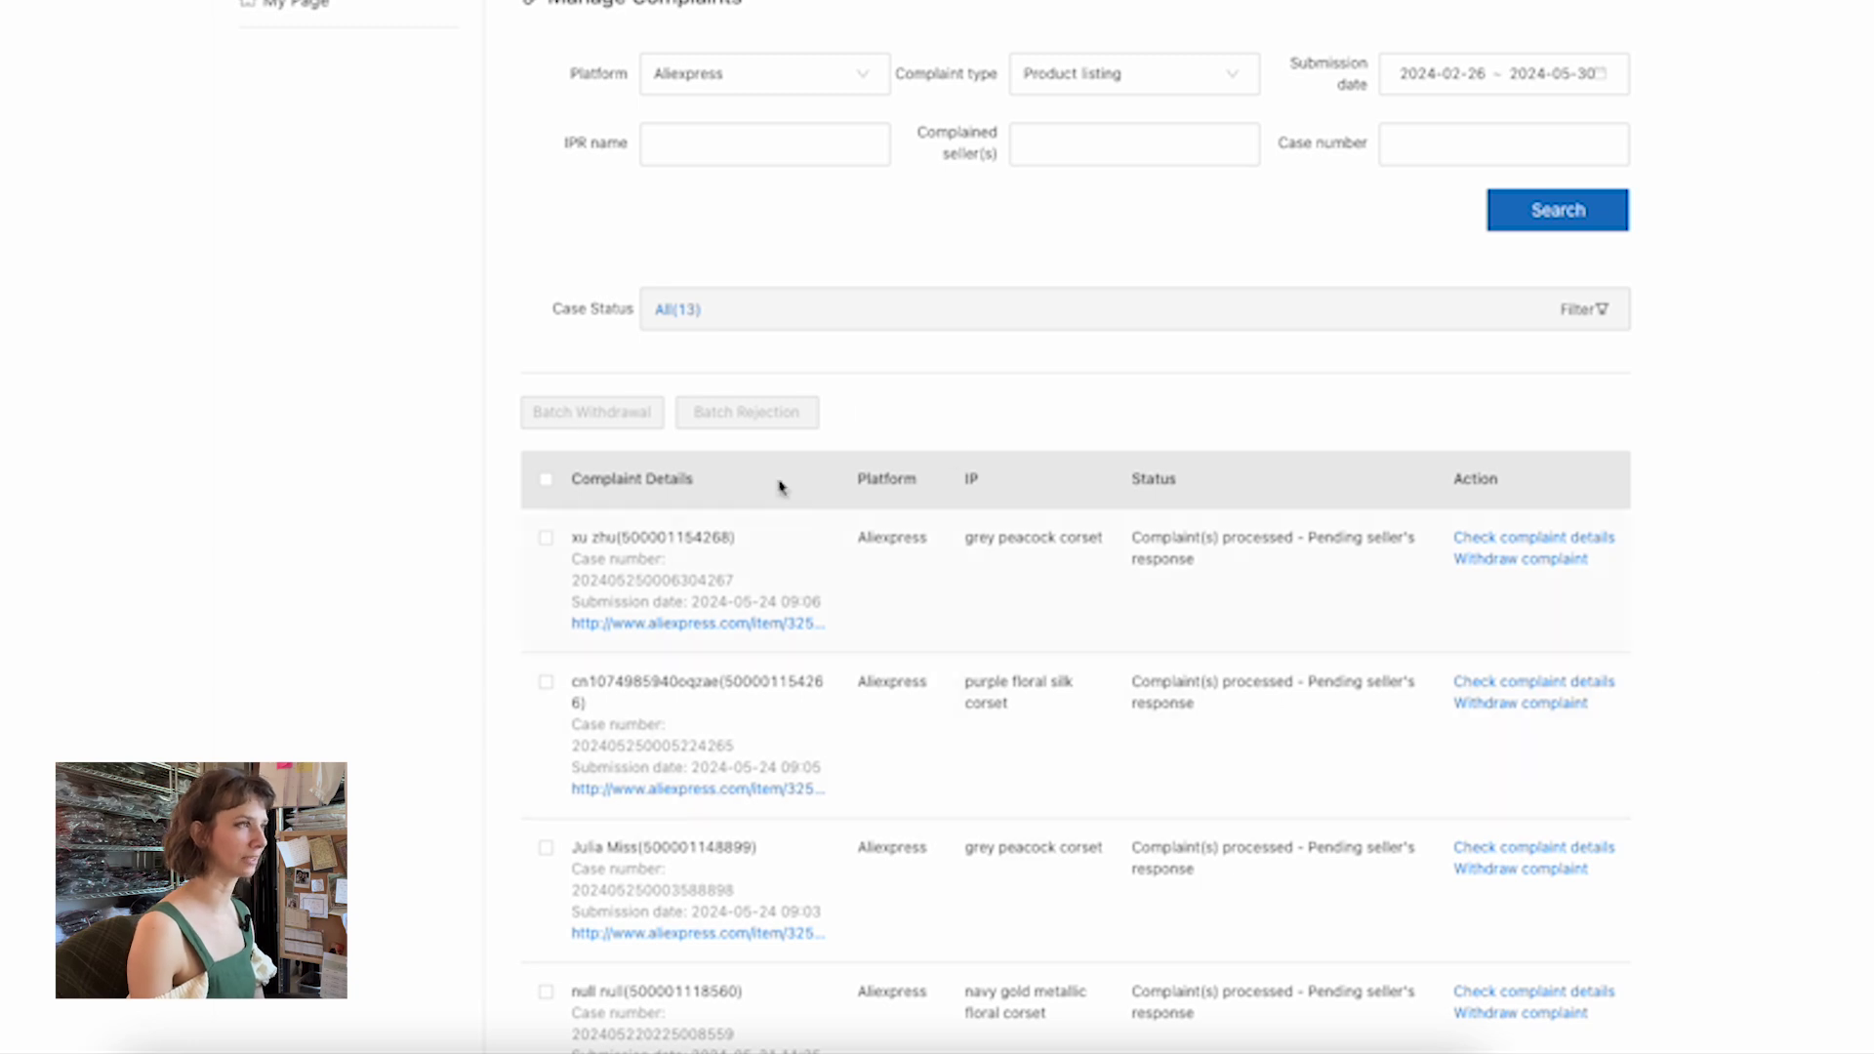
pyautogui.scroll(-10, 746, 685)
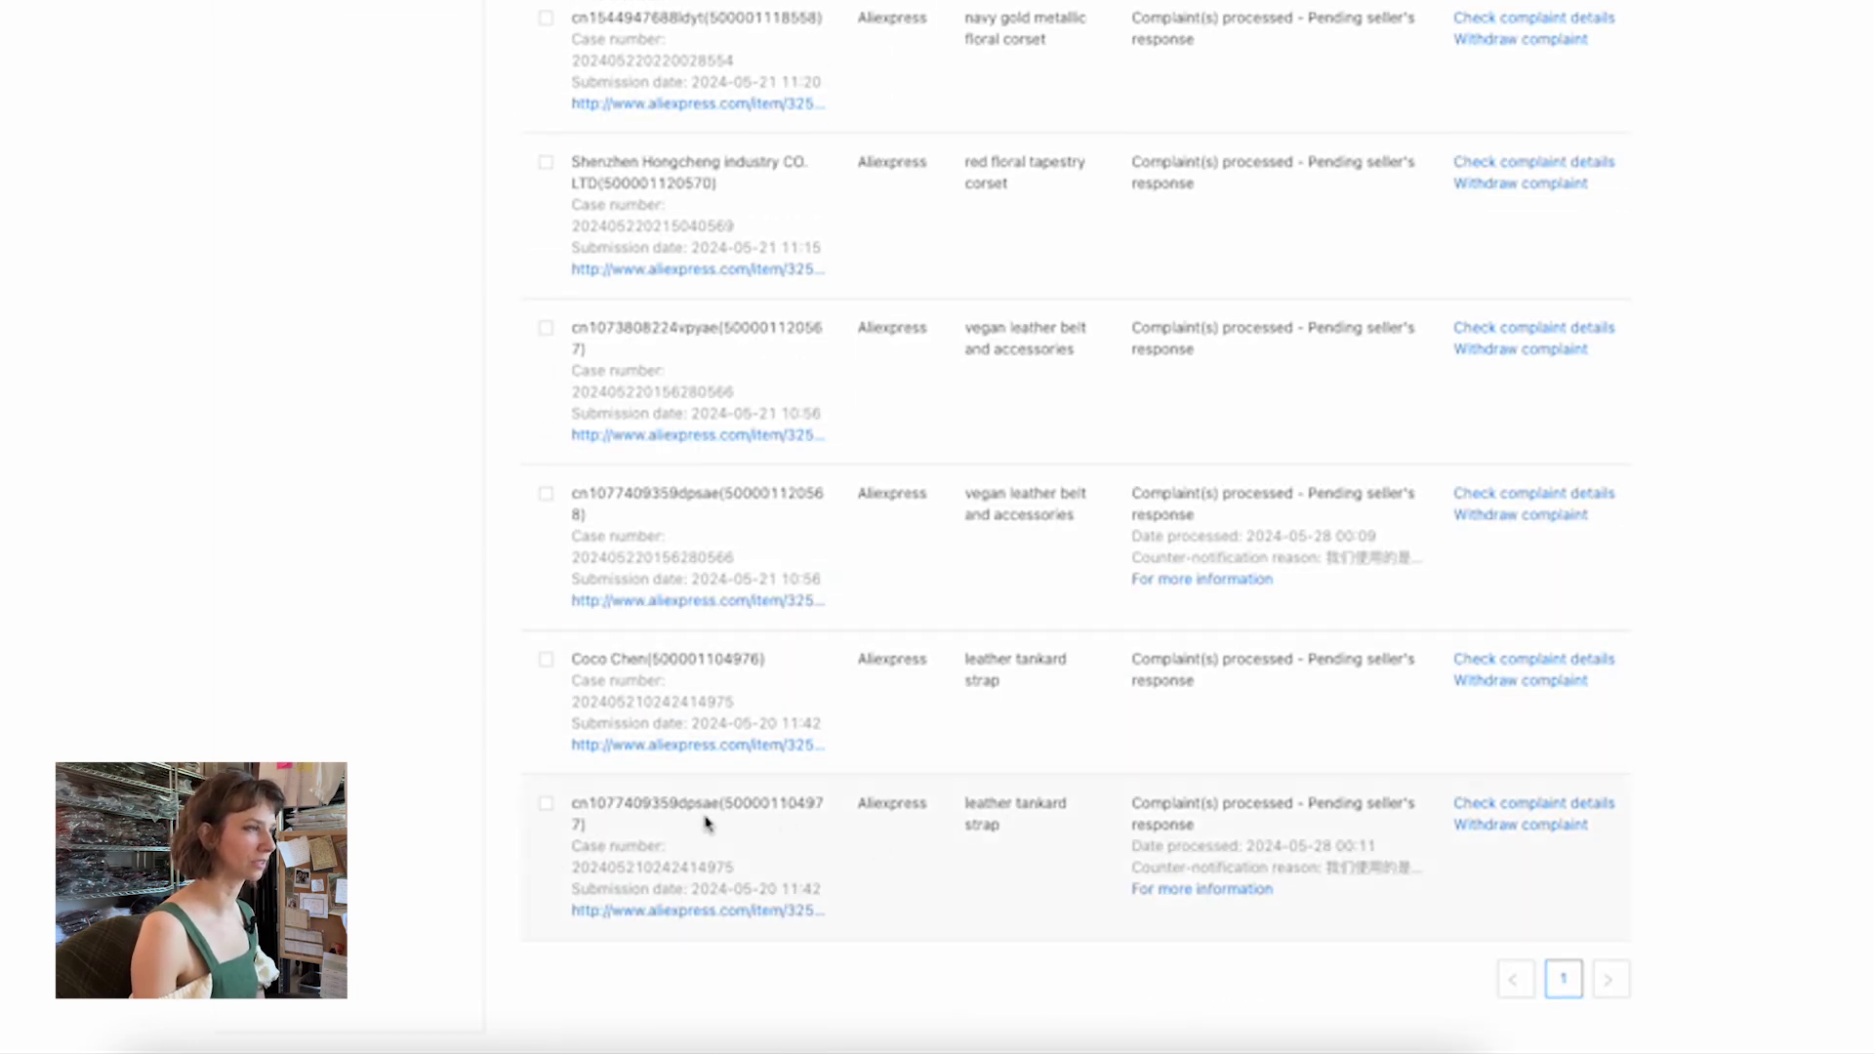
pyautogui.scroll(8, 925, 793)
pyautogui.scroll(8, 925, 793)
pyautogui.scroll(-2, 975, 636)
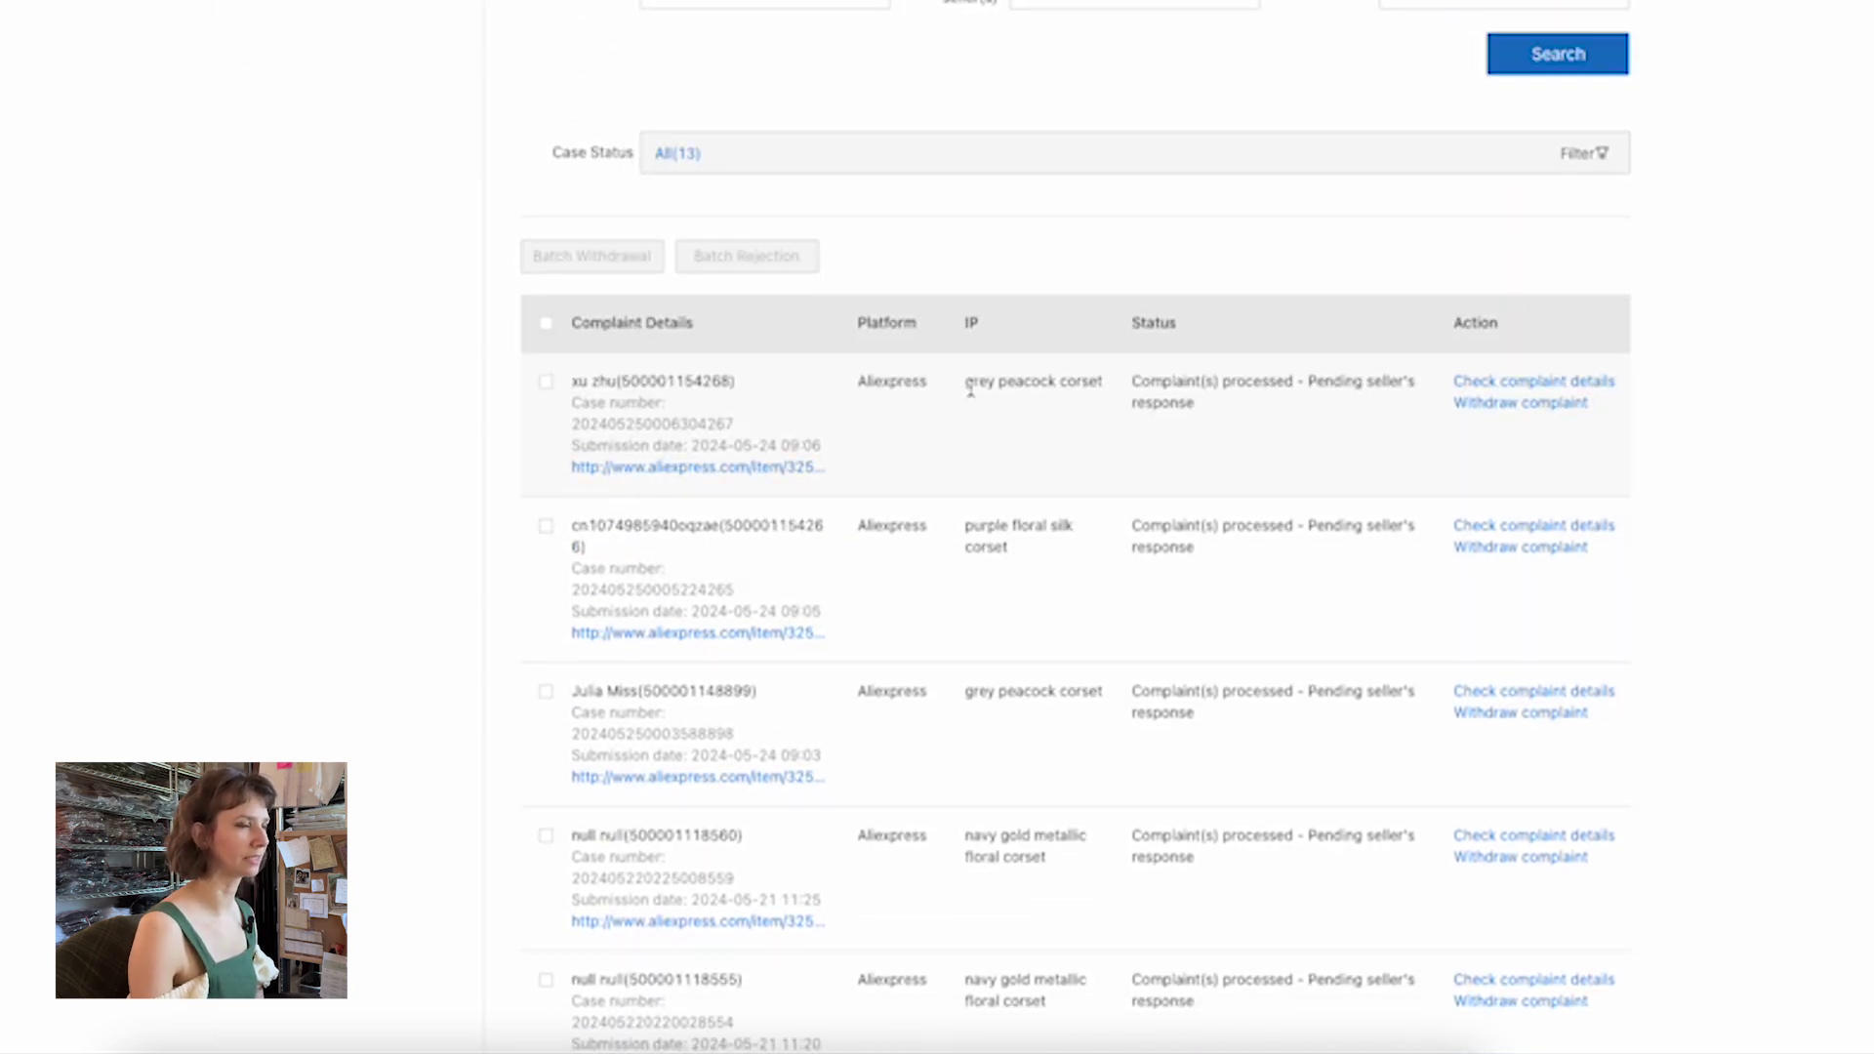
pyautogui.moveTo(961, 384); pyautogui.dragTo(1083, 399)
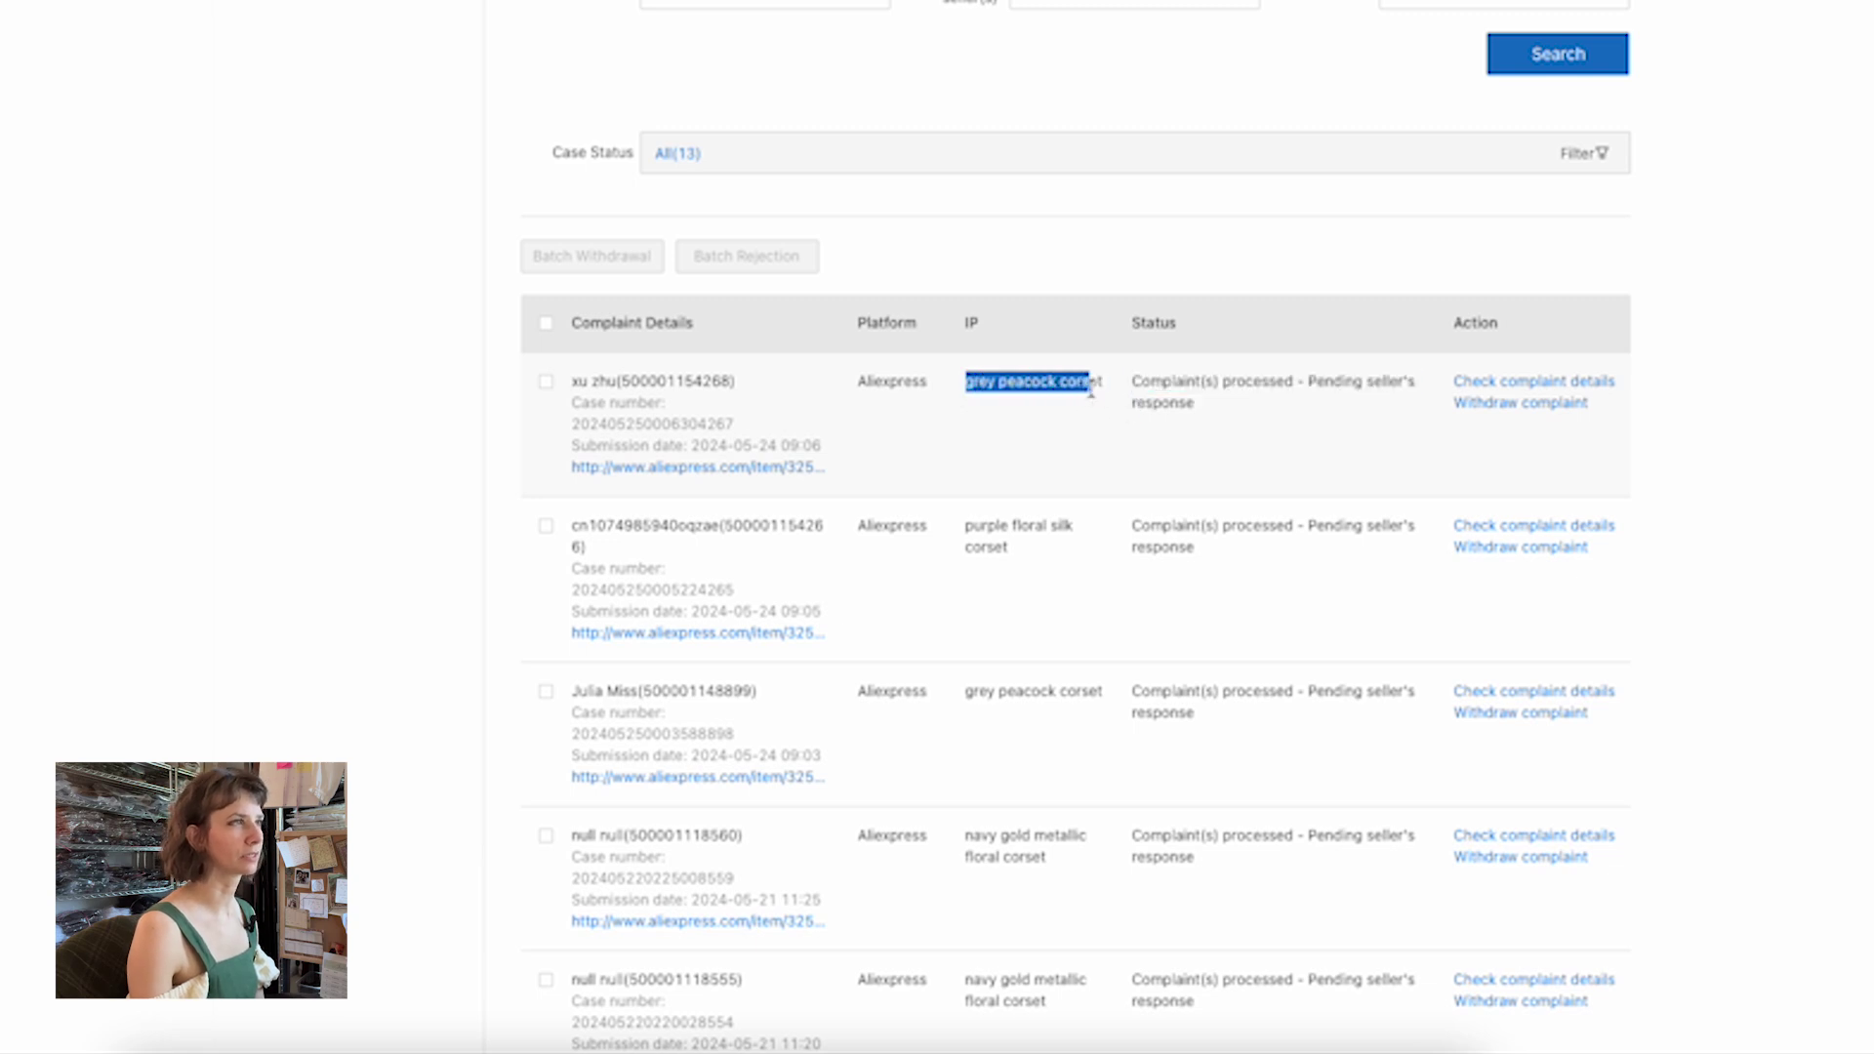
pyautogui.click(1070, 428)
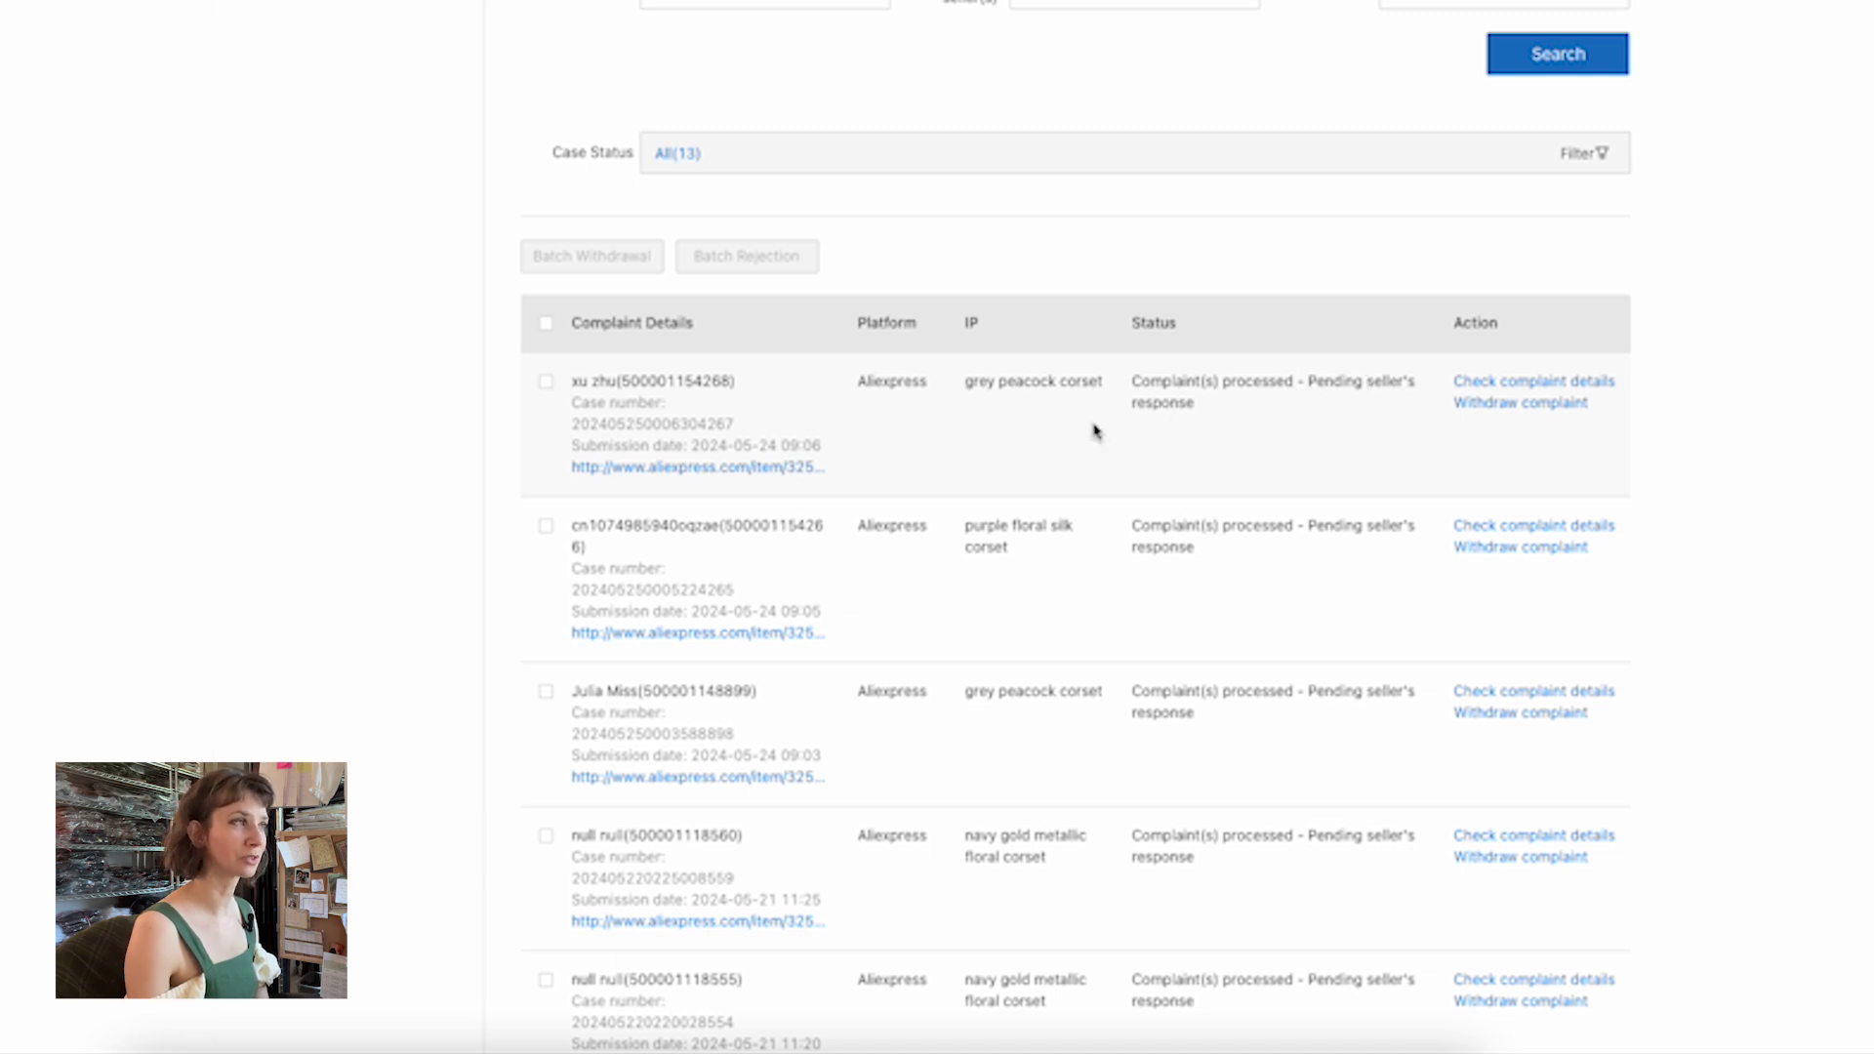
# Check the reported AliExpress listing of the first grey peacock corset complaint, and open that complaint's details
pyautogui.click(699, 471)
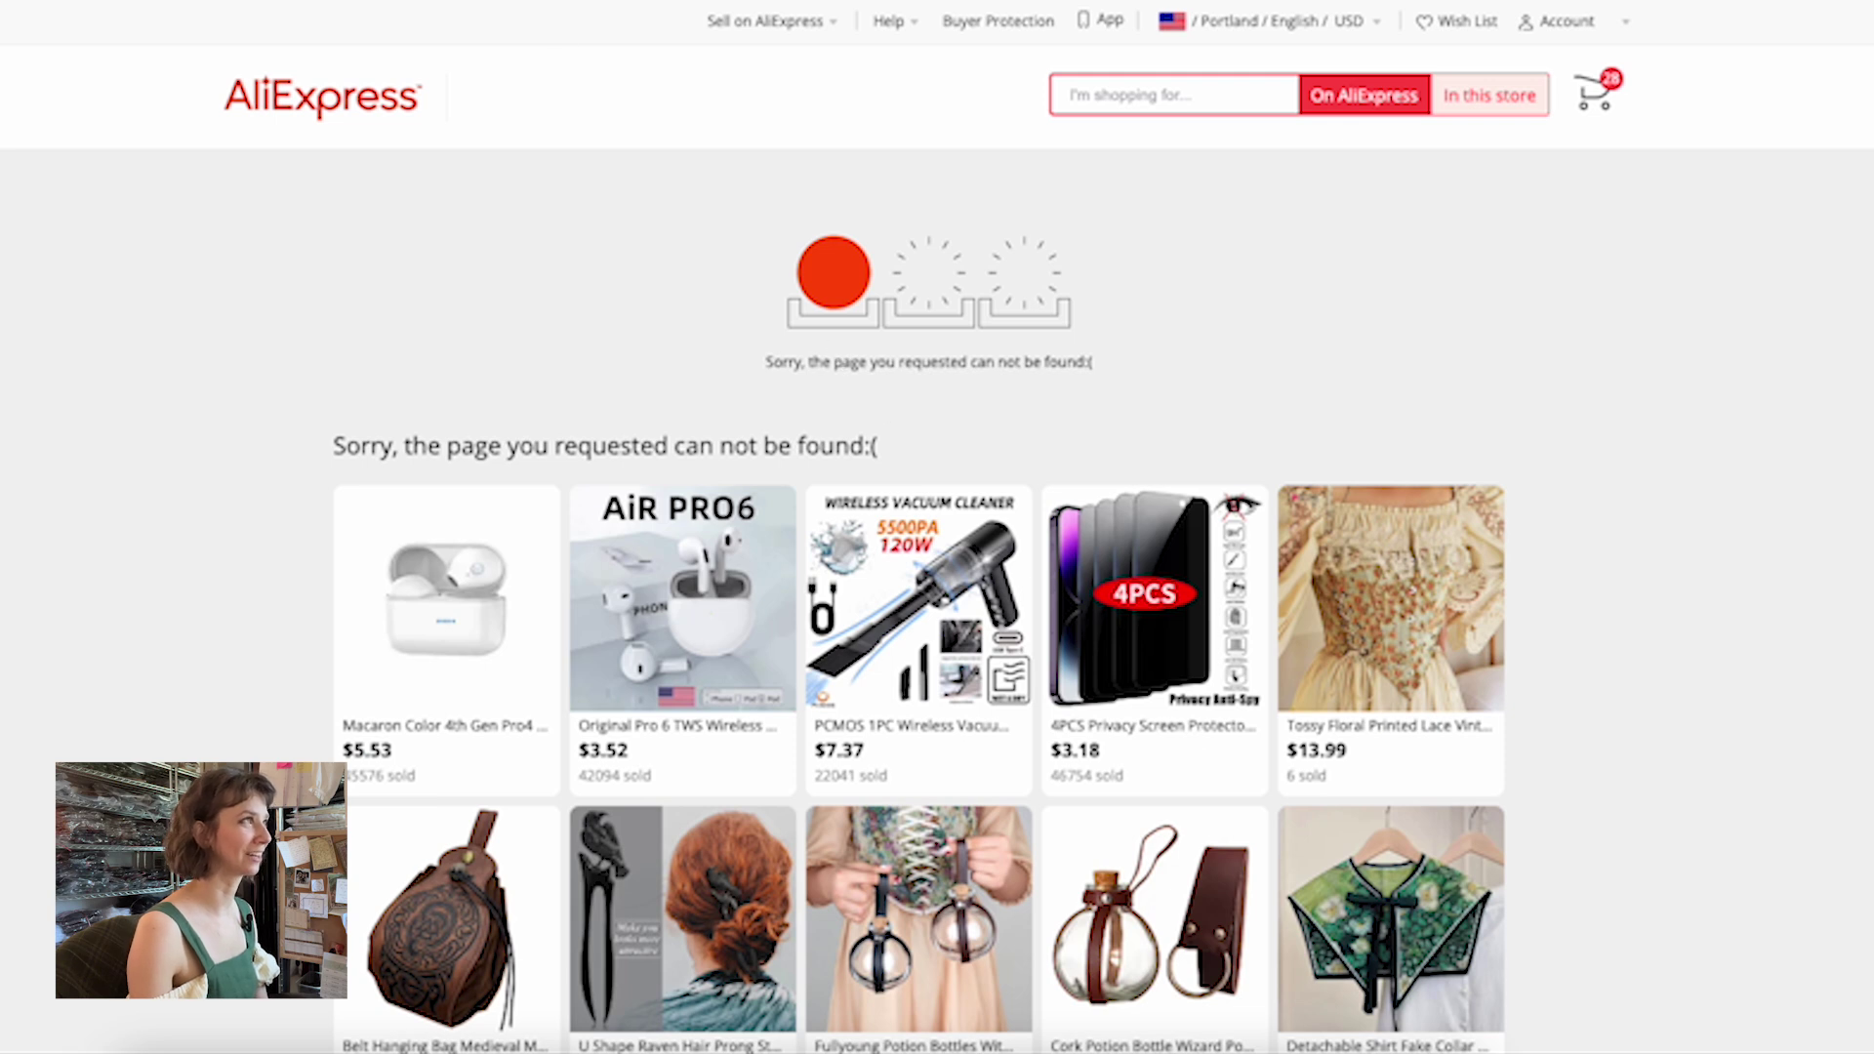
pyautogui.click(625, 2)
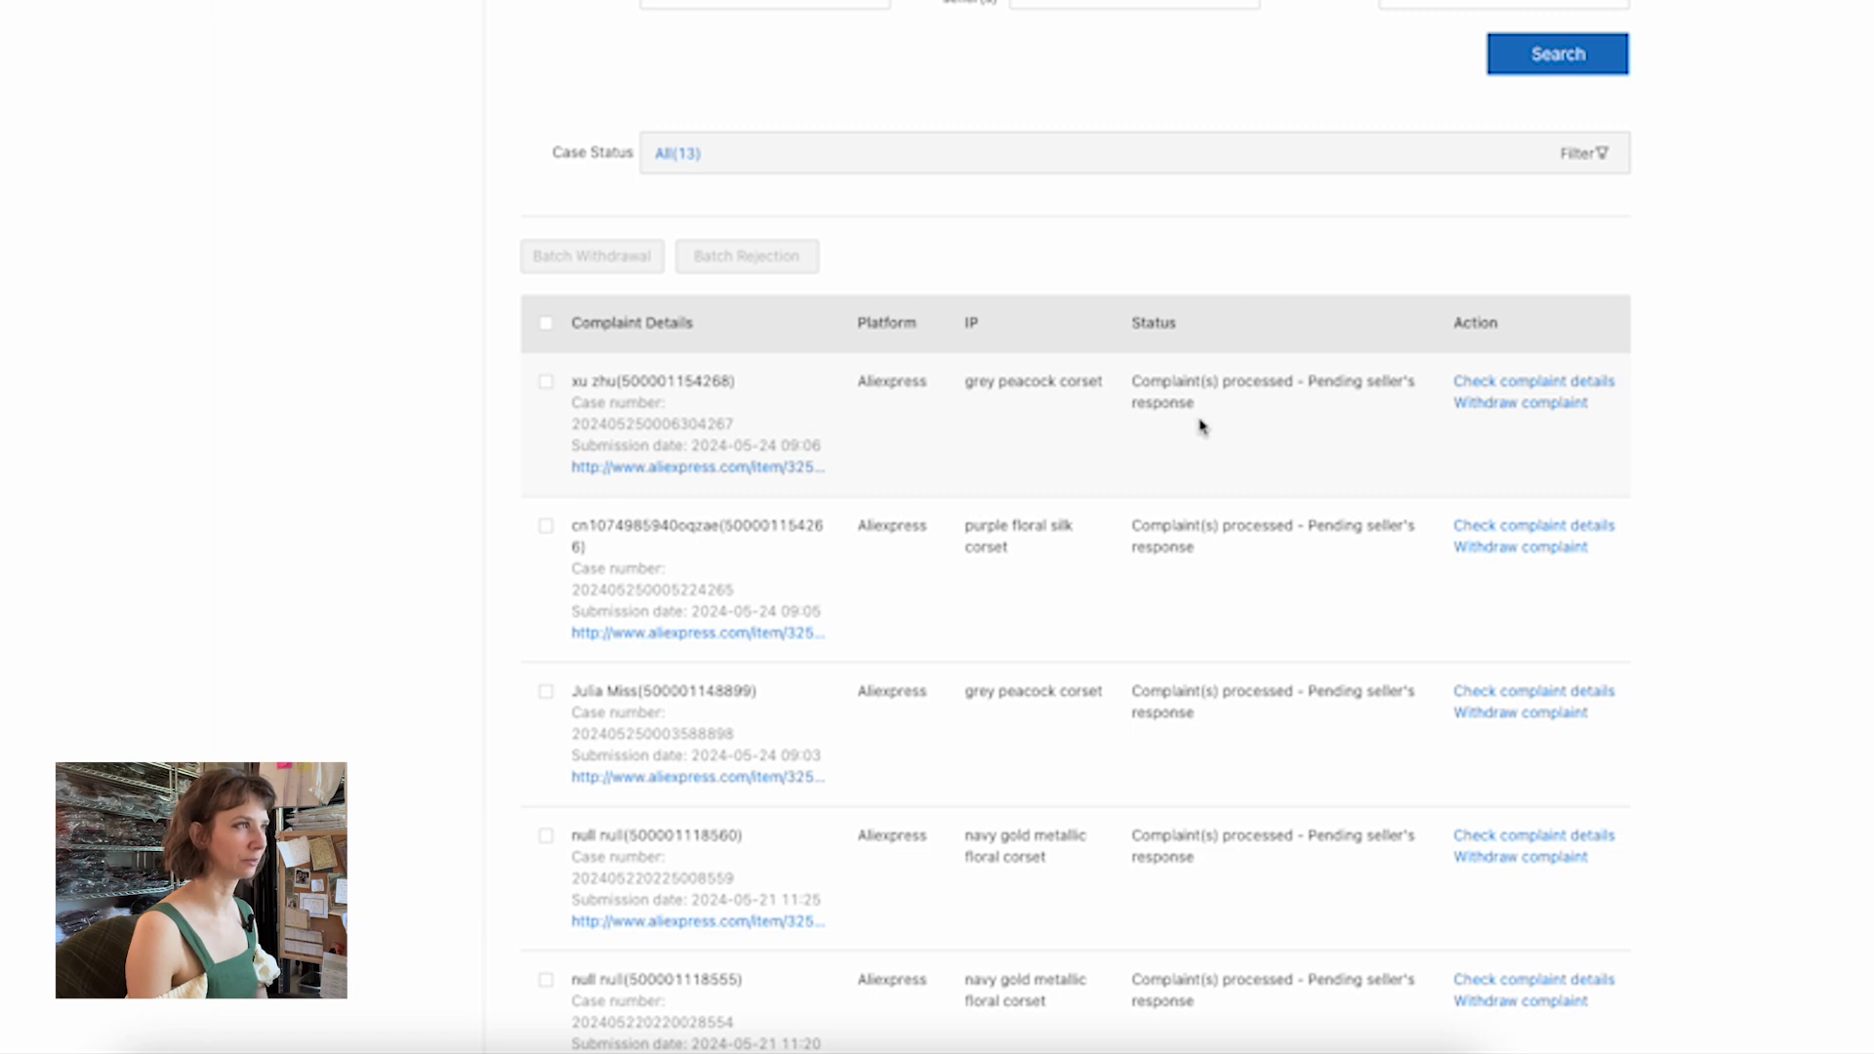
pyautogui.click(1565, 383)
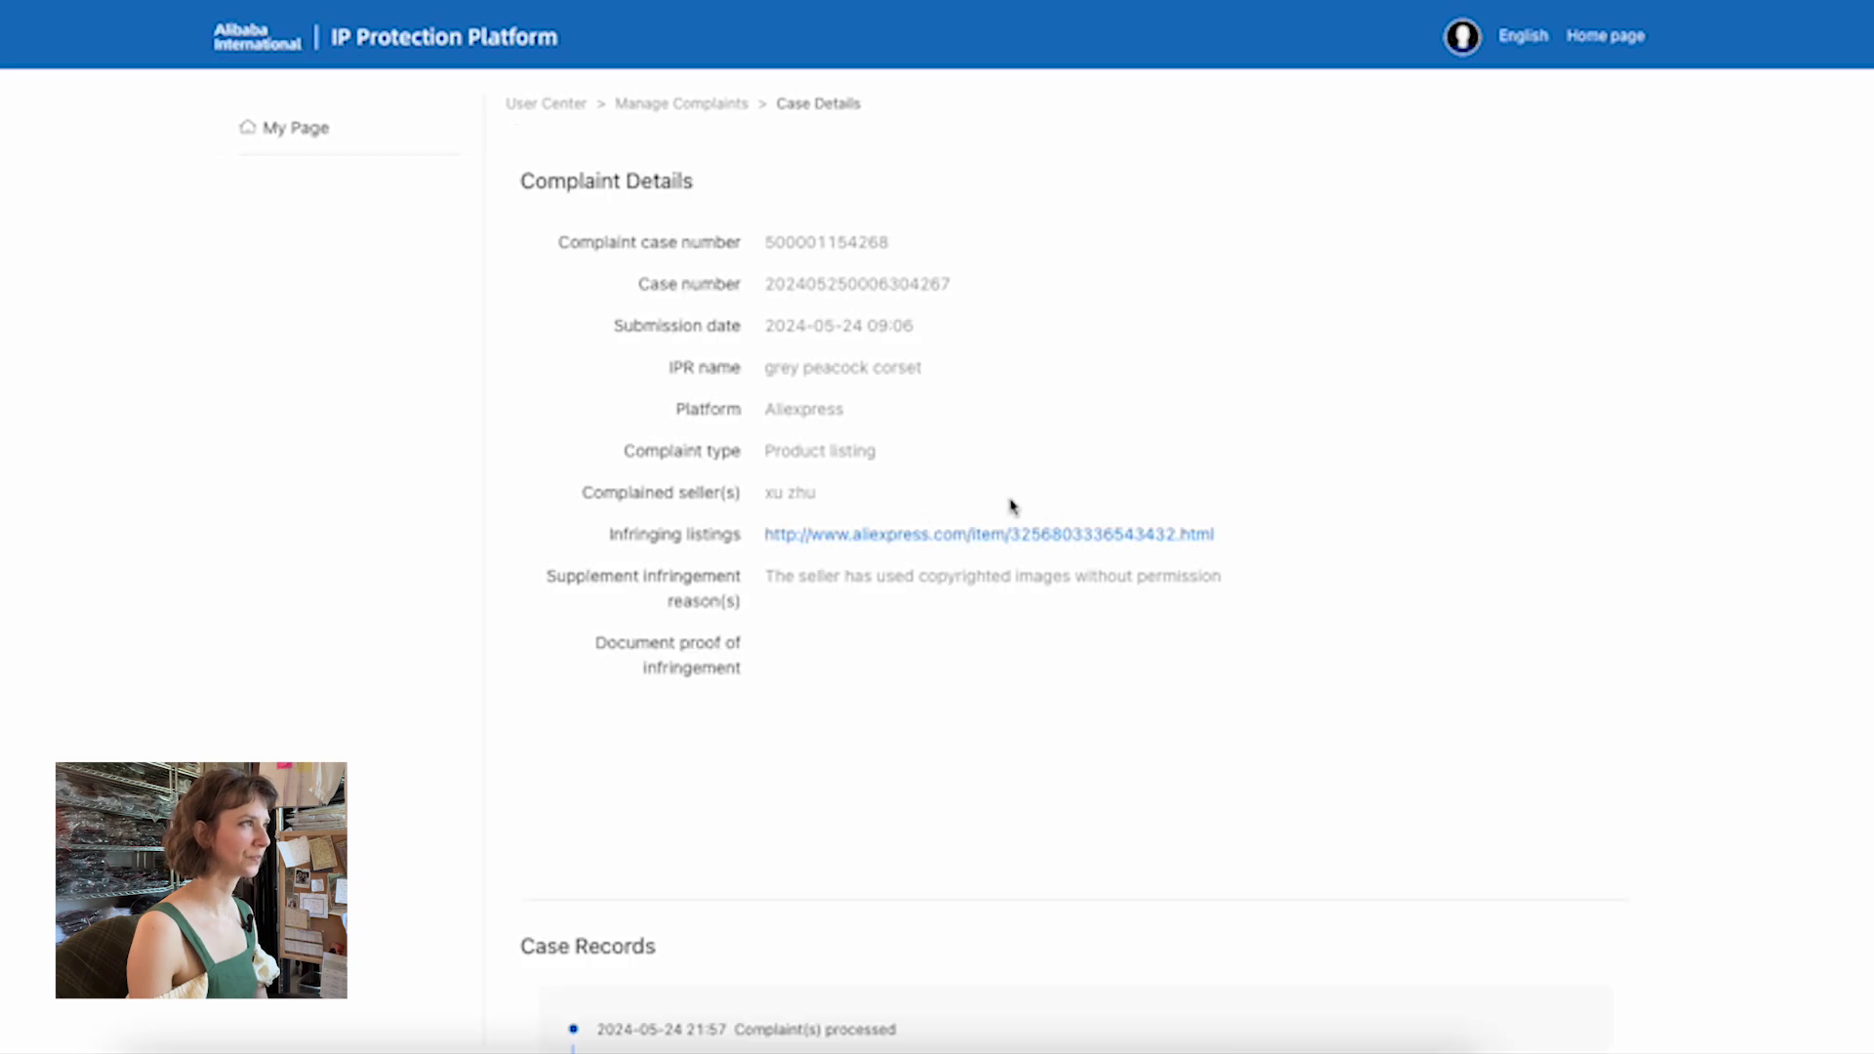
# Review the proof image and case records of the first grey peacock corset complaint, and return to the complaints list
pyautogui.scroll(-2, 1013, 500)
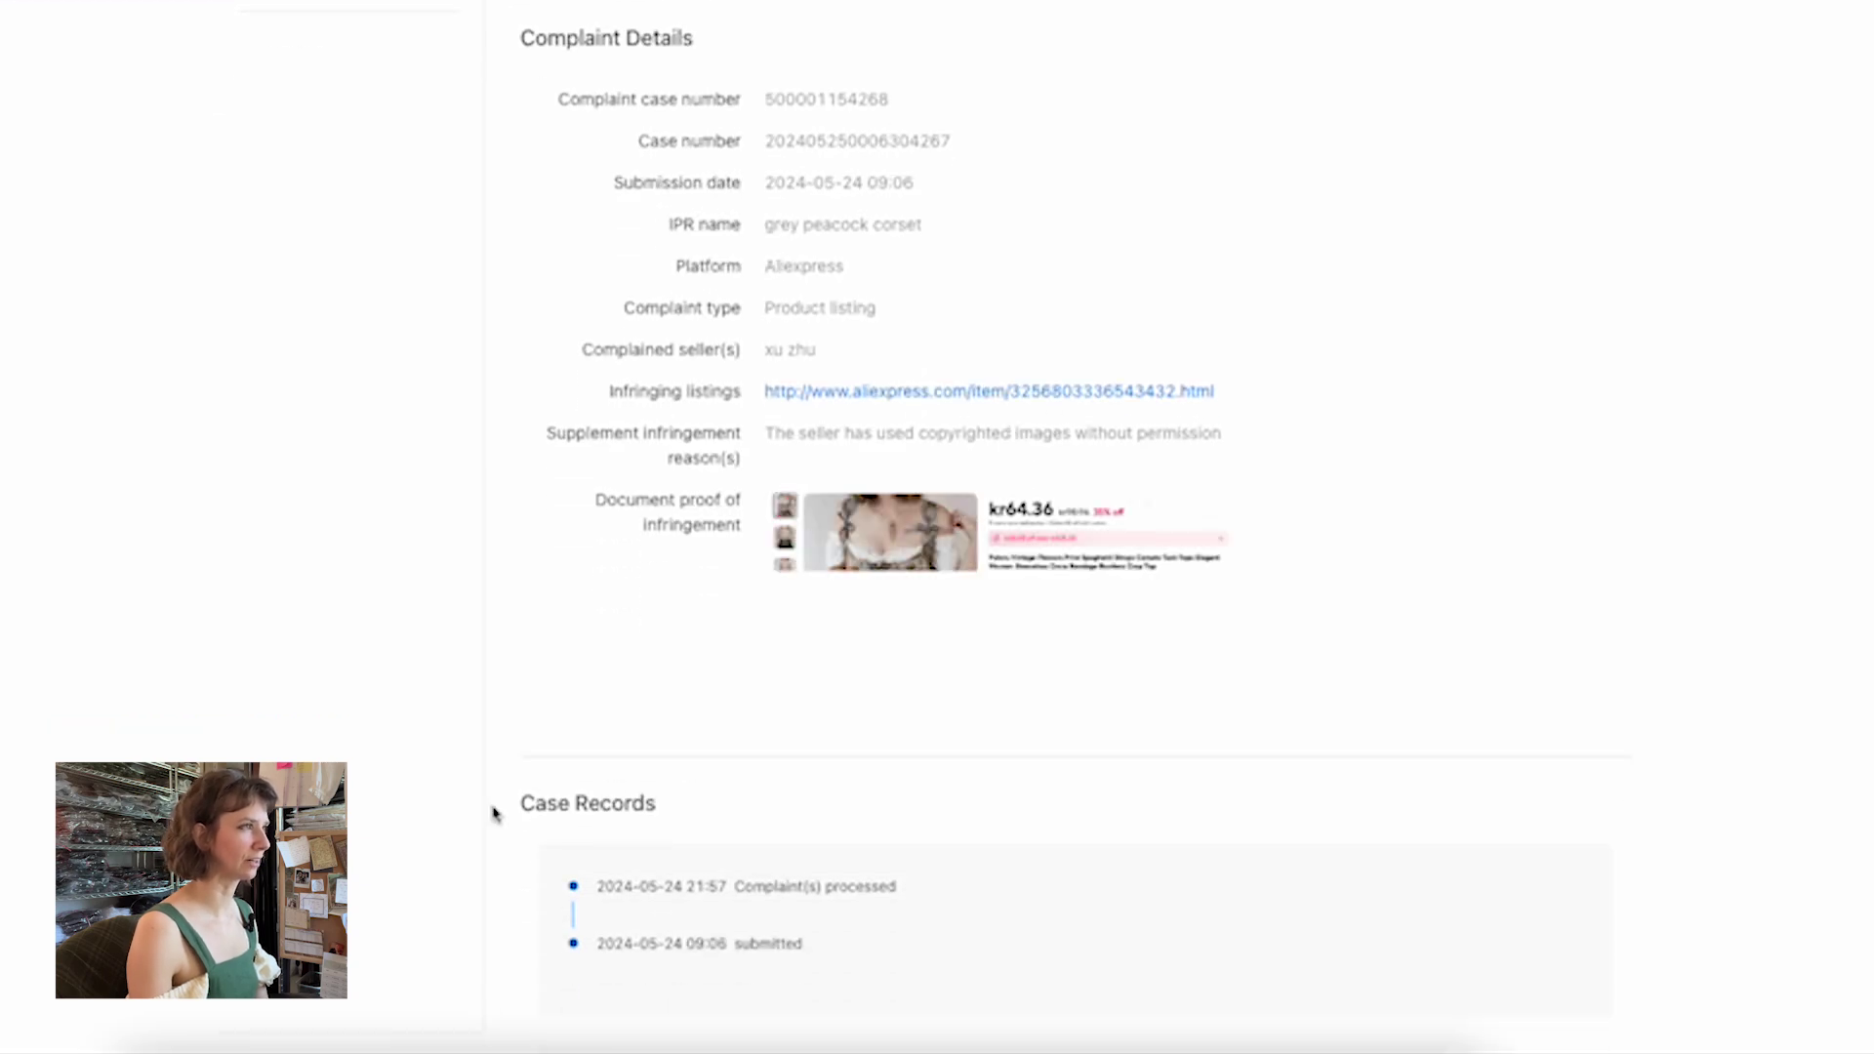
pyautogui.hotkey('ctrl', 'a')
pyautogui.click(644, 878)
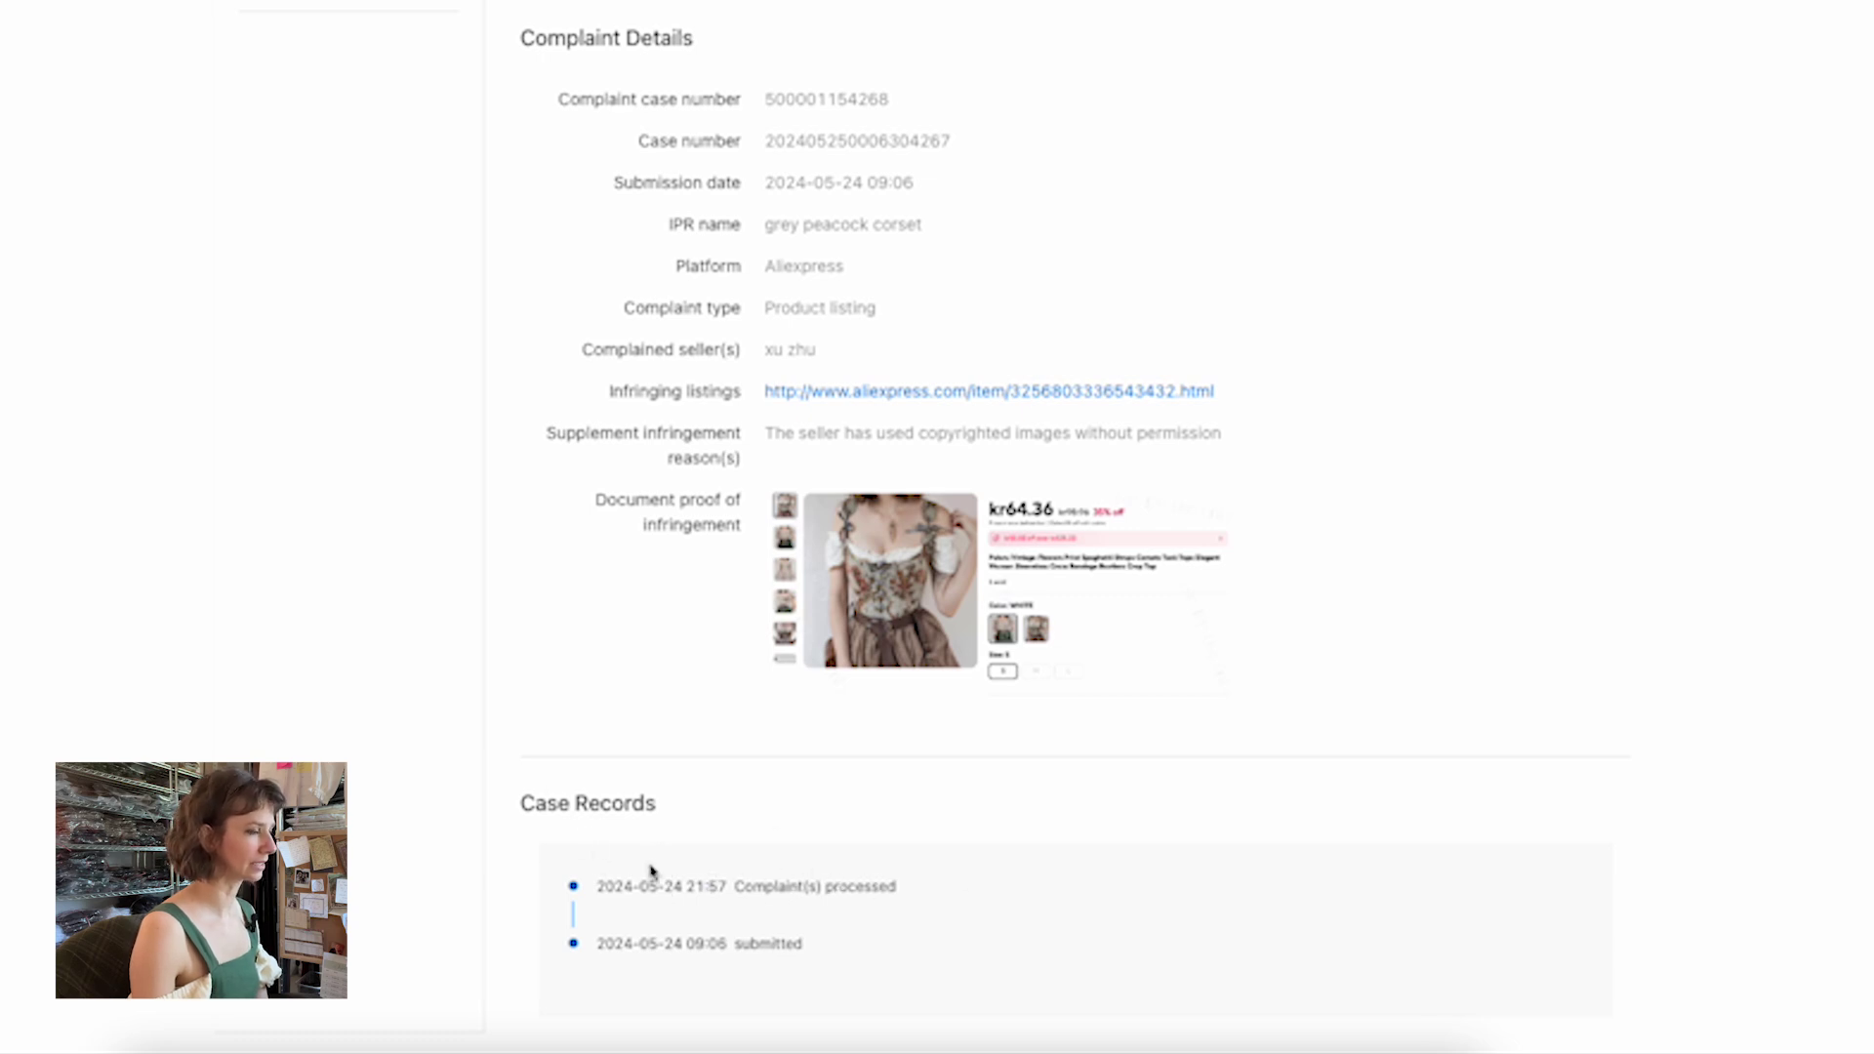
pyautogui.scroll(2, 873, 823)
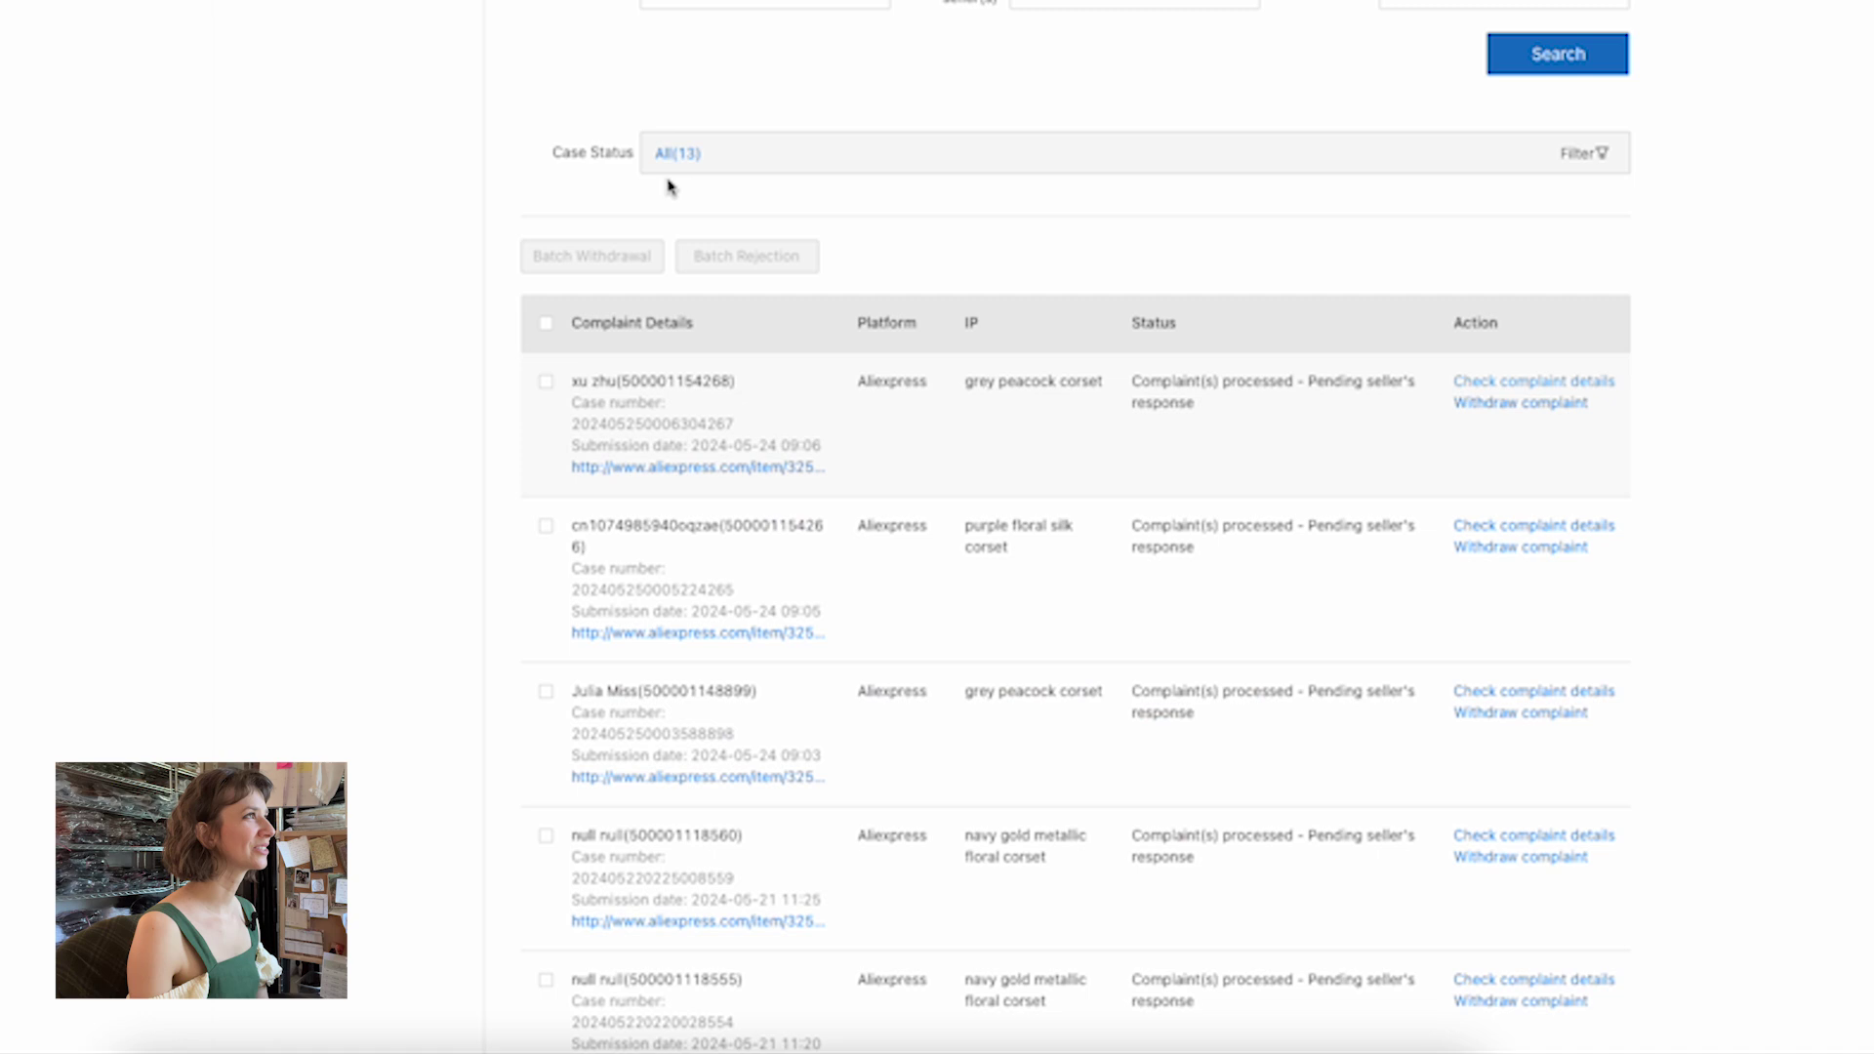
# Open the counter-notification information of the last leather tankard strap complaint and compare both sets of materials submitted by the seller
pyautogui.scroll(-8, 1045, 569)
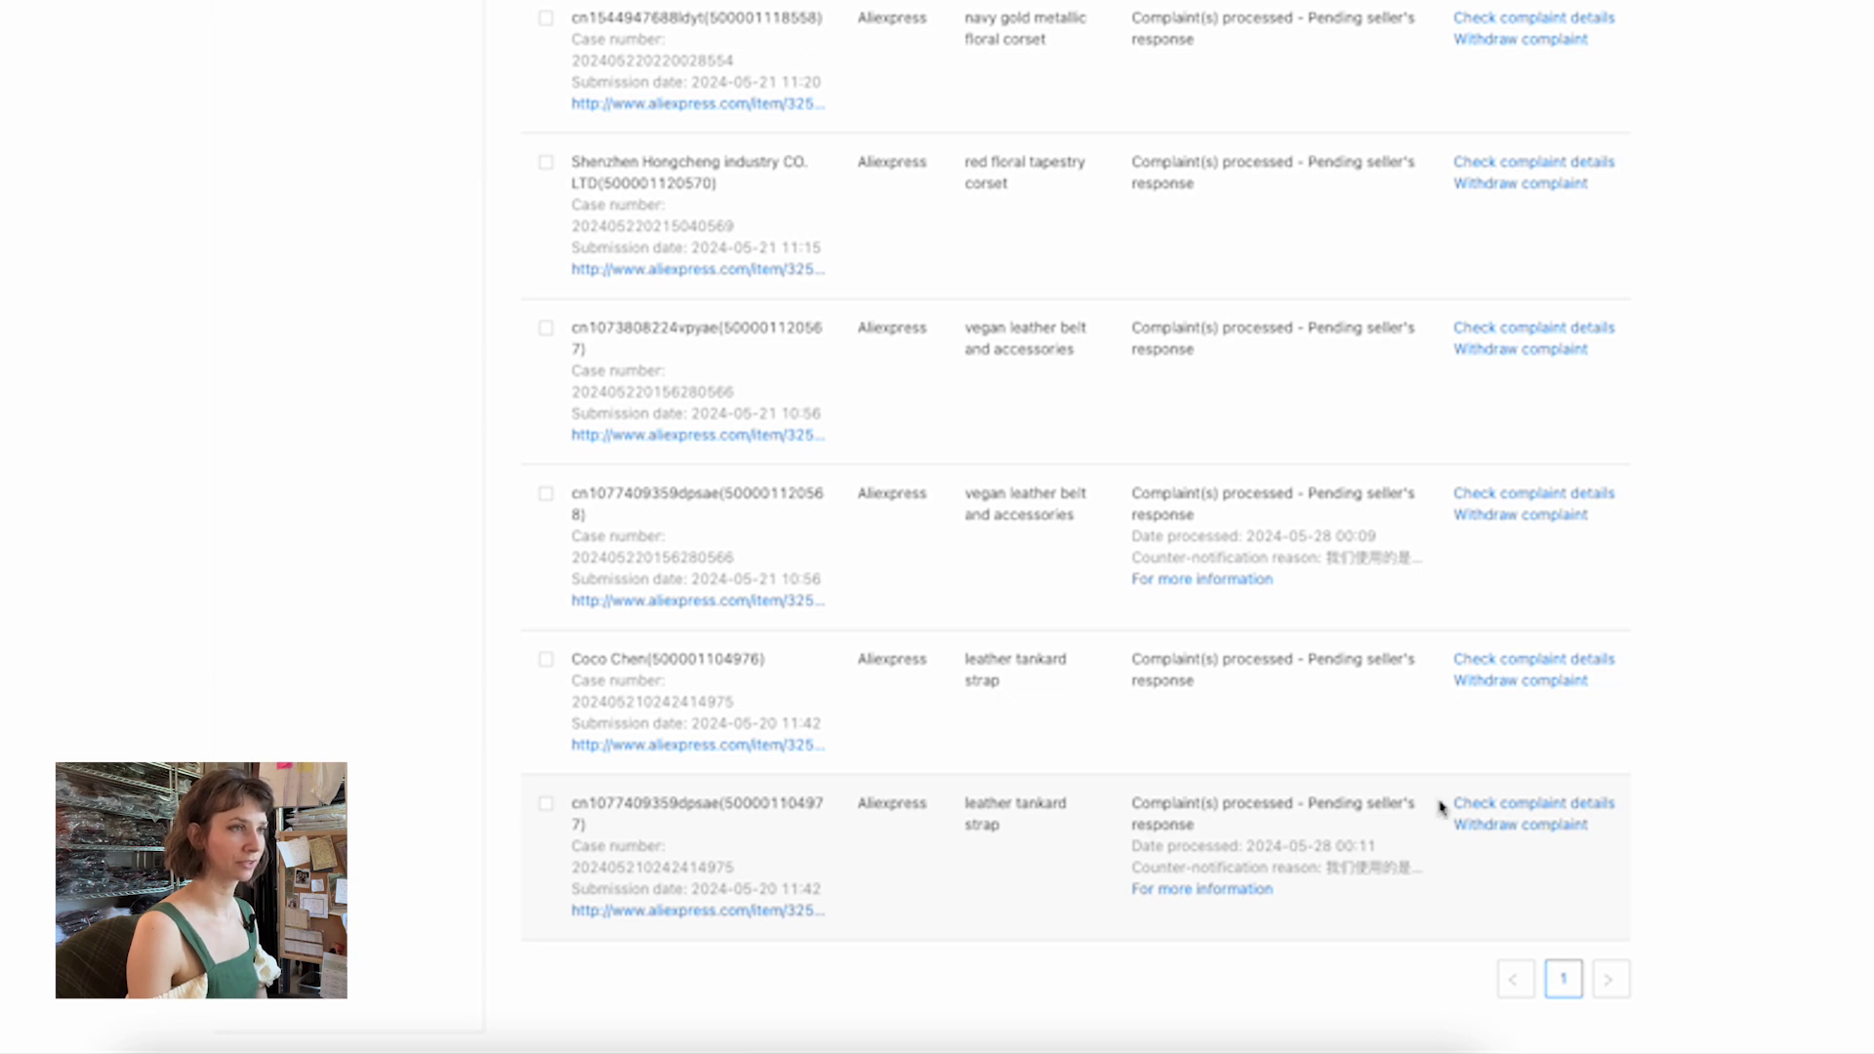
pyautogui.click(1218, 890)
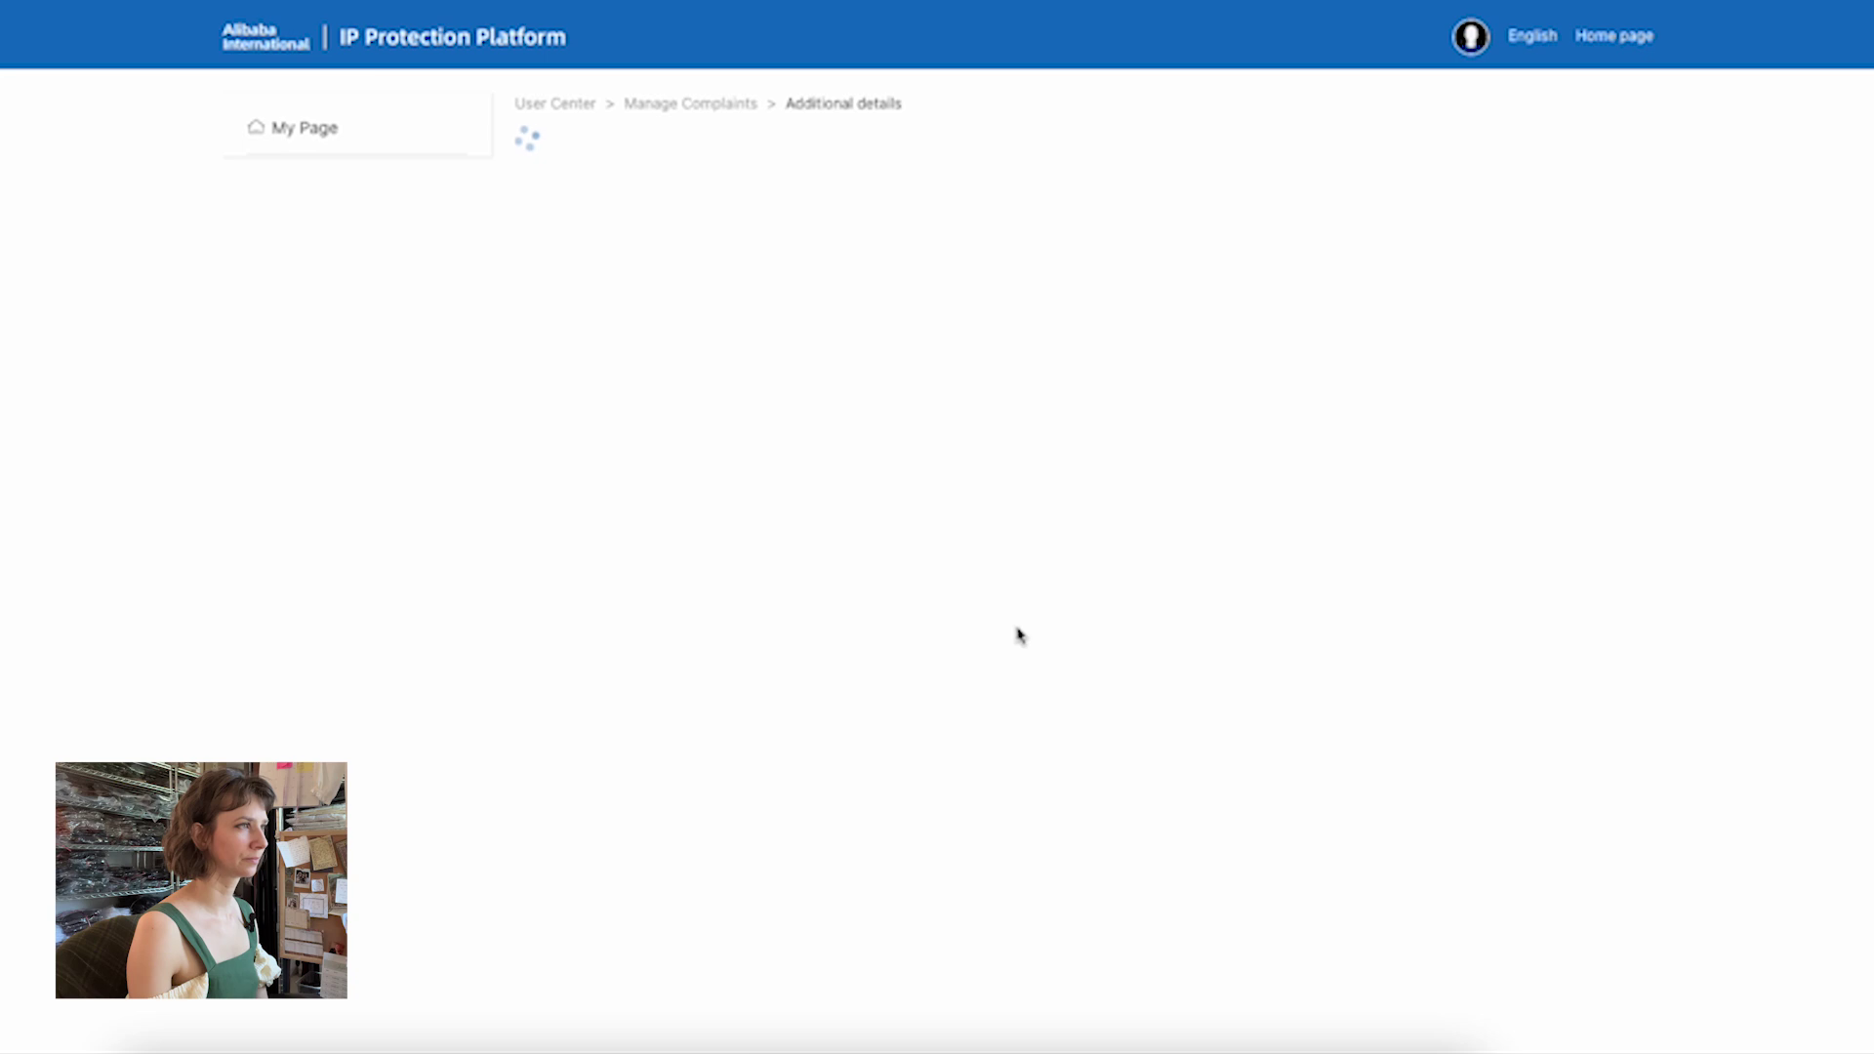
pyautogui.scroll(-4, 1018, 634)
pyautogui.scroll(4, 1049, 625)
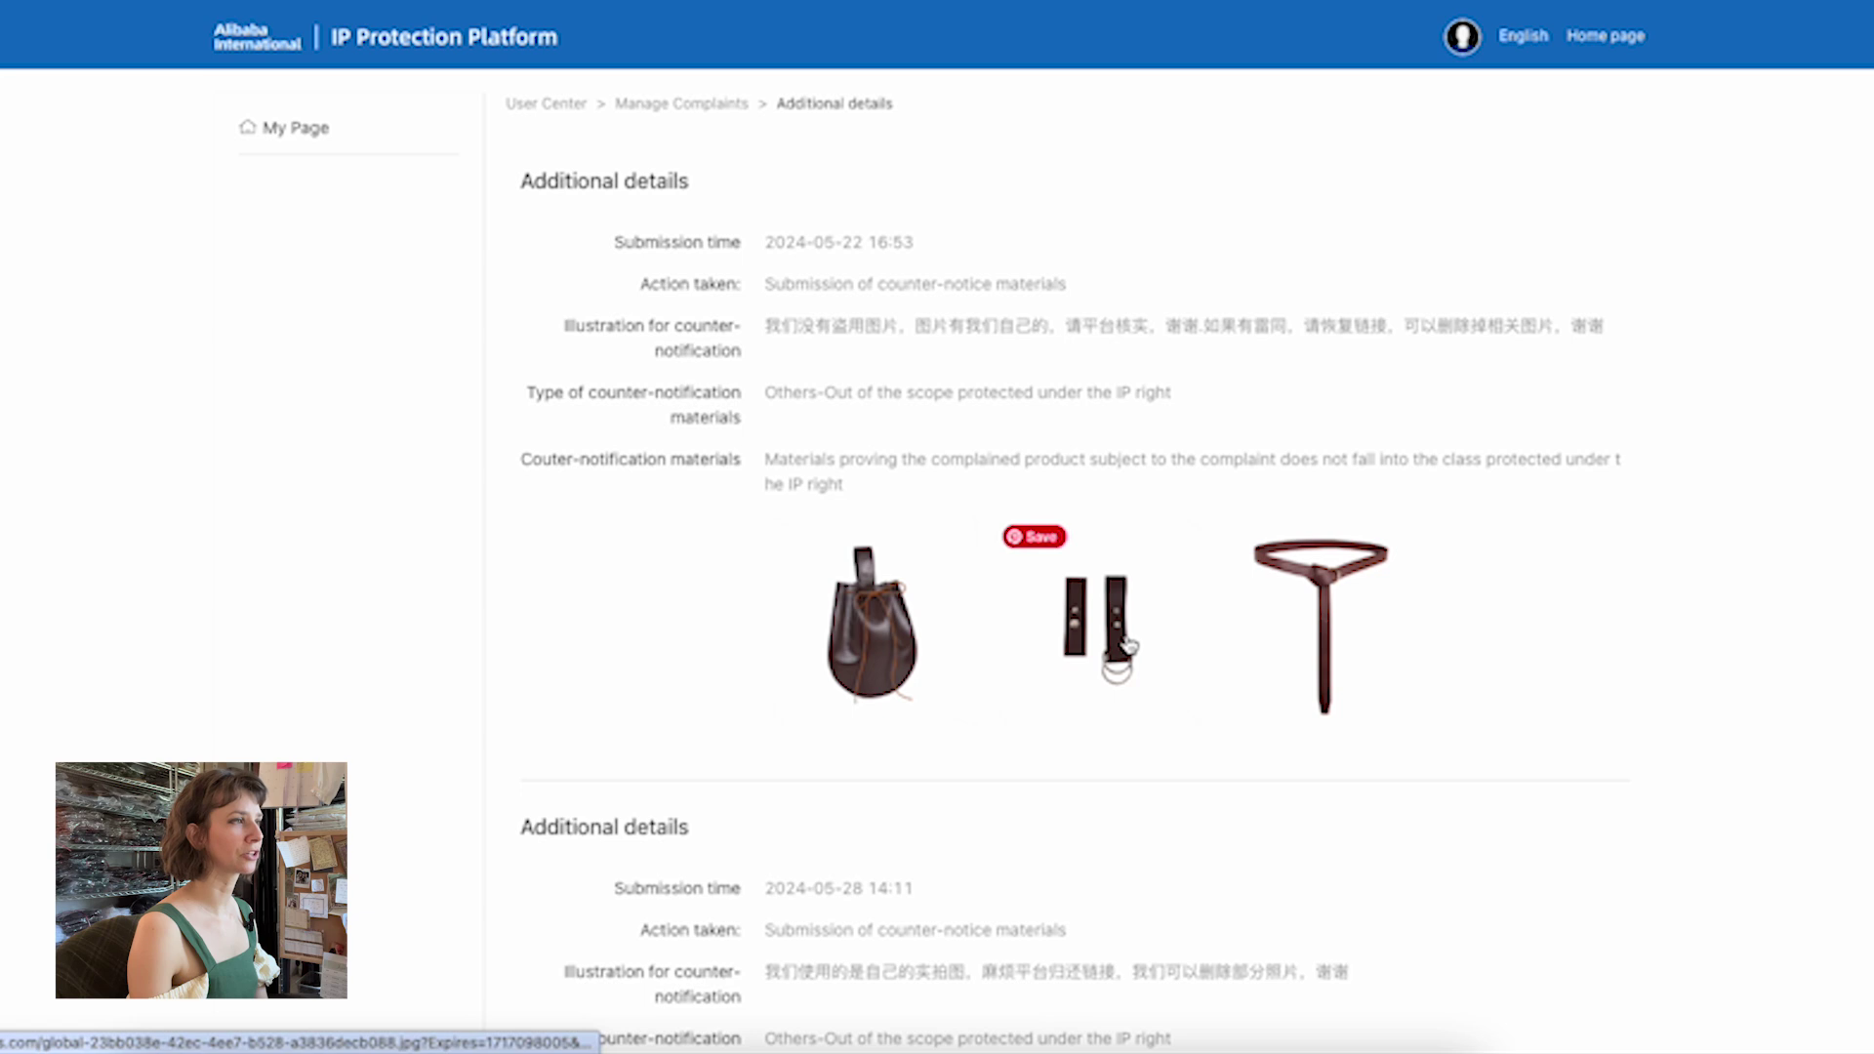
pyautogui.scroll(-6, 909, 603)
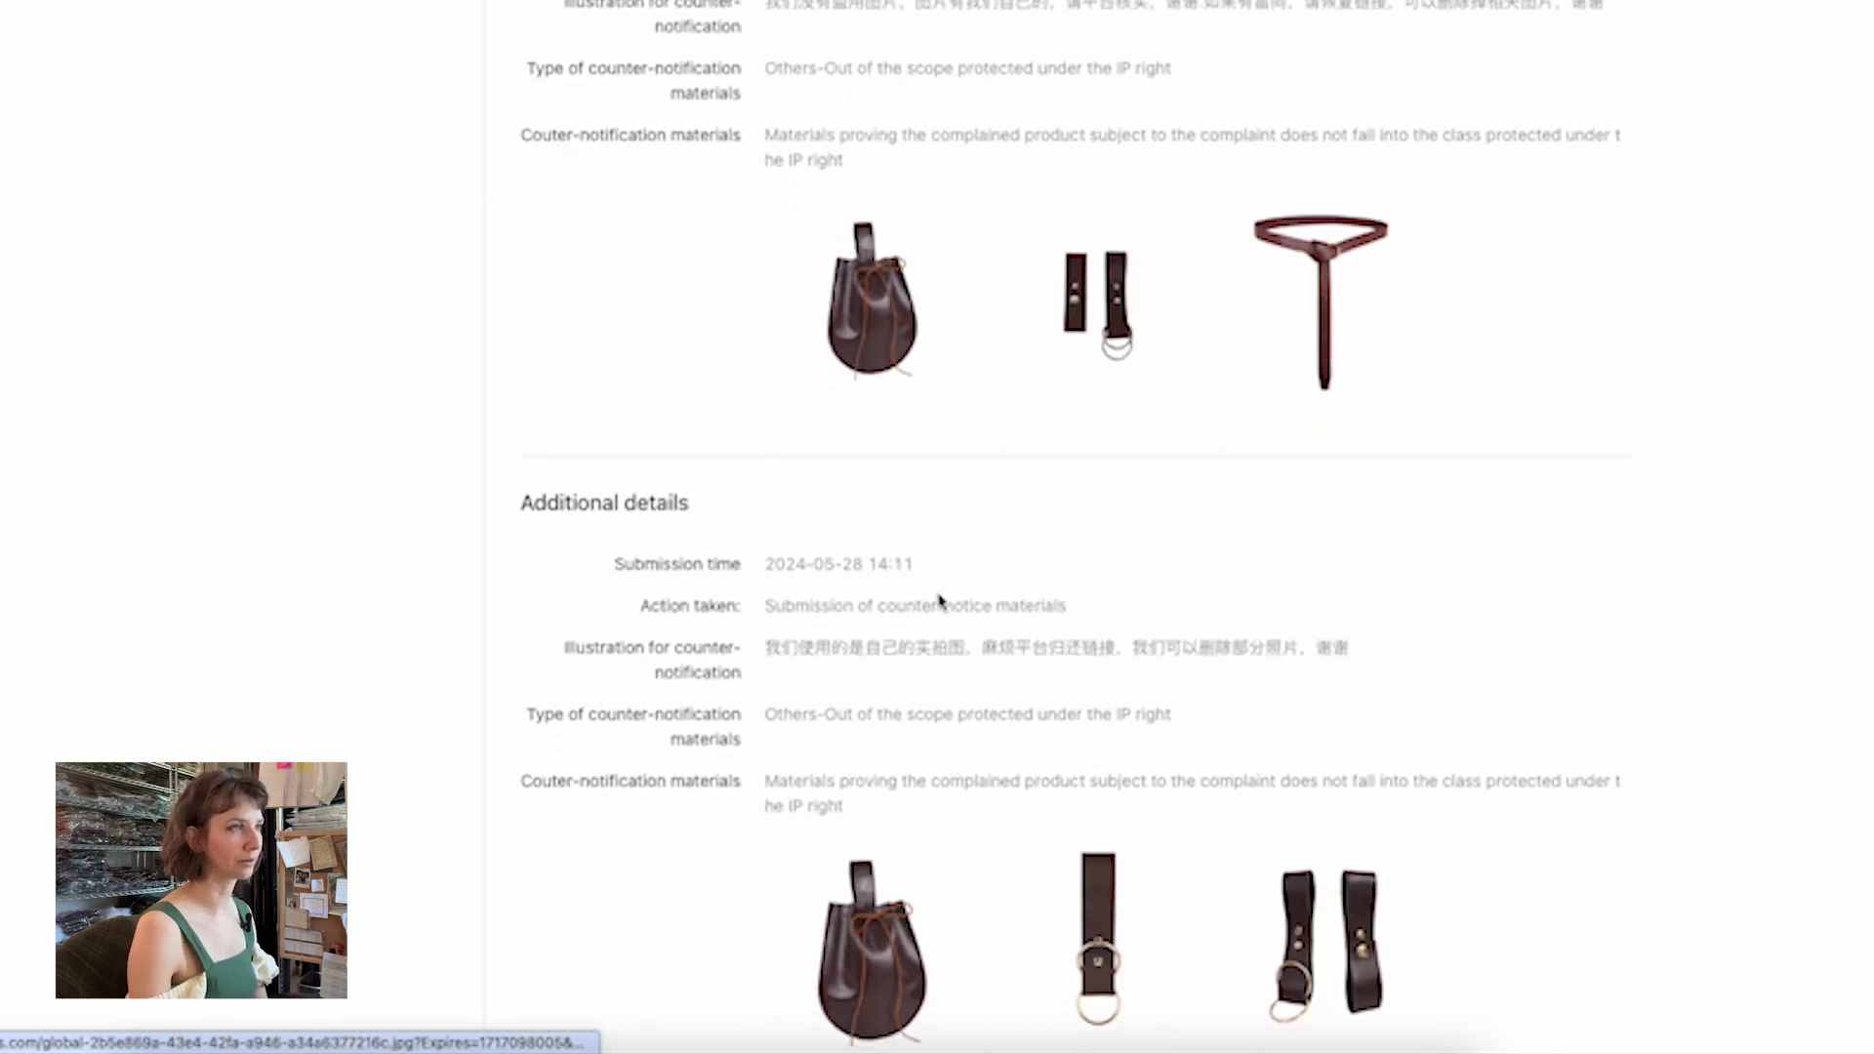
pyautogui.scroll(6, 946, 599)
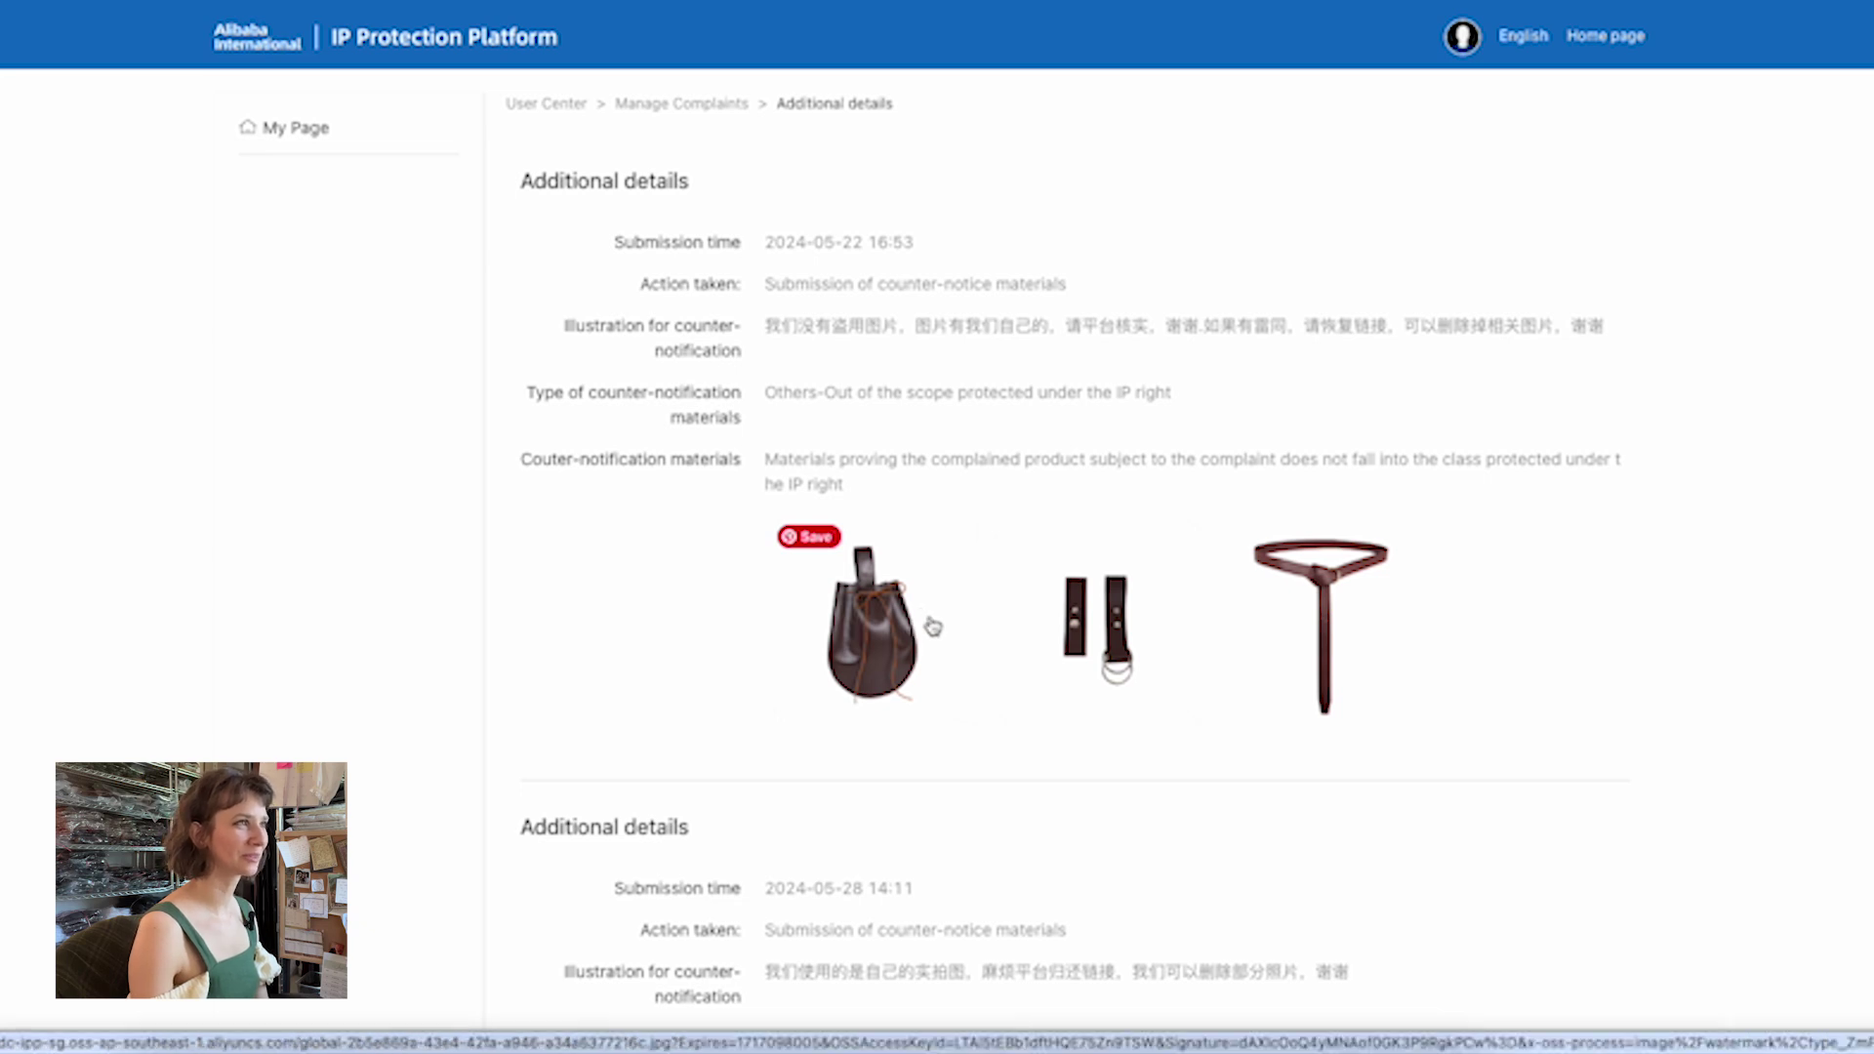
pyautogui.scroll(-6, 1038, 595)
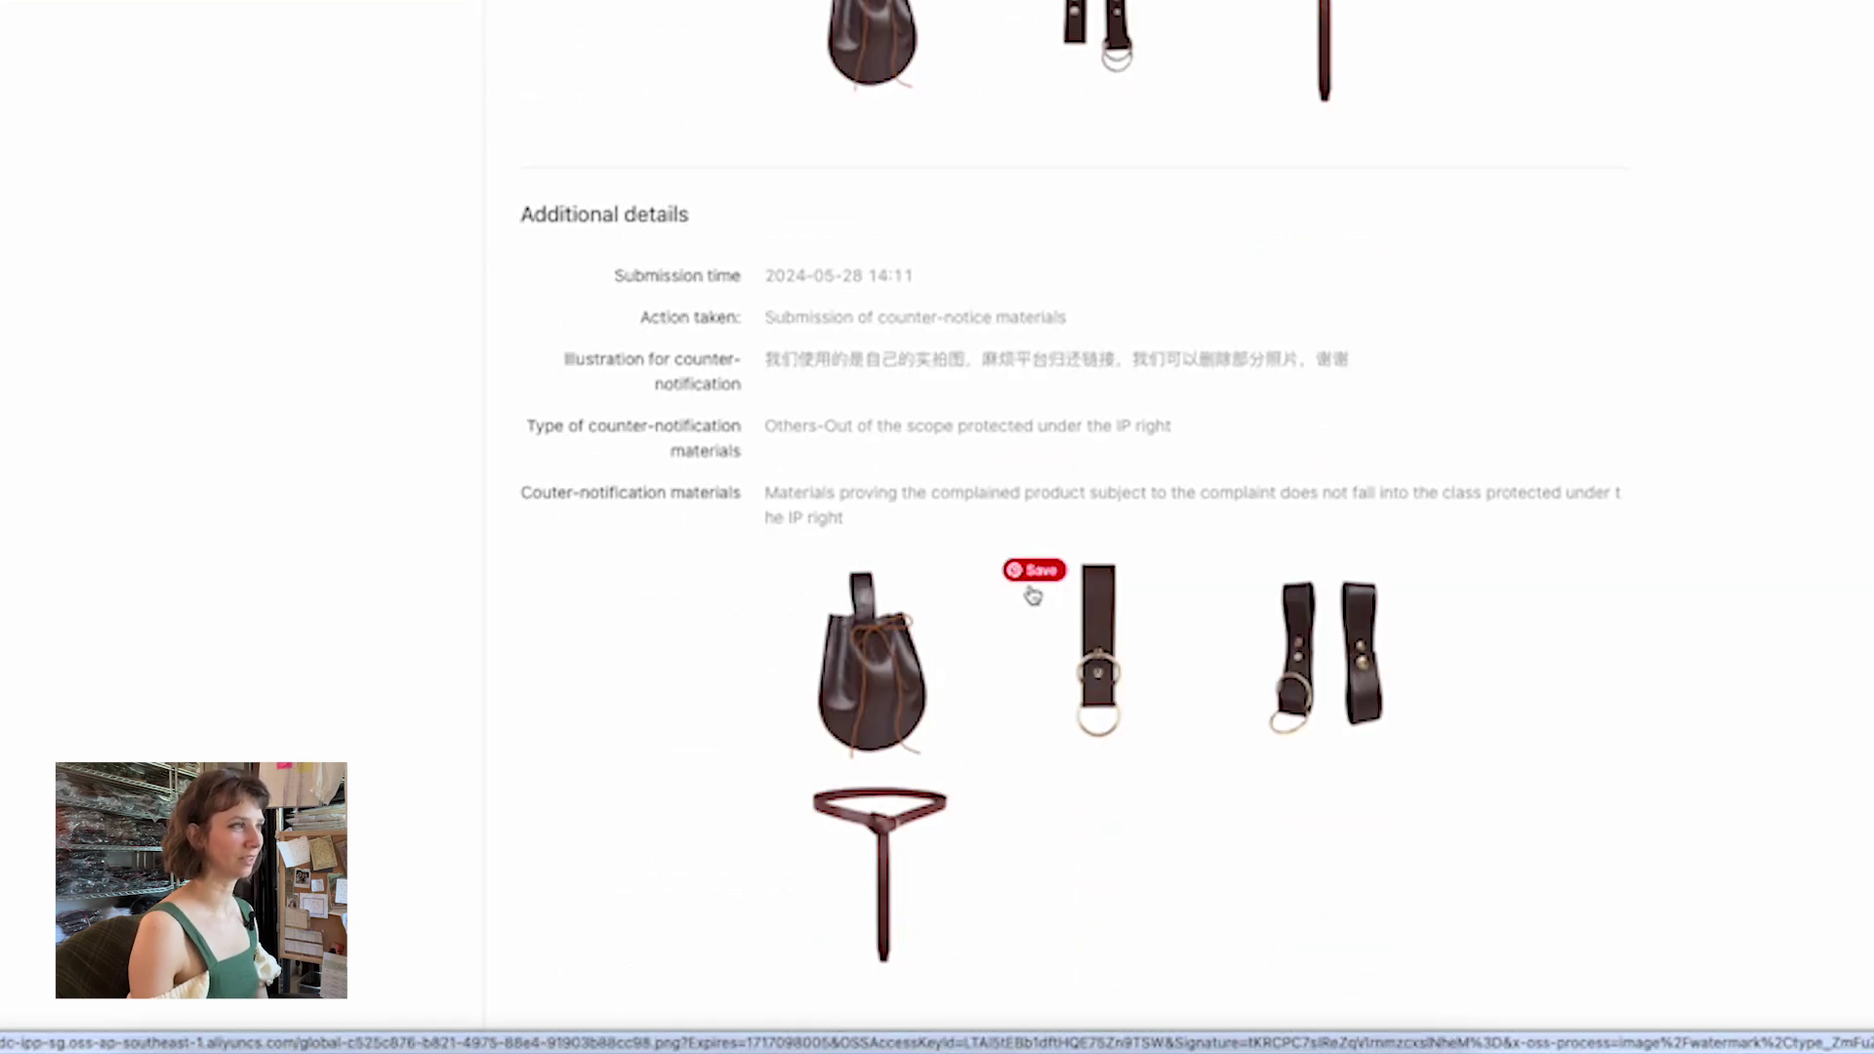
pyautogui.scroll(6, 1151, 669)
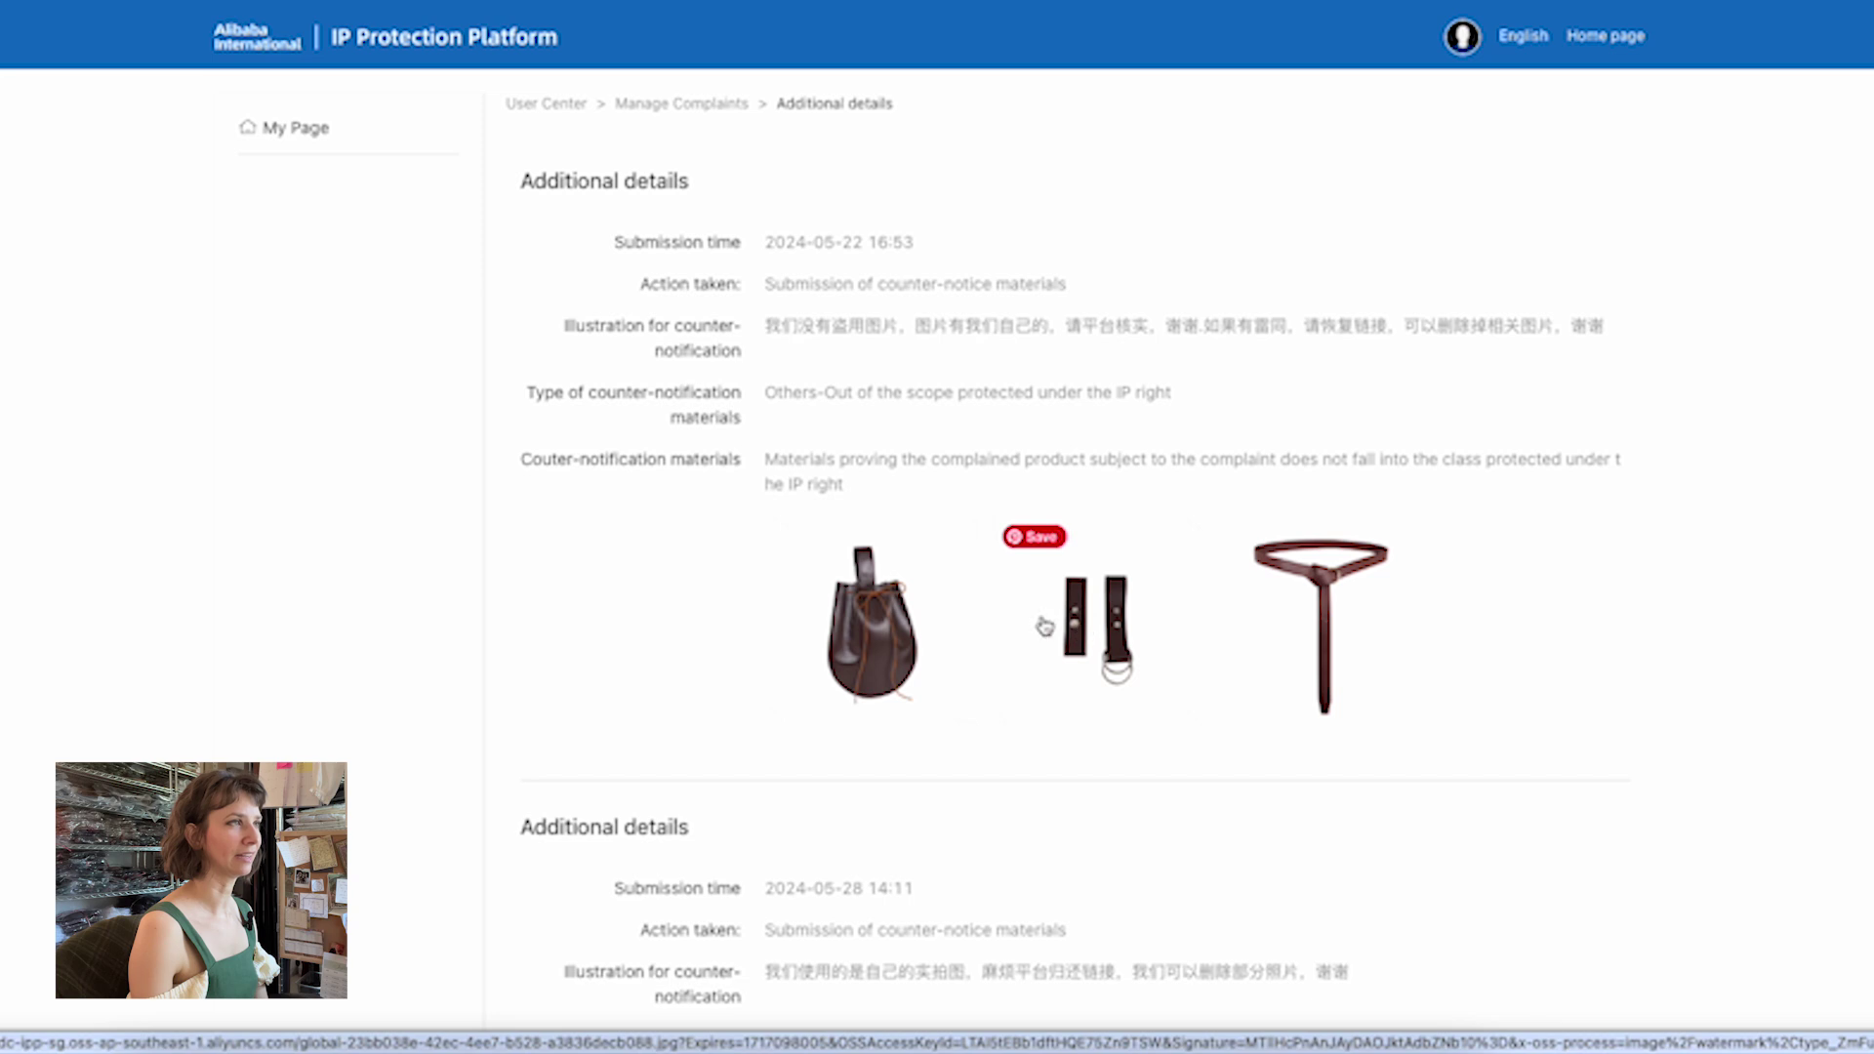
pyautogui.scroll(-4, 969, 608)
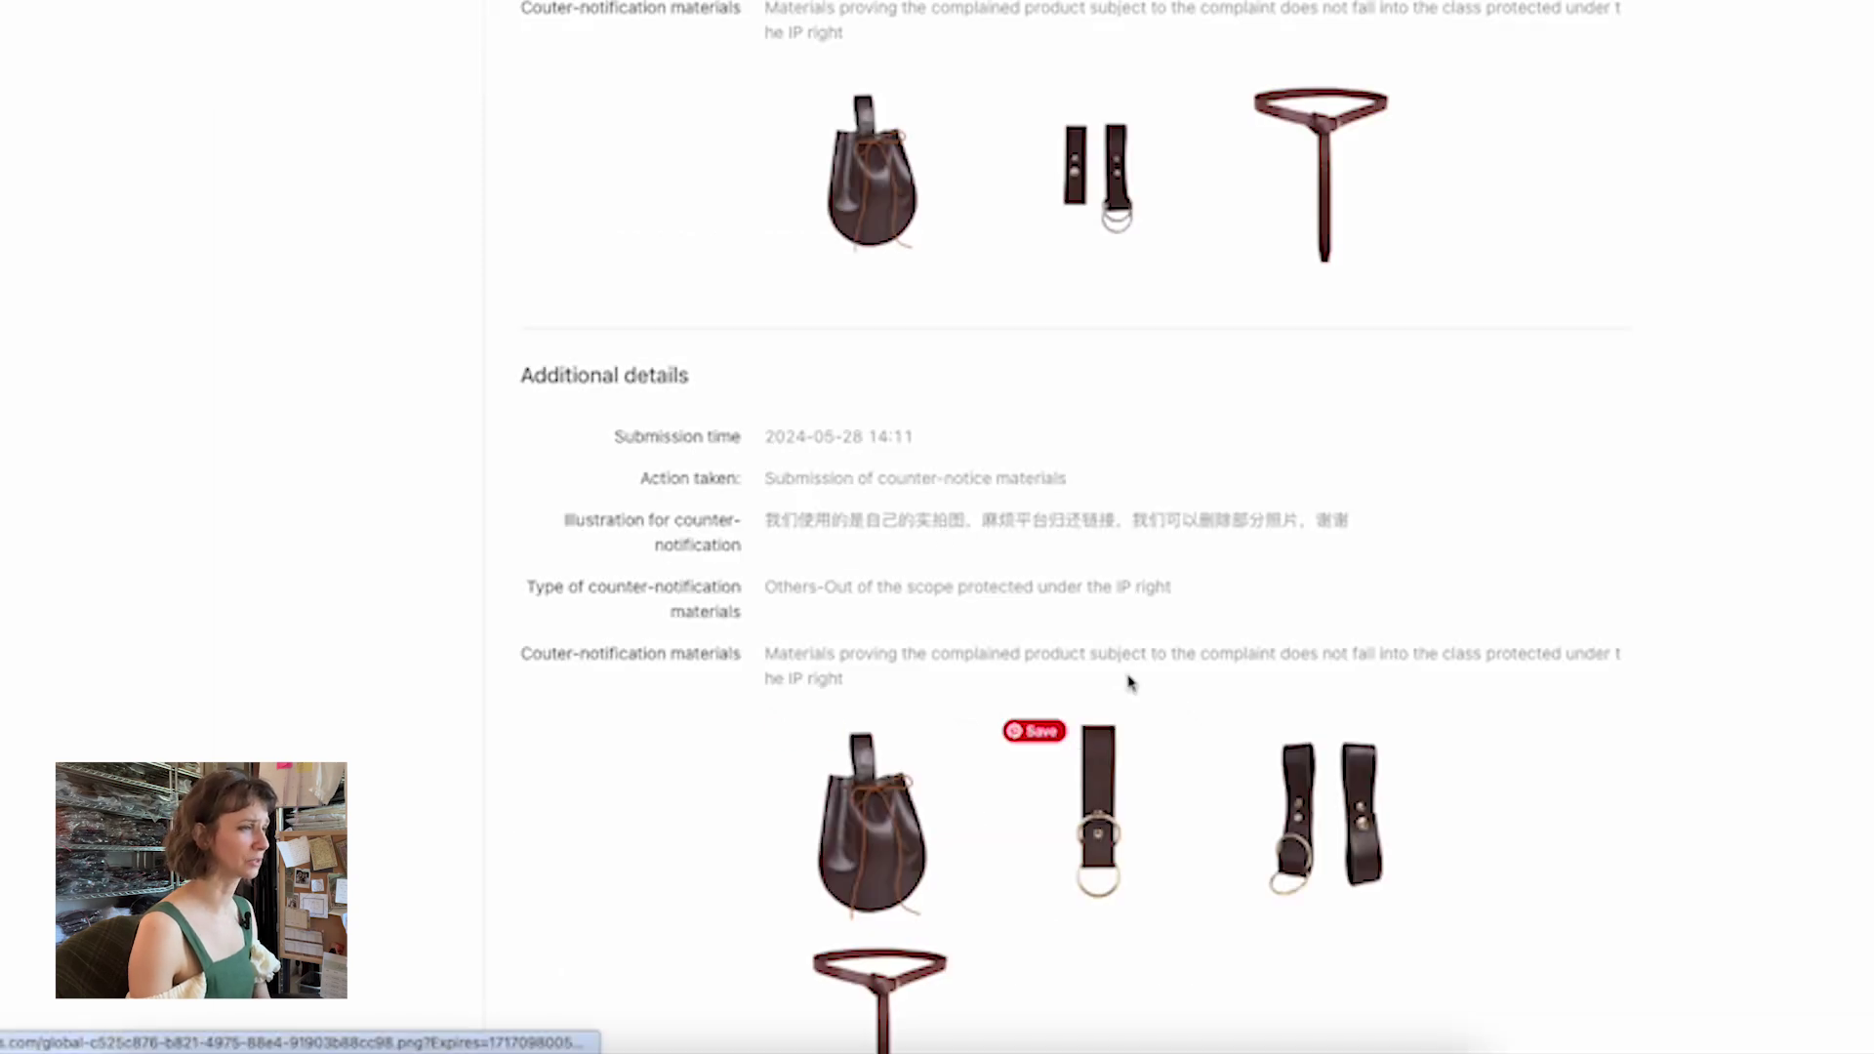
pyautogui.scroll(-2, 1108, 644)
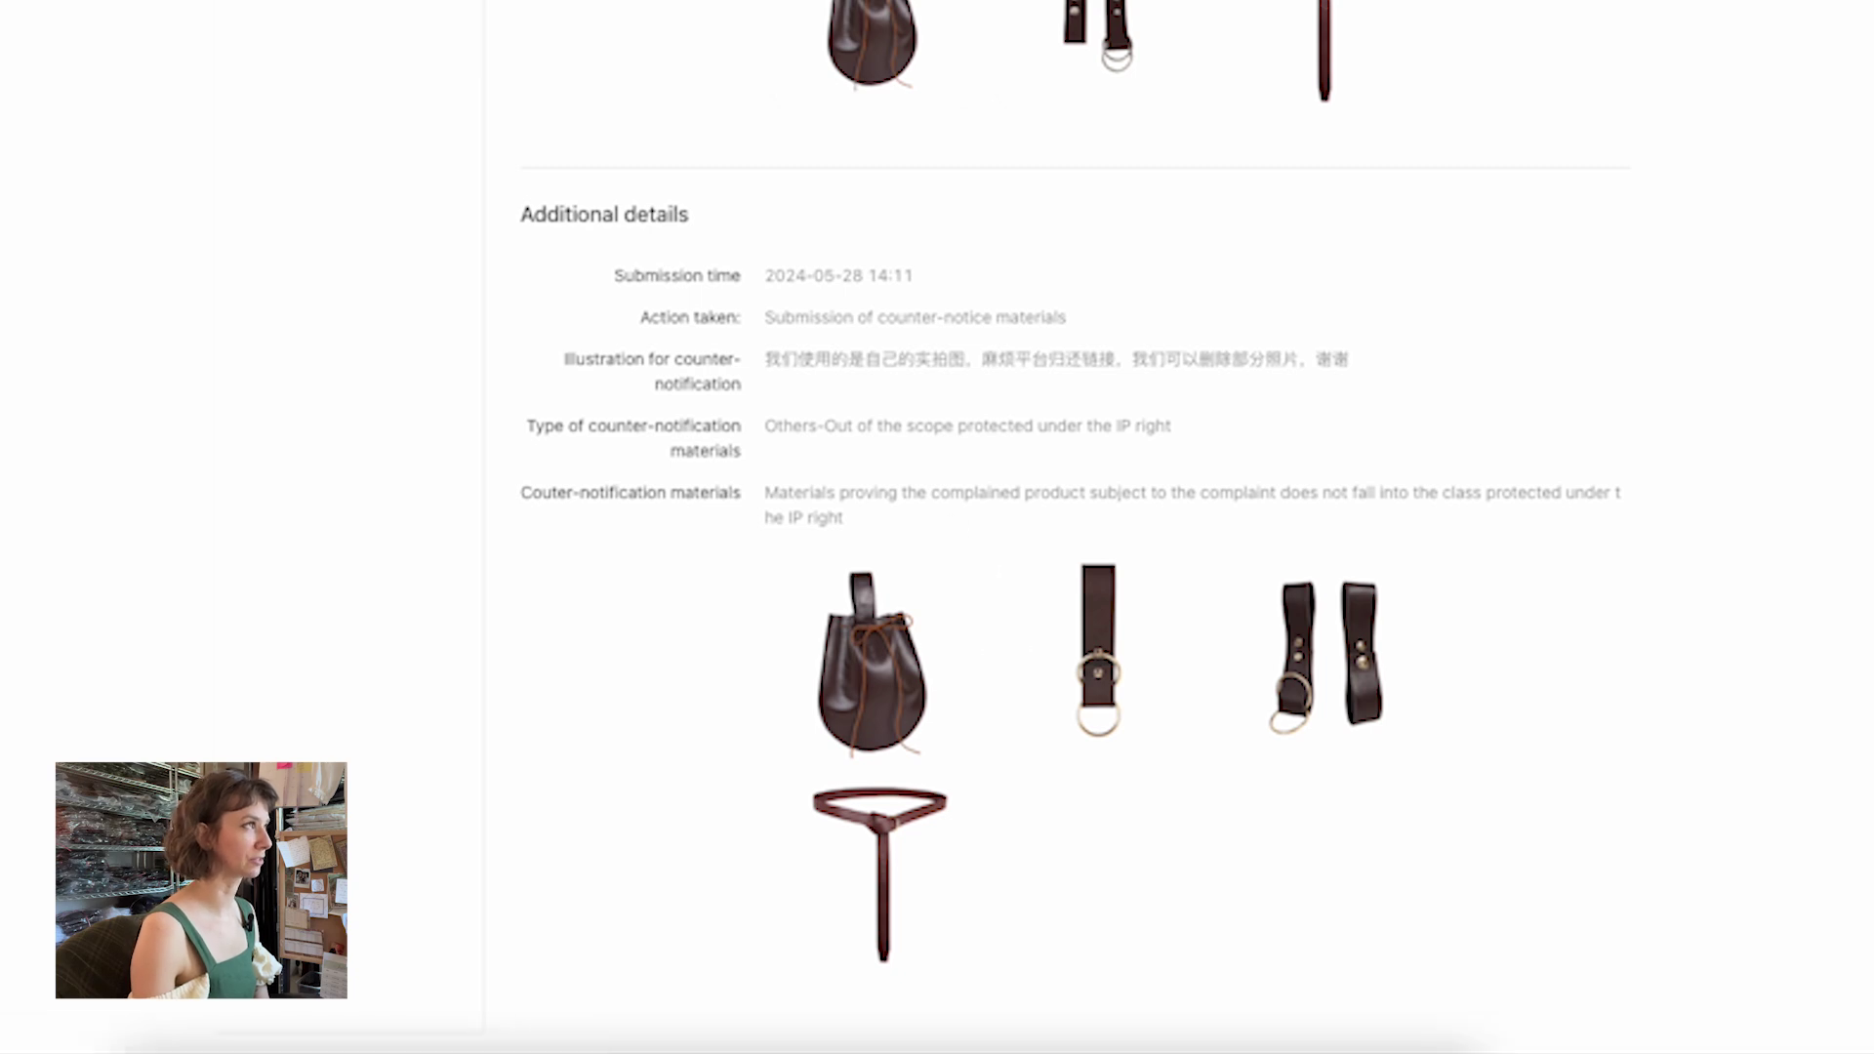
pyautogui.press('super+w')
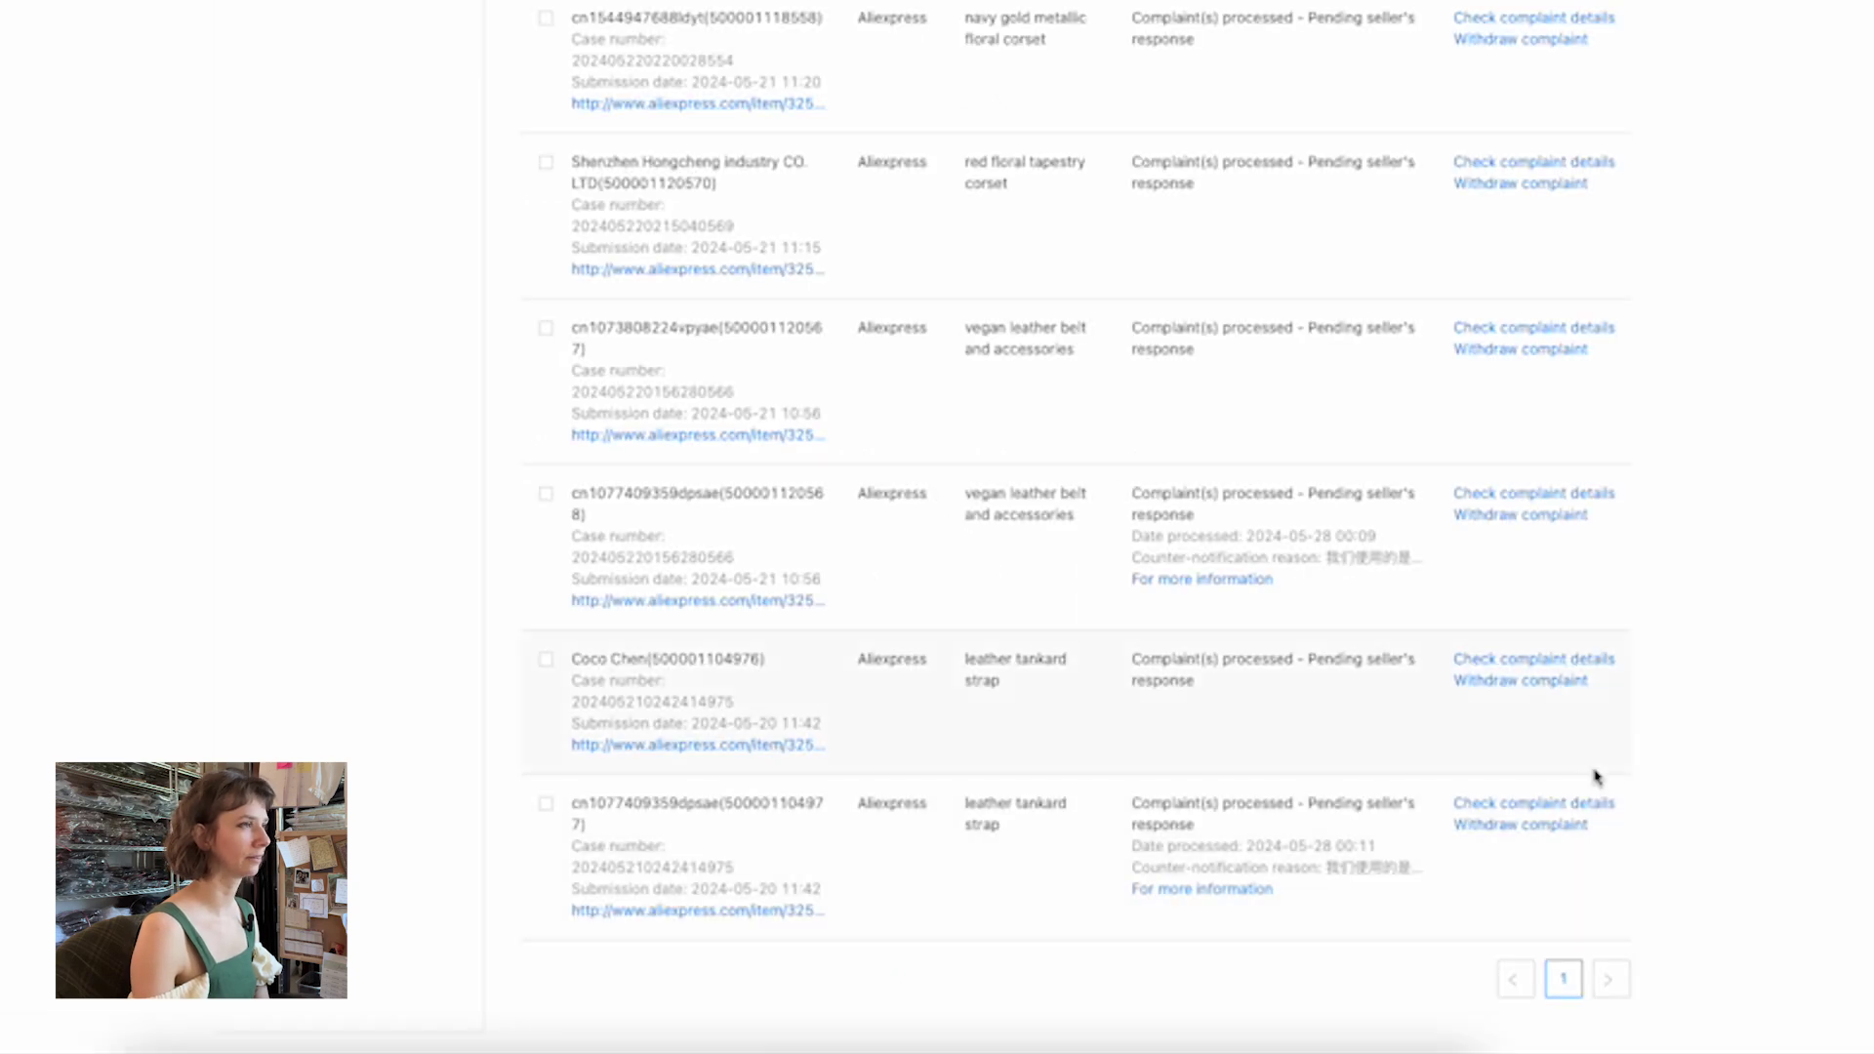
# Open the details of the last leather tankard strap complaint and read the counter-notice entries in its case records
pyautogui.click(1518, 808)
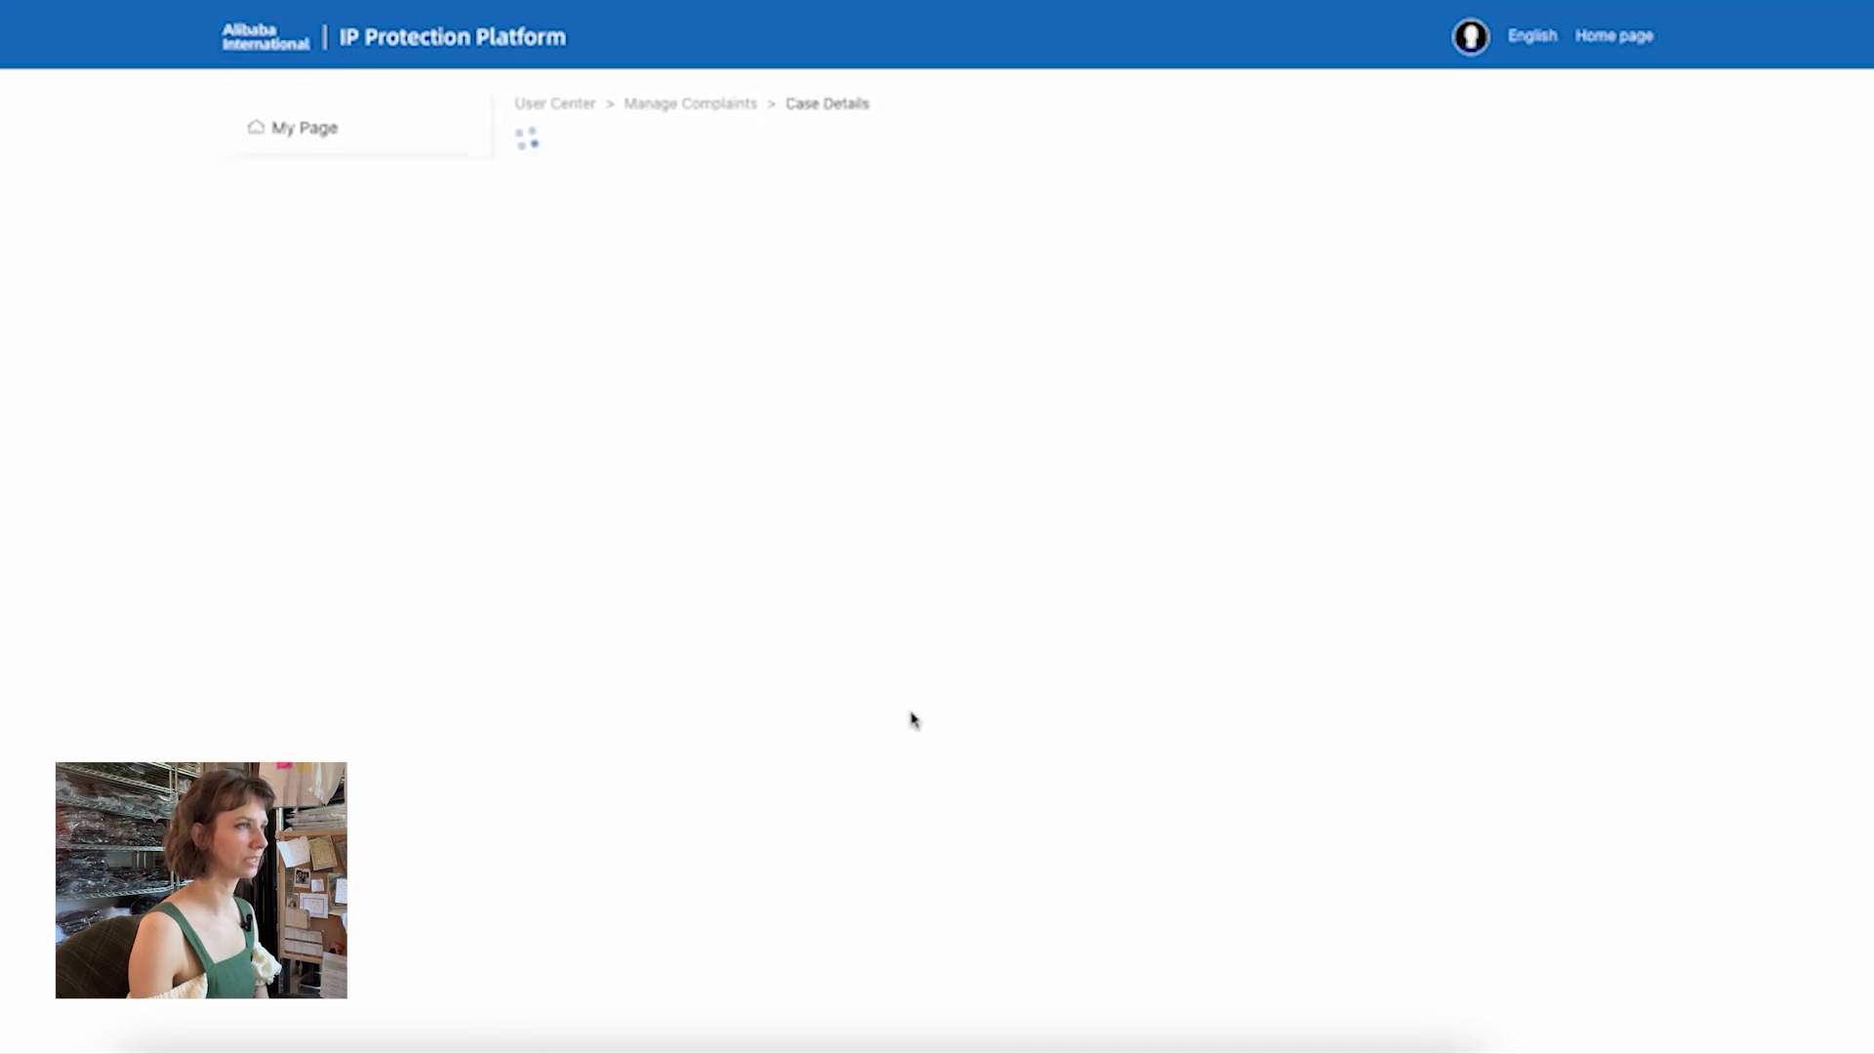
pyautogui.scroll(-6, 912, 719)
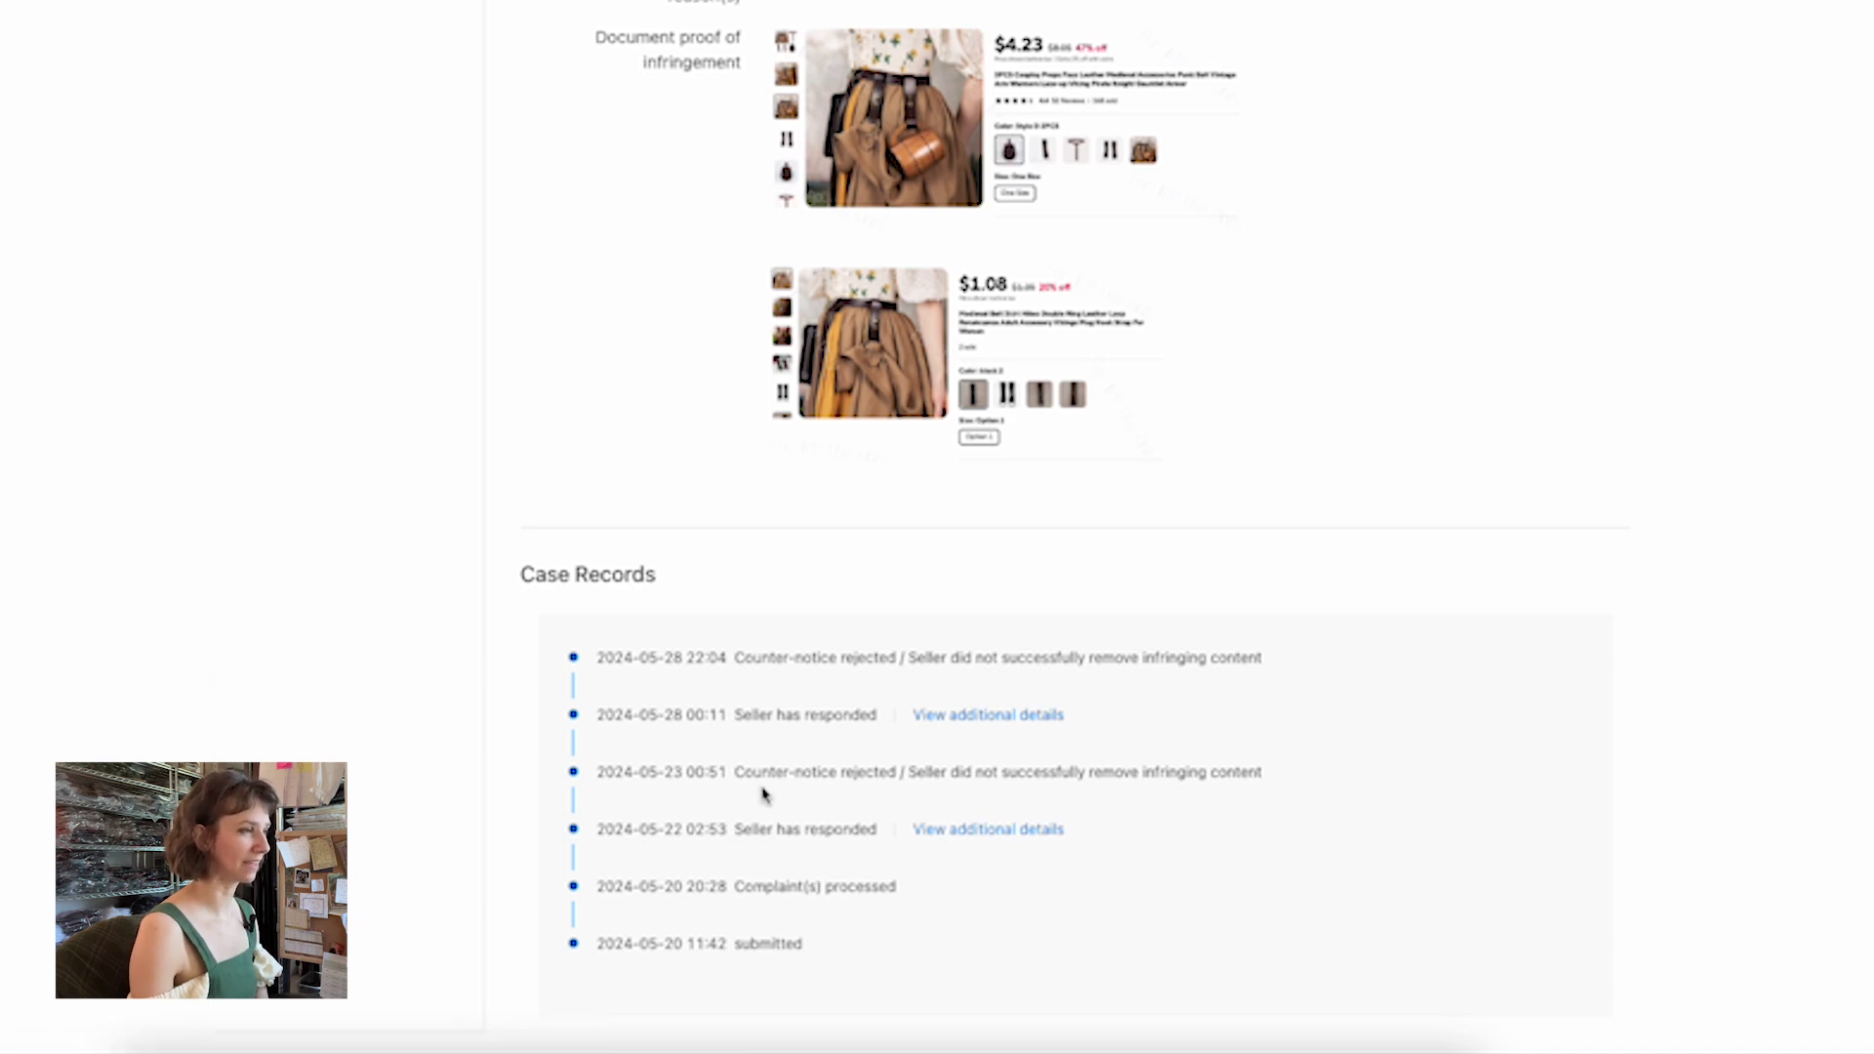
pyautogui.moveTo(735, 773); pyautogui.dragTo(904, 773)
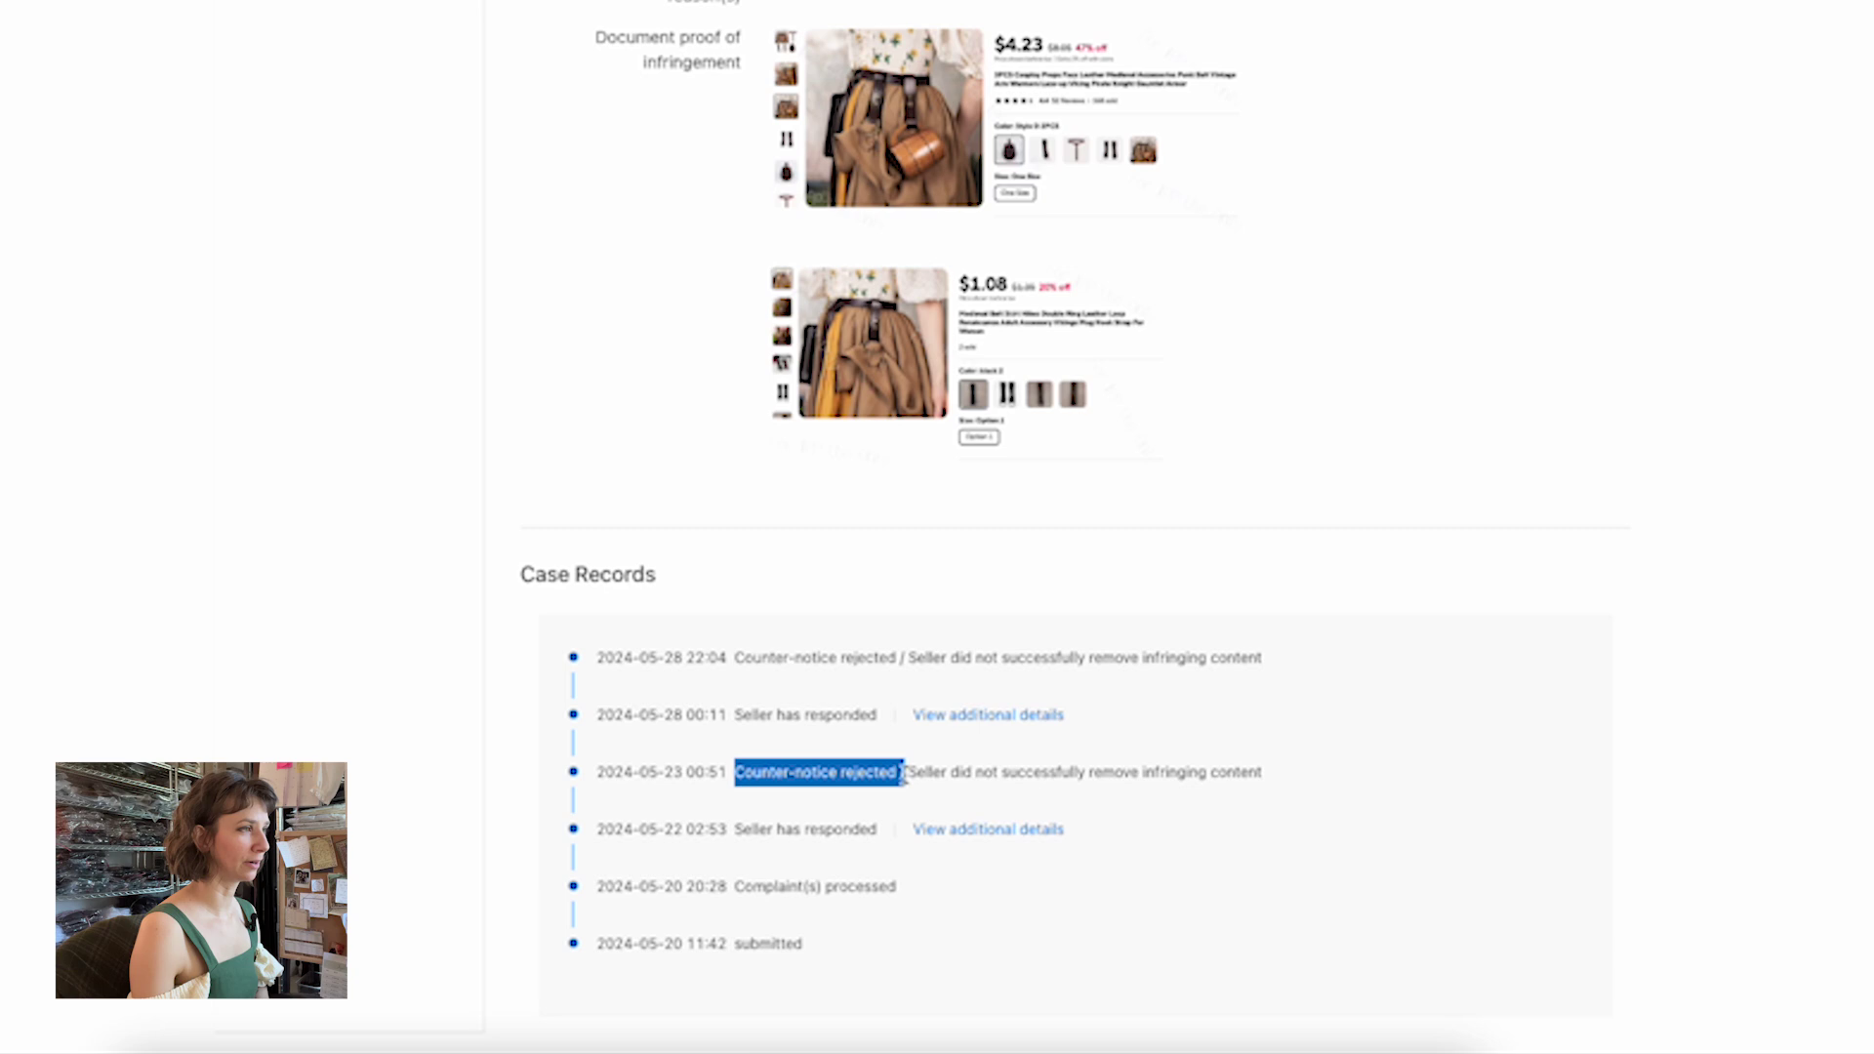
pyautogui.click(995, 774)
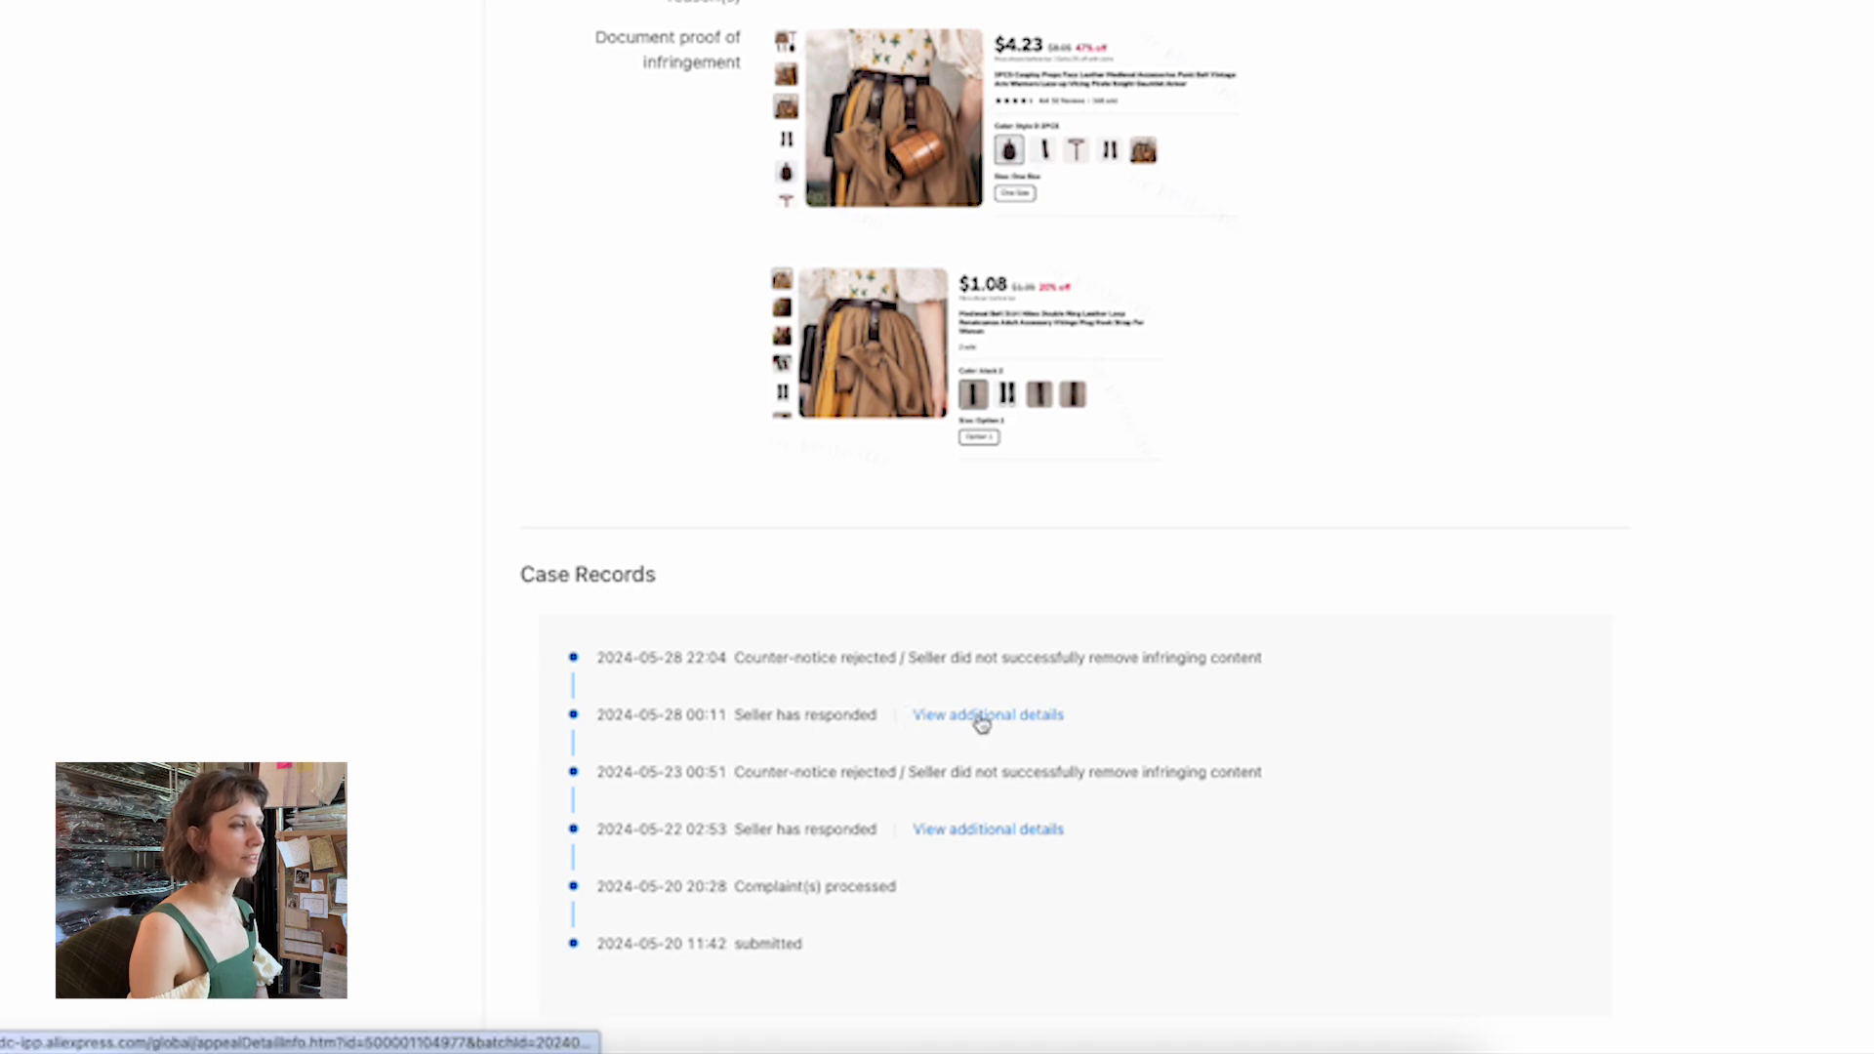
pyautogui.moveTo(809, 658); pyautogui.dragTo(951, 657)
pyautogui.click(1072, 656)
# Examine the first proof image at full size, recheck the case records, and return to the complaints list
pyautogui.scroll(4, 1074, 656)
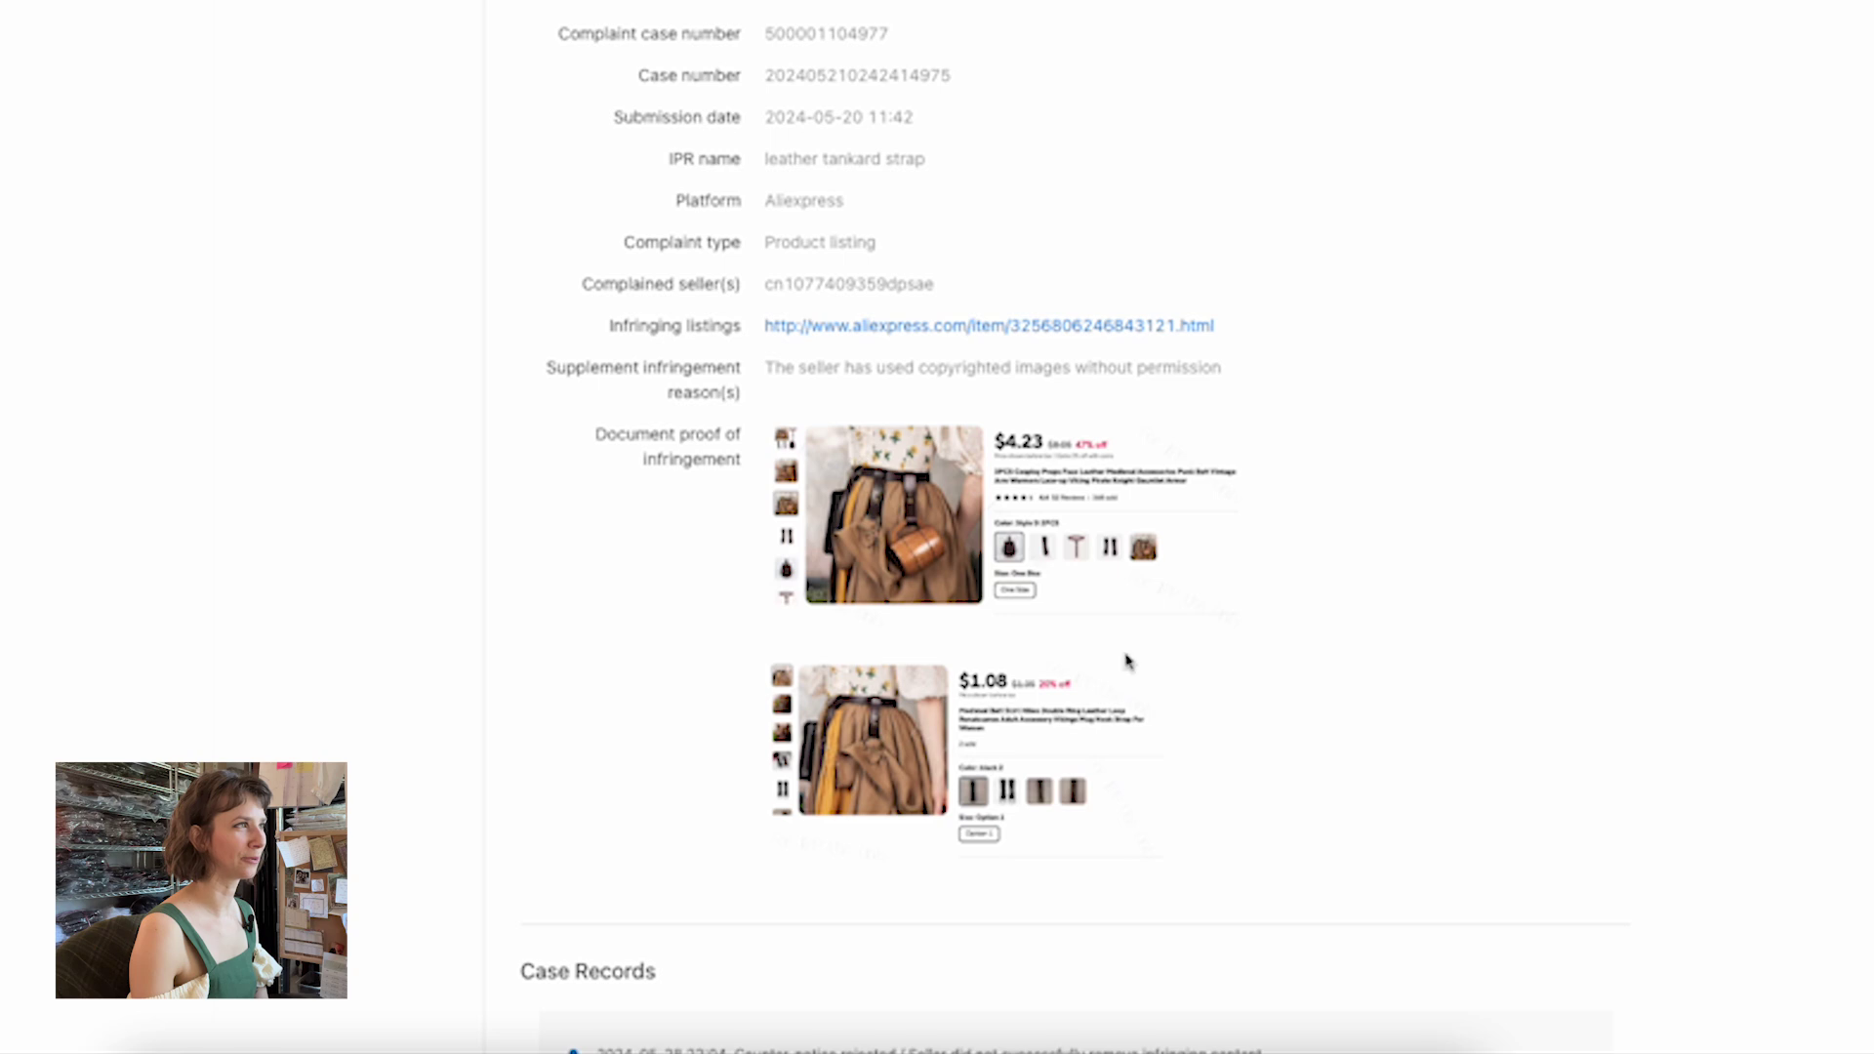
pyautogui.click(900, 545)
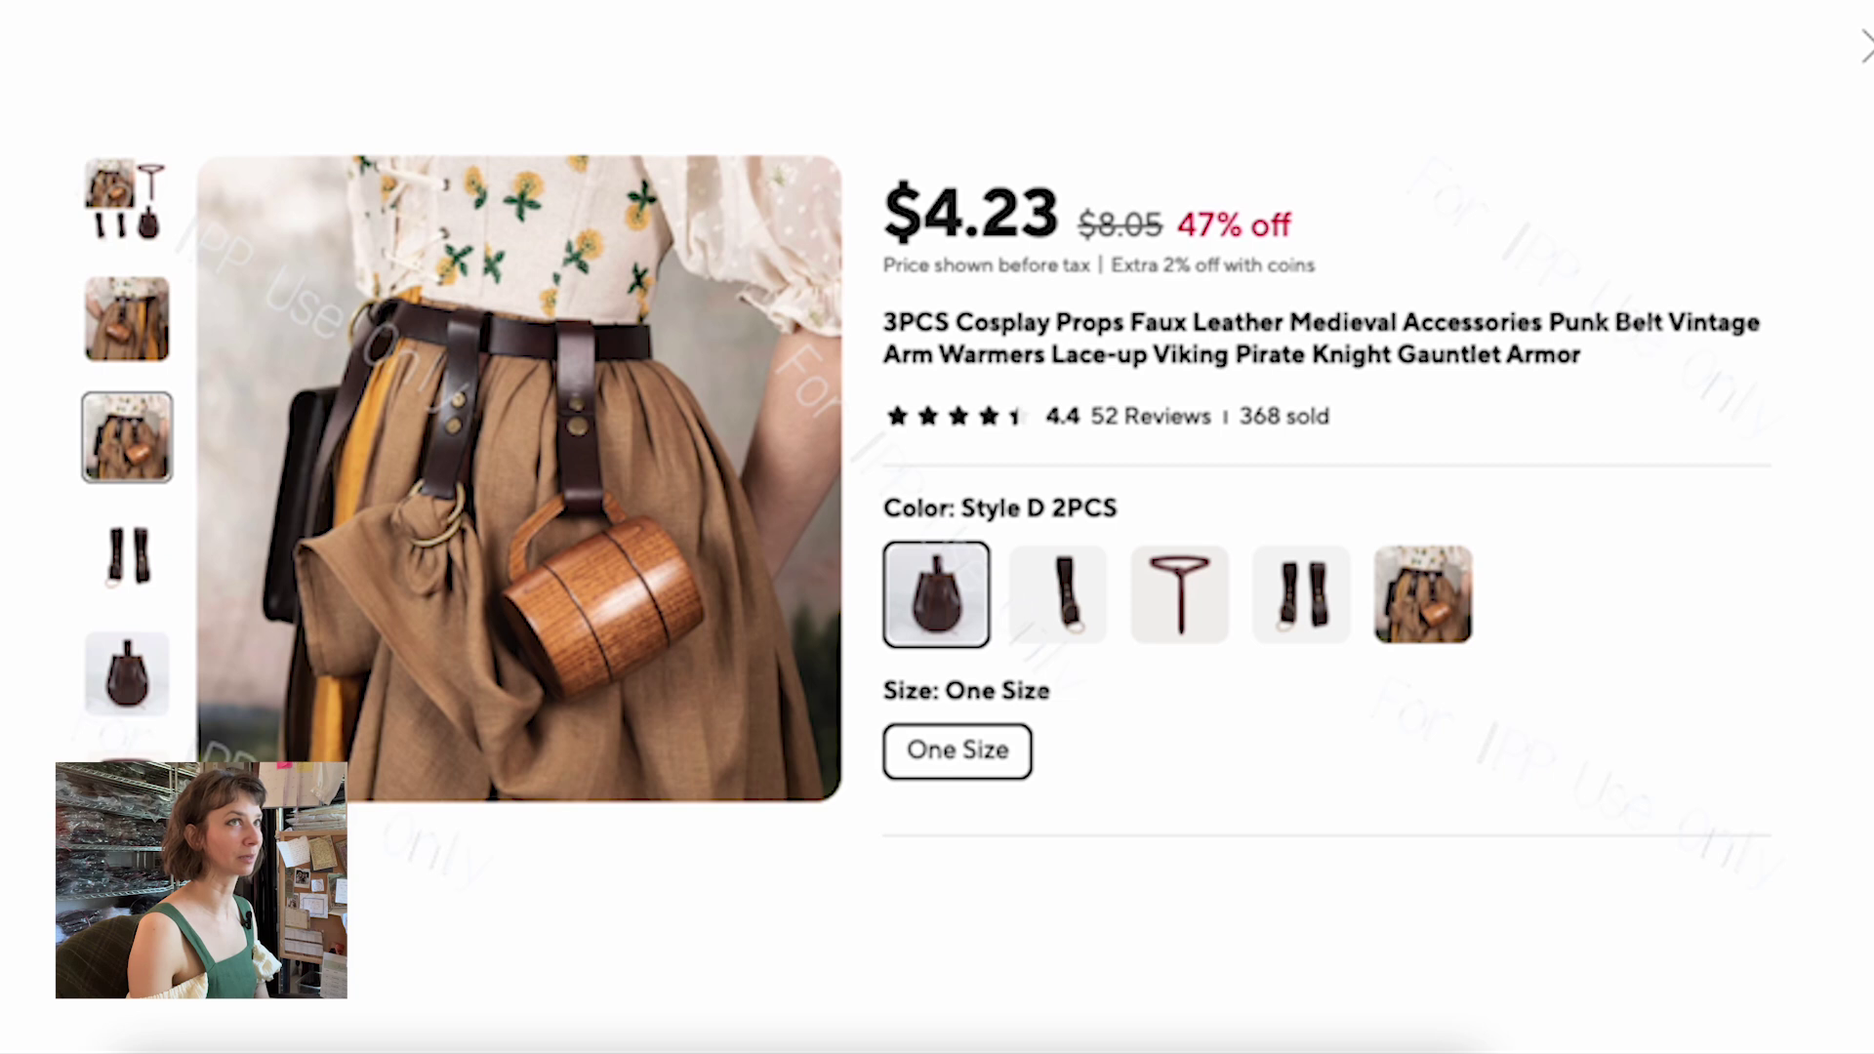
pyautogui.click(1868, 46)
pyautogui.scroll(-4, 869, 542)
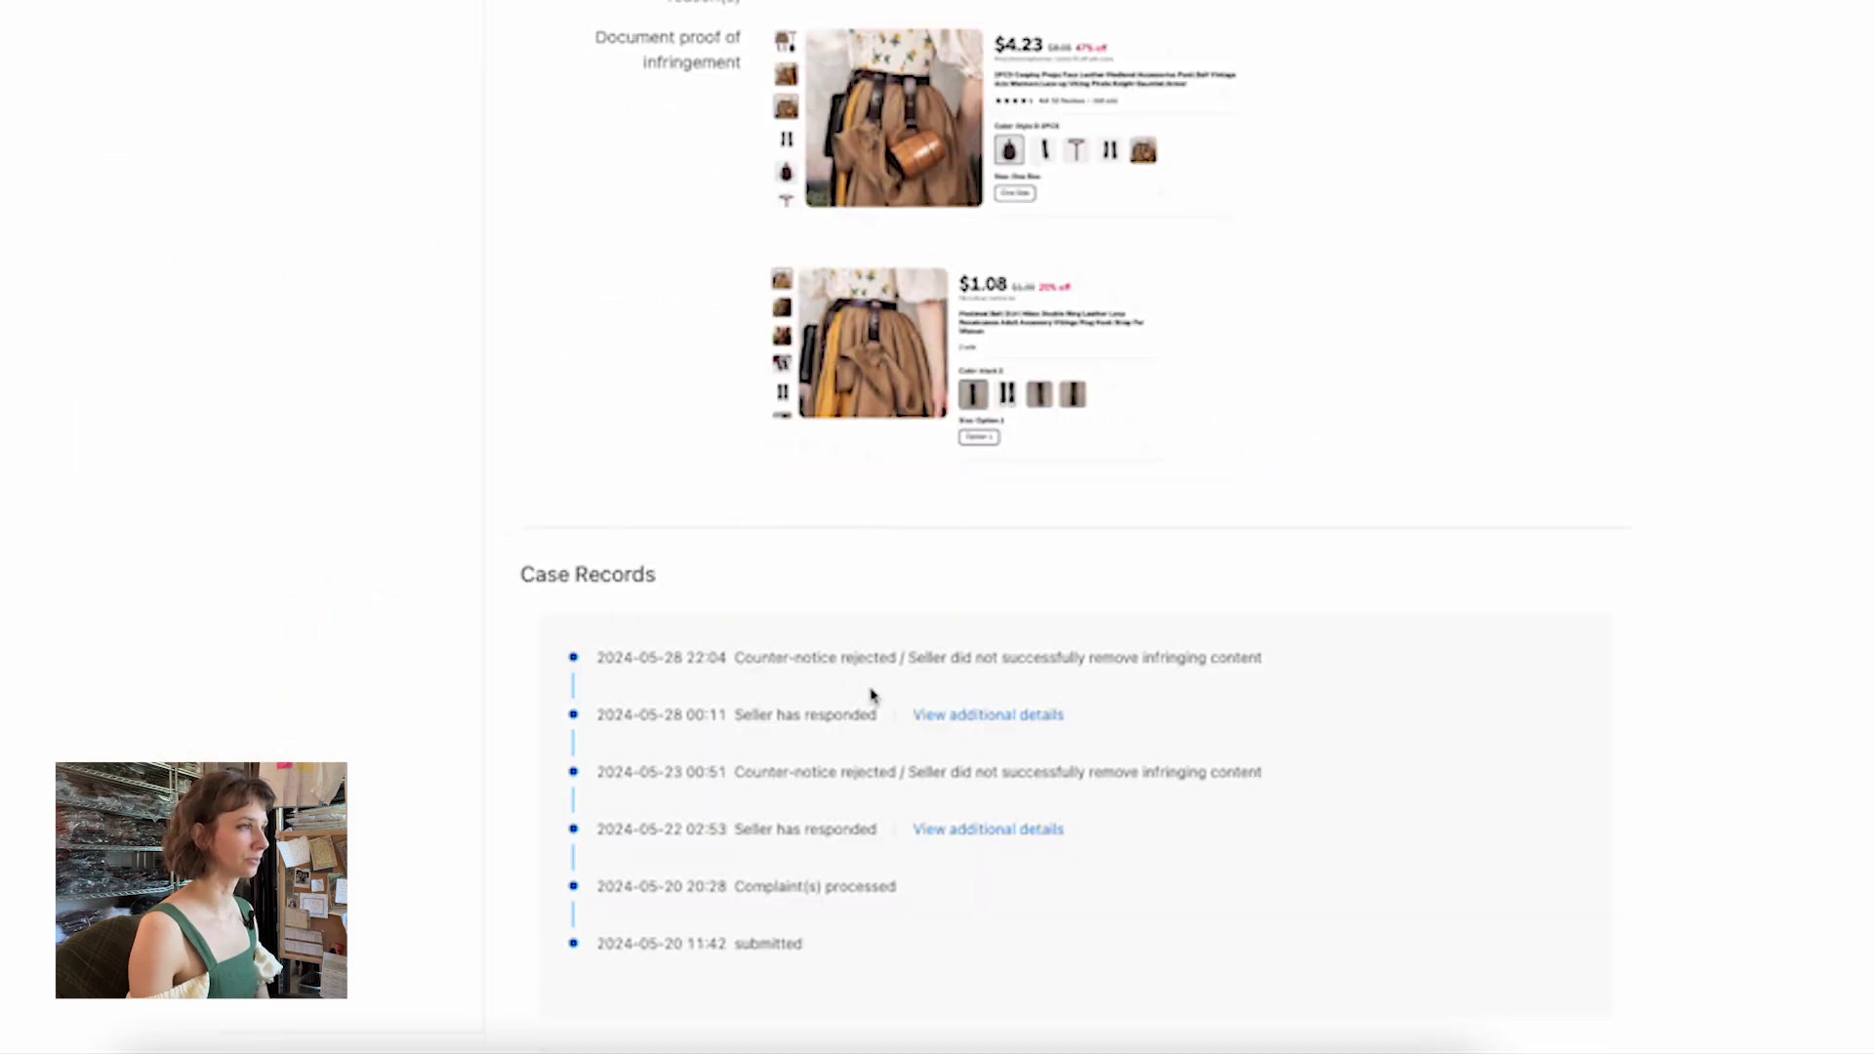
pyautogui.scroll(2, 856, 721)
pyautogui.scroll(-2, 857, 722)
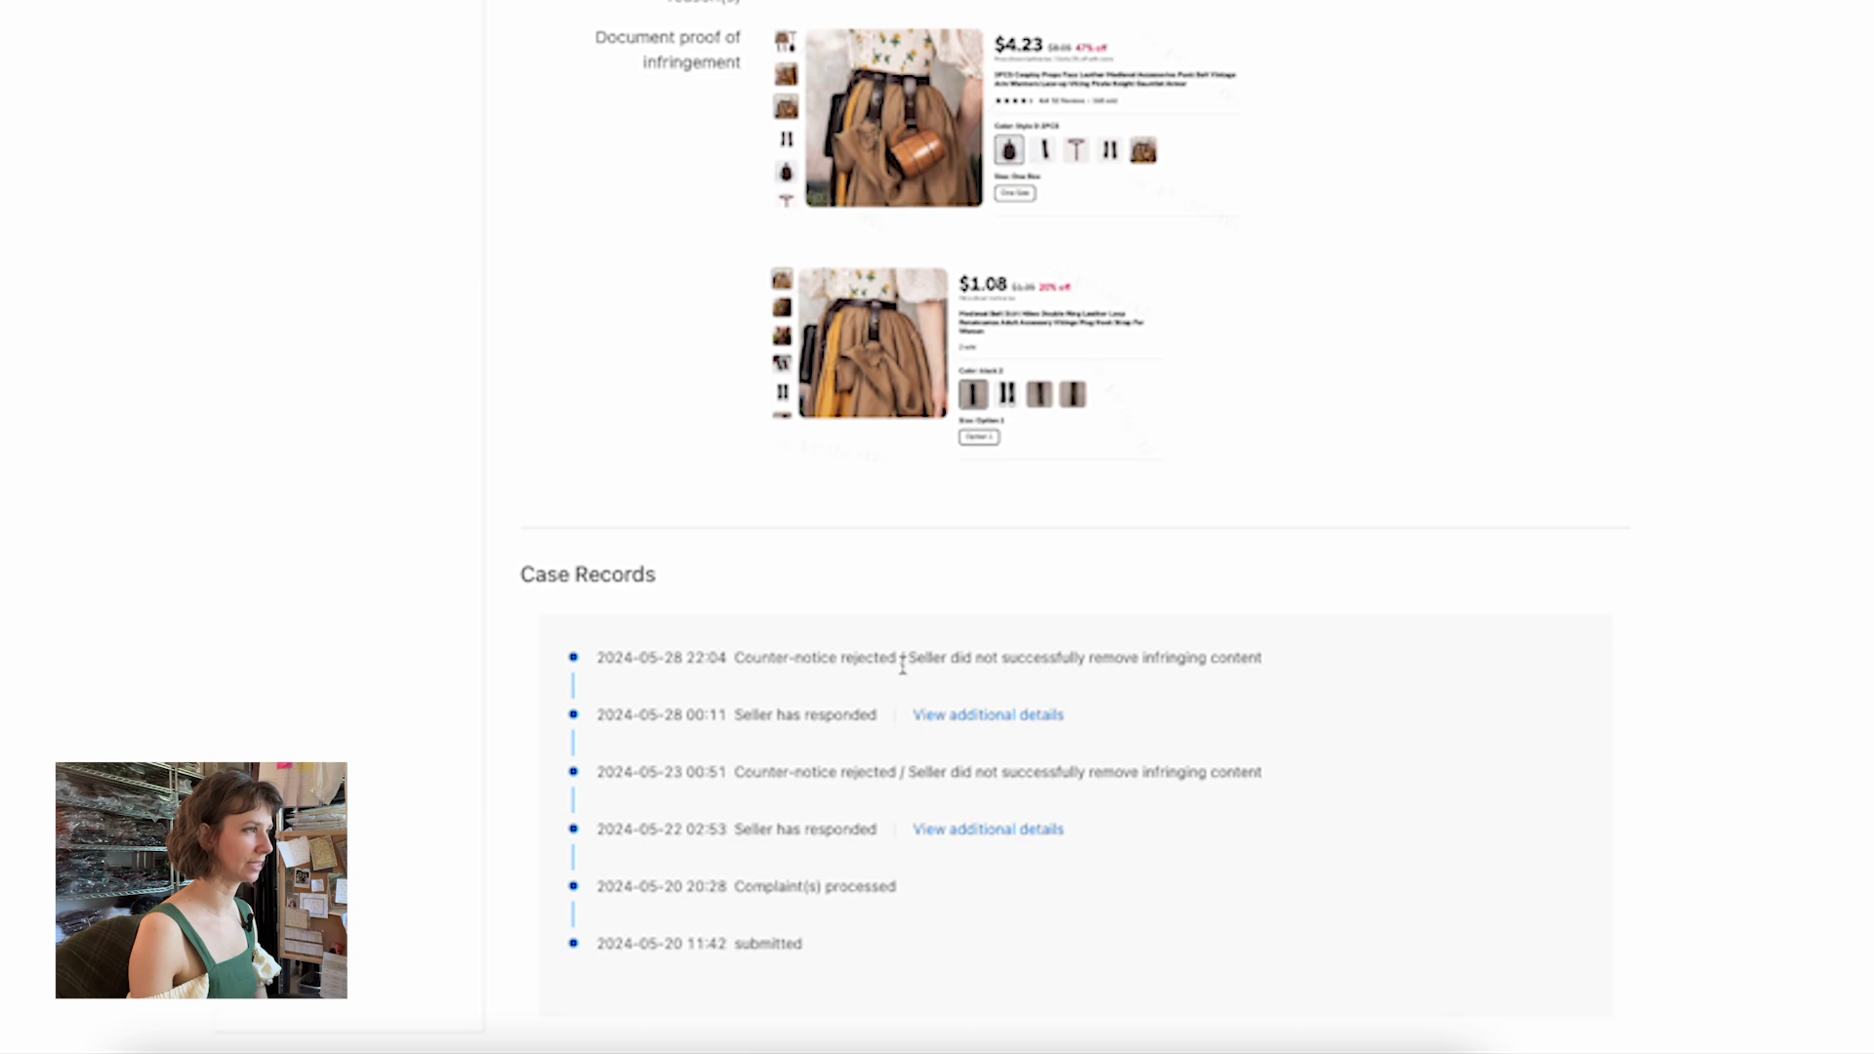
pyautogui.scroll(6, 1133, 649)
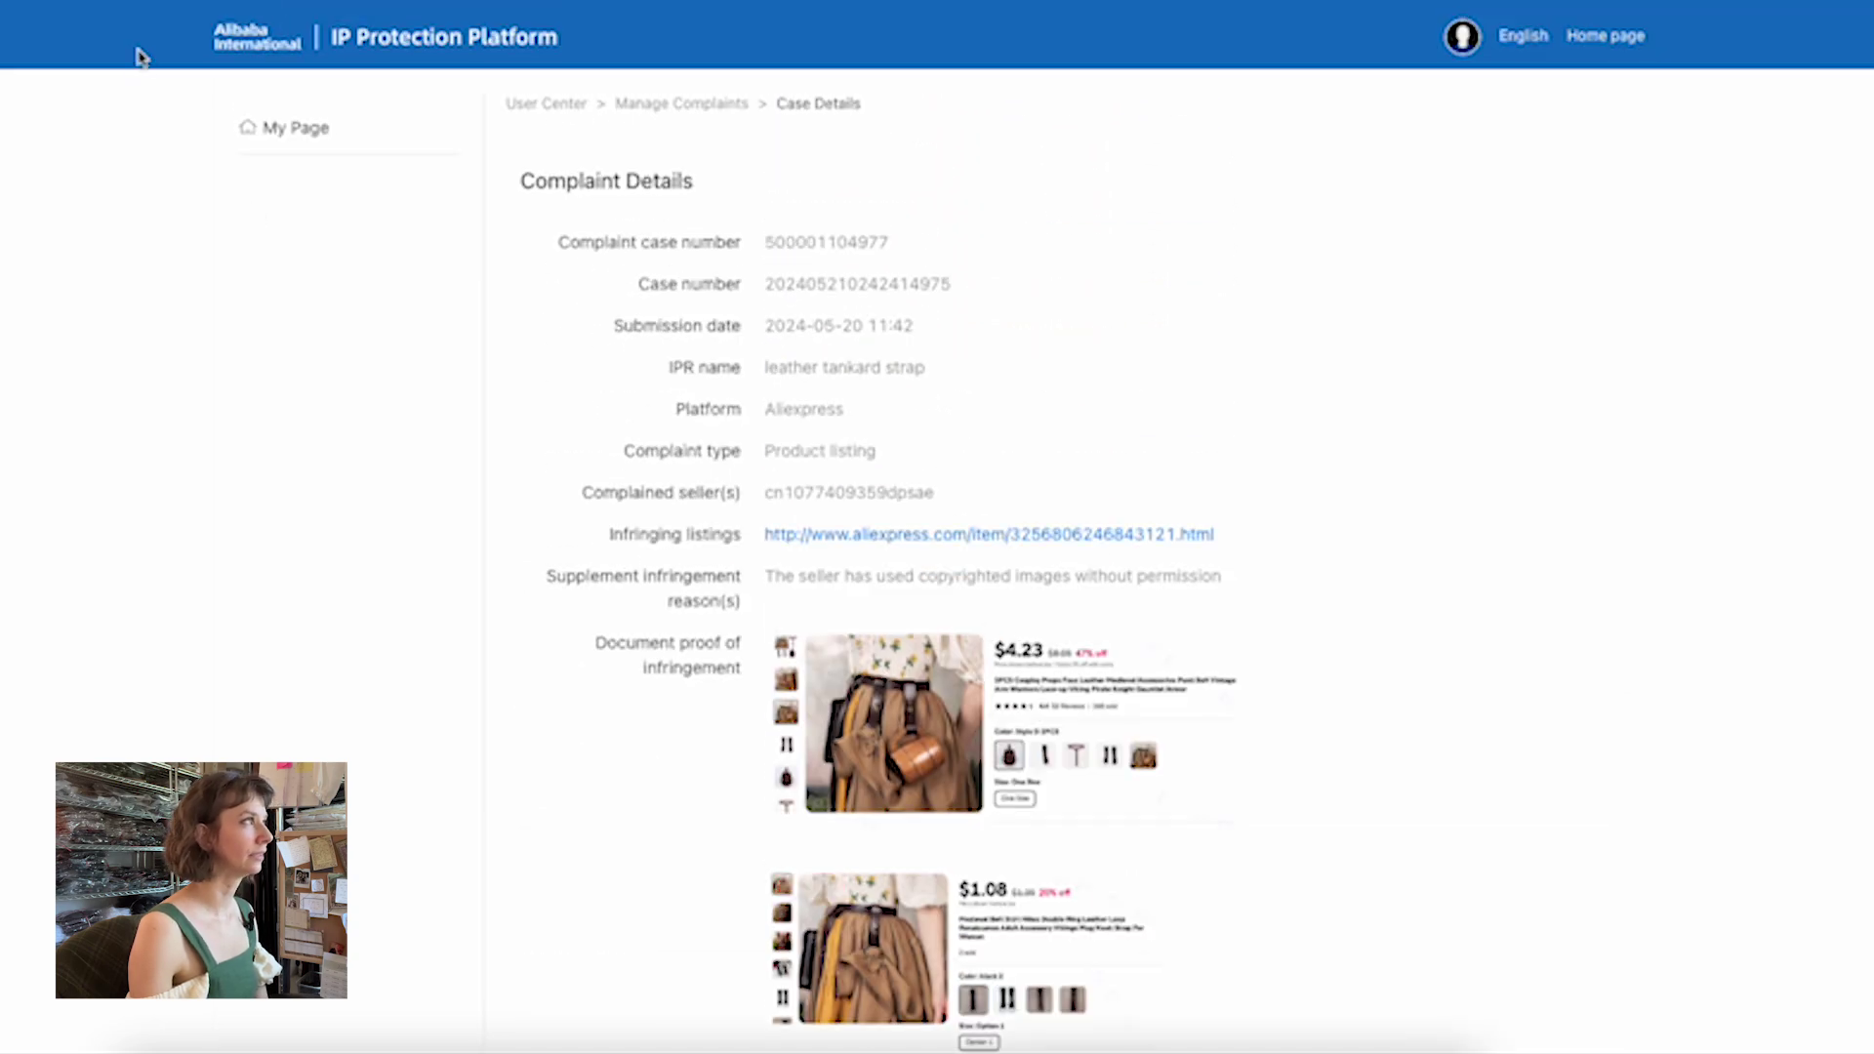
pyautogui.click(756, 1)
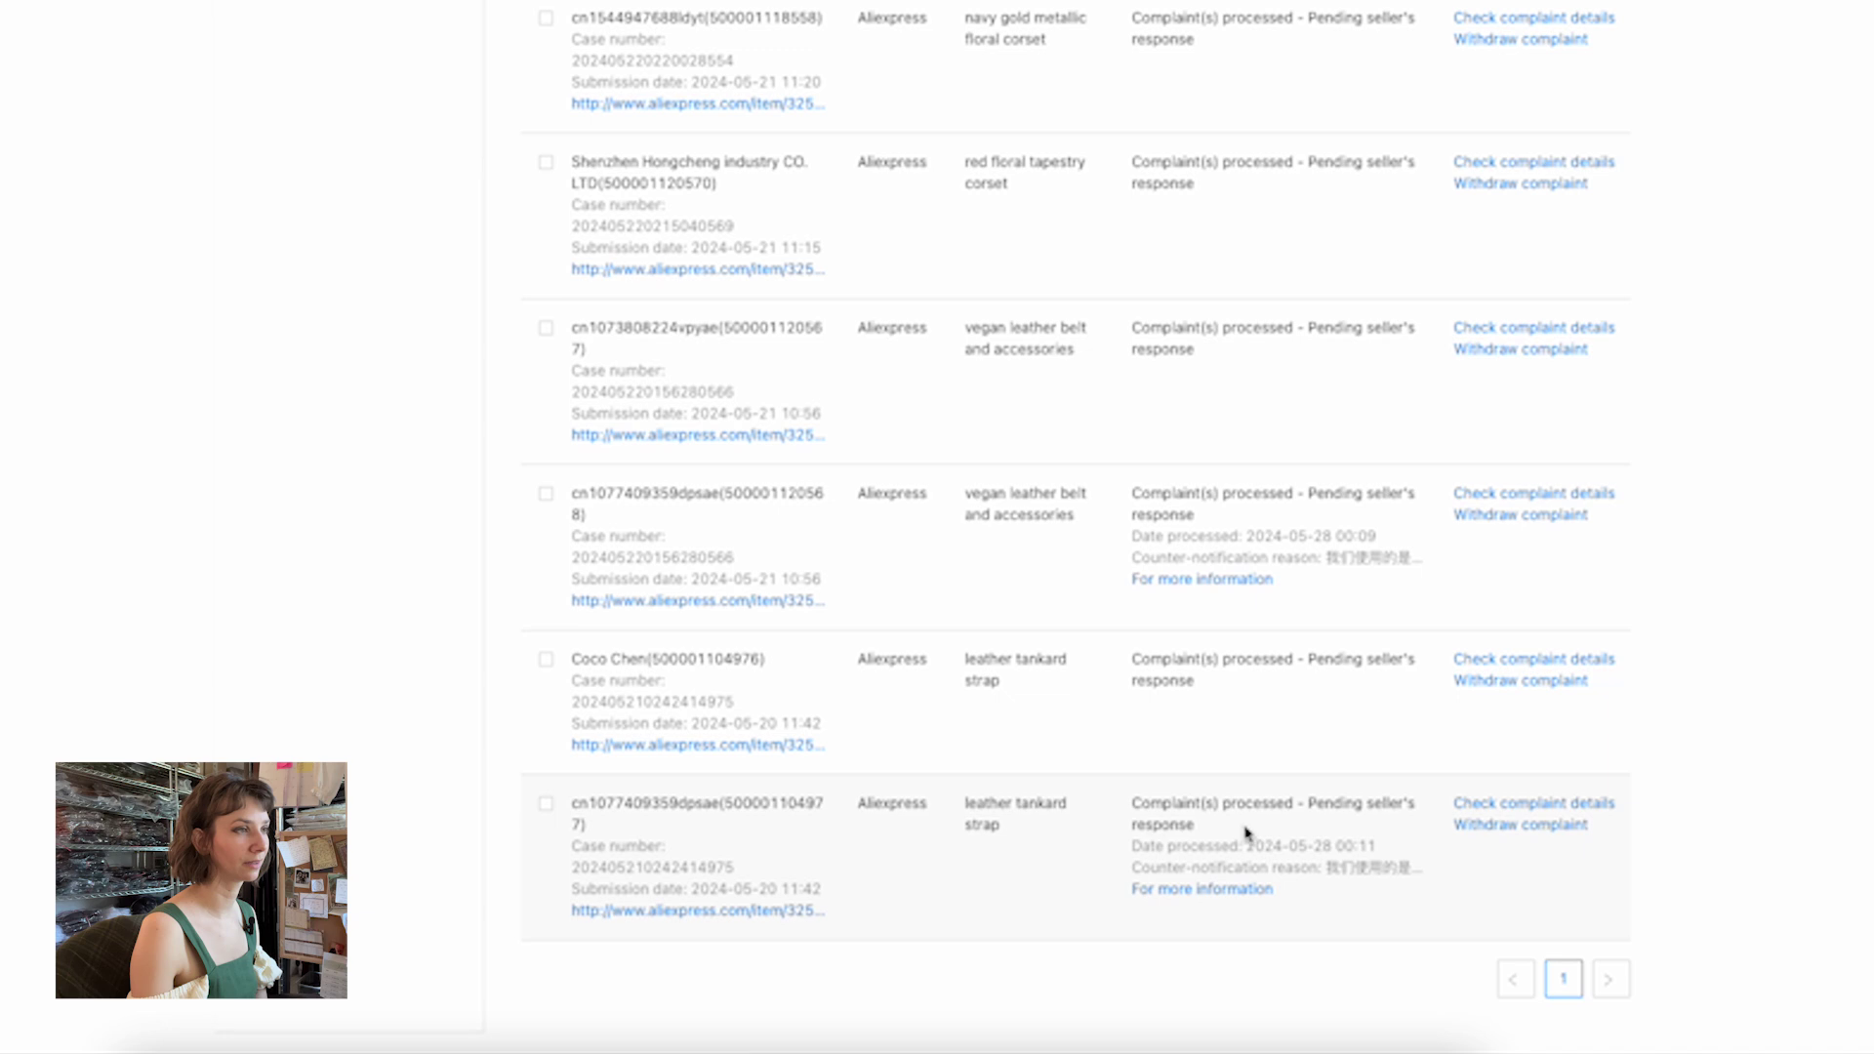
# Look back through the complaints list and examine the status of each submitted AliExpress complaint
pyautogui.scroll(5, 1245, 832)
pyautogui.scroll(3, 1235, 818)
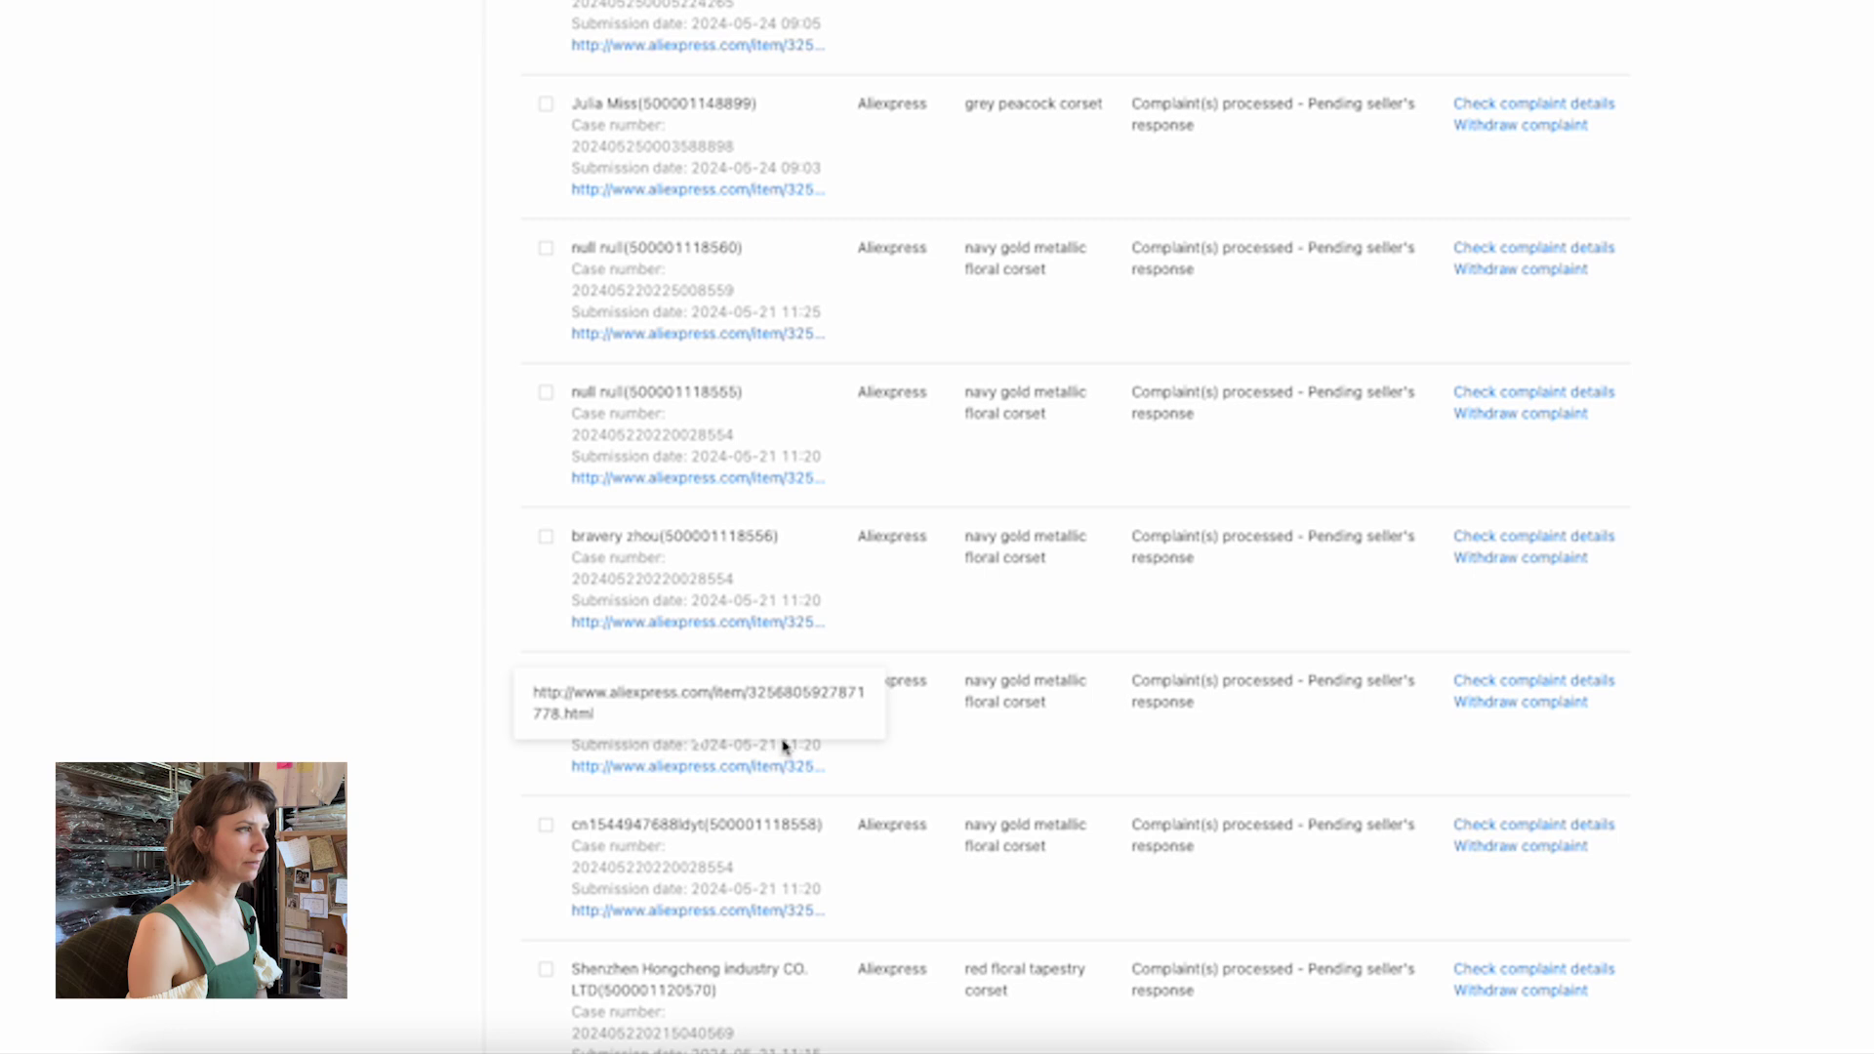
pyautogui.scroll(2, 1054, 640)
pyautogui.scroll(5, 1263, 795)
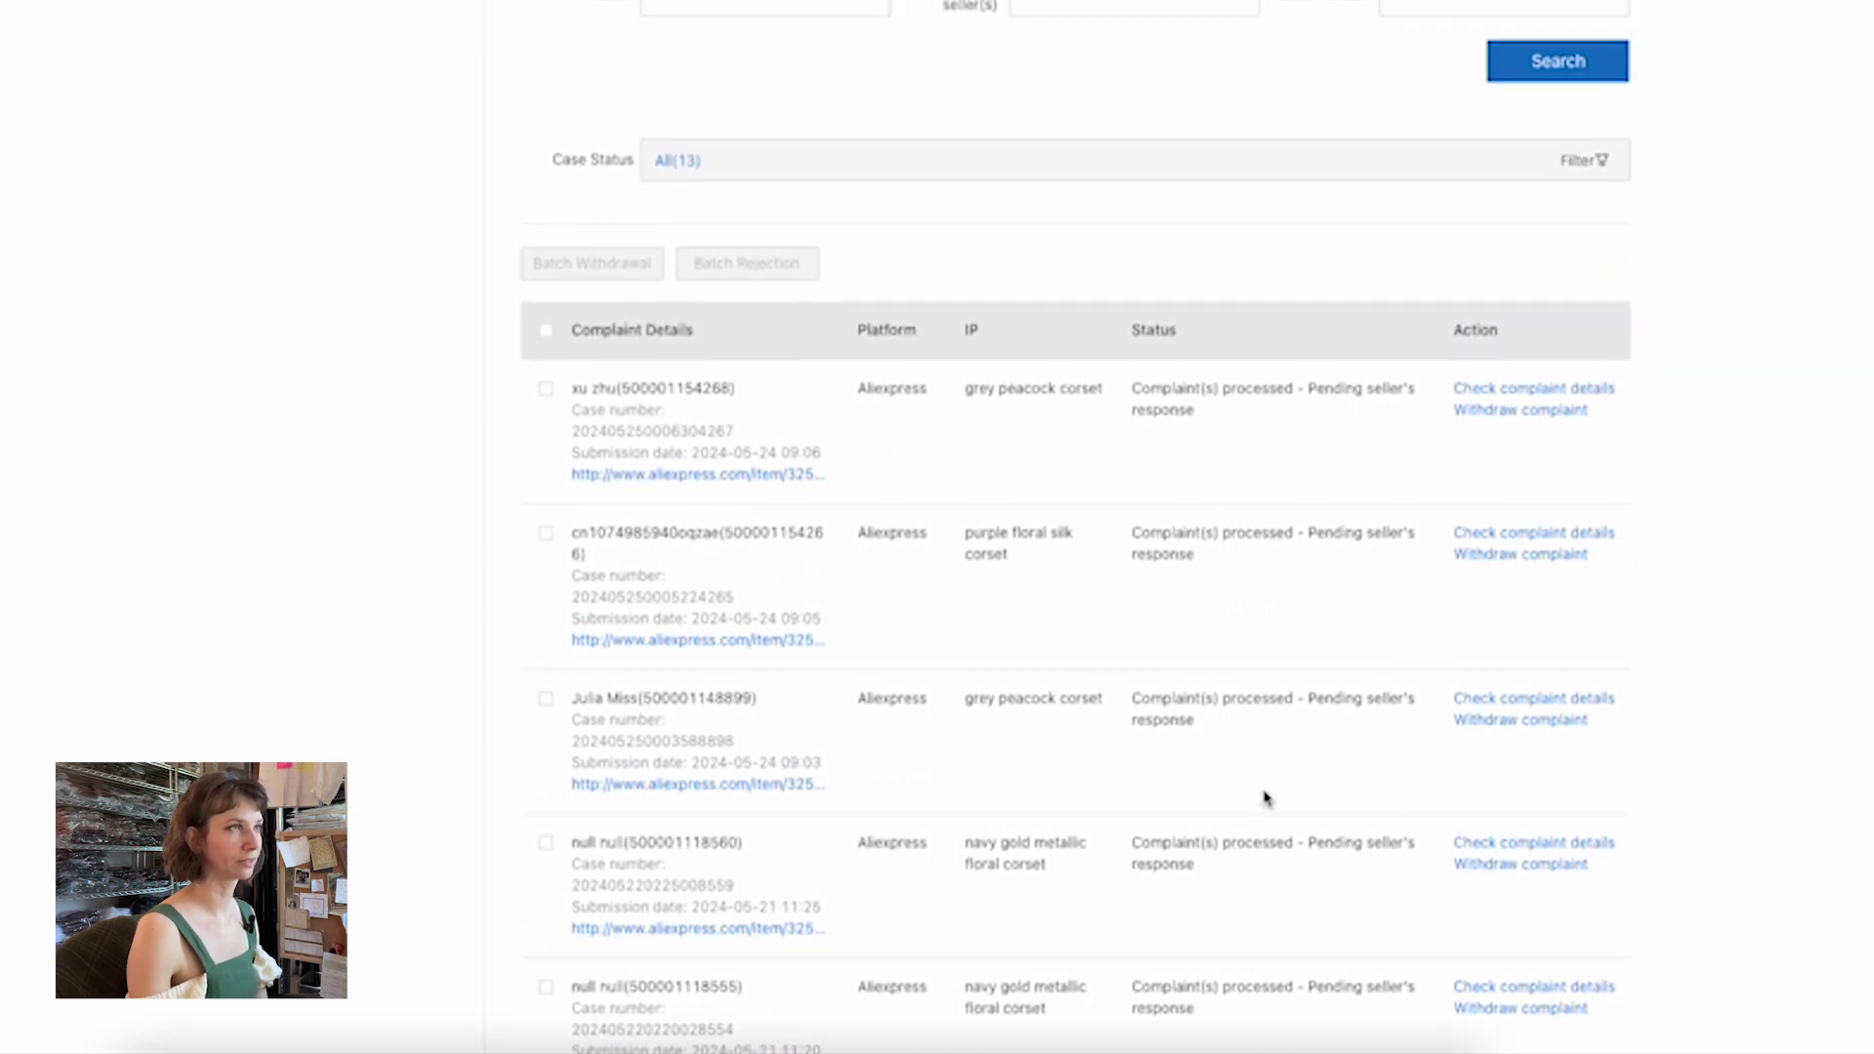
pyautogui.scroll(2, 1263, 798)
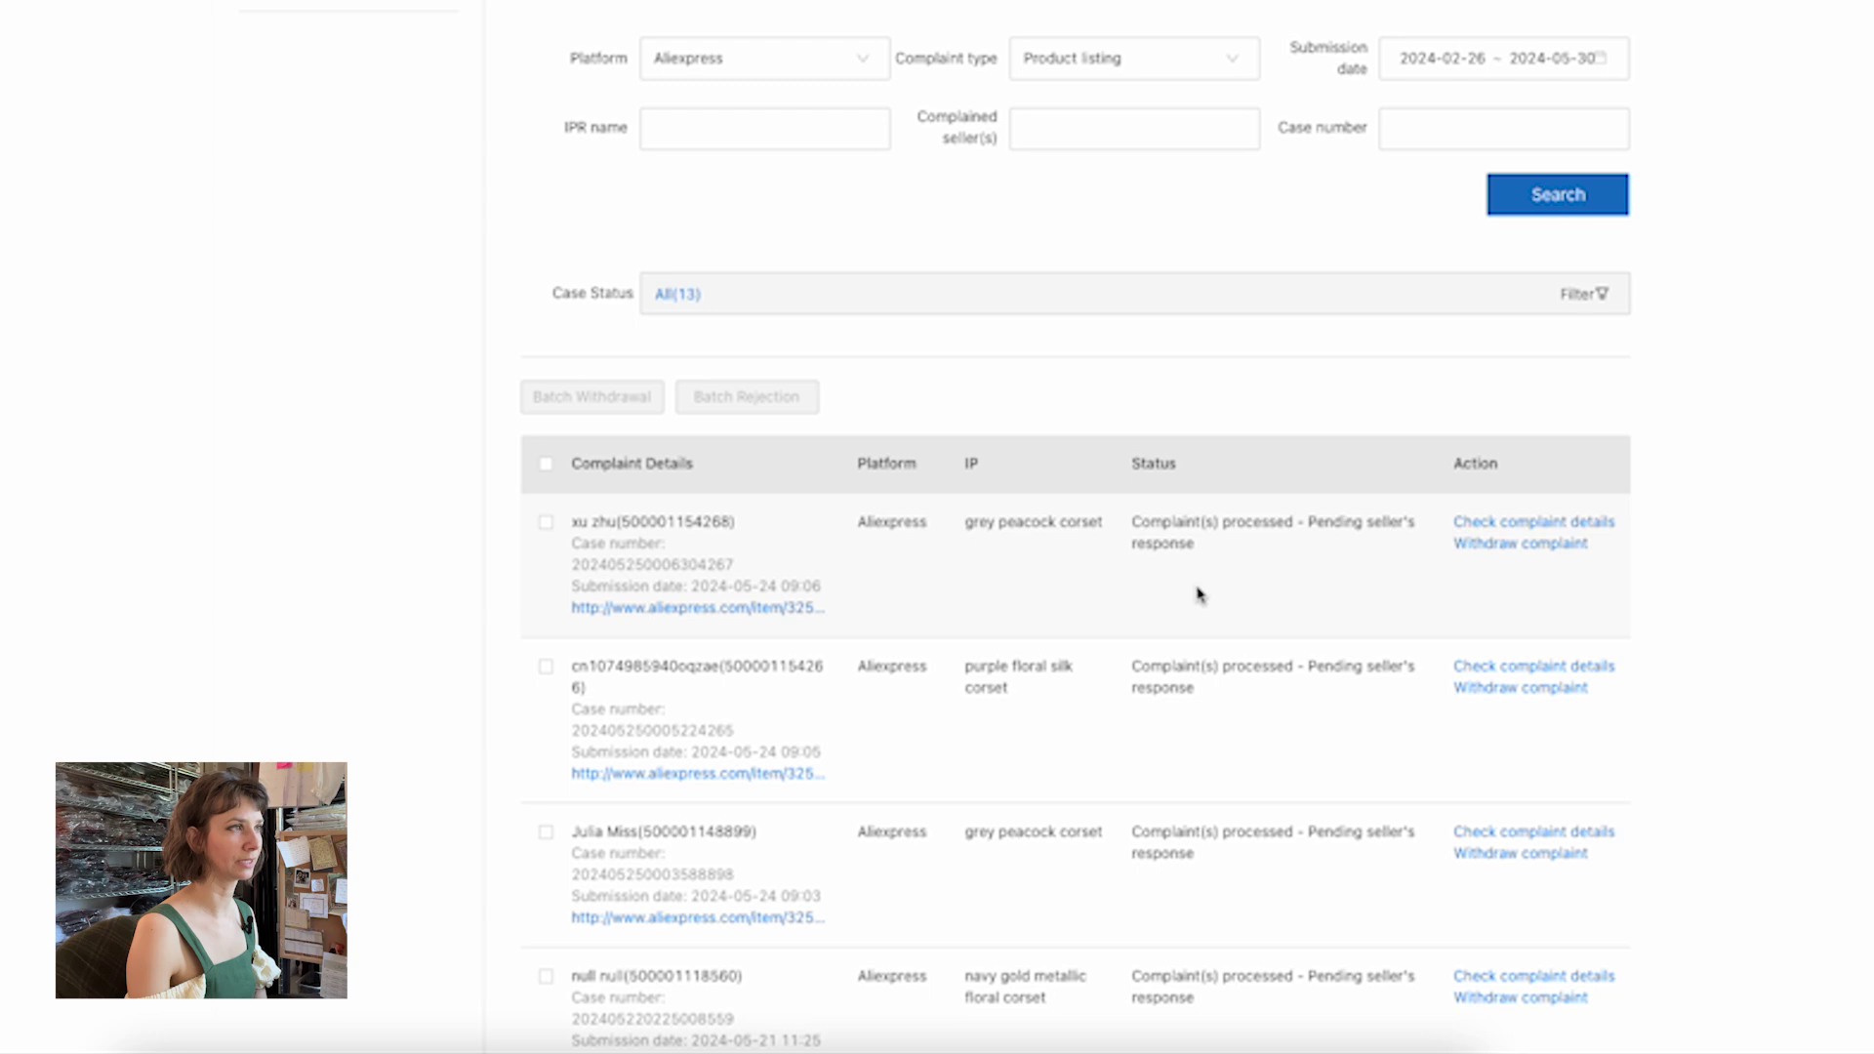
pyautogui.scroll(2, 1205, 607)
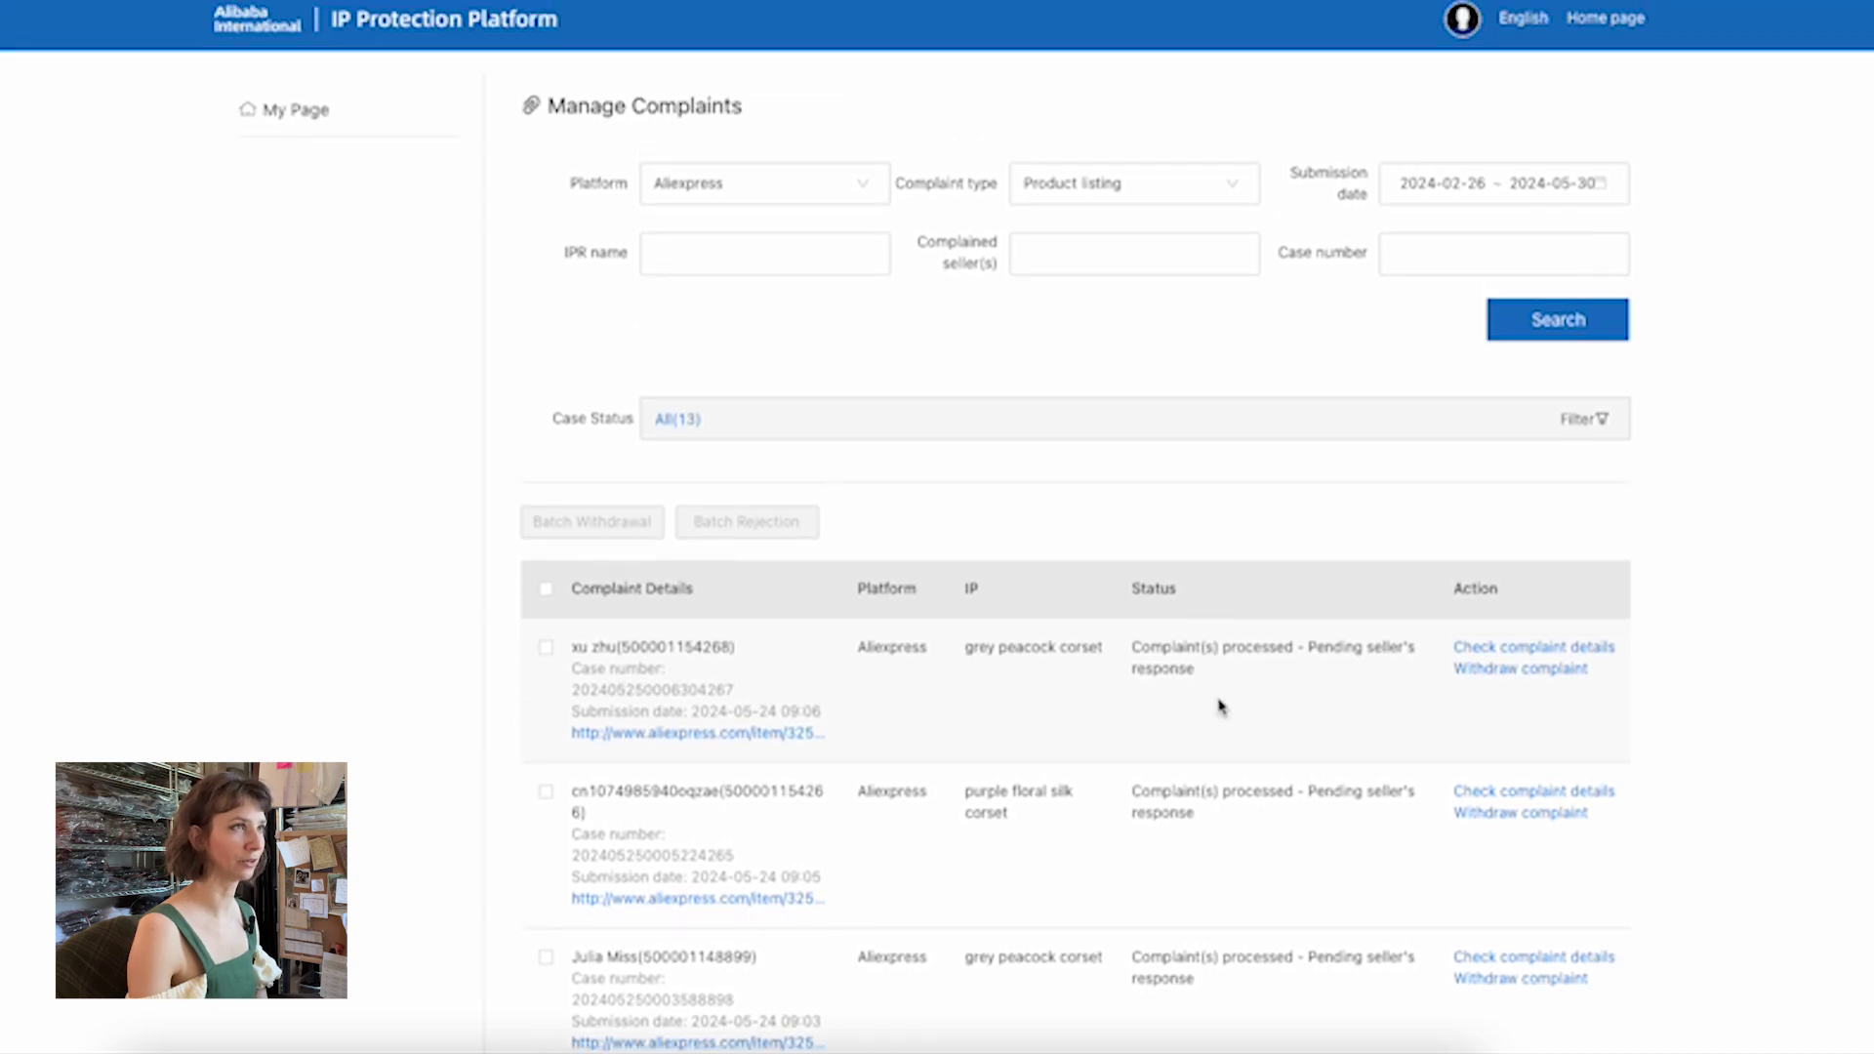
pyautogui.scroll(-3, 1220, 705)
pyautogui.scroll(-3, 1221, 705)
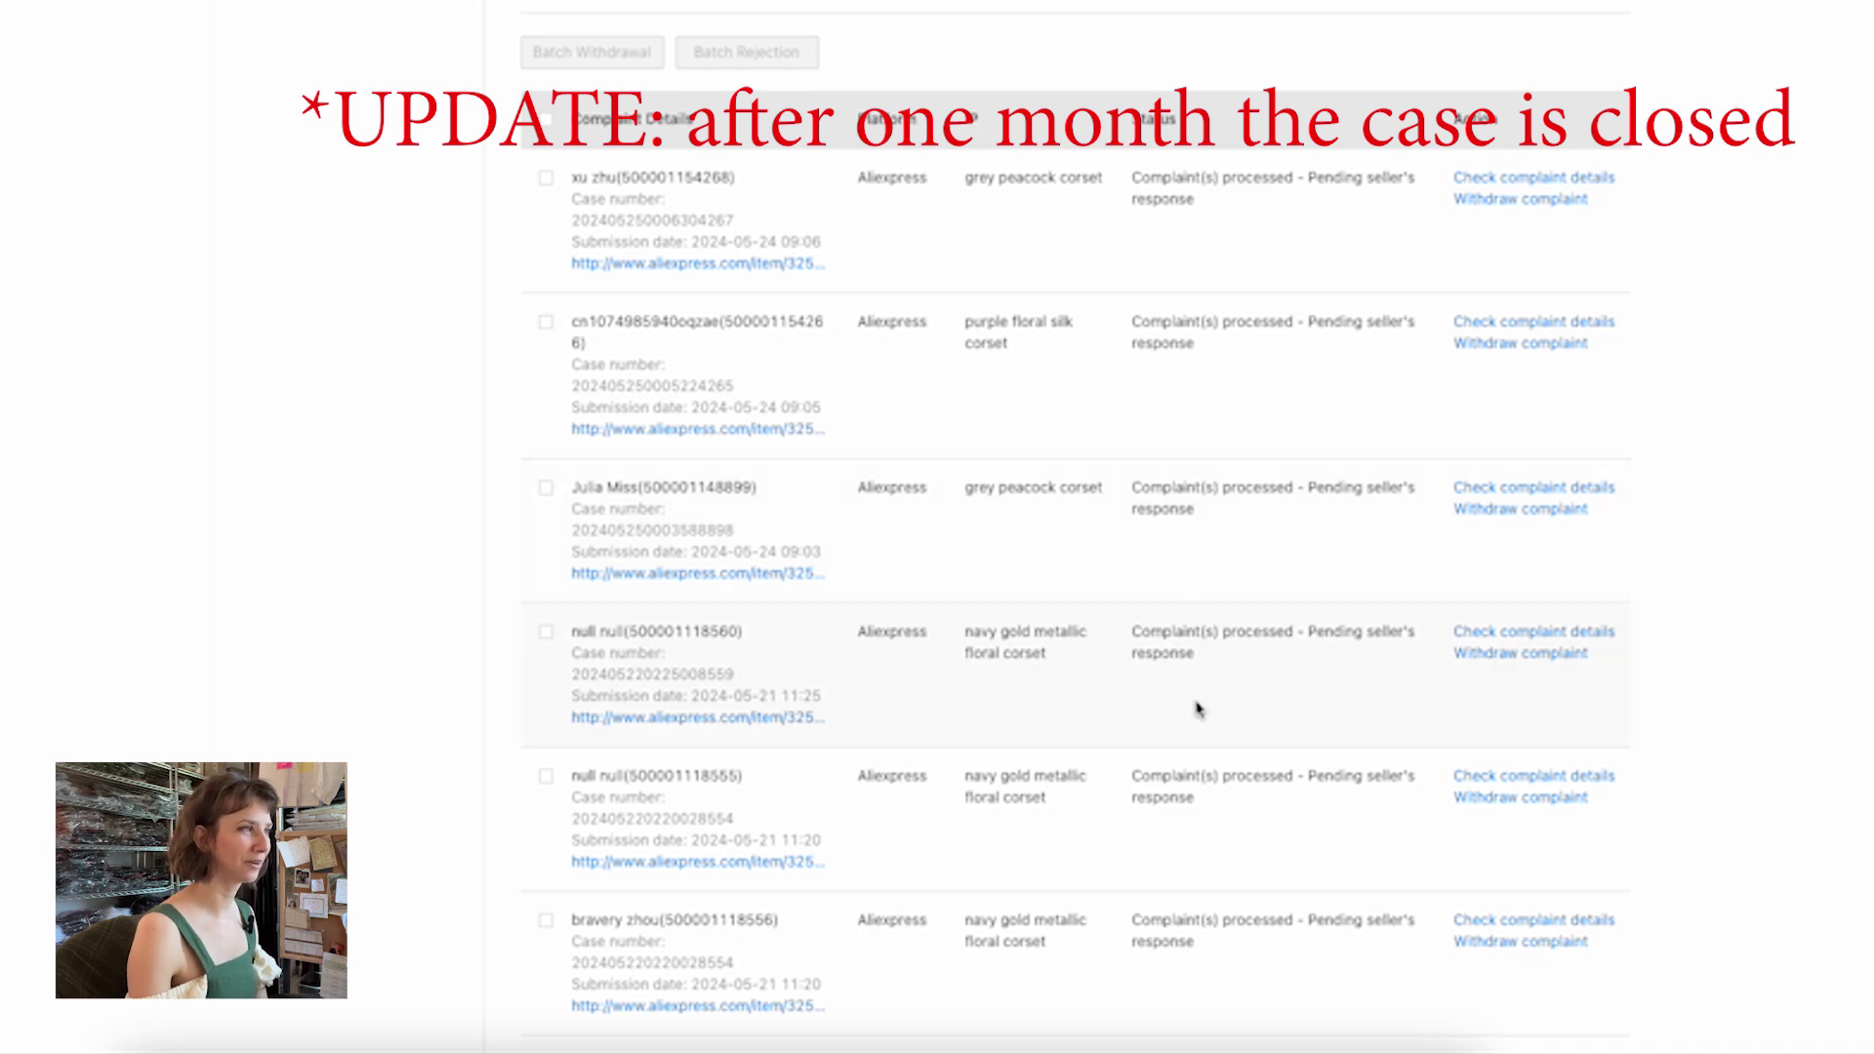
# Check the reported AliExpress listing of the third complaint, for the grey peacock corset, and return to the complaints list
pyautogui.scroll(4, 1199, 709)
pyautogui.scroll(-2, 1196, 709)
pyautogui.scroll(-4, 1192, 710)
pyautogui.scroll(3, 1016, 674)
pyautogui.click(723, 694)
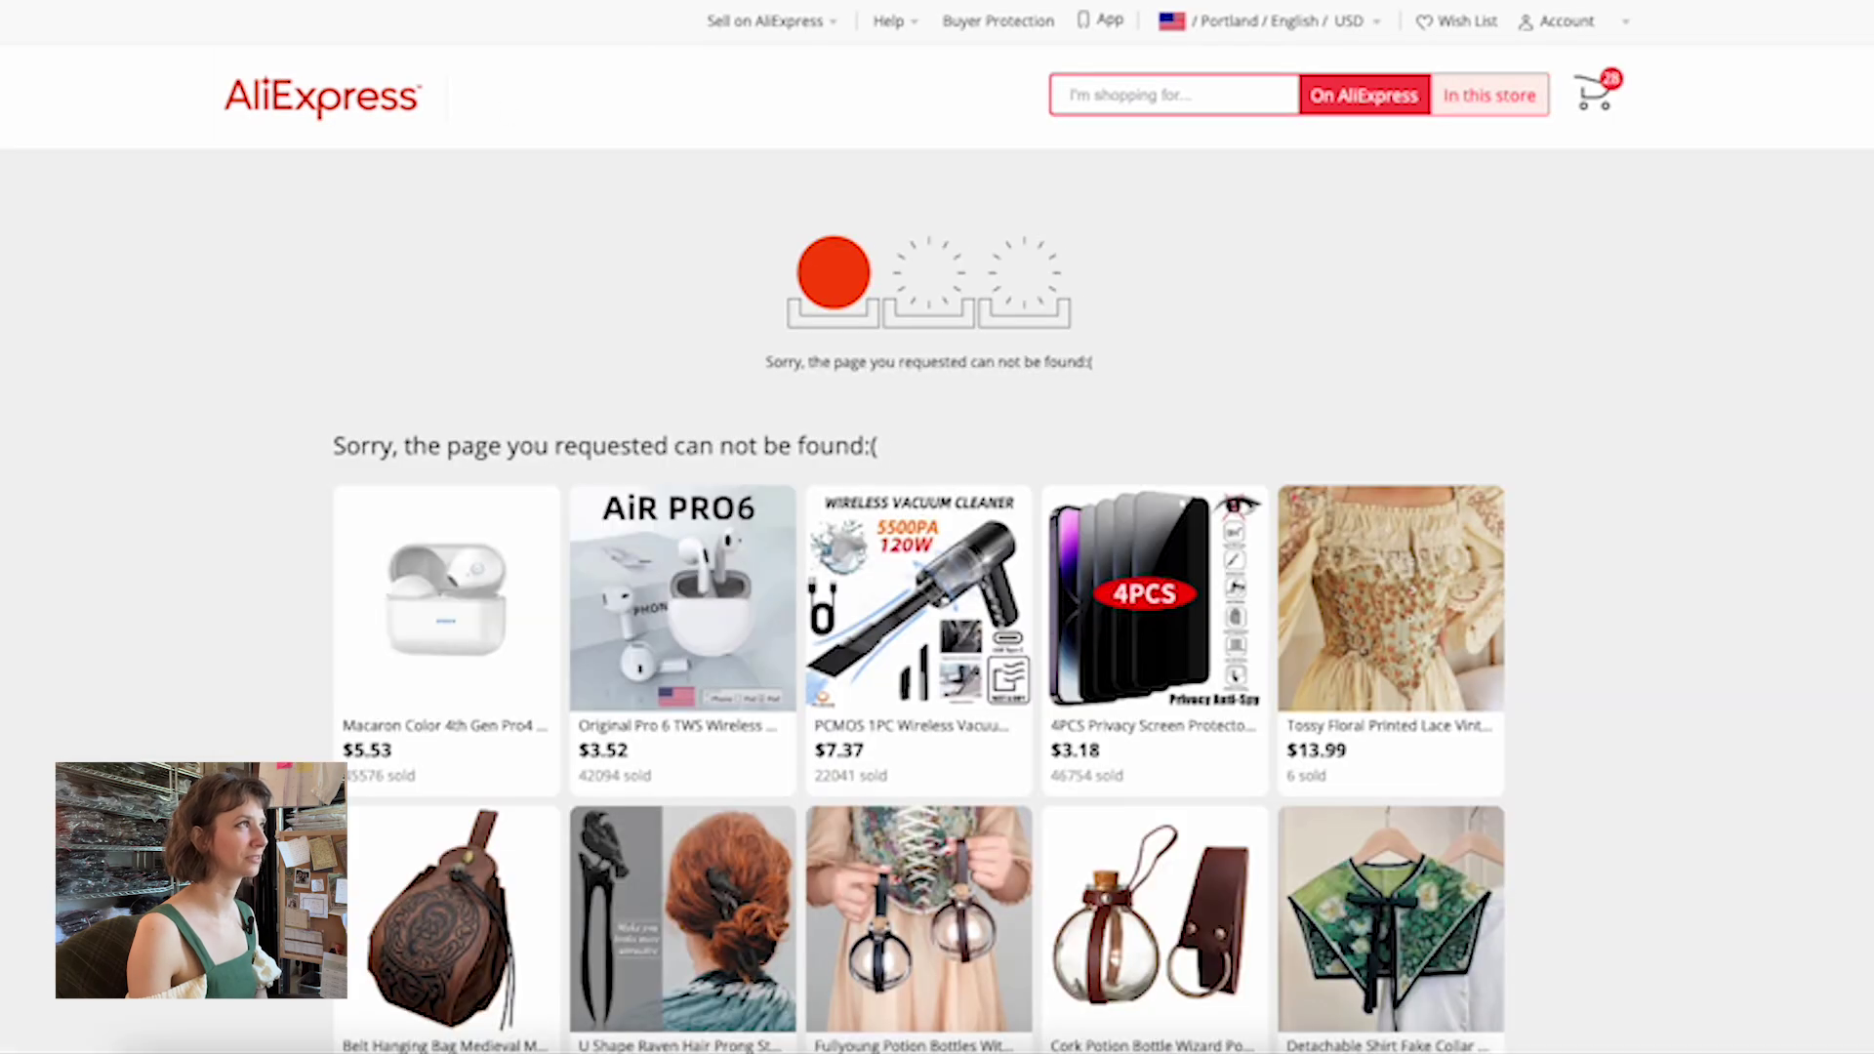
pyautogui.click(686, 1)
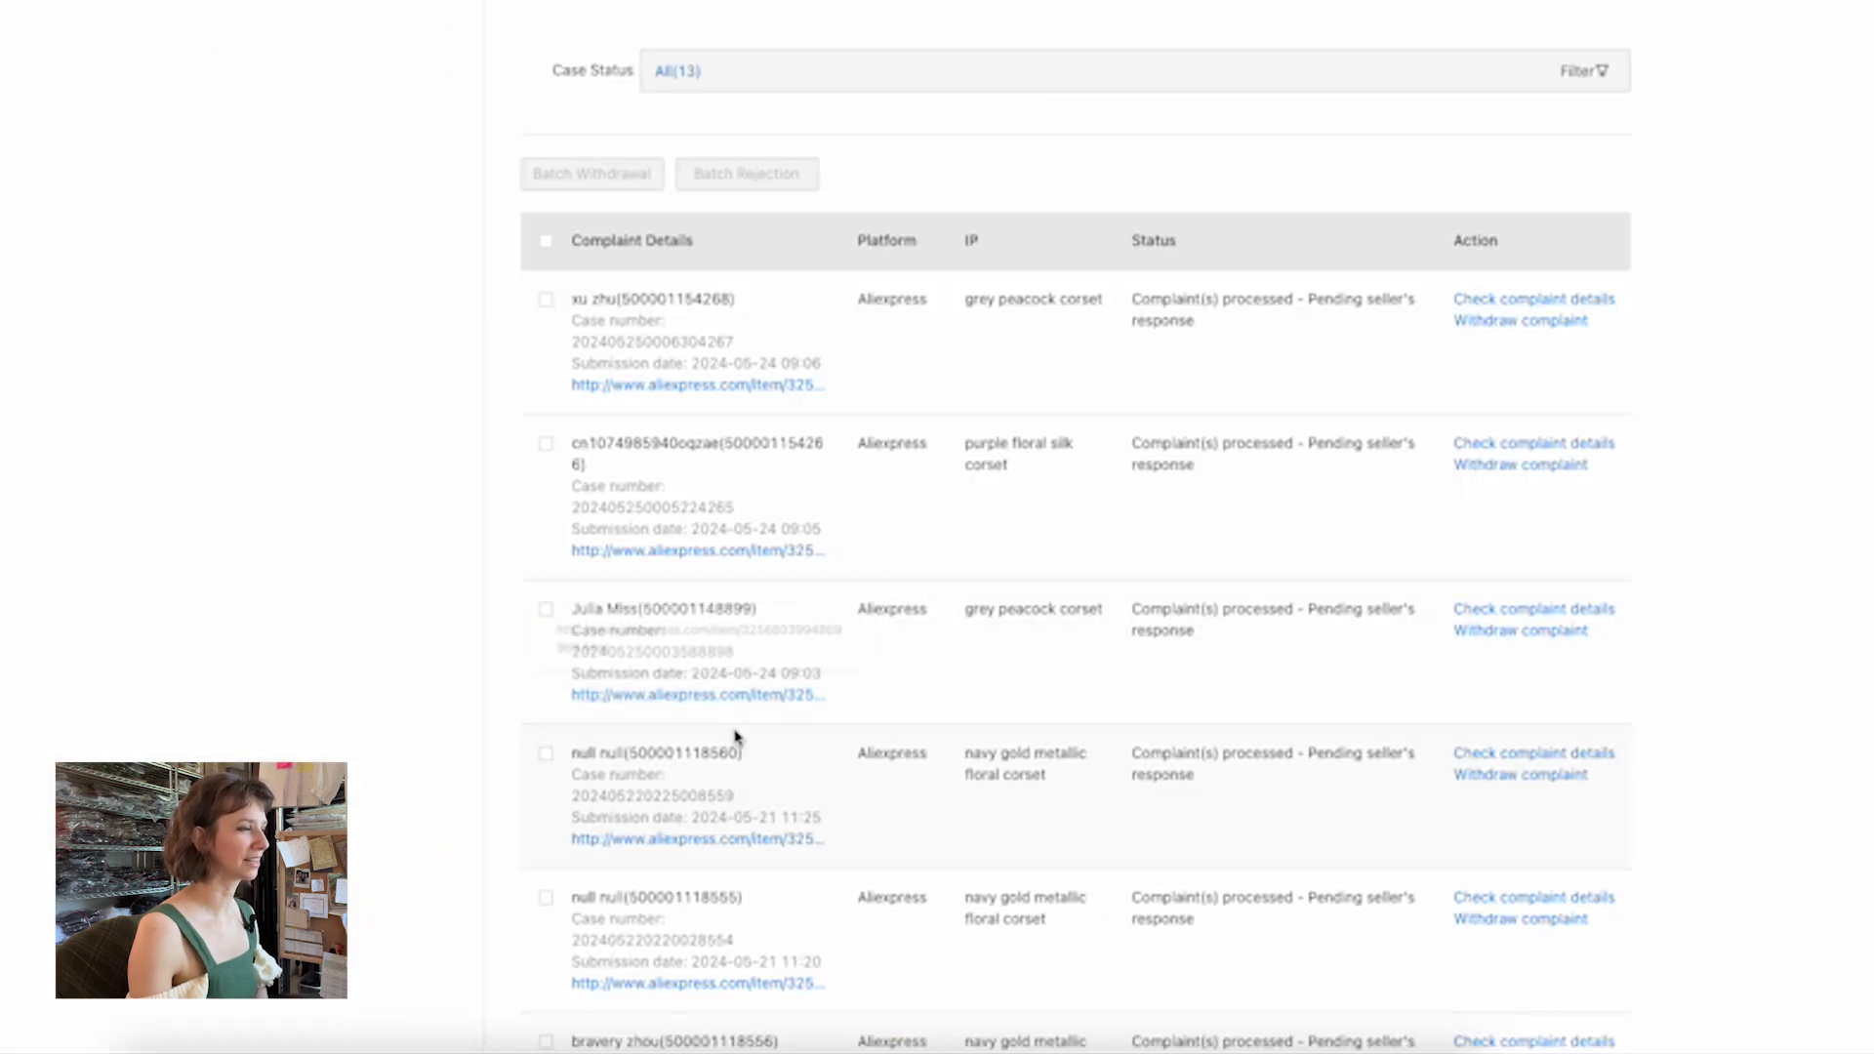
# Switch to the Copyright Infringements IP Reports spreadsheet and set the Simila Store peacock corset's status to REMOVED - AWAITING RESPONSE by copying an existing status cell
pyautogui.press('super+grave')
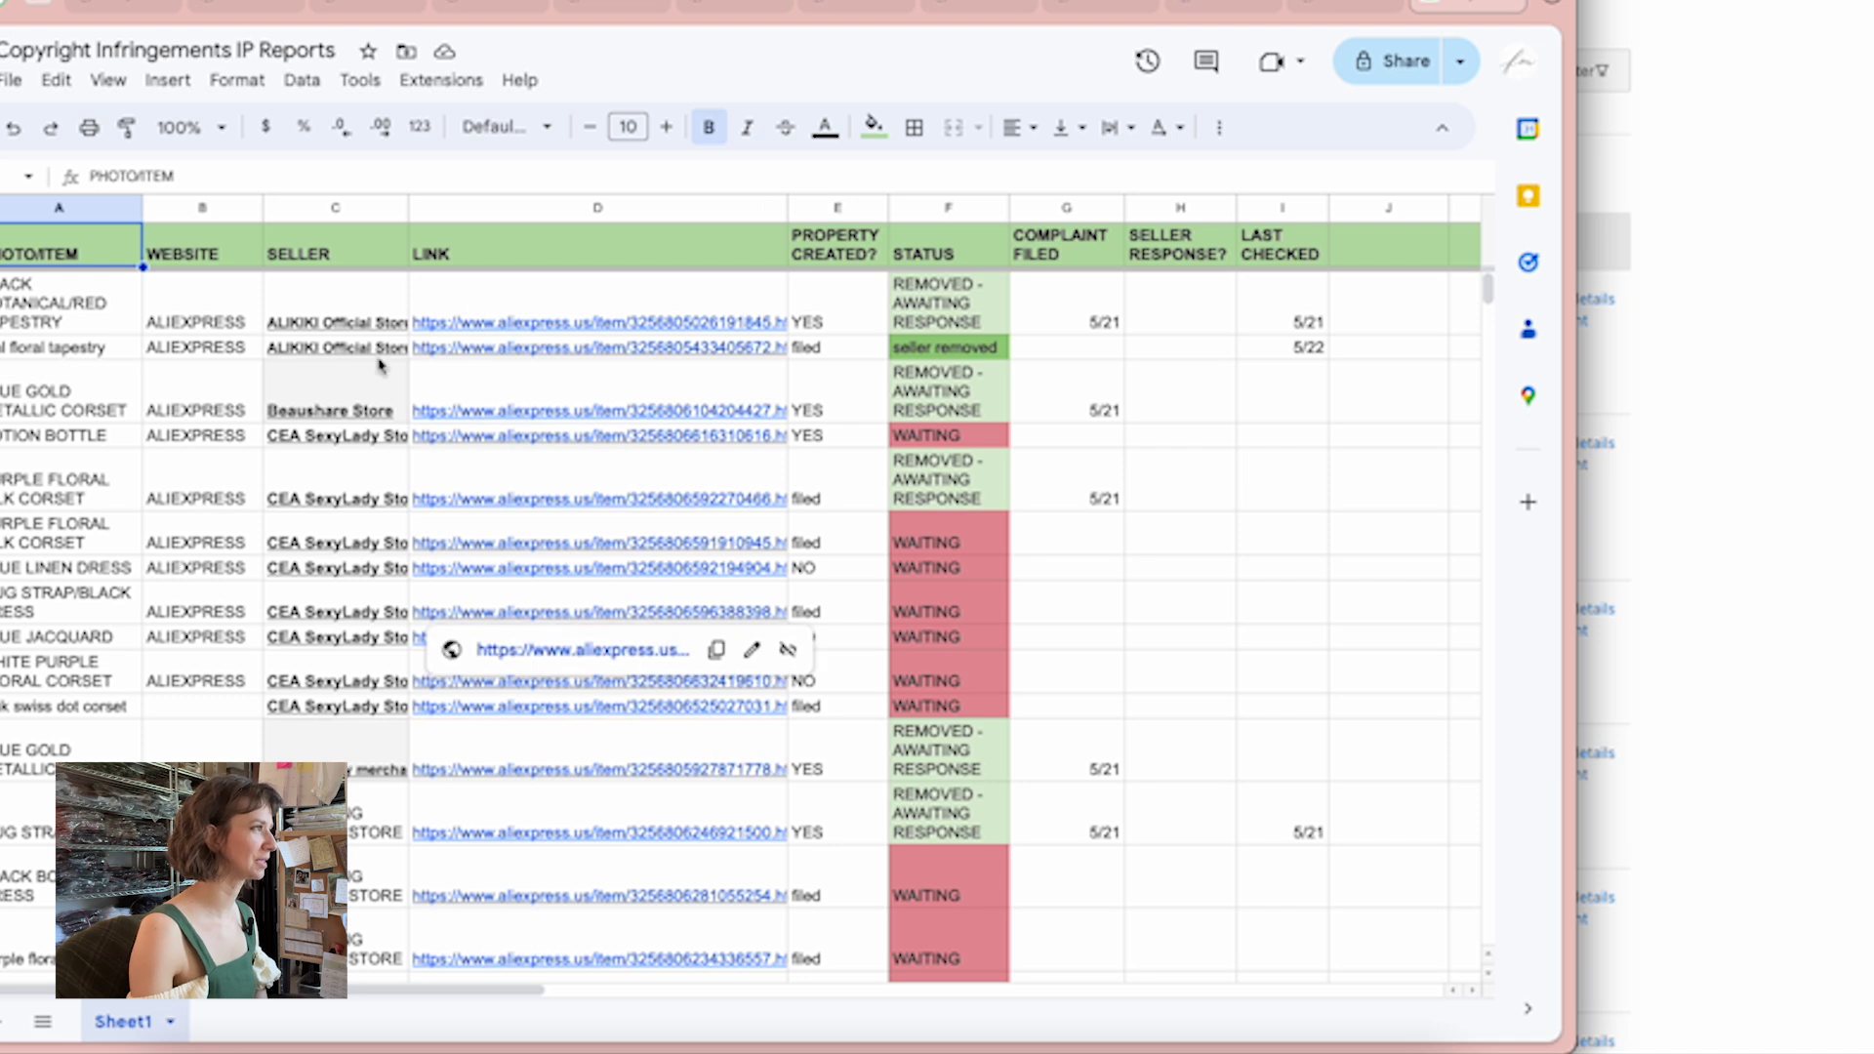
pyautogui.scroll(-15, 649, 765)
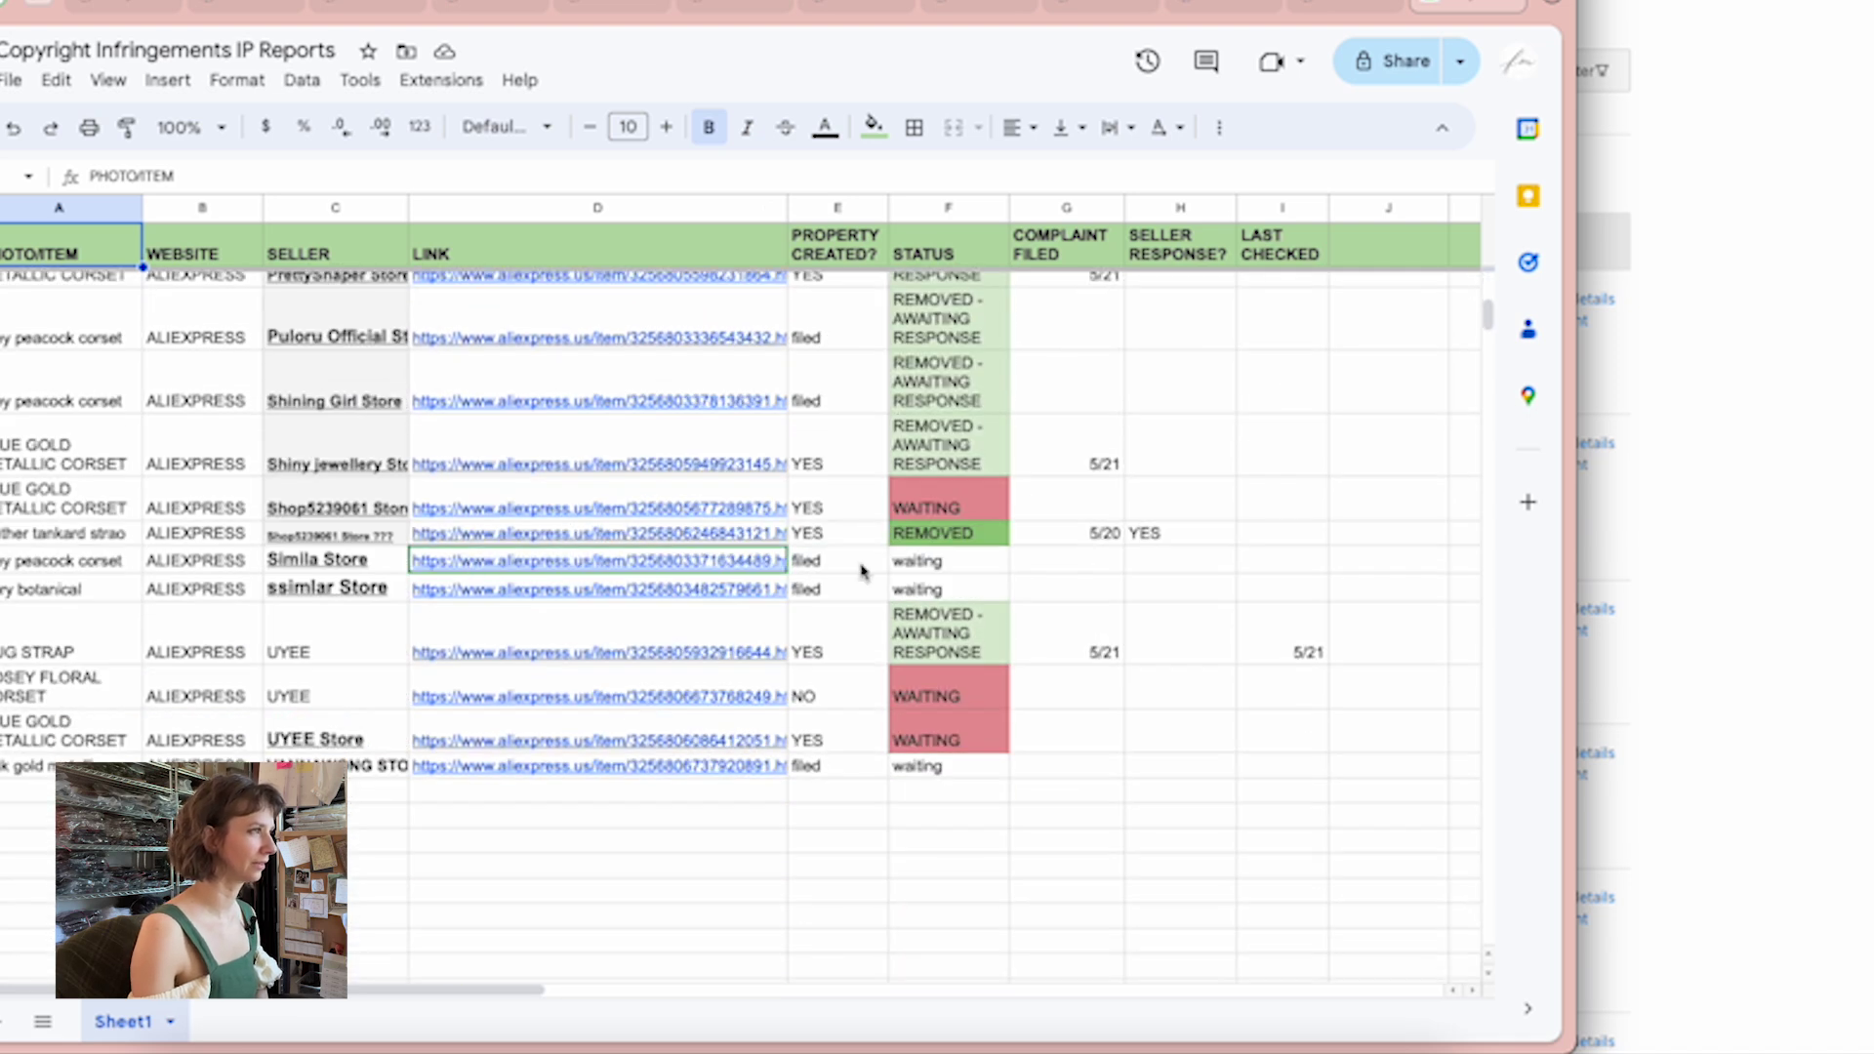
pyautogui.click(923, 569)
pyautogui.click(958, 457)
pyautogui.hotkey('ctrl', 'c')
pyautogui.click(955, 562)
pyautogui.hotkey('ctrl', 'v')
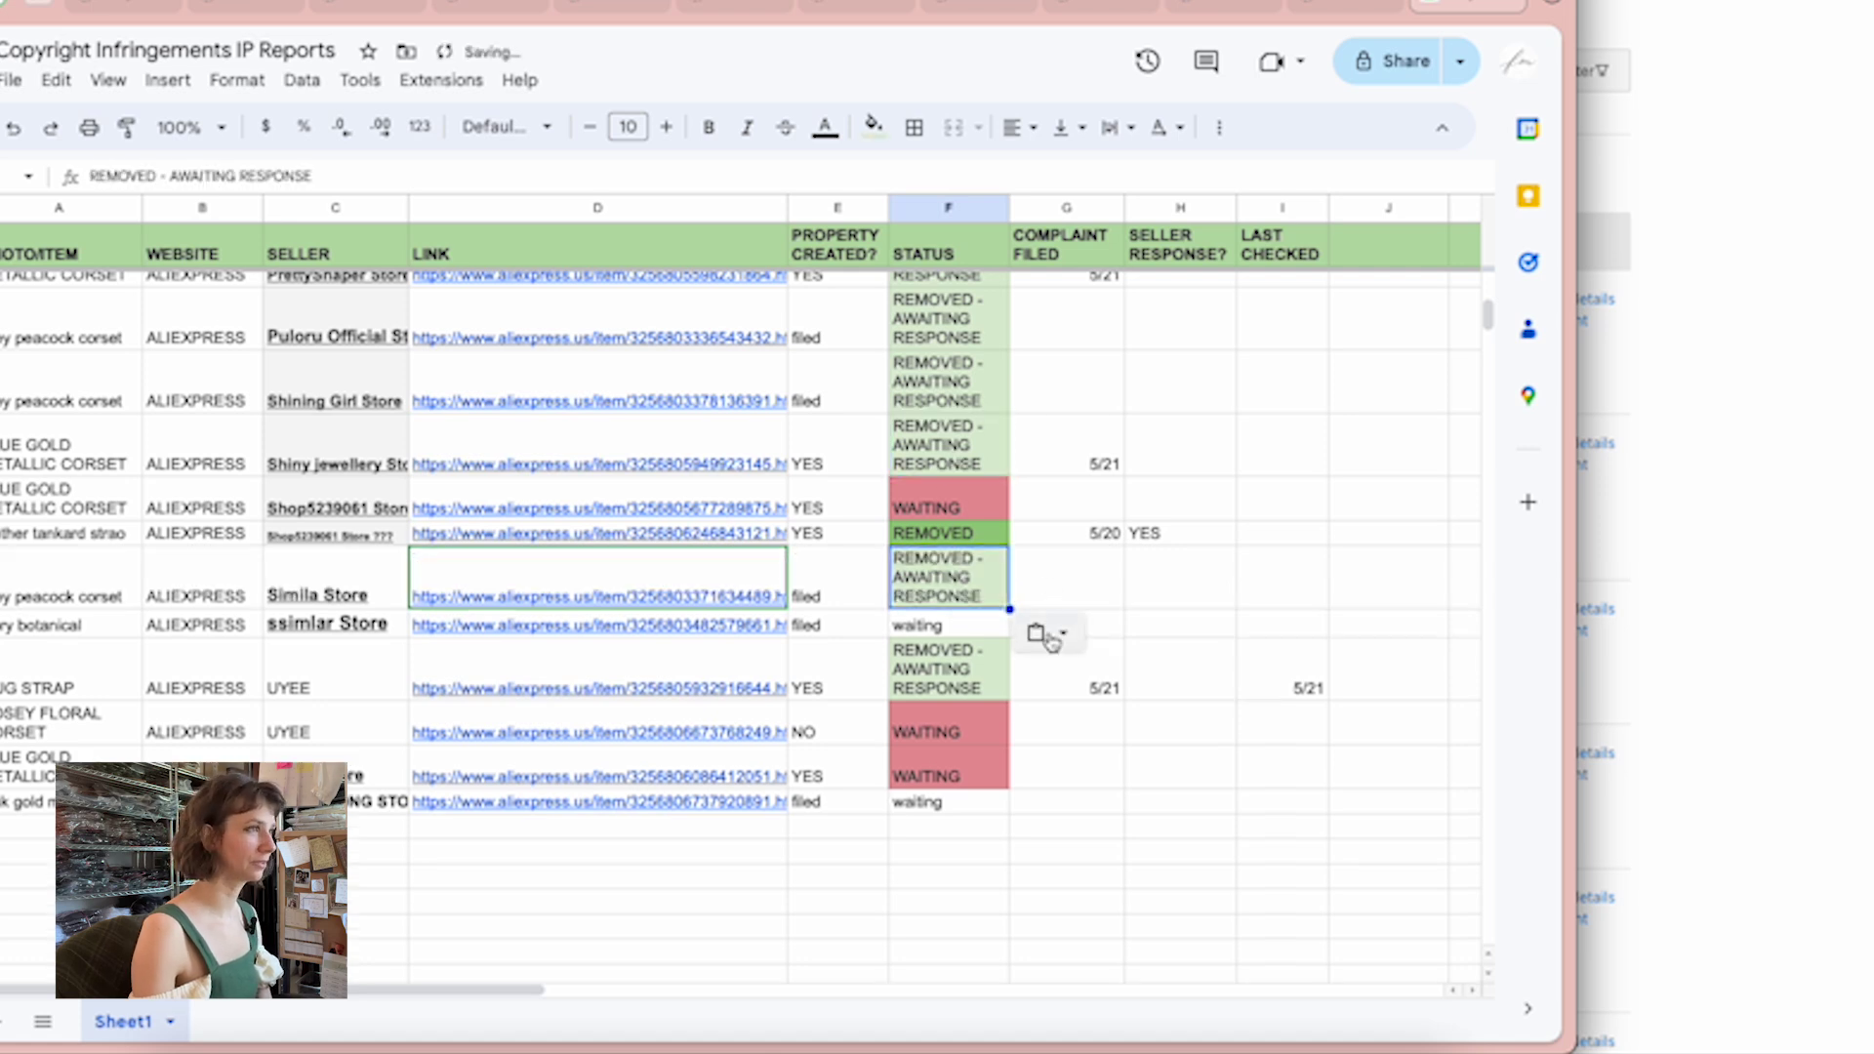
pyautogui.click(1059, 585)
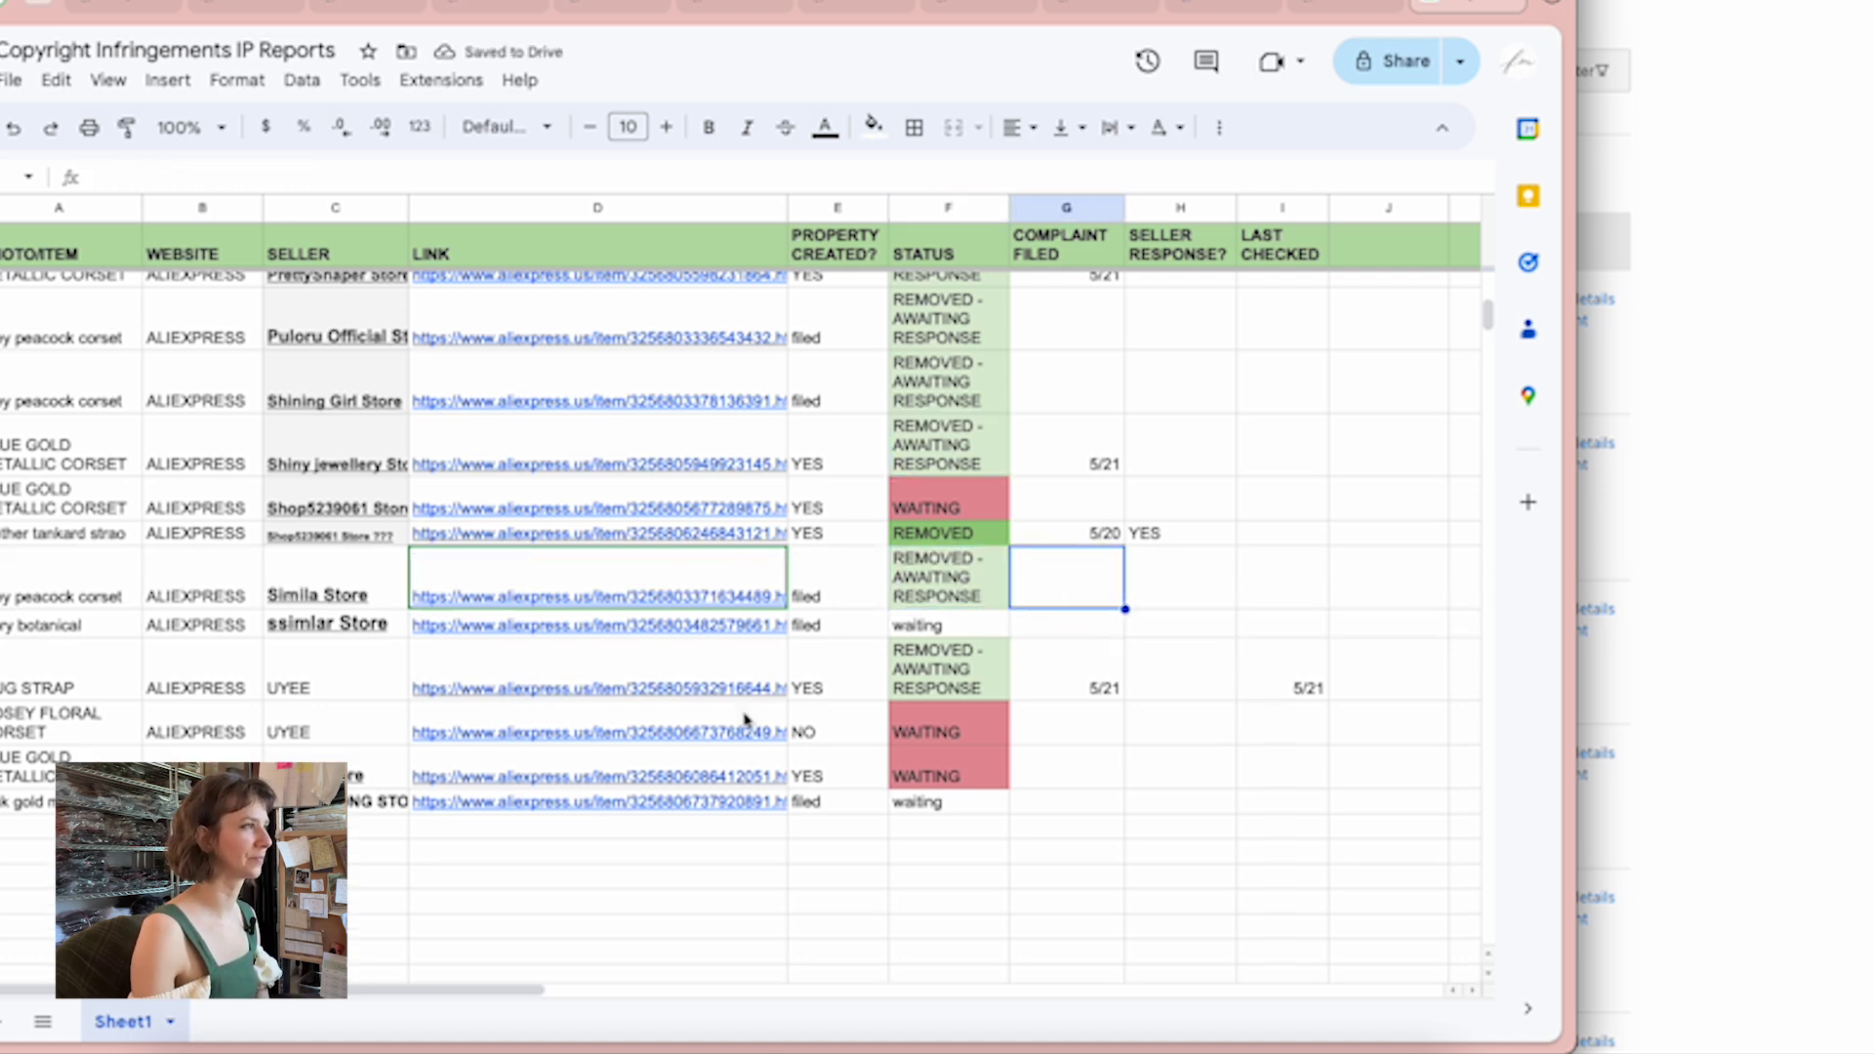
# Look through the infringement spreadsheet and compare the sellers' rows by status, complaint filing date and last check
pyautogui.scroll(7, 518, 723)
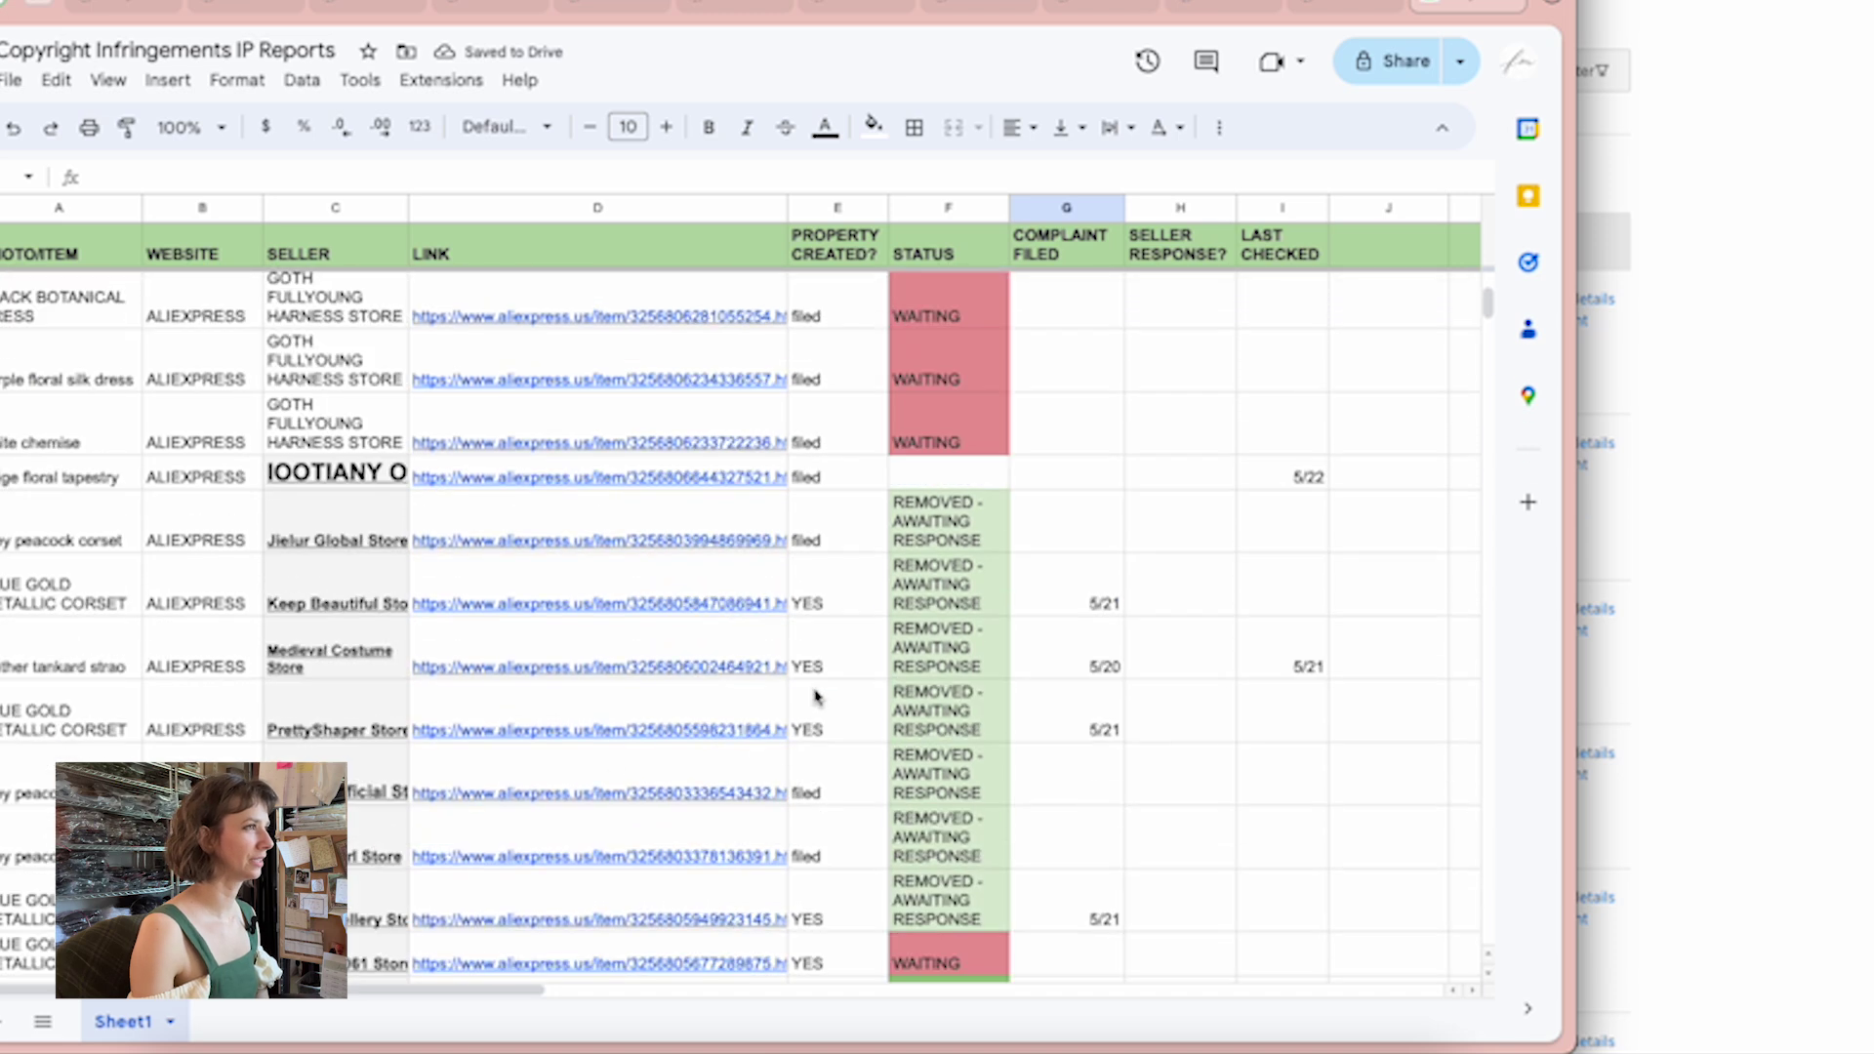
pyautogui.scroll(4, 912, 754)
pyautogui.scroll(-11, 932, 742)
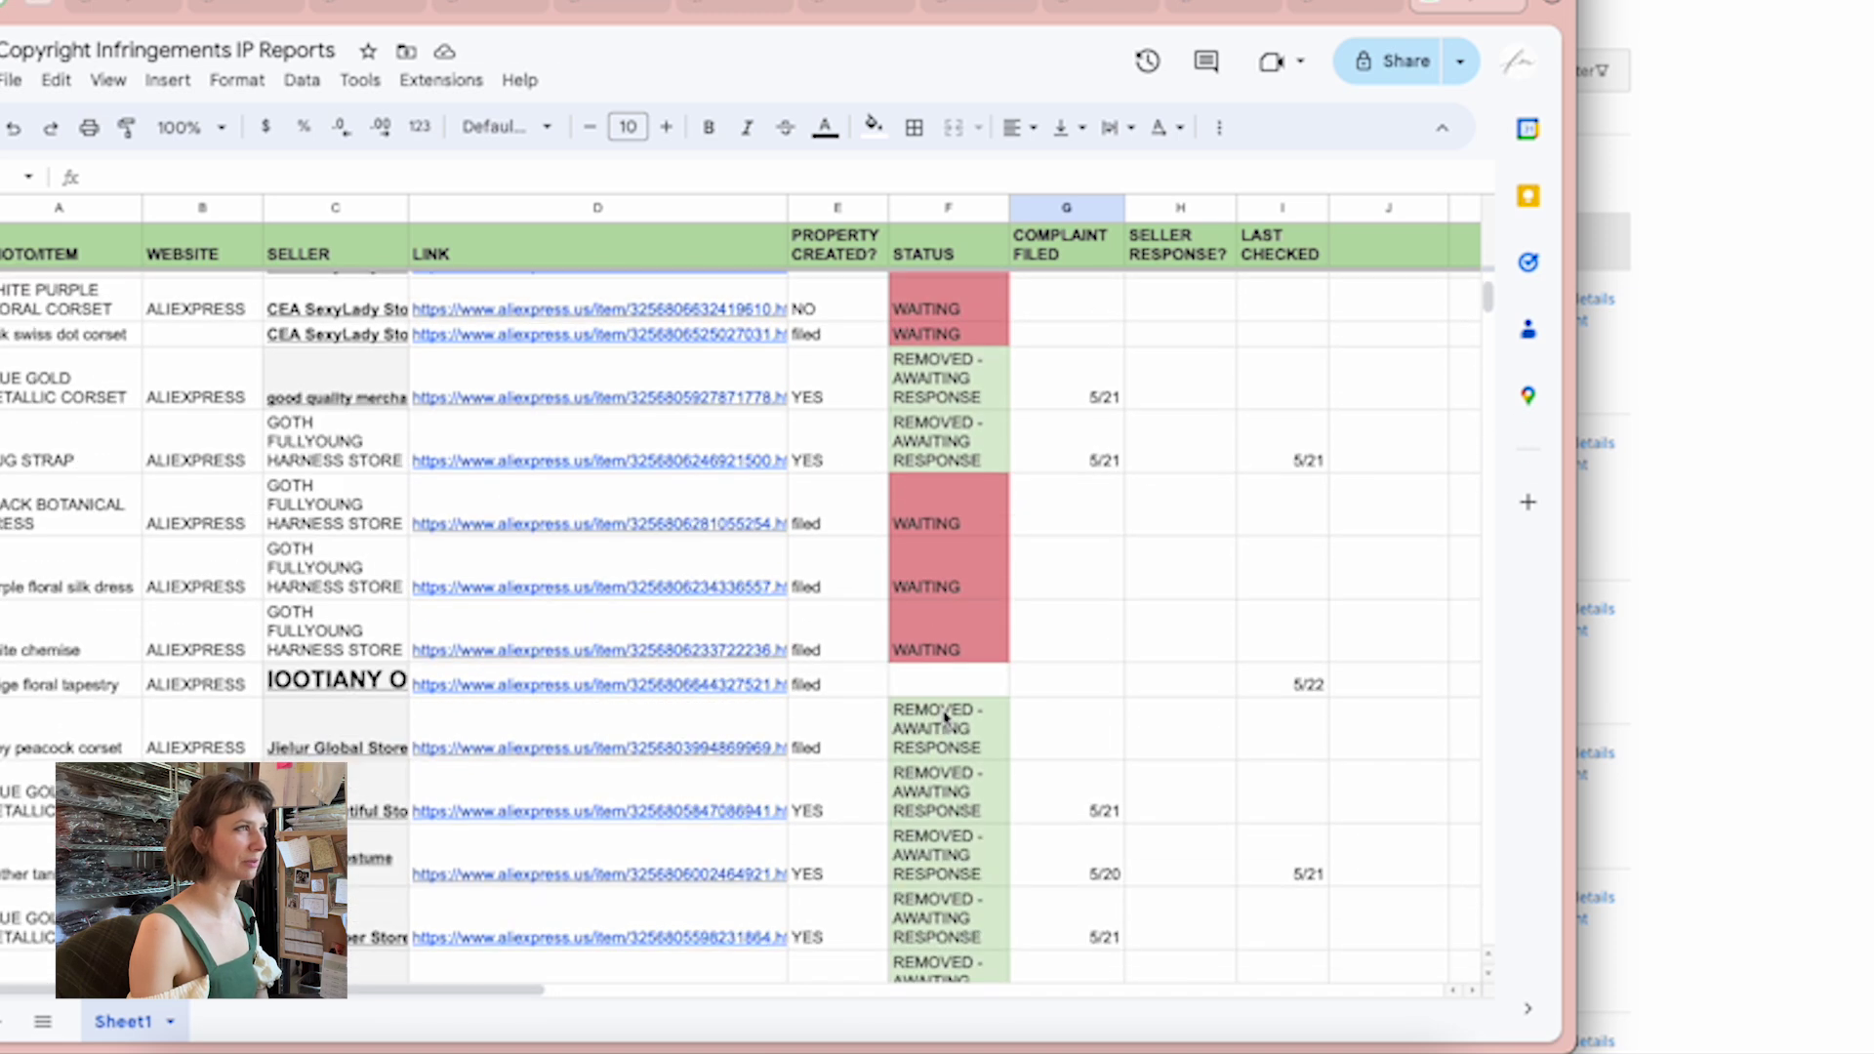
pyautogui.scroll(9, 944, 683)
pyautogui.click(946, 673)
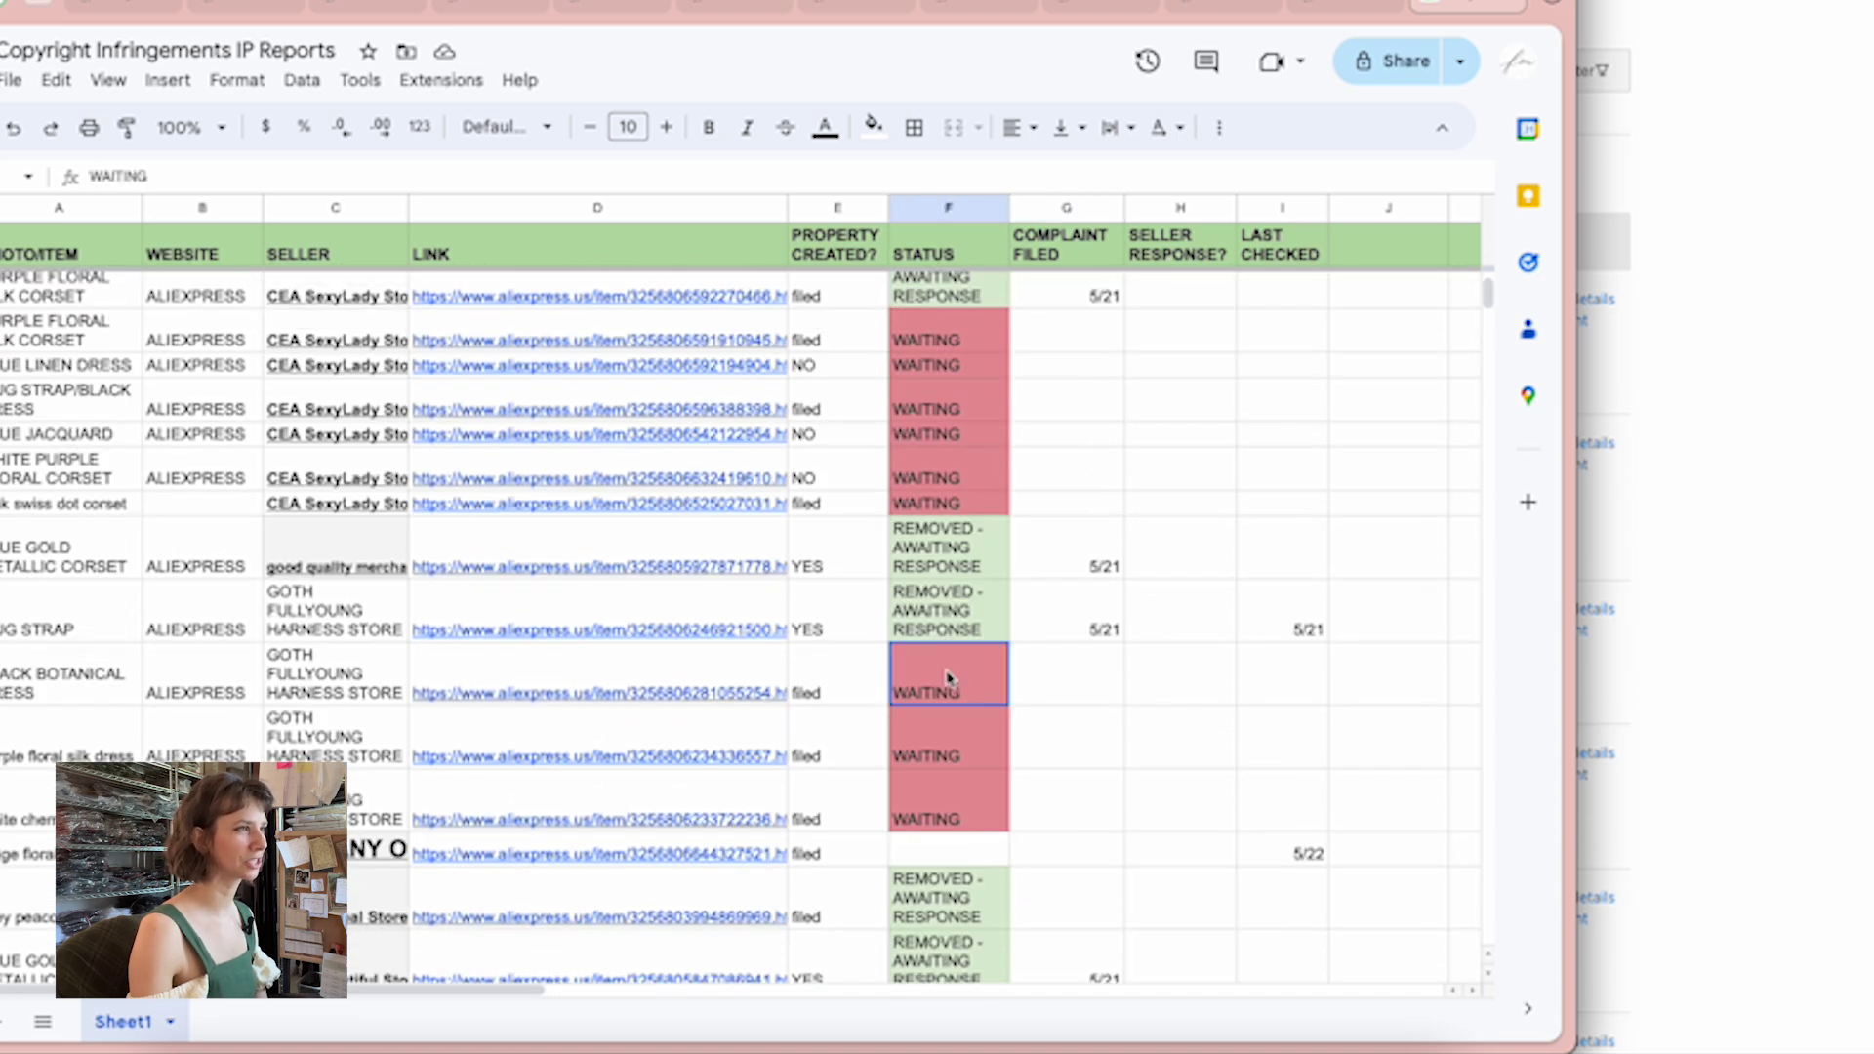
pyautogui.scroll(-2, 944, 673)
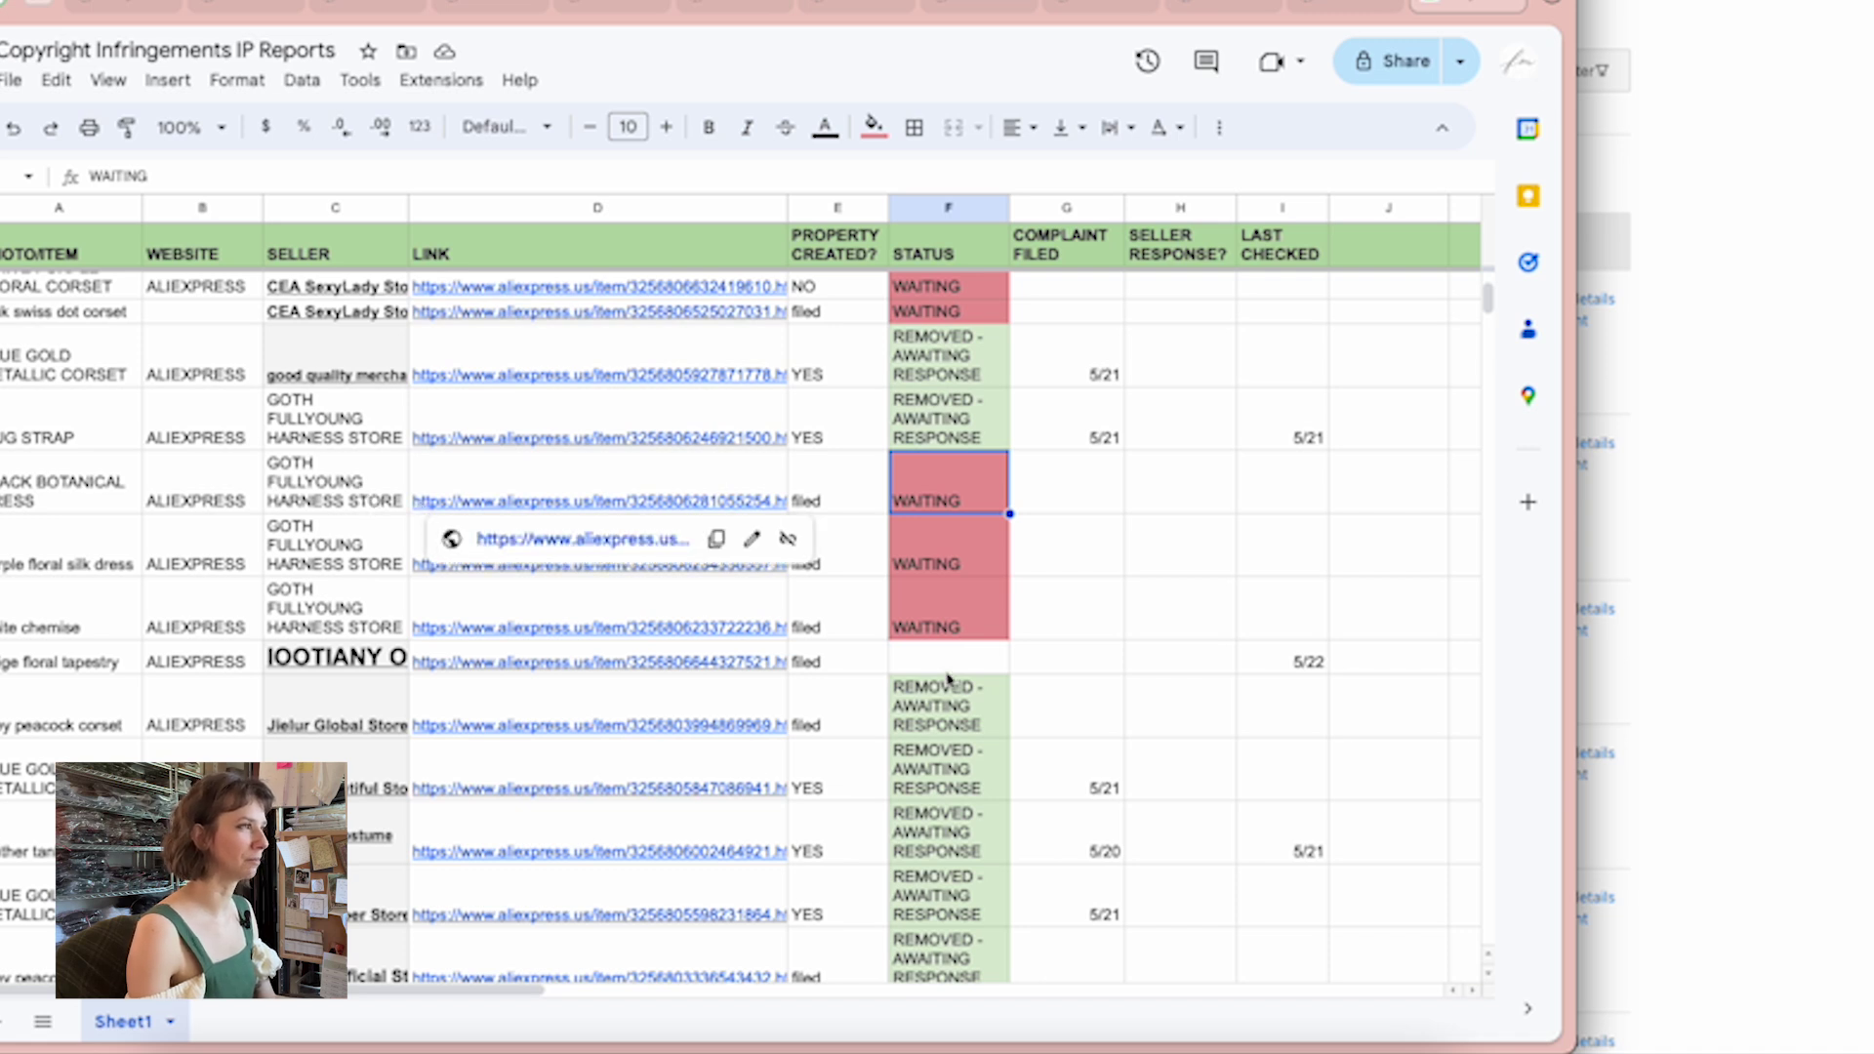
pyautogui.scroll(-5, 1037, 544)
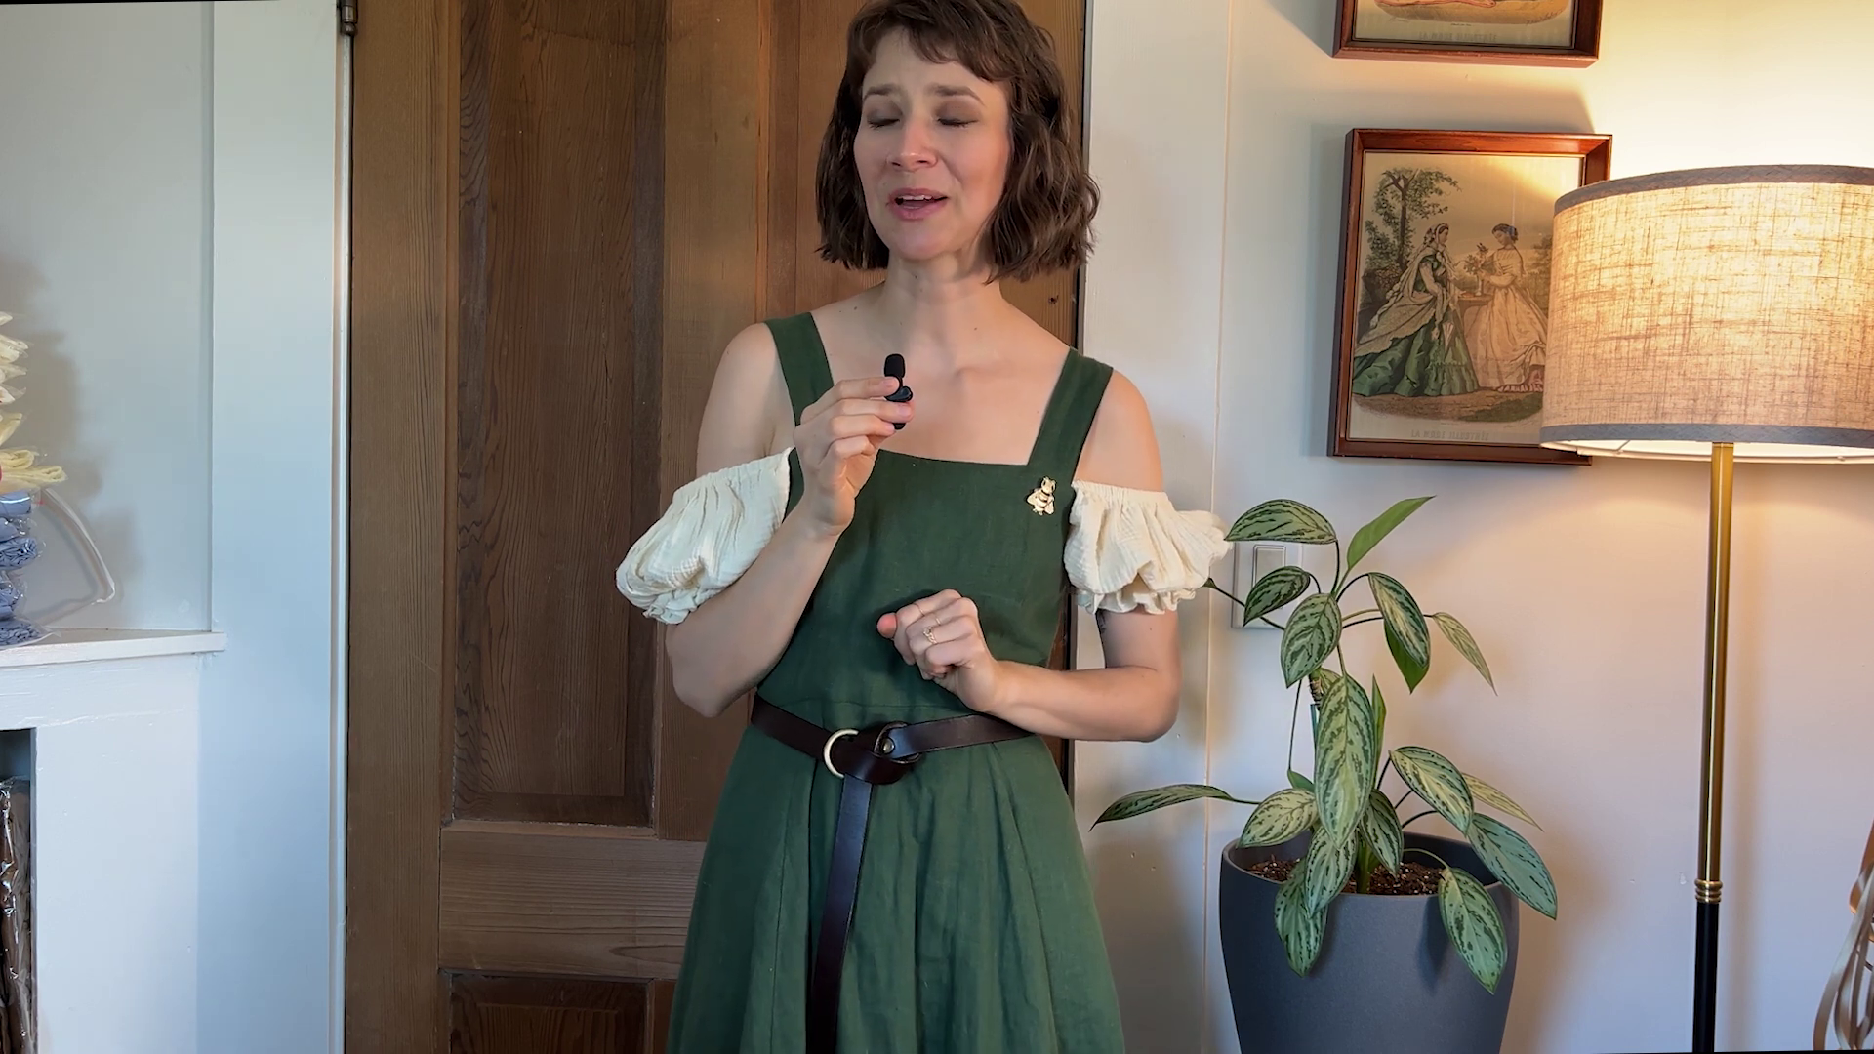